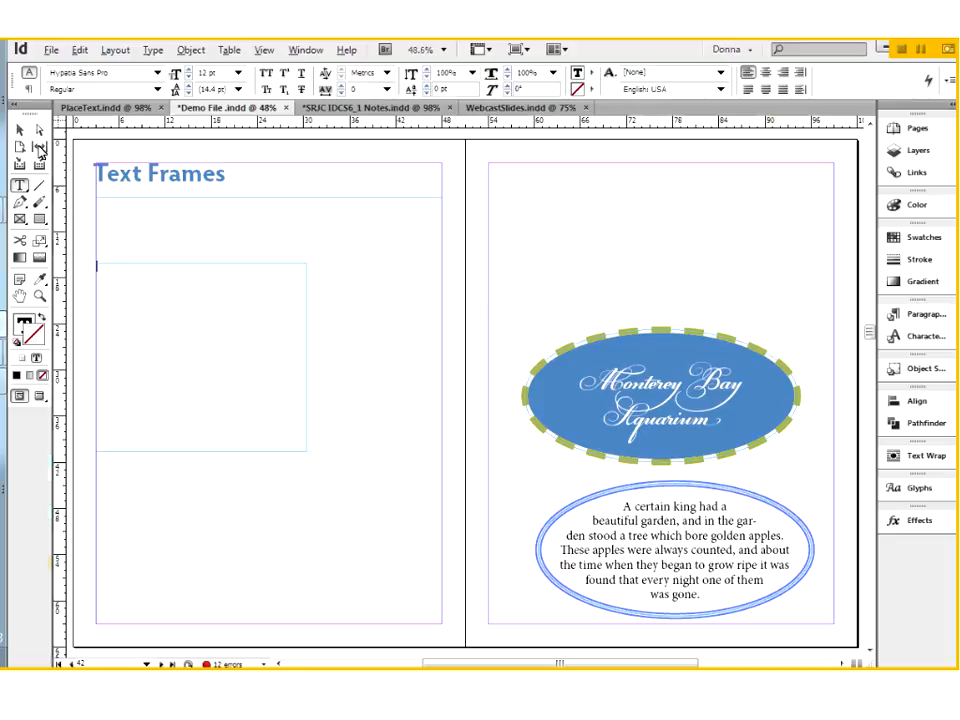
Step: Delete the empty text frame below the Text Frames heading
{"action": "key", "text": "Escape"}
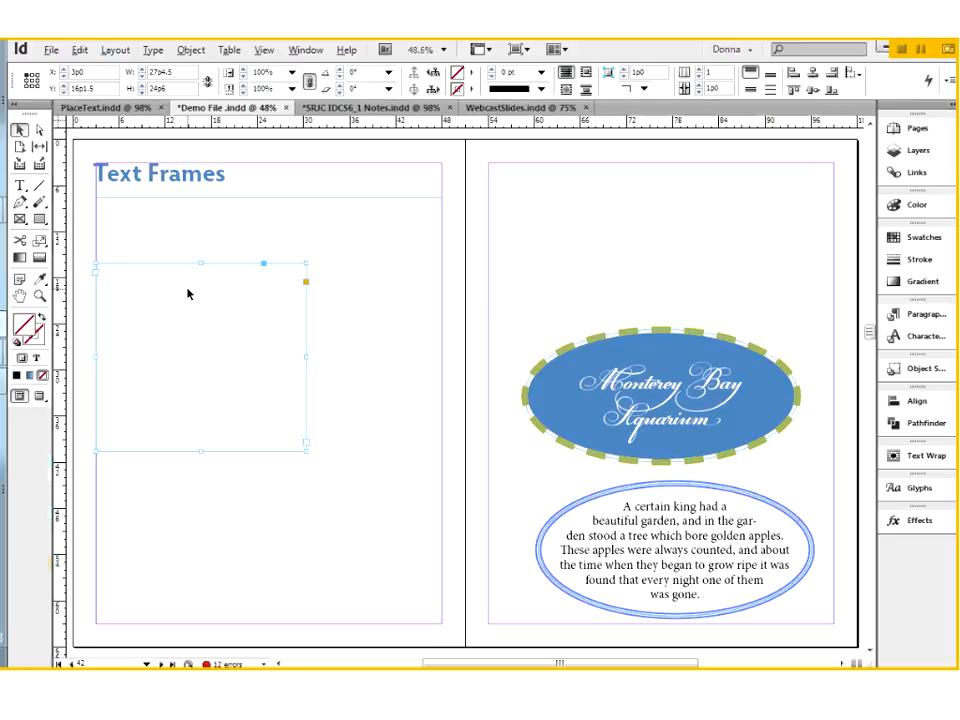
{"action": "key", "text": "Delete"}
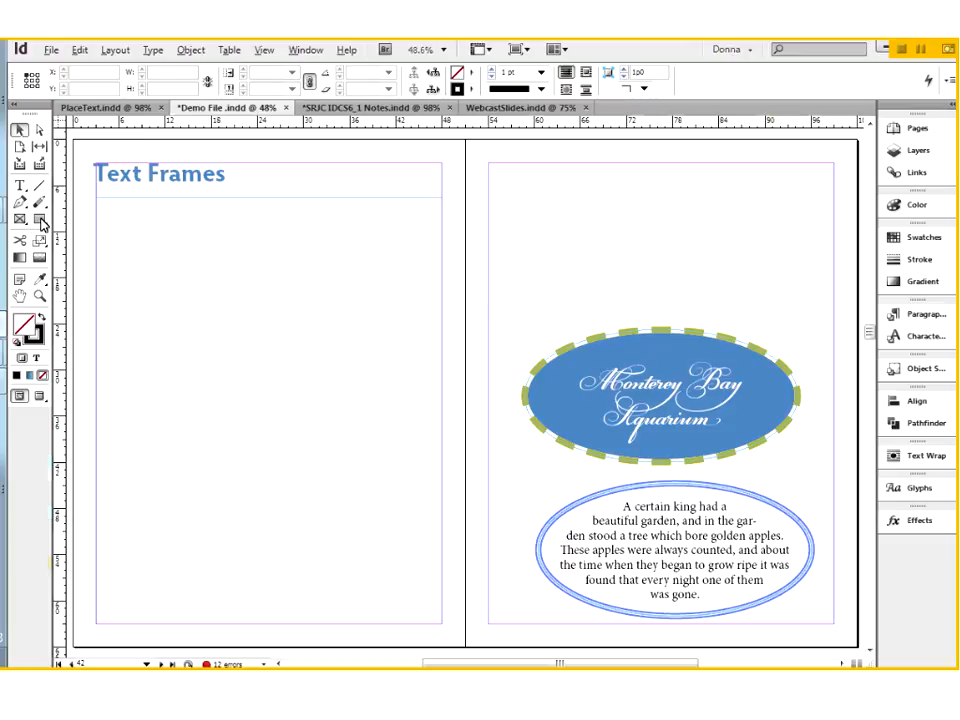
Step: Draw a rectangle about 16p0 by 13p0 and a second overlapping shape below the heading, and delete both
{"action": "left_click", "coordinate": [40, 220]}
{"action": "left_click_drag", "start_coordinate": [246, 369], "coordinate": [249, 369]}
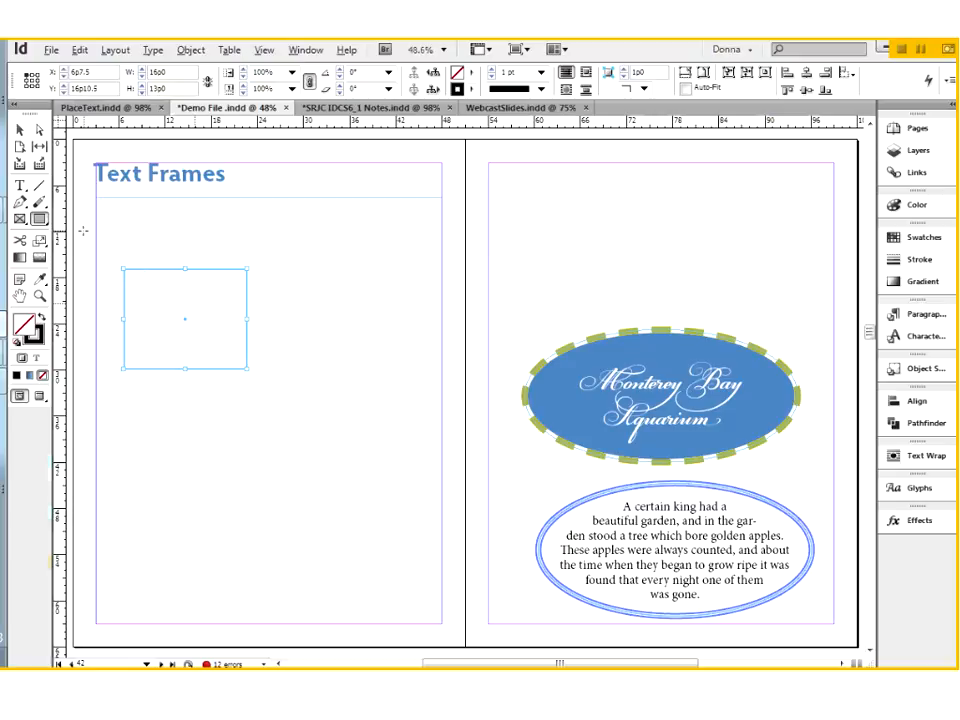
{"action": "mouse_move", "coordinate": [215, 353]}
{"action": "left_mouse_down"}
{"action": "mouse_move", "coordinate": [231, 401]}
{"action": "mouse_move", "coordinate": [274, 438]}
{"action": "mouse_move", "coordinate": [284, 480]}
{"action": "left_mouse_up"}
{"action": "left_click", "coordinate": [19, 130]}
{"action": "left_click_drag", "start_coordinate": [145, 253], "coordinate": [289, 462]}
{"action": "key", "text": "Delete"}
Step: Create a text frame about 24p1.5 by 22p3 below the heading containing "alskdfj al;sdkfj asl;kdfj al;skdfj a;slkdfj al;skdfj asl;fj"
{"action": "left_click", "coordinate": [20, 188]}
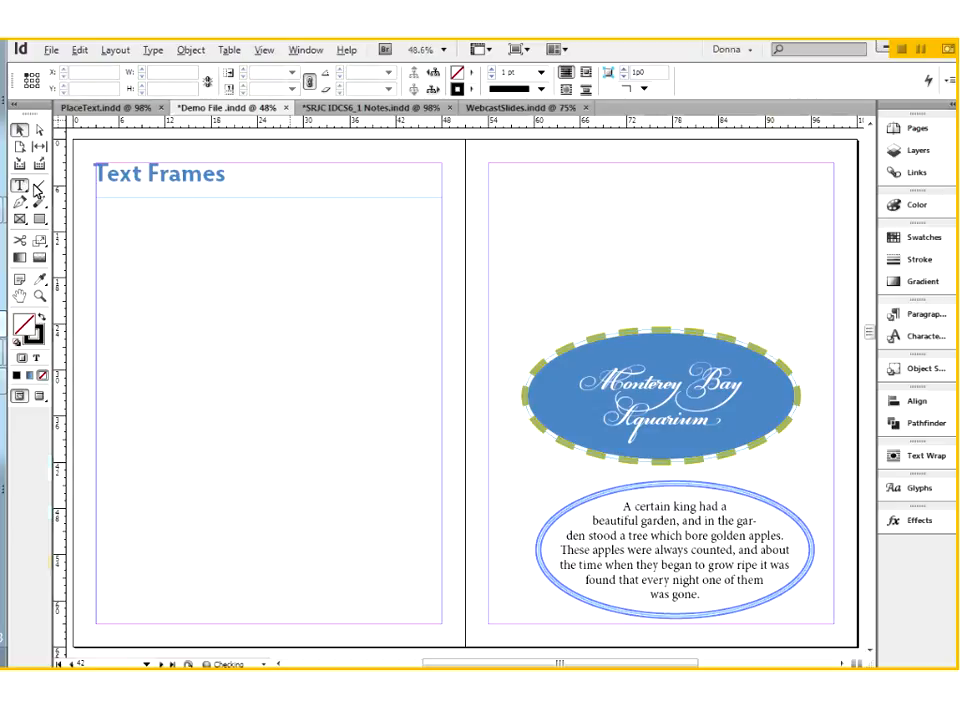
{"action": "left_click_drag", "start_coordinate": [123, 278], "coordinate": [297, 442]}
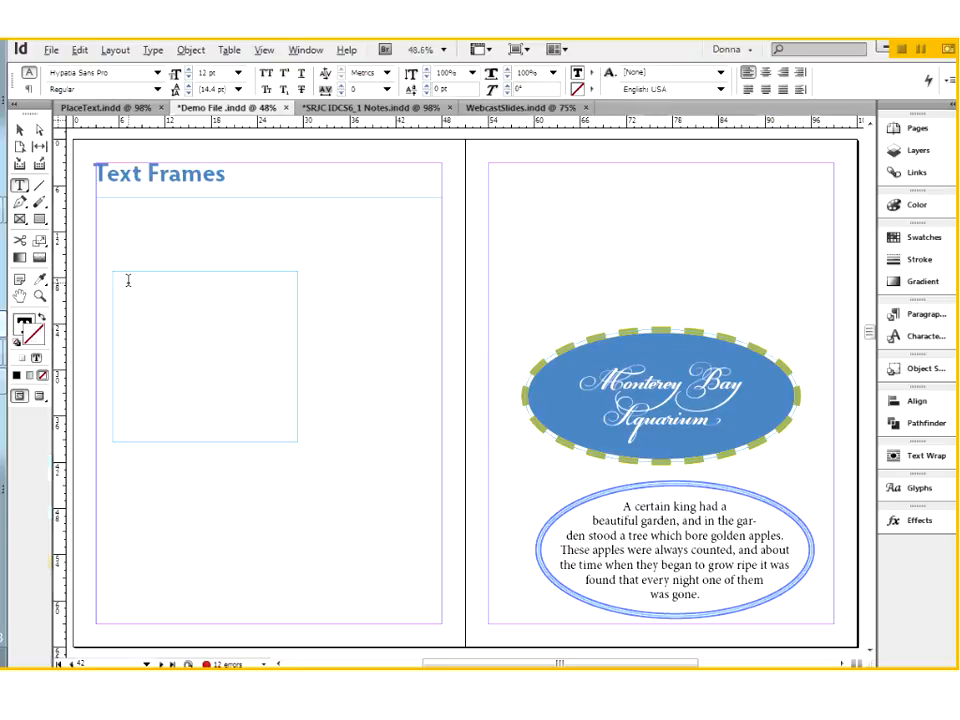
{"action": "type", "text": "alskdfj alsdkfj a;lkdfj alskdfj a;slkdfj alskdfj a;lfj"}
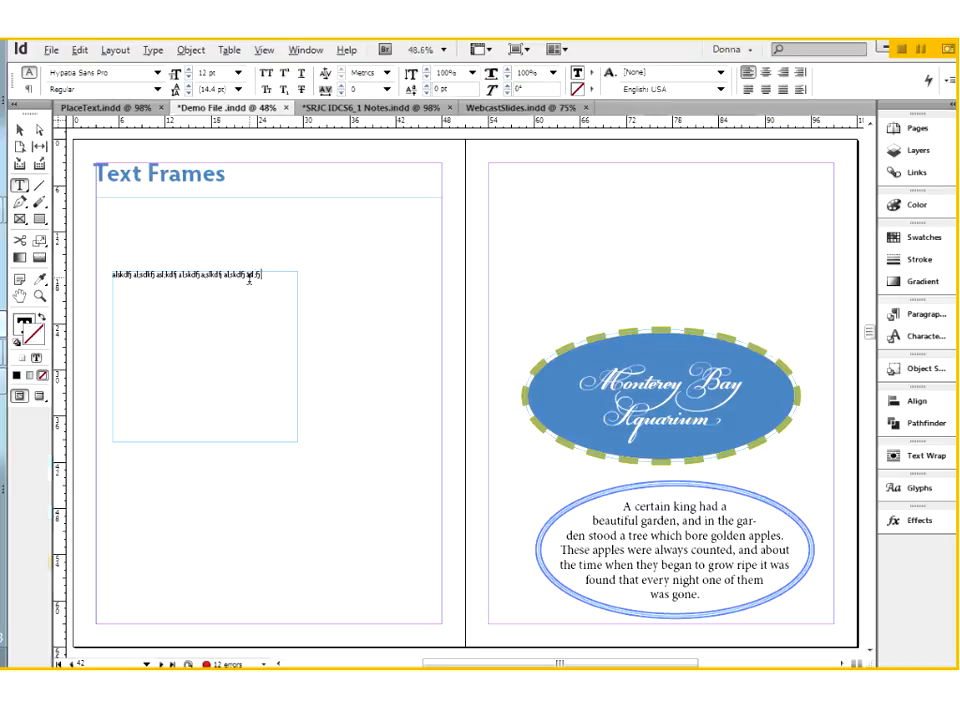
Step: Highlight the latter part of the typed line and inspect it at 125% magnification
{"action": "left_click_drag", "start_coordinate": [262, 275], "coordinate": [171, 273]}
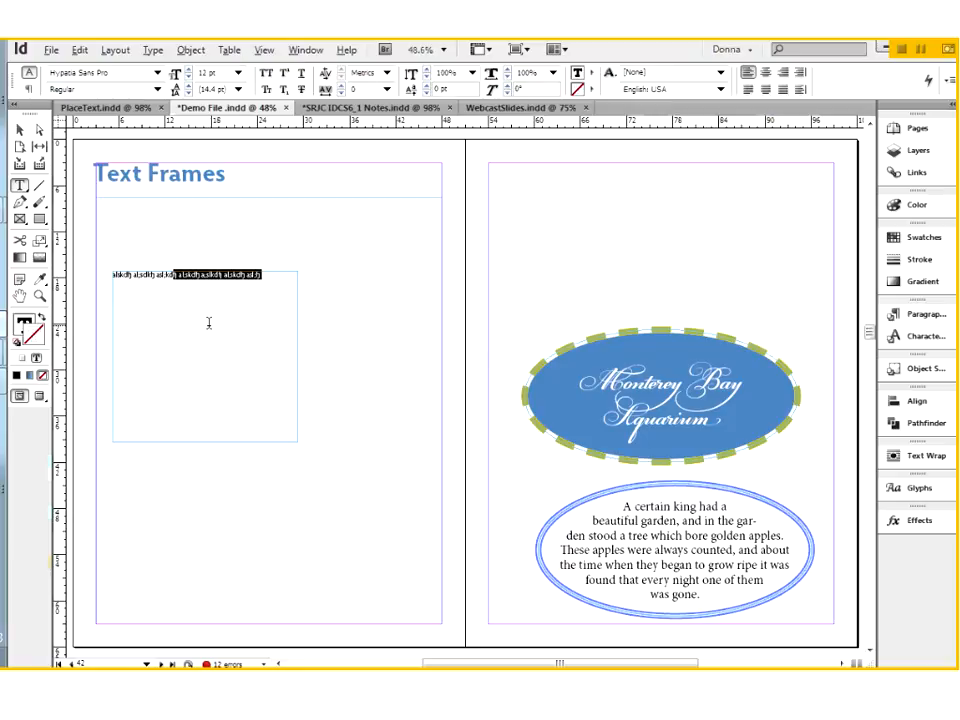
{"action": "key", "text": "ctrl+equal"}
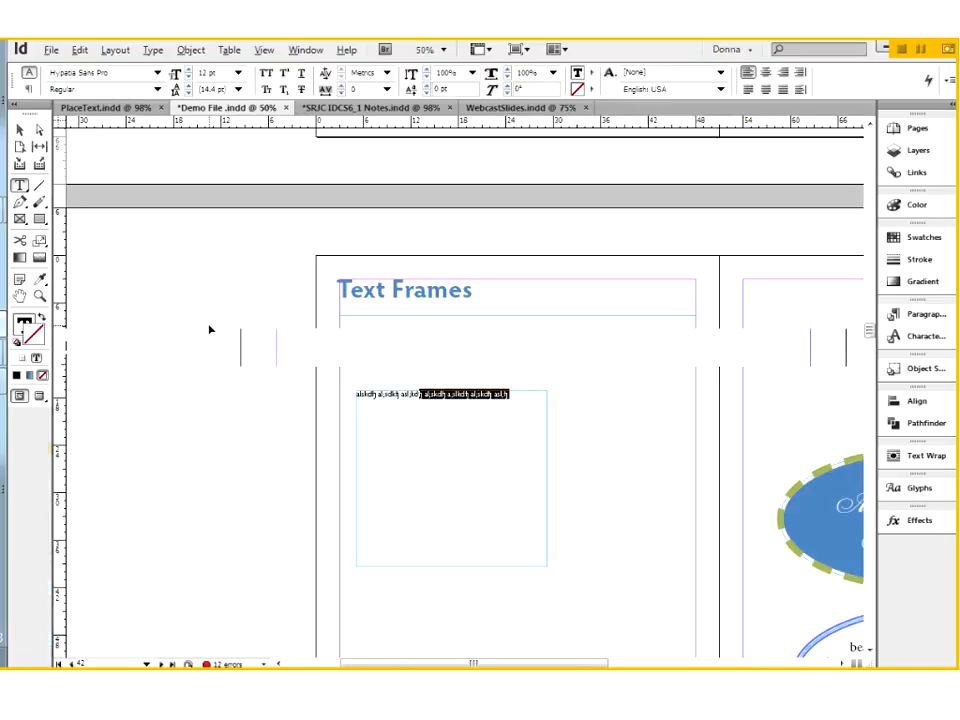
{"action": "key", "text": "ctrl+equal"}
{"action": "key", "text": "ctrl+equal"}
{"action": "key", "text": "ctrl+equal"}
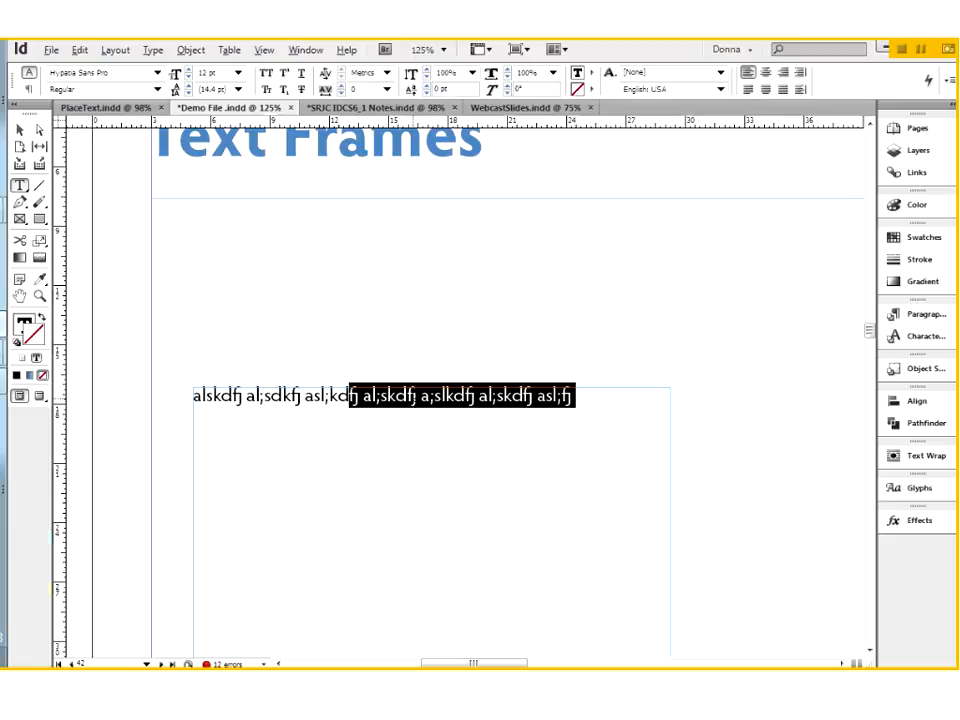
{"action": "left_click", "coordinate": [410, 396]}
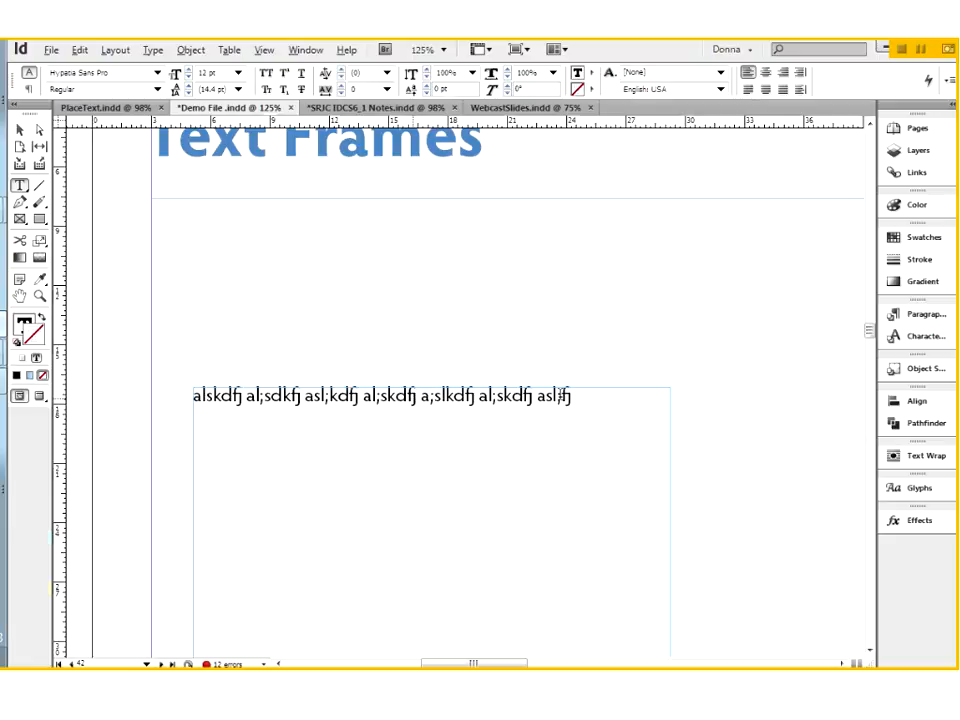
Step: Fill the rest of the text frame with placeholder text after the typed line
{"action": "left_click", "coordinate": [19, 130]}
{"action": "left_click_drag", "start_coordinate": [325, 448], "coordinate": [304, 249]}
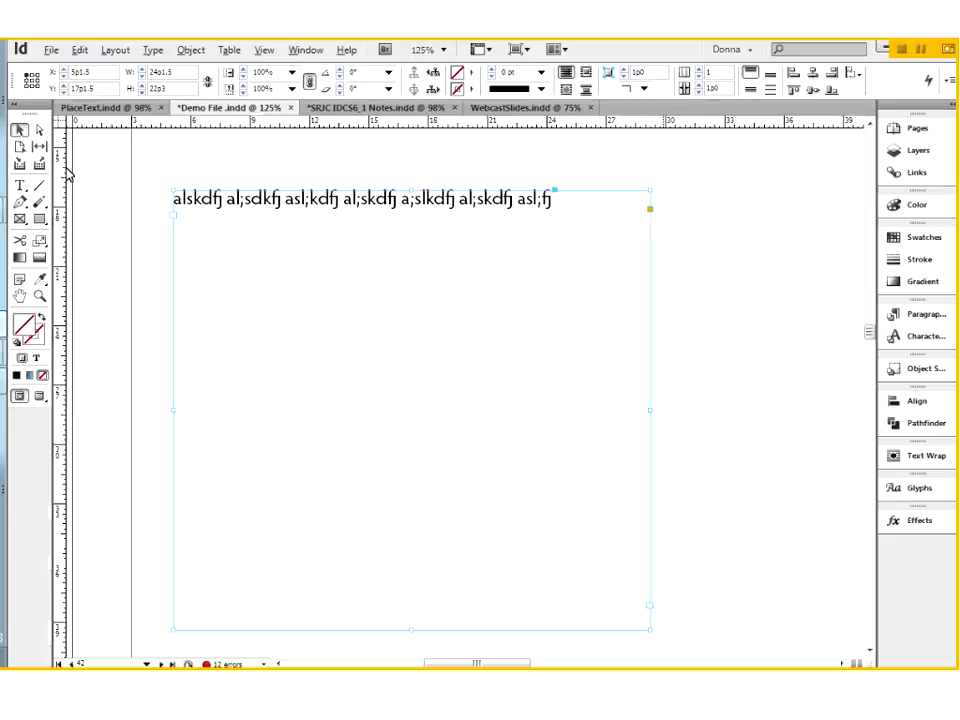
{"action": "left_click", "coordinate": [19, 185]}
{"action": "left_click", "coordinate": [257, 242]}
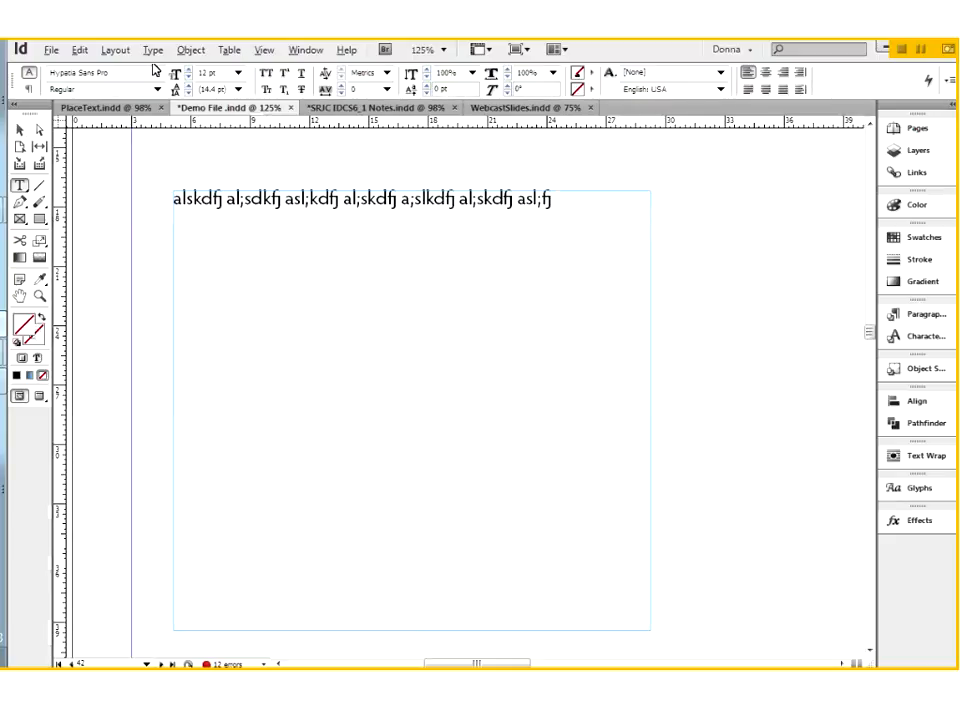
{"action": "left_click", "coordinate": [153, 50]}
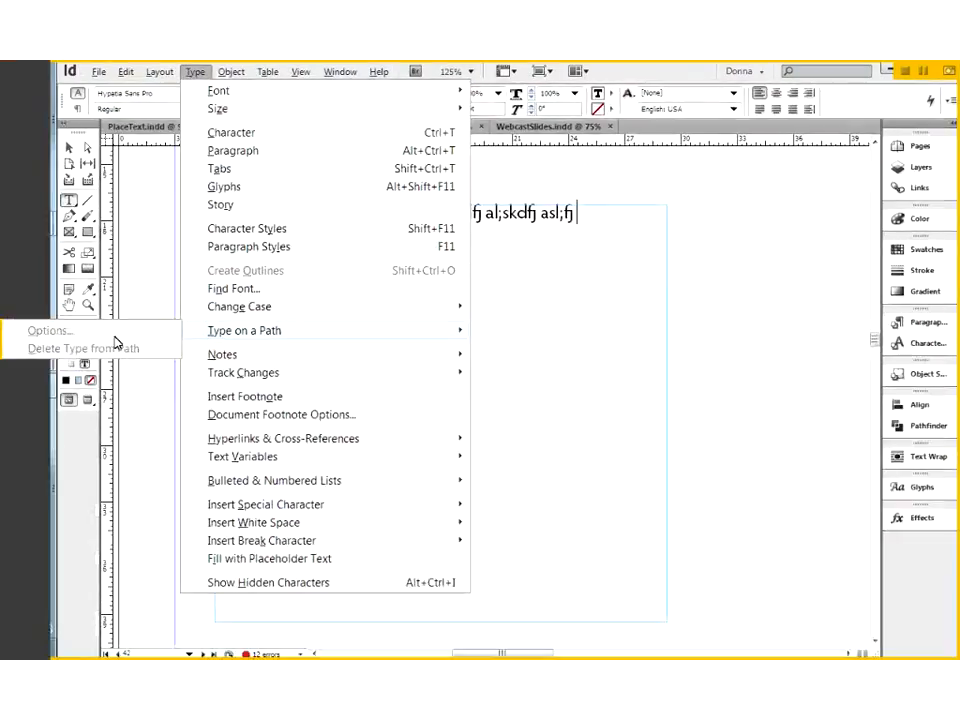
{"action": "left_click", "coordinate": [353, 559]}
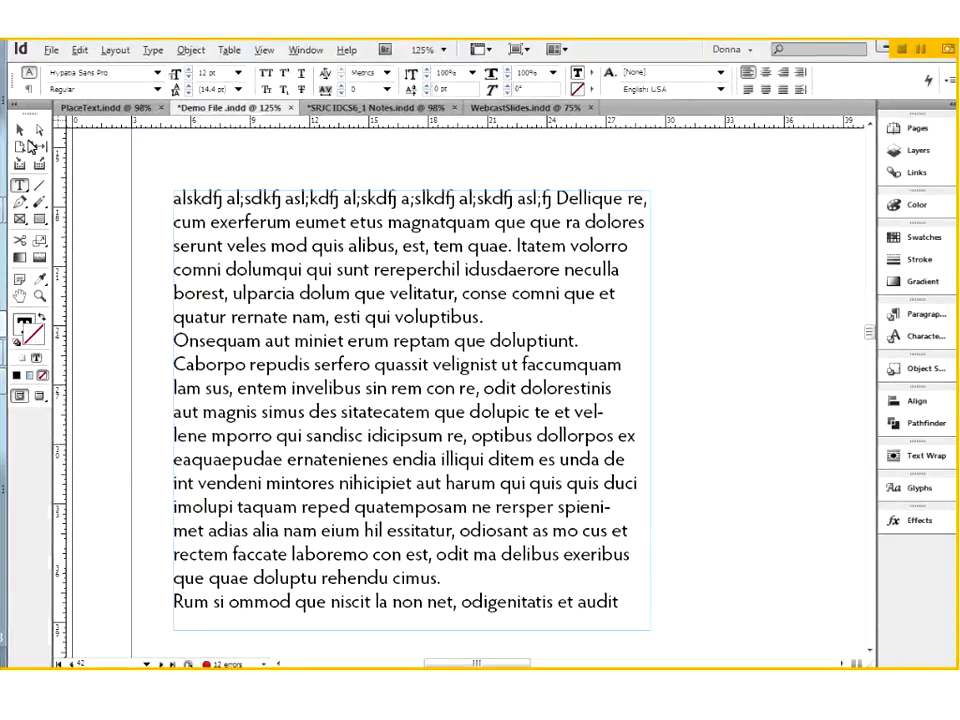
Step: Shrink the text frame from its lower-right corner to about 21p2 wide by 18p0 high, and deselect it
{"action": "left_click", "coordinate": [19, 130]}
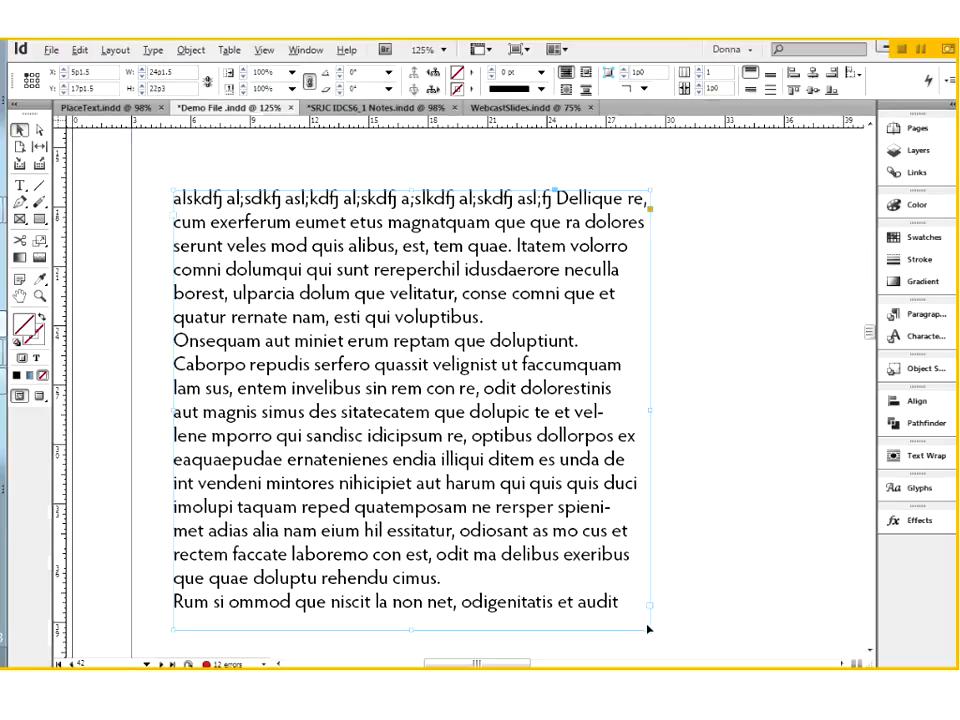
{"action": "left_click_drag", "start_coordinate": [648, 627], "coordinate": [590, 545]}
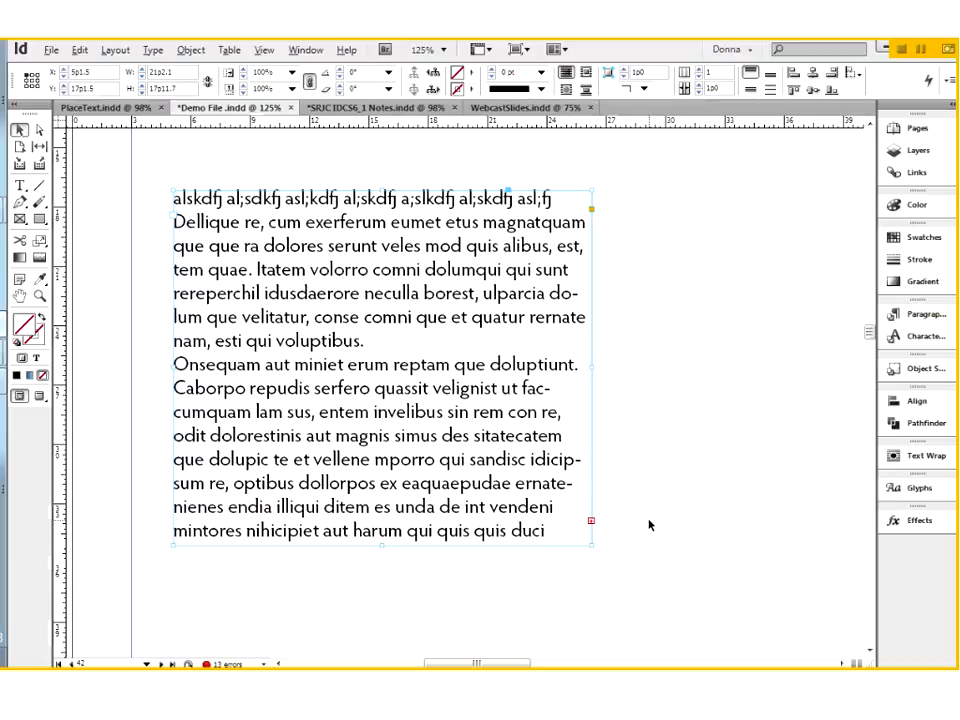
{"action": "left_click", "coordinate": [664, 578]}
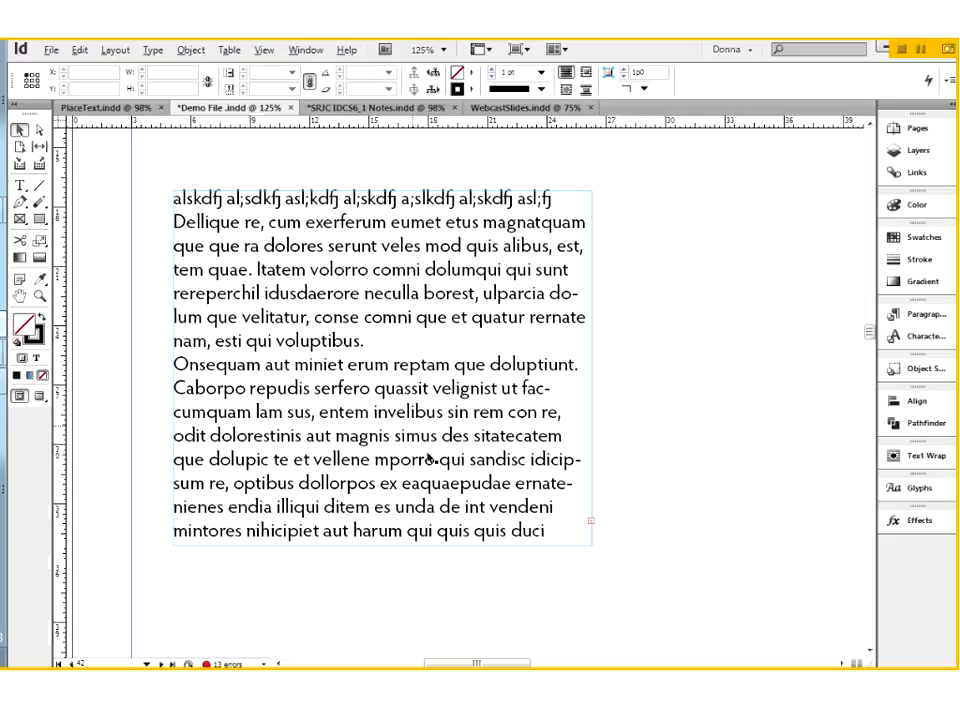
{"action": "left_click", "coordinate": [447, 457]}
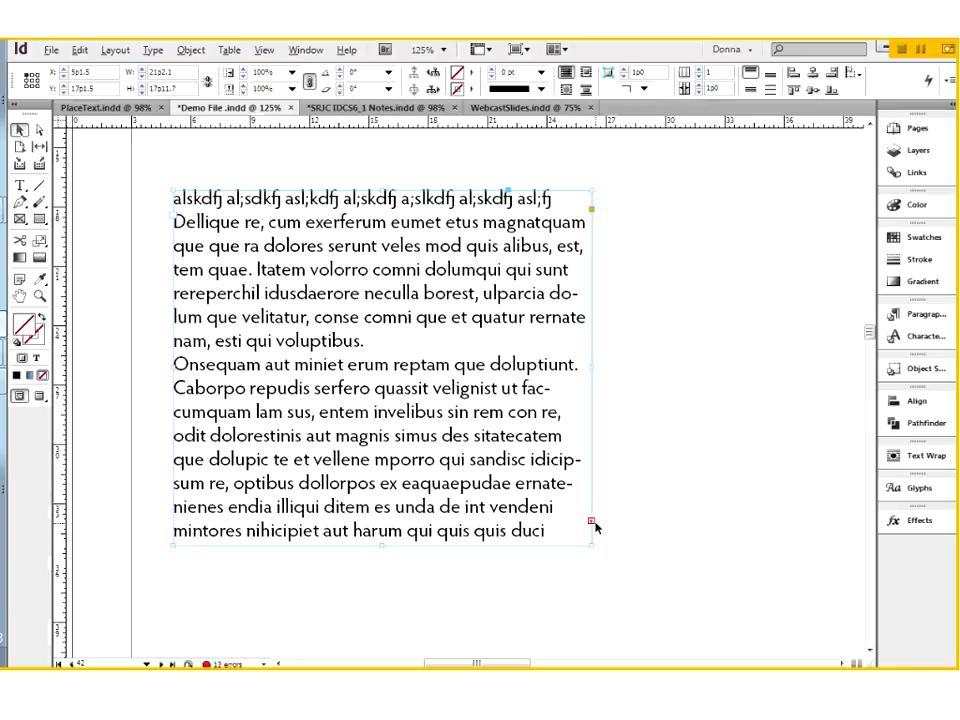
{"action": "left_click", "coordinate": [533, 605]}
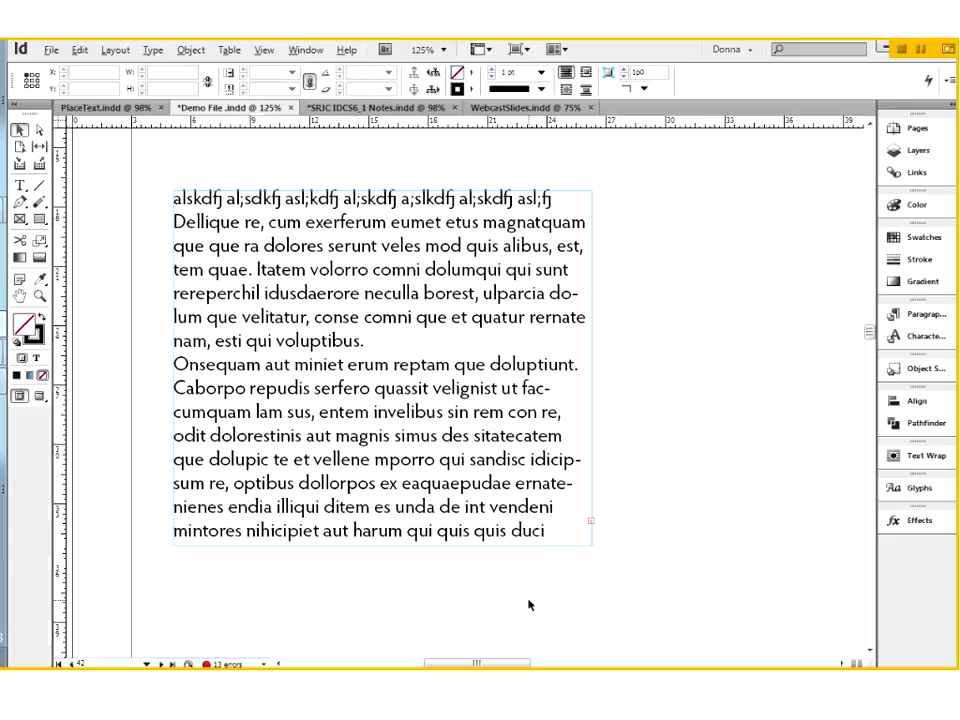
Step: Pick up the overset text from the frame's out port and cancel placing it
{"action": "left_click", "coordinate": [592, 523]}
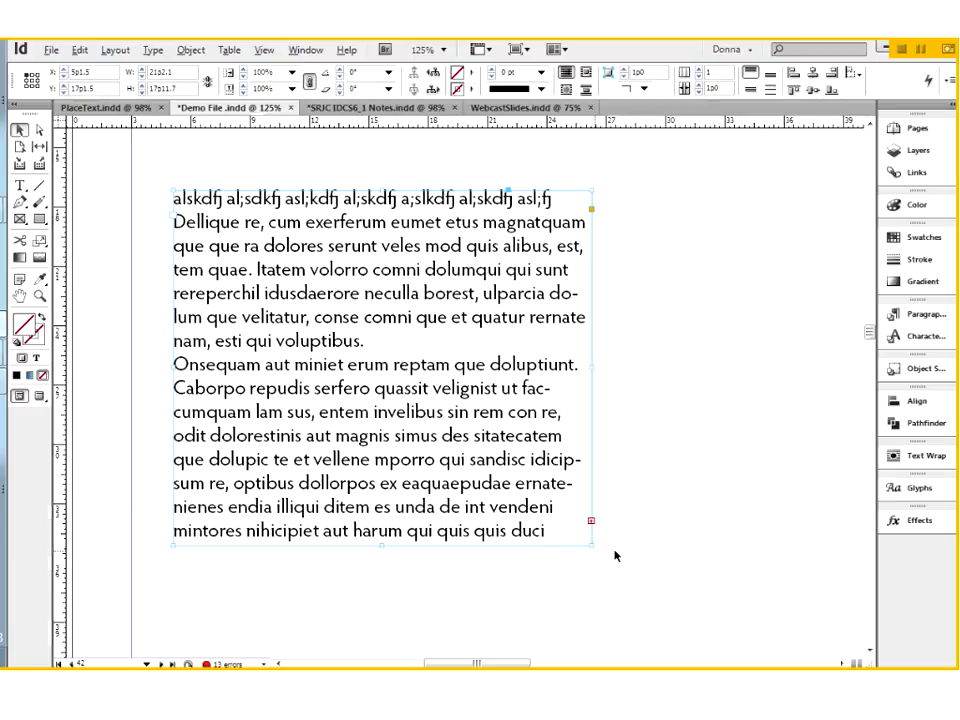
{"action": "left_click", "coordinate": [592, 521]}
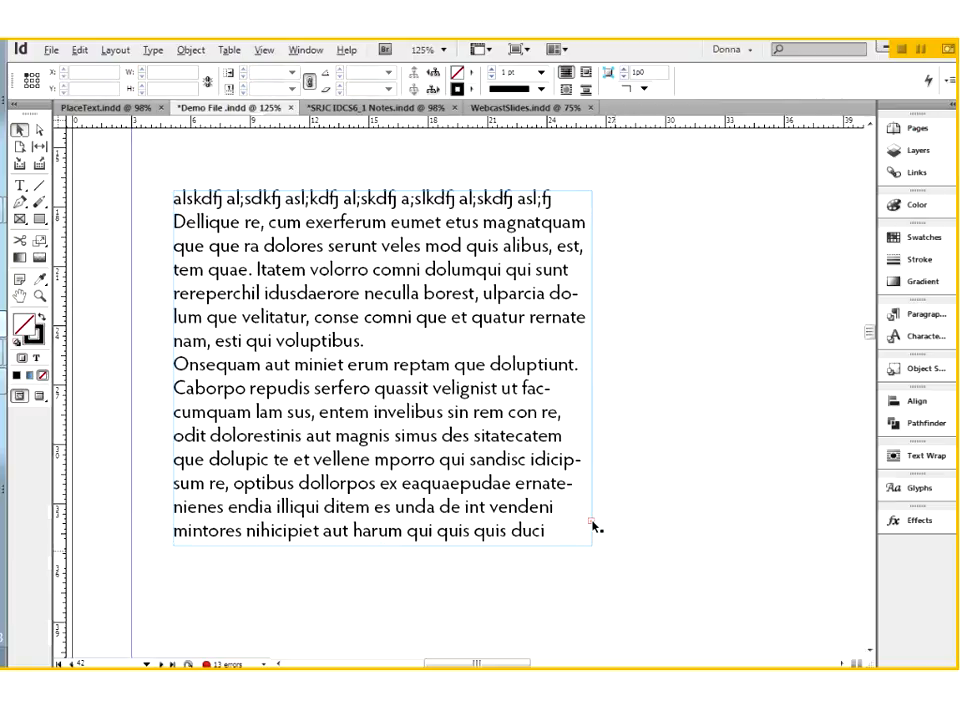
{"action": "left_click", "coordinate": [592, 521]}
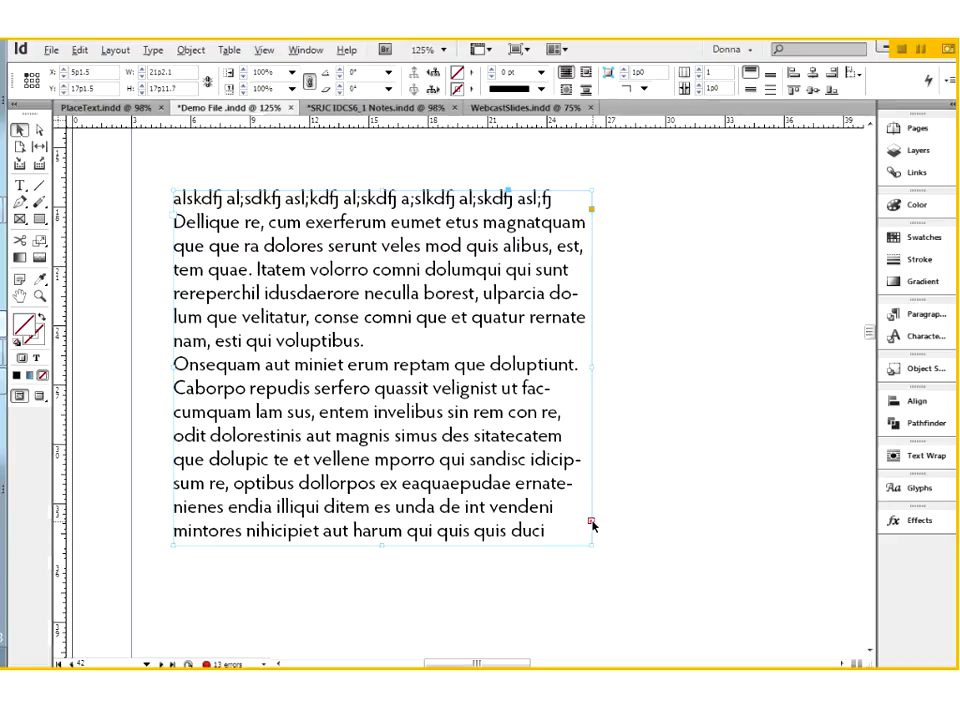
{"action": "left_click", "coordinate": [591, 521]}
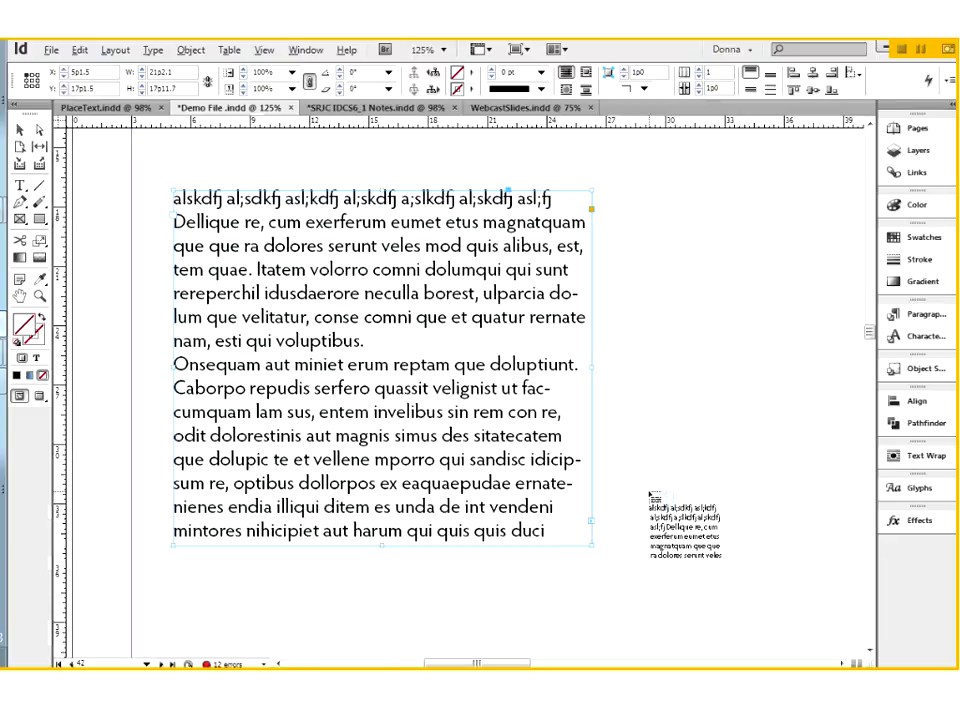
{"action": "key", "text": "Escape"}
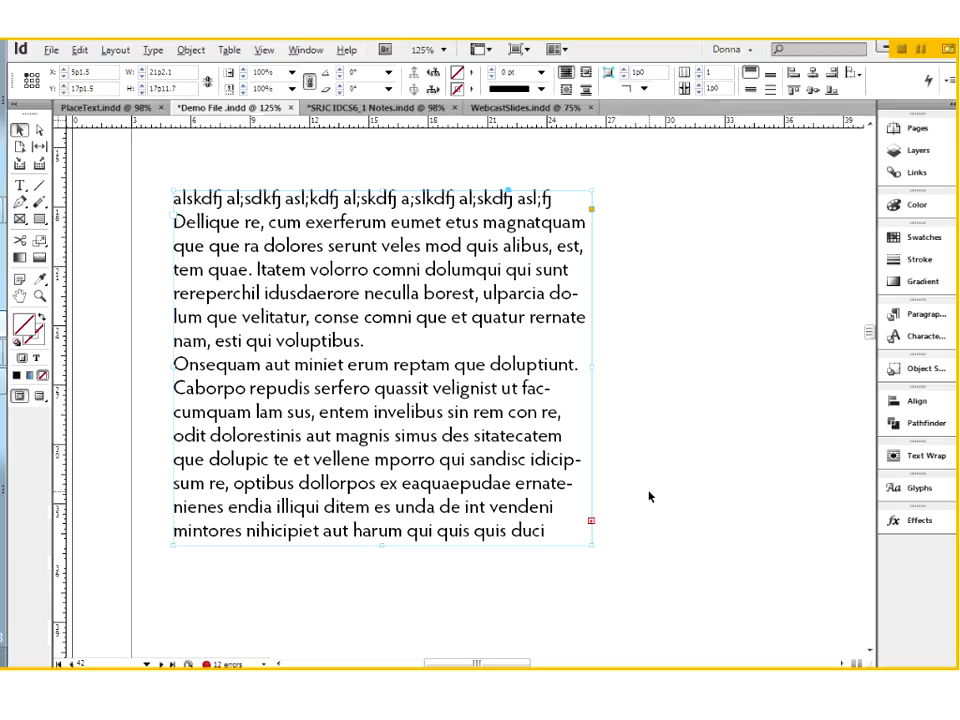
{"action": "left_click", "coordinate": [585, 587]}
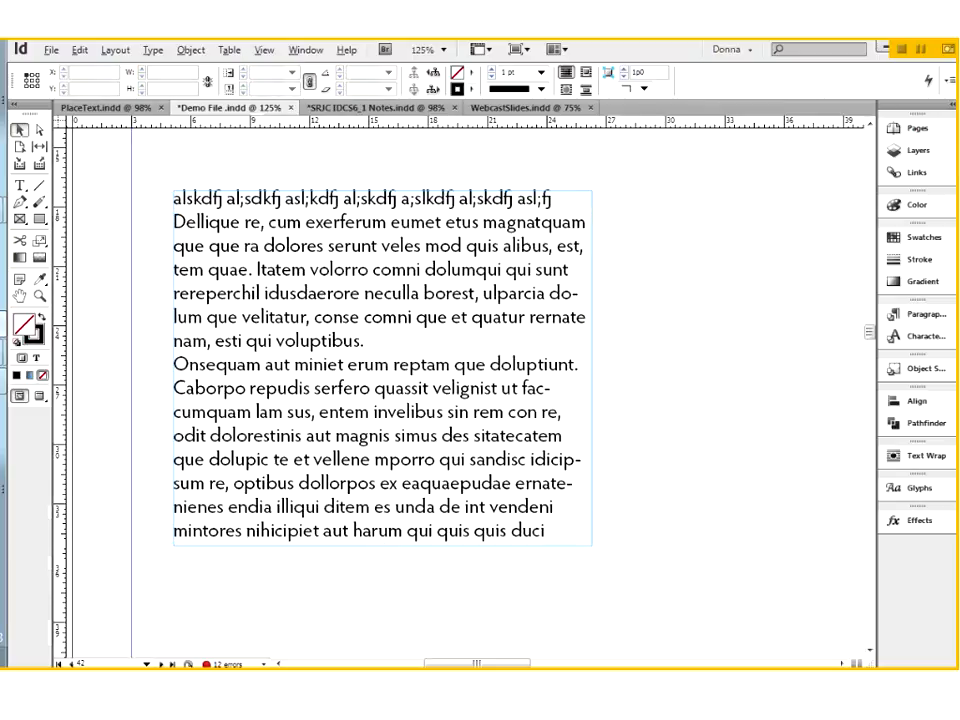
Step: Shorten the text frame to about 12p7.5 high, load its overset text for placing, and cancel the placement
{"action": "left_click", "coordinate": [392, 437]}
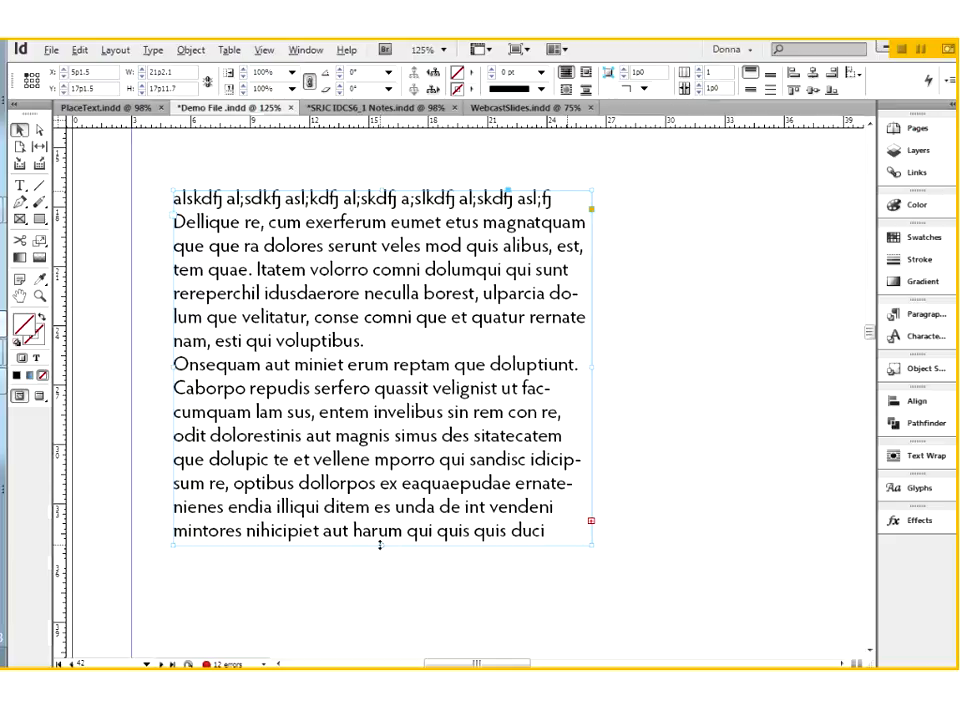
{"action": "left_click_drag", "start_coordinate": [381, 544], "coordinate": [368, 426]}
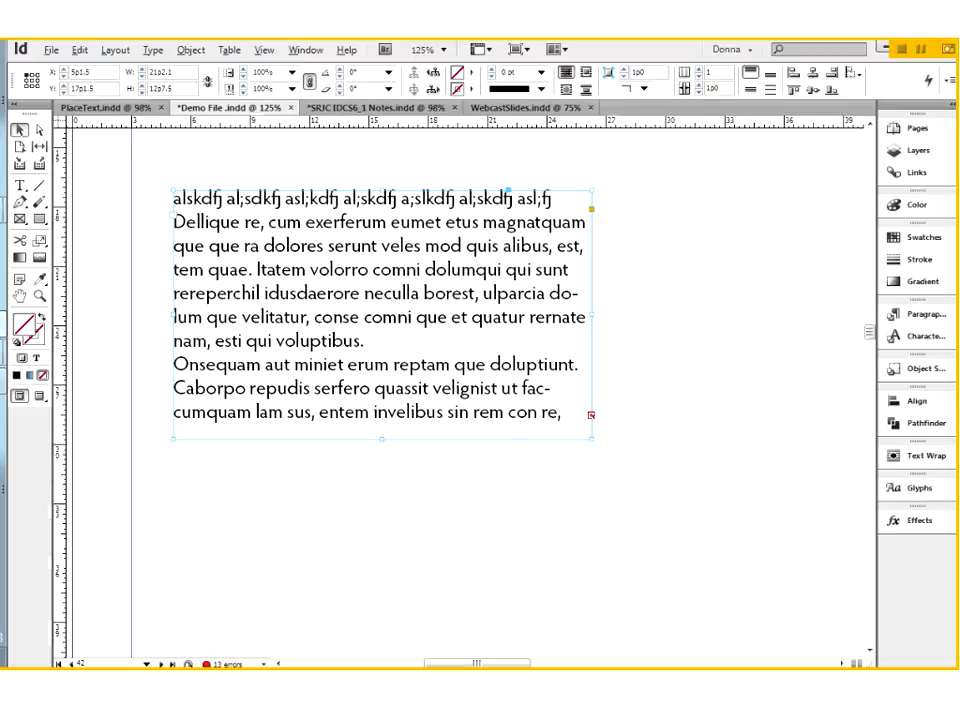
{"action": "left_click", "coordinate": [591, 414]}
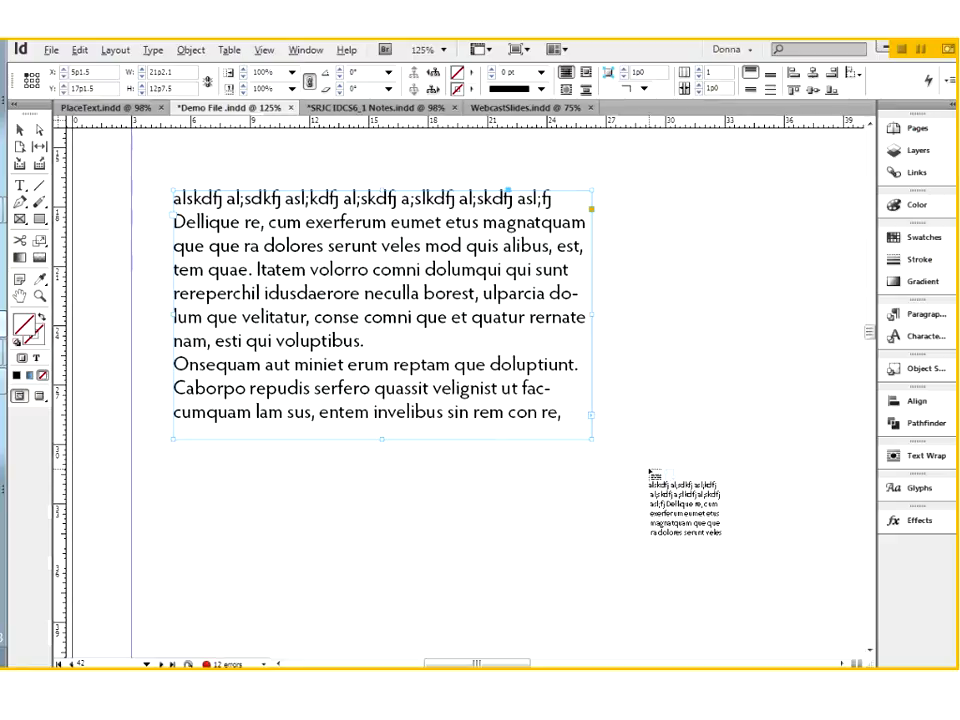
{"action": "key", "text": "Escape"}
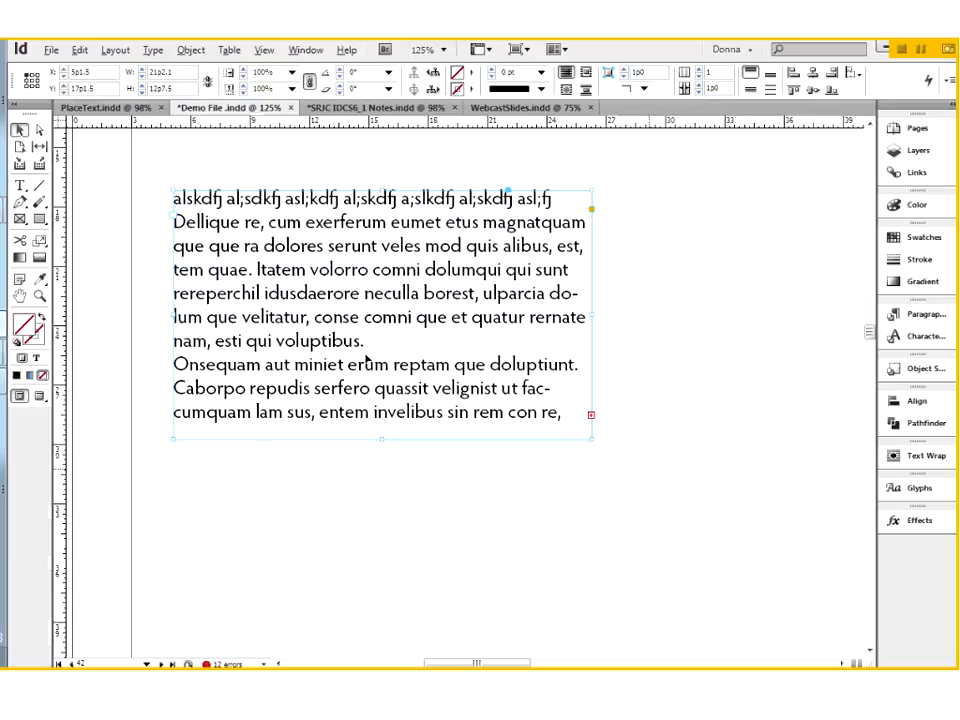
Step: Resize the text frame by its bottom edge, lower-left corner and left edge to about 20p2.4 wide by 22p3.9 high
{"action": "left_click_drag", "start_coordinate": [380, 439], "coordinate": [381, 463]}
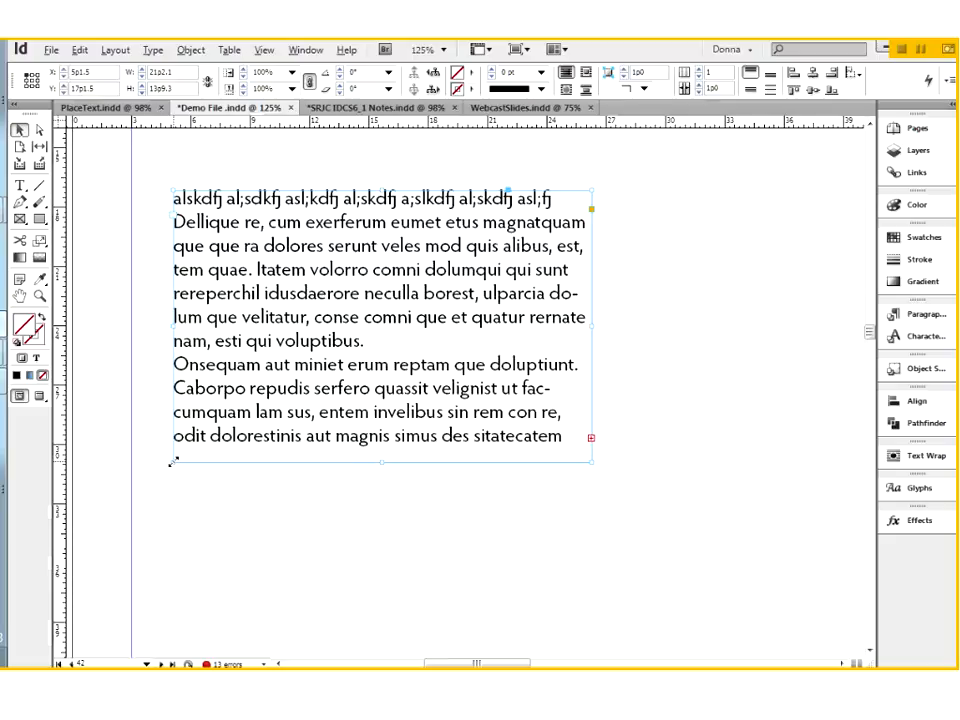
{"action": "left_click_drag", "start_coordinate": [172, 462], "coordinate": [176, 494]}
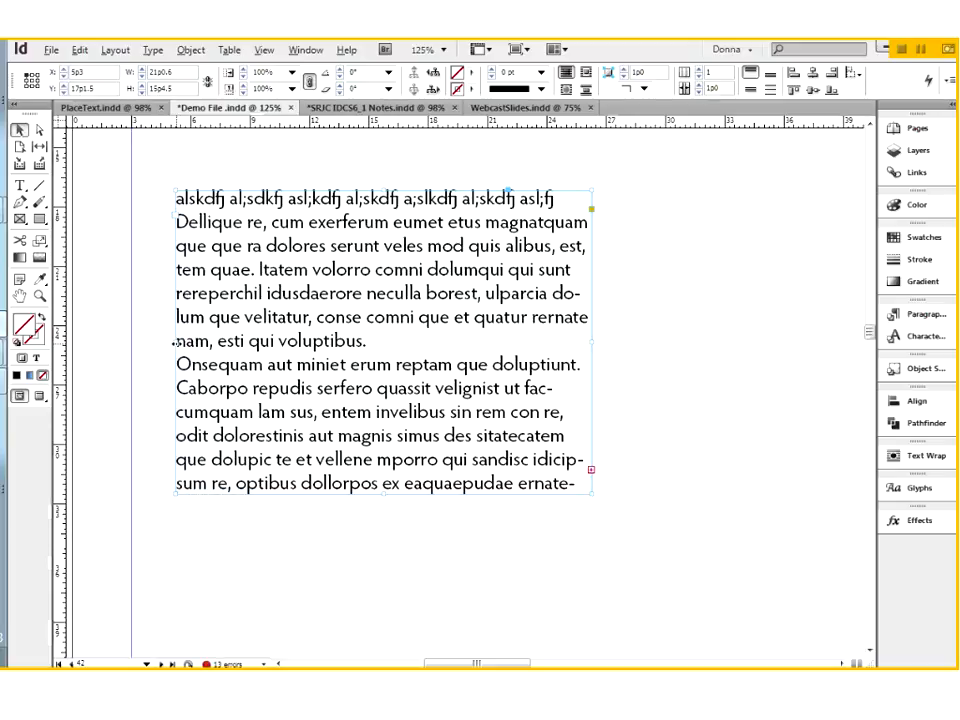
{"action": "left_click_drag", "start_coordinate": [175, 342], "coordinate": [176, 343]}
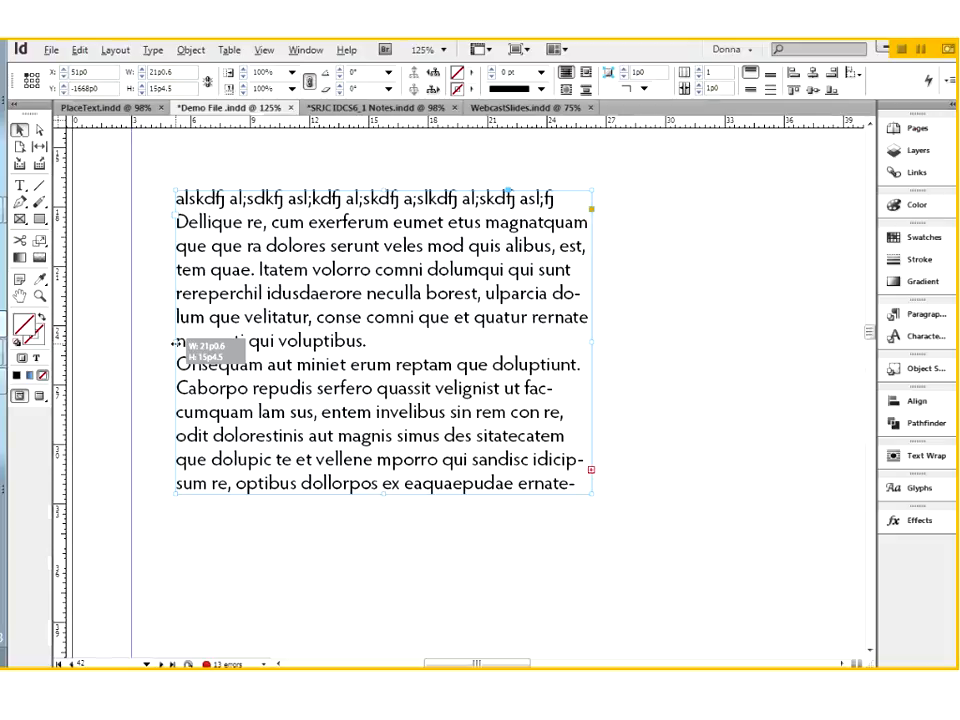
{"action": "left_click_drag", "start_coordinate": [176, 343], "coordinate": [175, 342]}
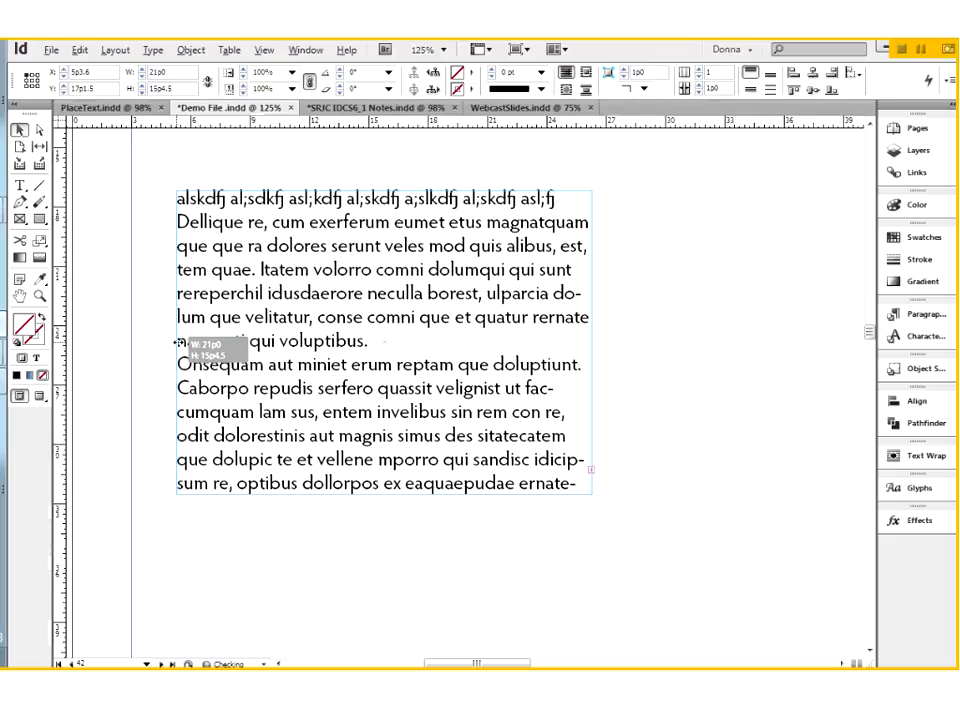
{"action": "left_click_drag", "start_coordinate": [178, 342], "coordinate": [197, 360]}
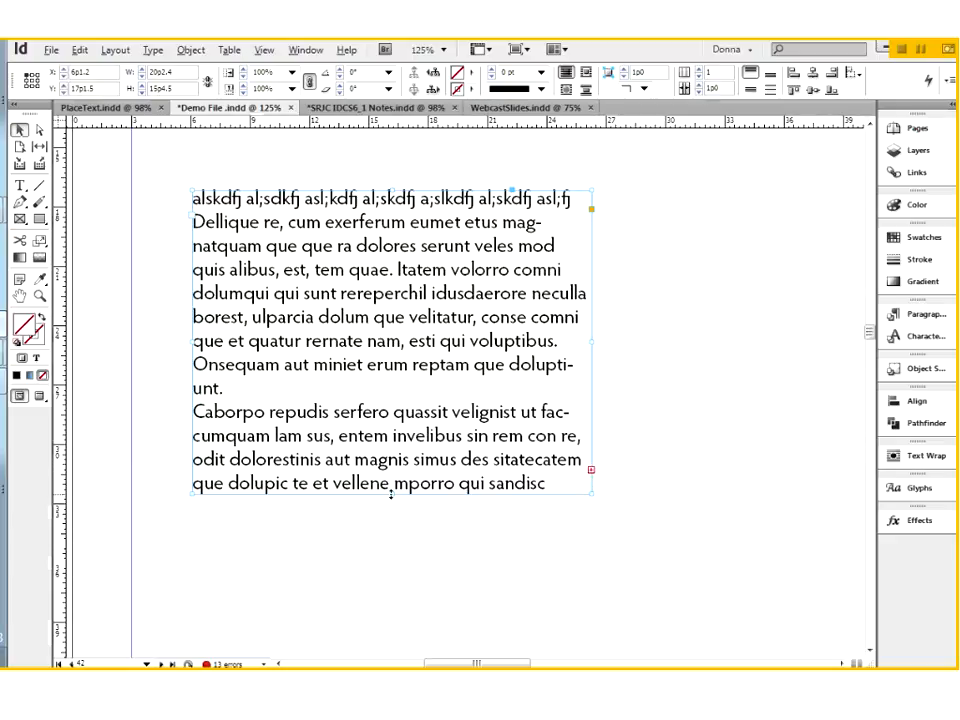
{"action": "left_click_drag", "start_coordinate": [393, 493], "coordinate": [394, 631]}
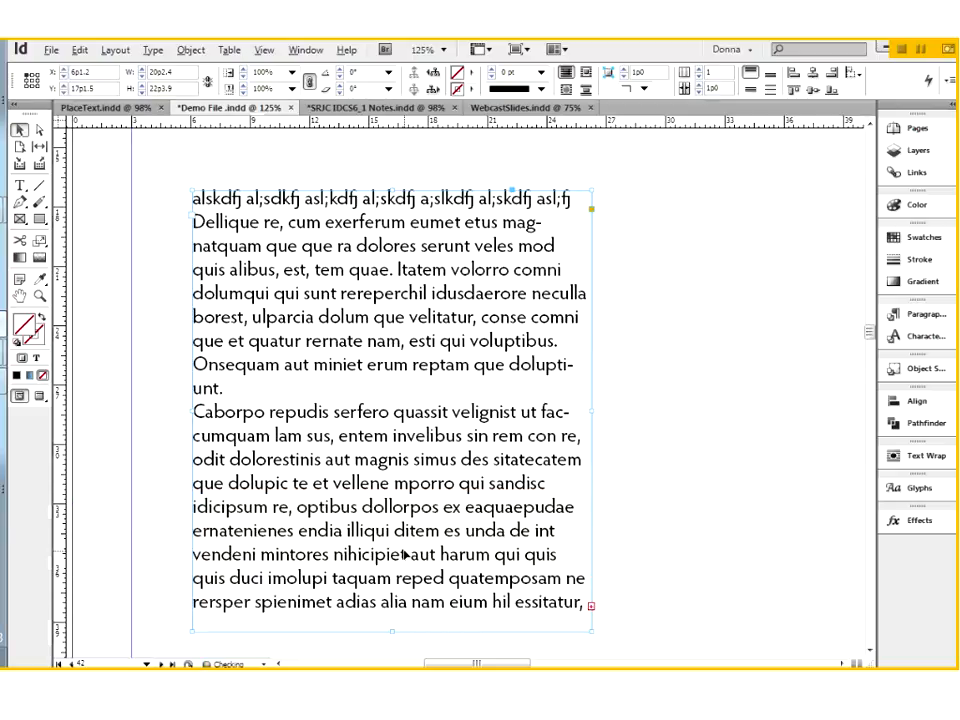
Step: Lengthen the text frame from its bottom edge to about 28p0.9 high so it holds all the overset text
{"action": "scroll", "coordinate": [405, 553], "scroll_direction": "down", "scroll_amount": 3}
{"action": "left_click_drag", "start_coordinate": [392, 461], "coordinate": [392, 574]}
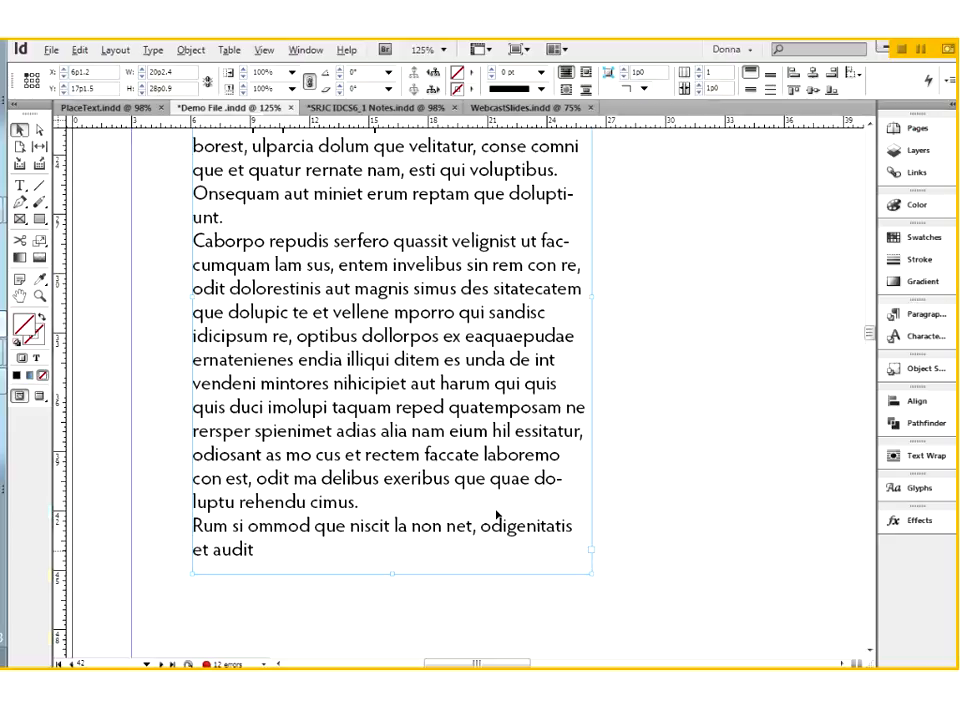
{"action": "scroll", "coordinate": [497, 515], "scroll_direction": "up", "scroll_amount": 3}
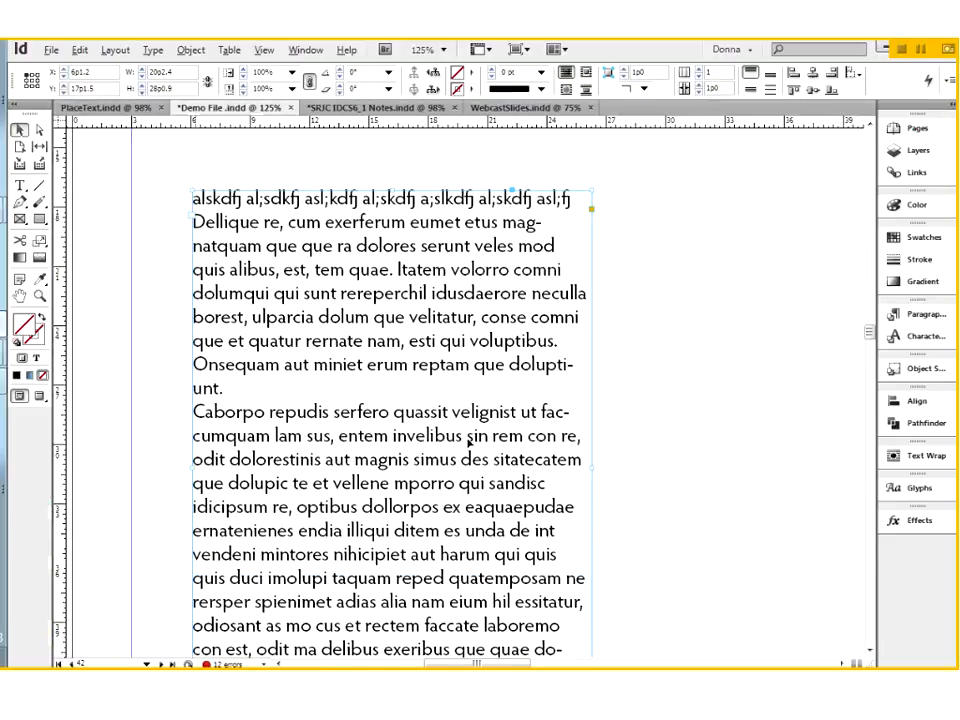
{"action": "scroll", "coordinate": [467, 441], "scroll_direction": "down", "scroll_amount": 3}
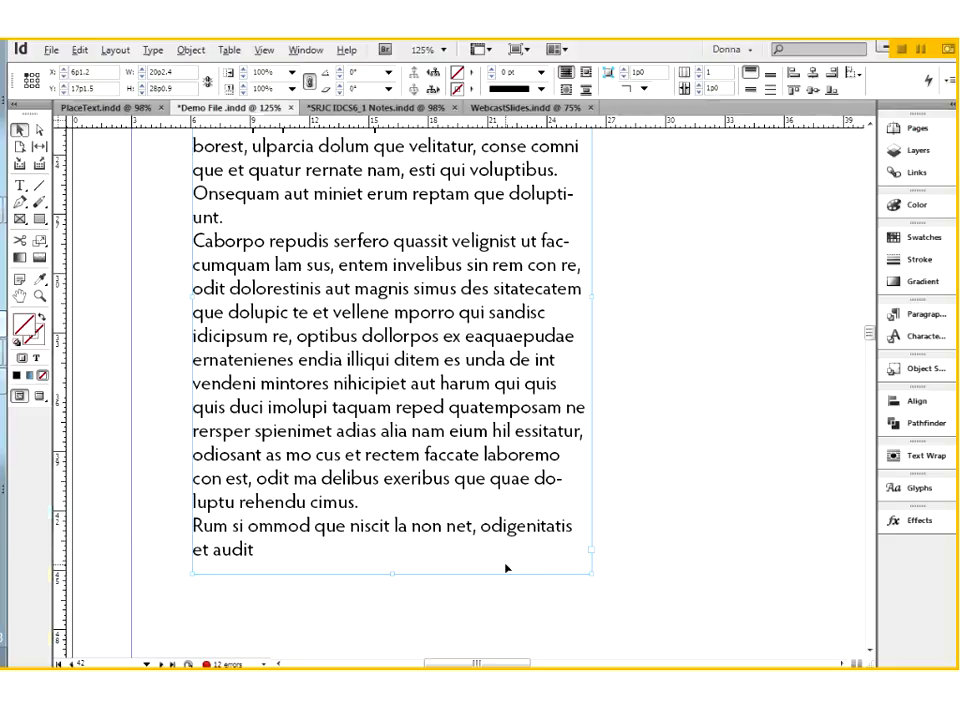
{"action": "scroll", "coordinate": [507, 568], "scroll_direction": "up", "scroll_amount": 1}
{"action": "scroll", "coordinate": [507, 568], "scroll_direction": "up", "scroll_amount": 5}
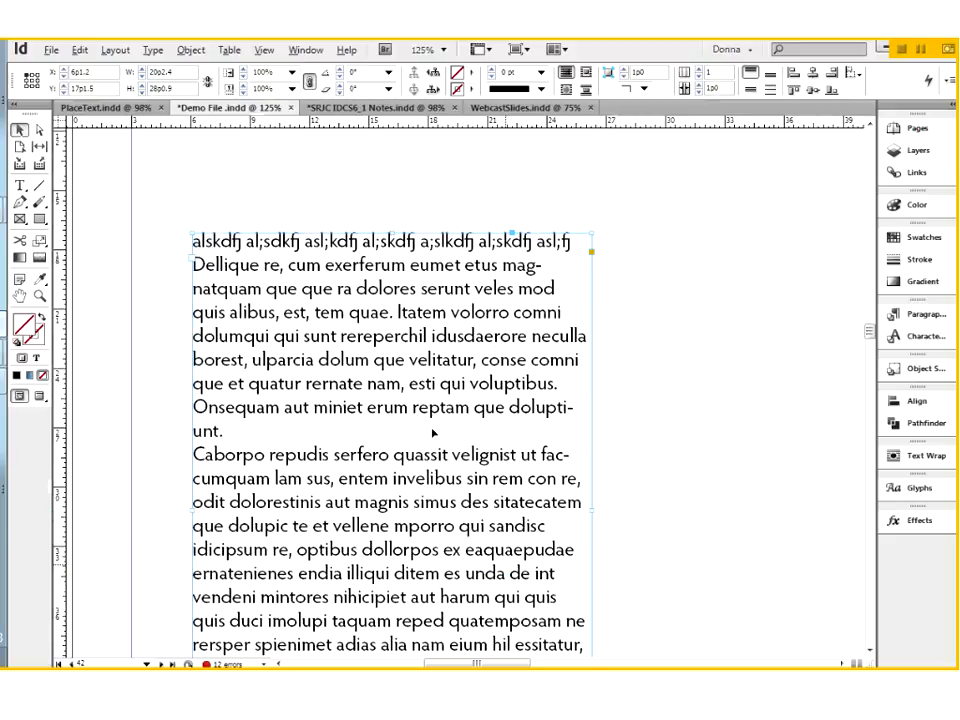
Step: Delete the text frame from the page
{"action": "key", "text": "Delete"}
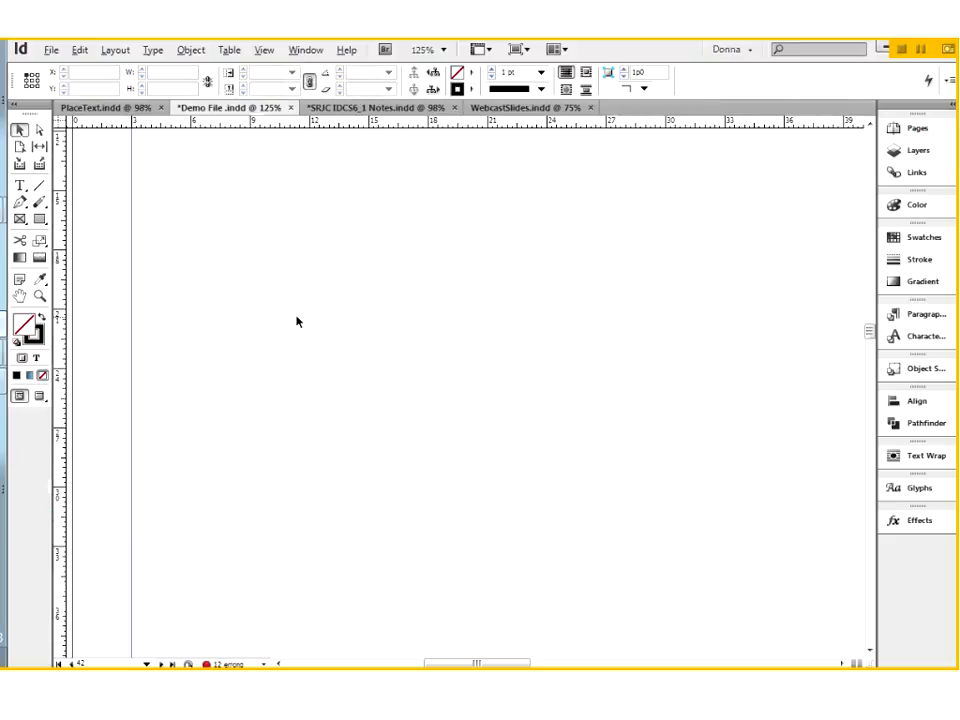
{"action": "key", "text": "ctrl+minus"}
{"action": "key", "text": "ctrl+minus"}
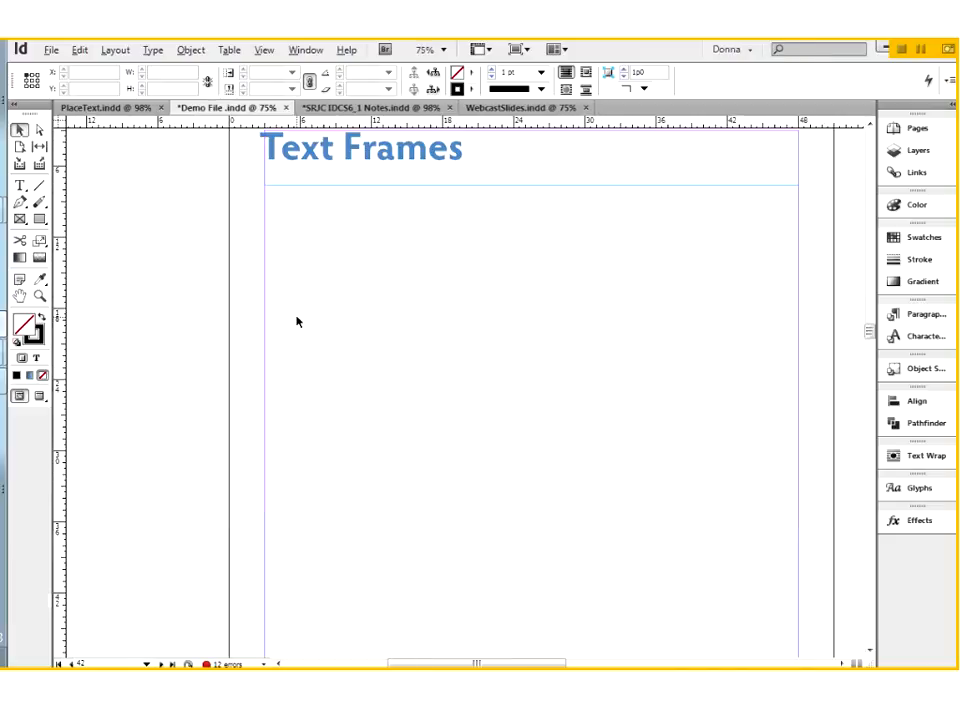
Step: Draw a rectangle about 20p10.8 by 14p4.8 below the heading and, beside it, a rectangle frame about 18p3.6 by 14p4.8
{"action": "left_click", "coordinate": [39, 219]}
{"action": "mouse_move", "coordinate": [307, 307]}
{"action": "left_mouse_down"}
{"action": "mouse_move", "coordinate": [330, 409]}
{"action": "mouse_move", "coordinate": [471, 463]}
{"action": "mouse_move", "coordinate": [553, 478]}
{"action": "left_mouse_up"}
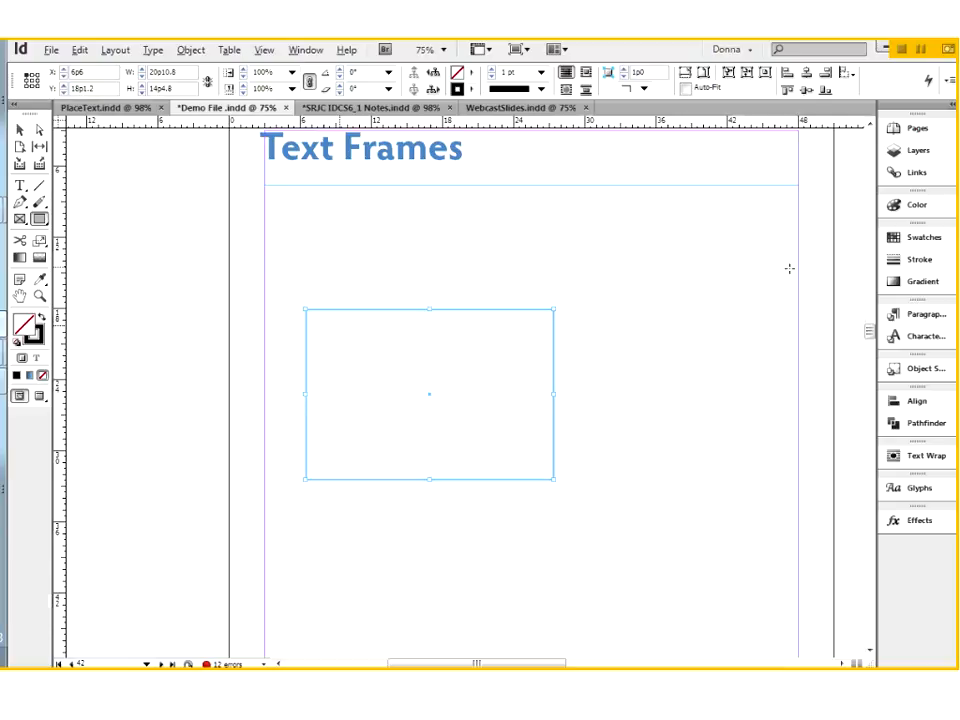
{"action": "left_click", "coordinate": [19, 218]}
{"action": "mouse_move", "coordinate": [575, 310]}
{"action": "left_mouse_down"}
{"action": "mouse_move", "coordinate": [579, 343]}
{"action": "mouse_move", "coordinate": [683, 469]}
{"action": "mouse_move", "coordinate": [793, 484]}
{"action": "left_mouse_up"}
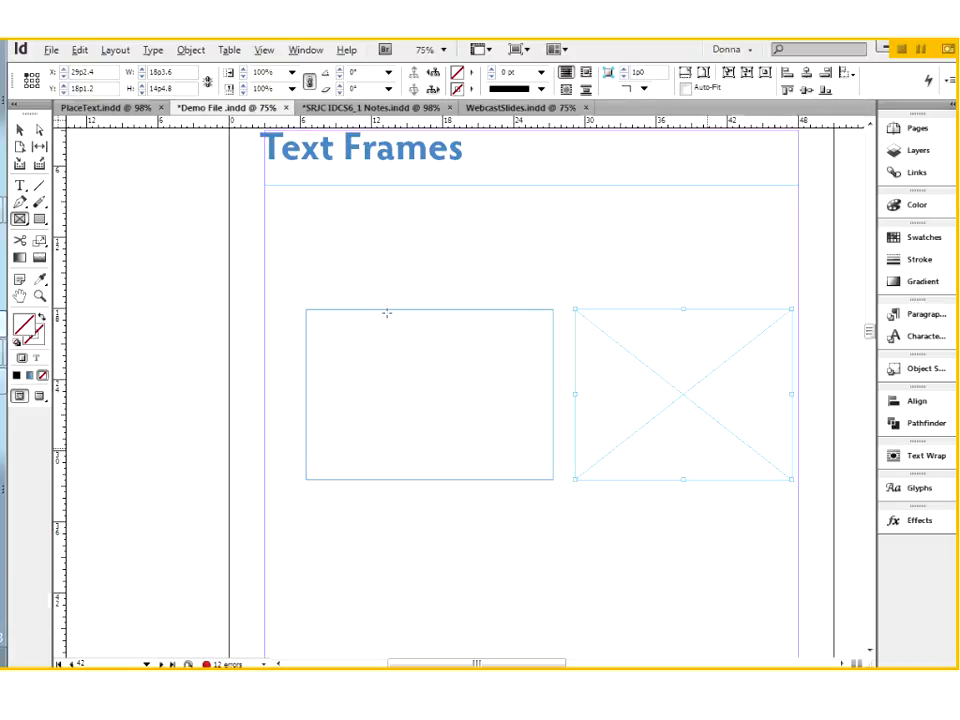
Step: Draw an ellipse about 12p6 wide by 11p0 high below the two rectangles and deselect it
{"action": "left_click_drag", "start_coordinate": [41, 222], "coordinate": [72, 236]}
{"action": "mouse_move", "coordinate": [500, 515]}
{"action": "left_mouse_down"}
{"action": "mouse_move", "coordinate": [525, 650]}
{"action": "mouse_move", "coordinate": [605, 660]}
{"action": "mouse_move", "coordinate": [648, 643]}
{"action": "left_mouse_up"}
{"action": "left_click", "coordinate": [21, 131]}
{"action": "left_click", "coordinate": [180, 285]}
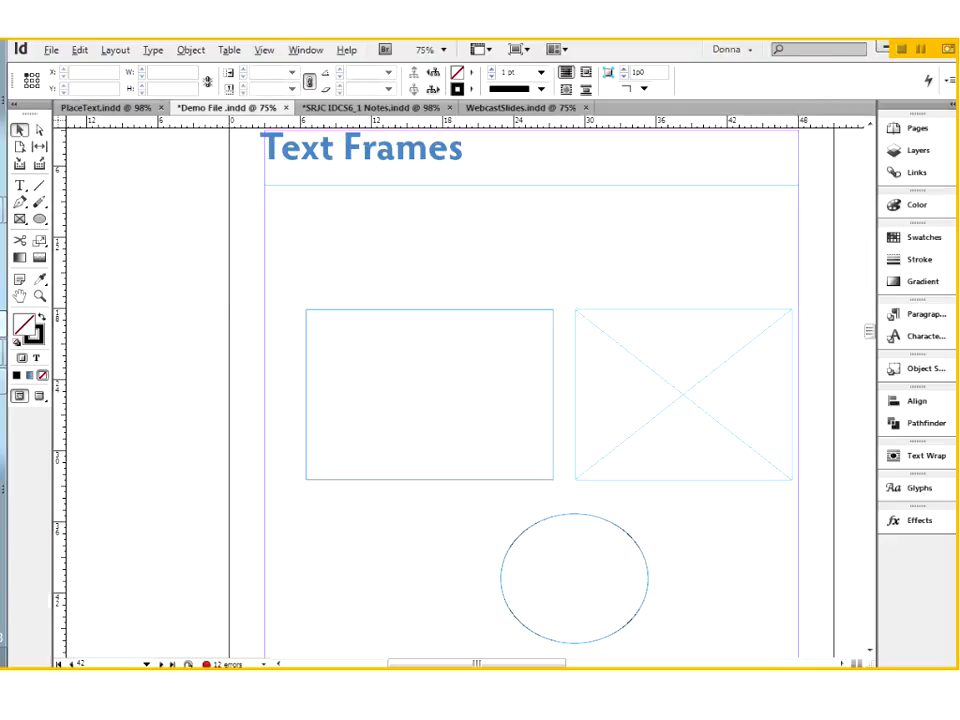
Step: Enter filler text beginning "aldkfj a;lsdkfj a;lskdfj" in the plain rectangle with the Type tool and briefly preview the page
{"action": "left_click", "coordinate": [21, 186]}
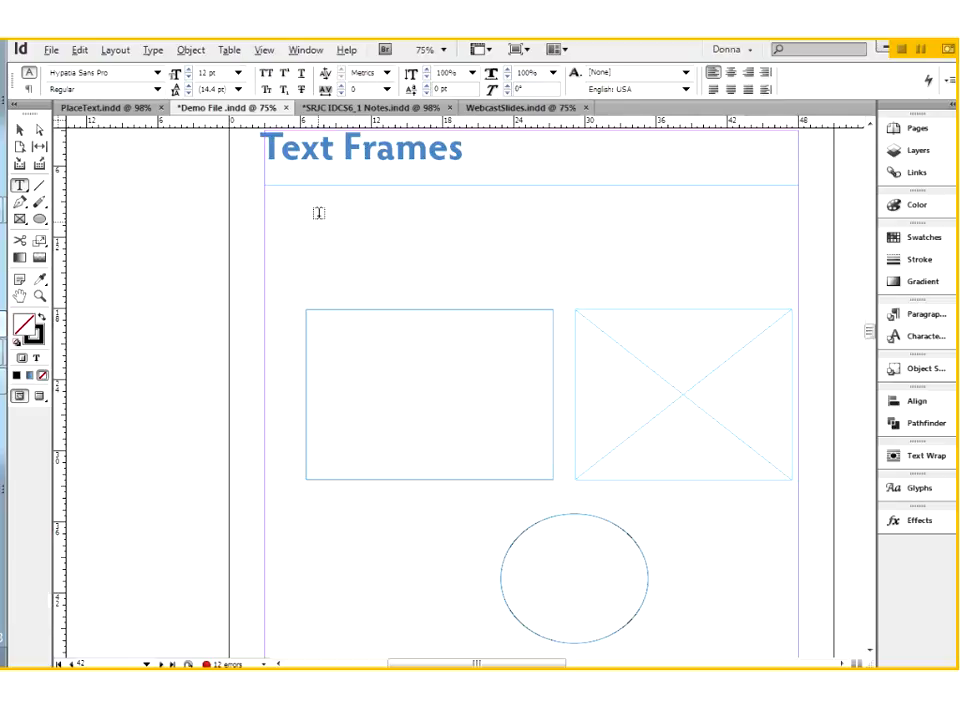
{"action": "left_click", "coordinate": [332, 329]}
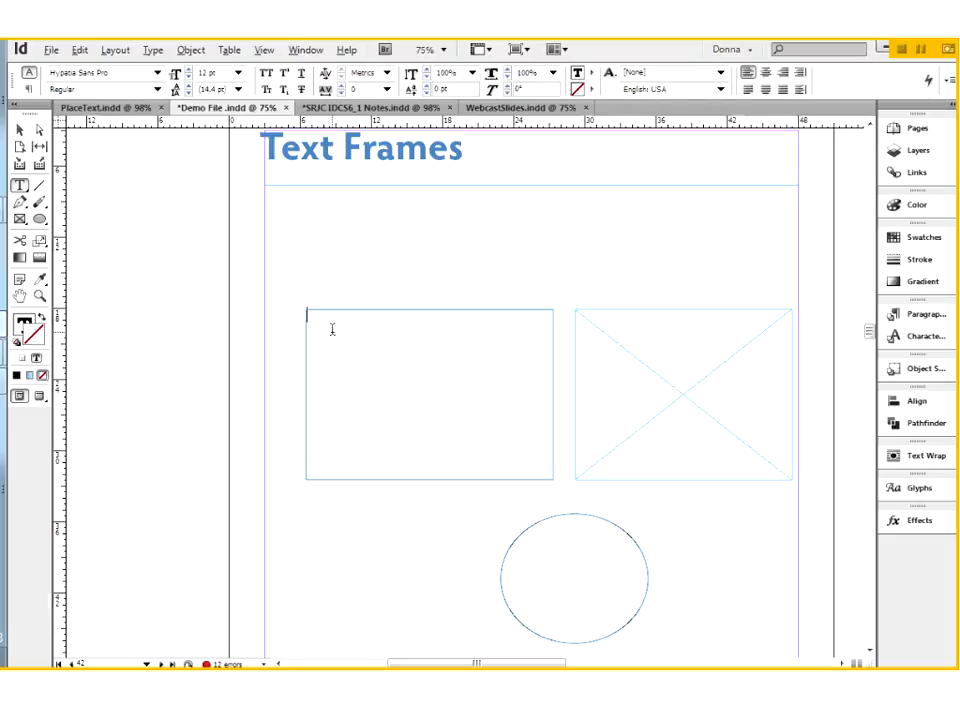
{"action": "type", "text": "aldkfj a;lsdkfj a;lskdfj al;skdjf al;skdfj alskdfj askldfj aslkdfj"}
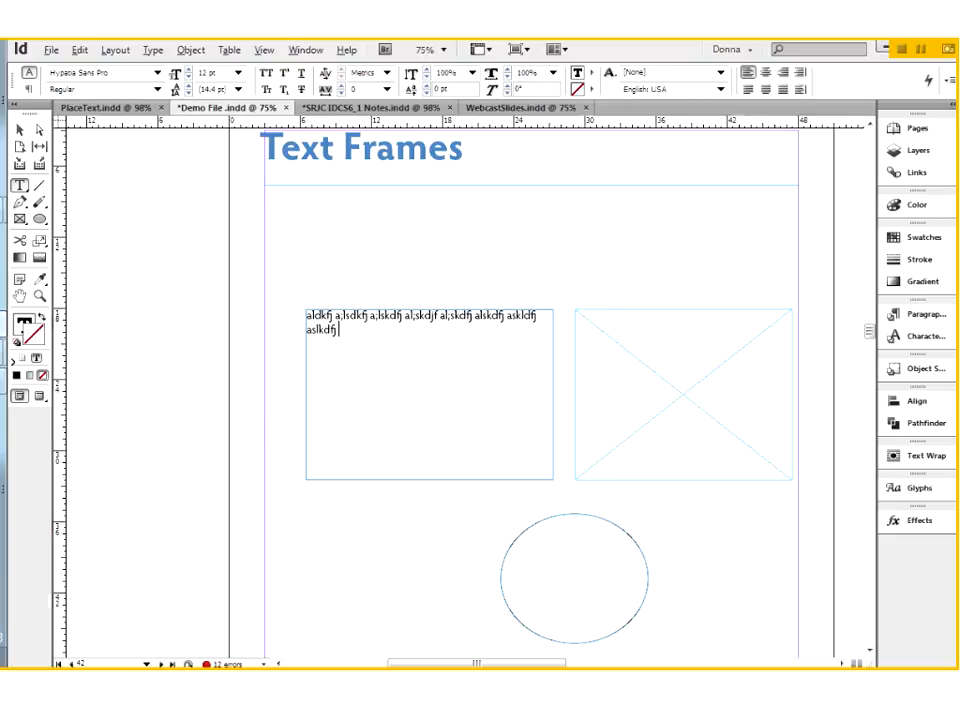
{"action": "left_click", "coordinate": [39, 396]}
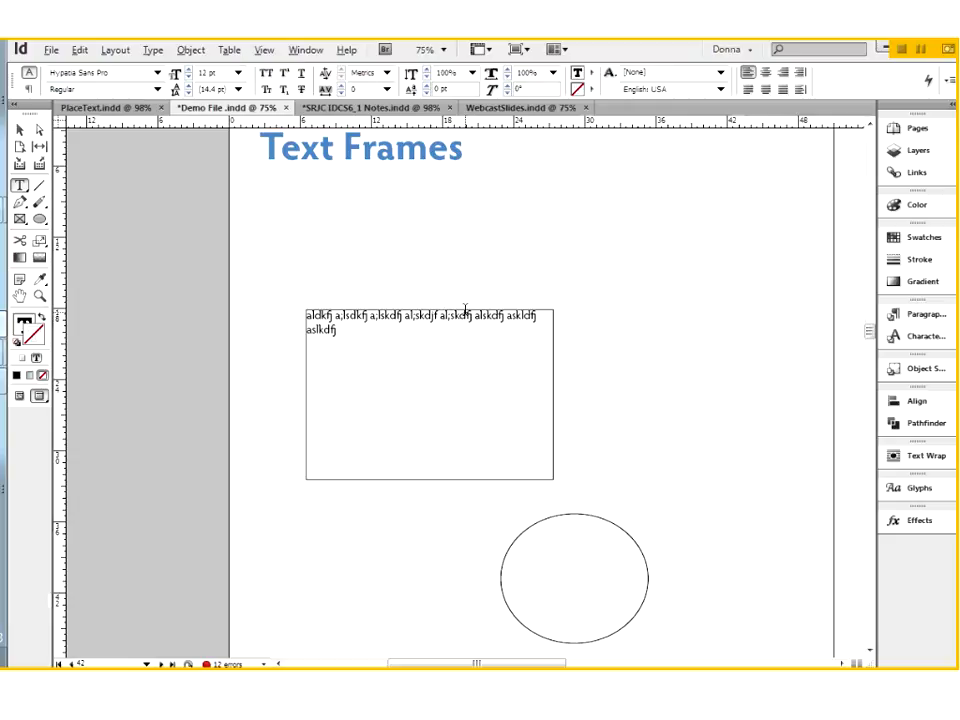
{"action": "left_click", "coordinate": [20, 397]}
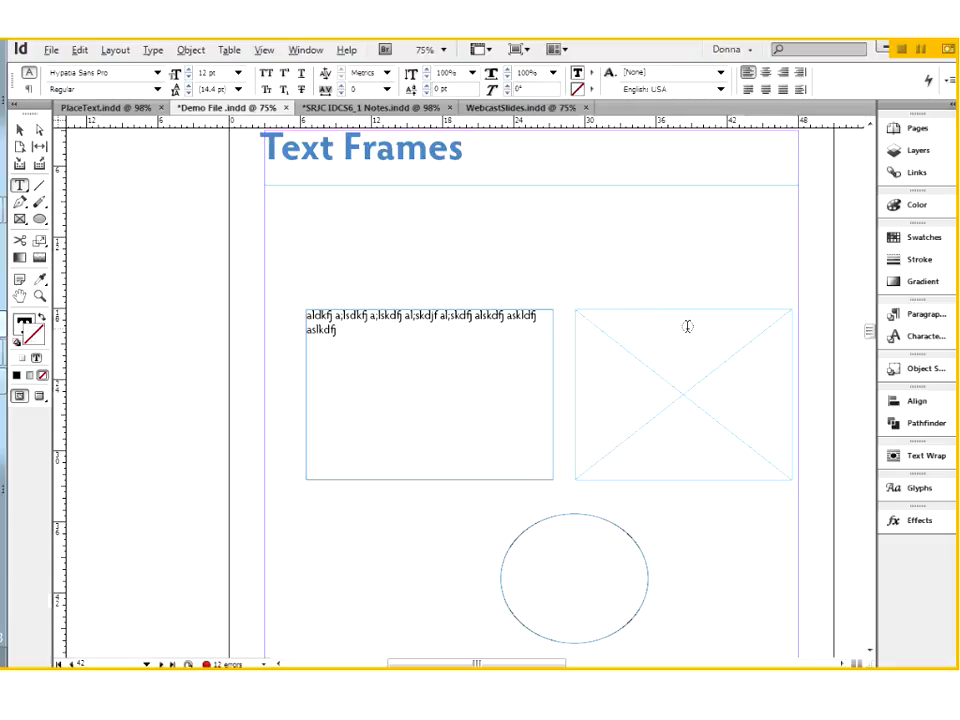
Step: Enter the filler text "a;sldkfj ;askldfj ;laksdjf ;alskdfj" in the crossed rectangle frame
{"action": "left_click", "coordinate": [597, 319]}
{"action": "type", "text": "a;sldkfj ;askldfj ;laksdjf ;alskdfj"}
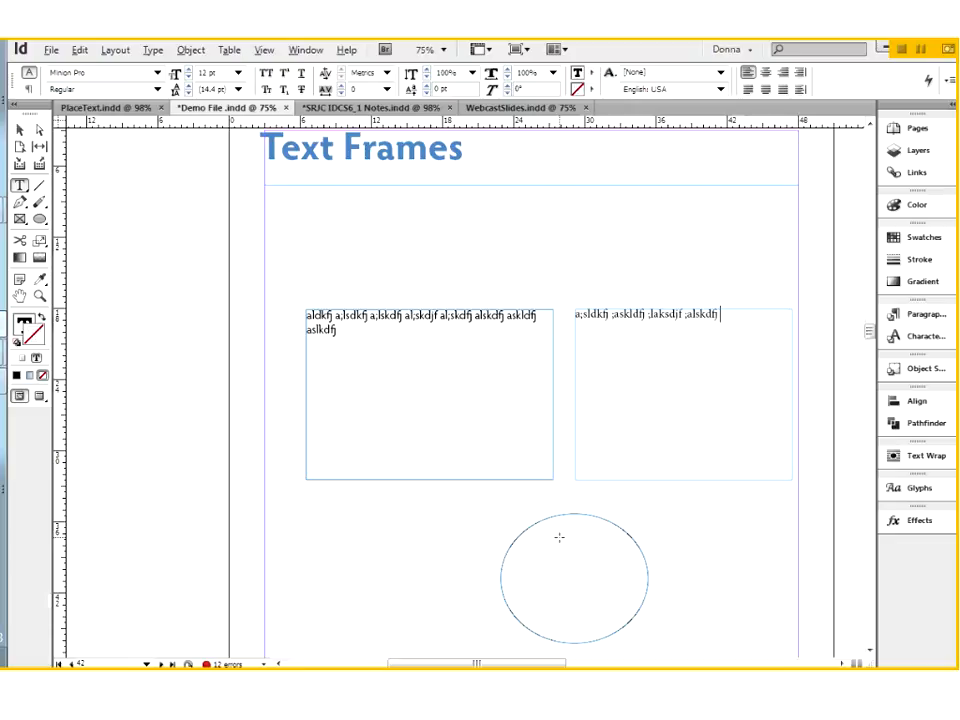
Step: Enter several lines of filler text beginning "ja;lsdkf a;skldfj ;laskdj" in the ellipse
{"action": "left_click", "coordinate": [555, 529]}
{"action": "type", "text": "ja;lsdkf a;skldfj ;l"}
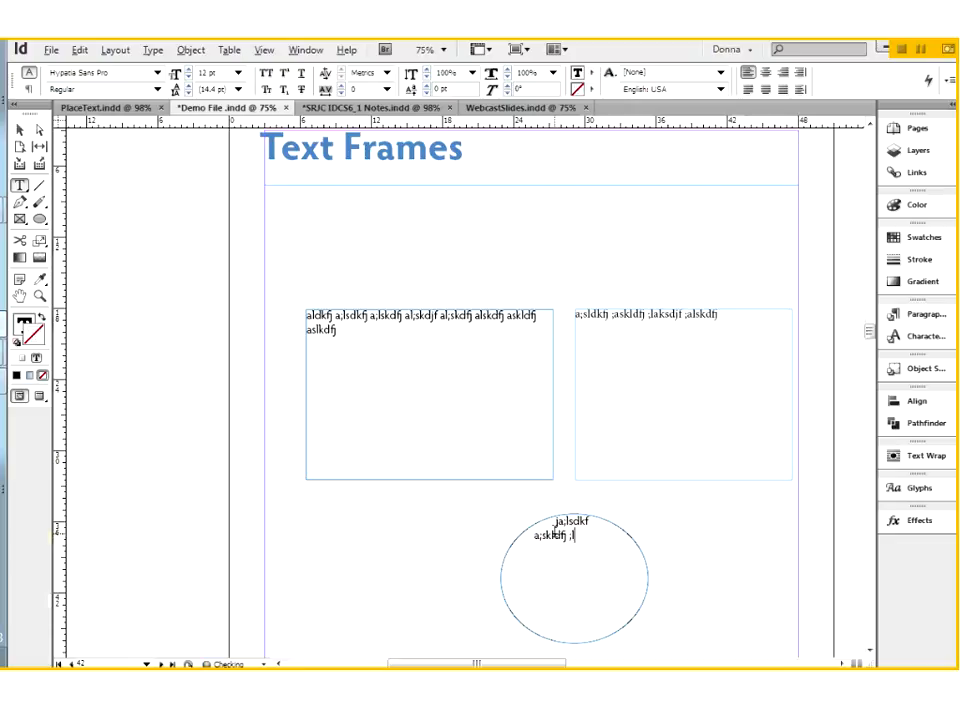
{"action": "type", "text": "askdj f;laskdj f;laskdj f;laskdj fl;askdj f;laskdjf ;laskdjf l;askdjf ;laskdjf ;lasdk"}
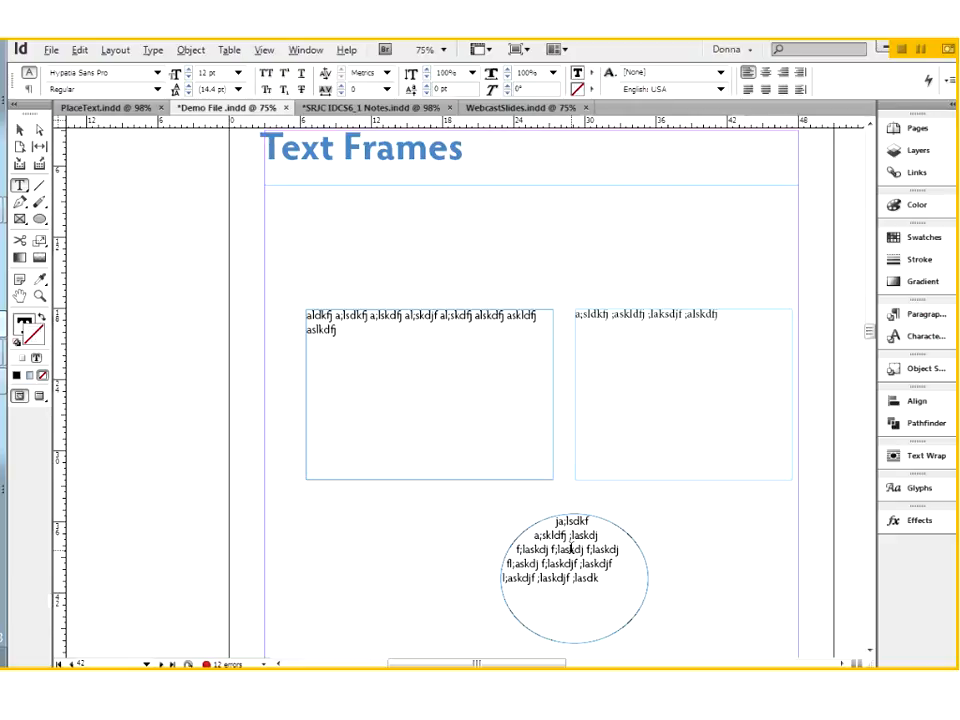
Step: Delete all the text inside the left rectangle, keeping the frame
{"action": "left_click", "coordinate": [20, 131]}
{"action": "left_click", "coordinate": [388, 373]}
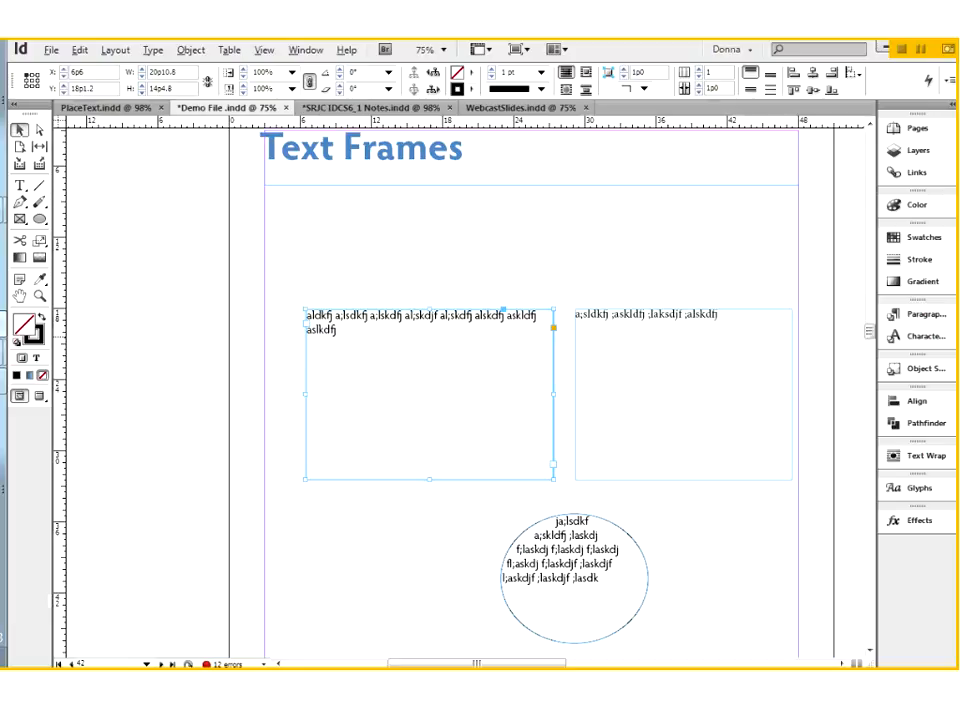
{"action": "double_click", "coordinate": [349, 336]}
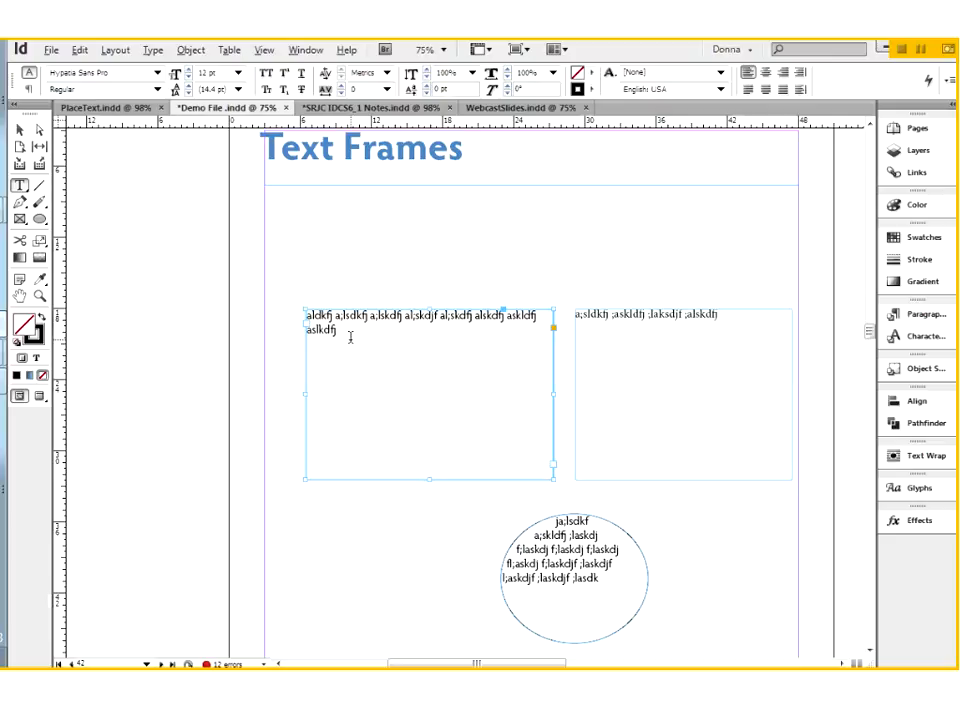
{"action": "key", "text": "ctrl+a"}
{"action": "key", "text": "BackSpace"}
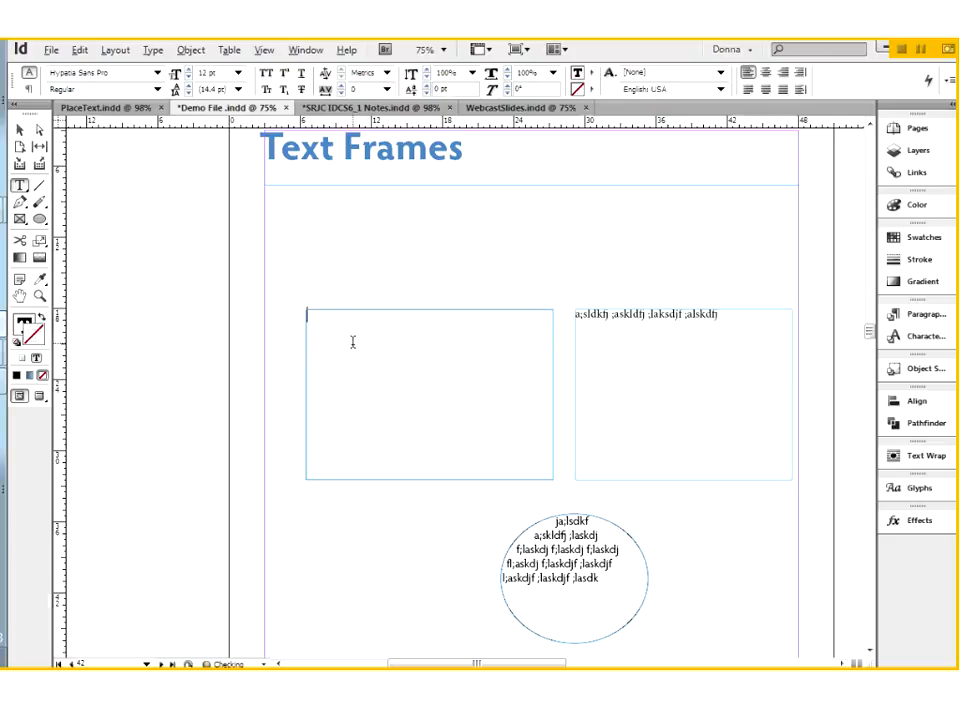
Step: Delete all the text inside the right rectangle frame, keeping the frame
{"action": "left_click", "coordinate": [688, 360]}
{"action": "type", "text": "a"}
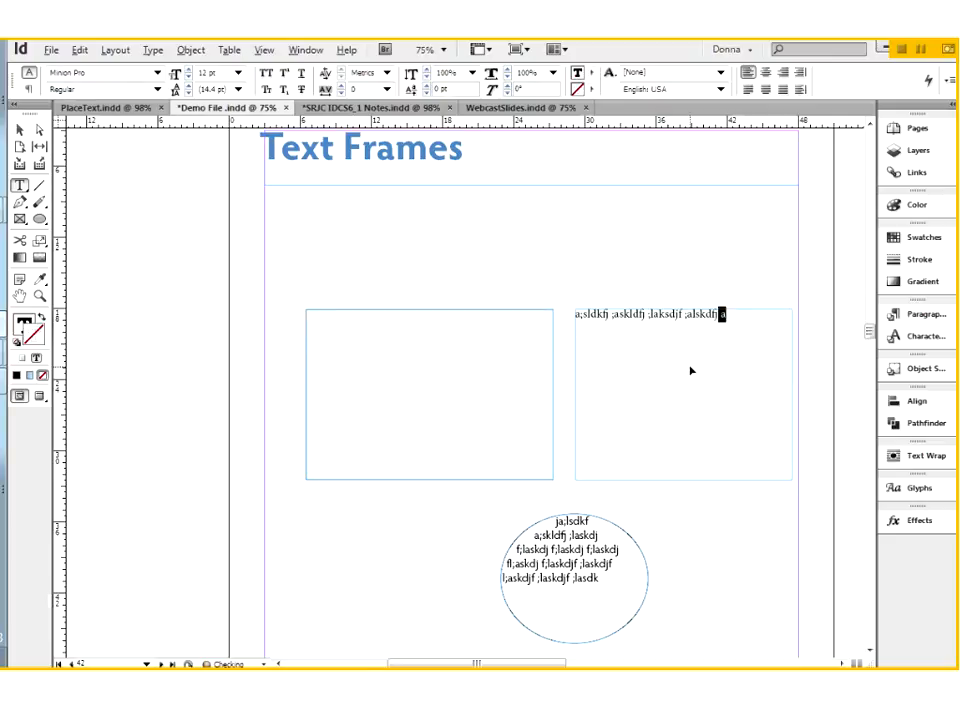
{"action": "key", "text": "ctrl+a"}
{"action": "key", "text": "BackSpace"}
{"action": "left_click", "coordinate": [562, 563]}
{"action": "key", "text": "ctrl+a"}
{"action": "key", "text": "BackSpace"}
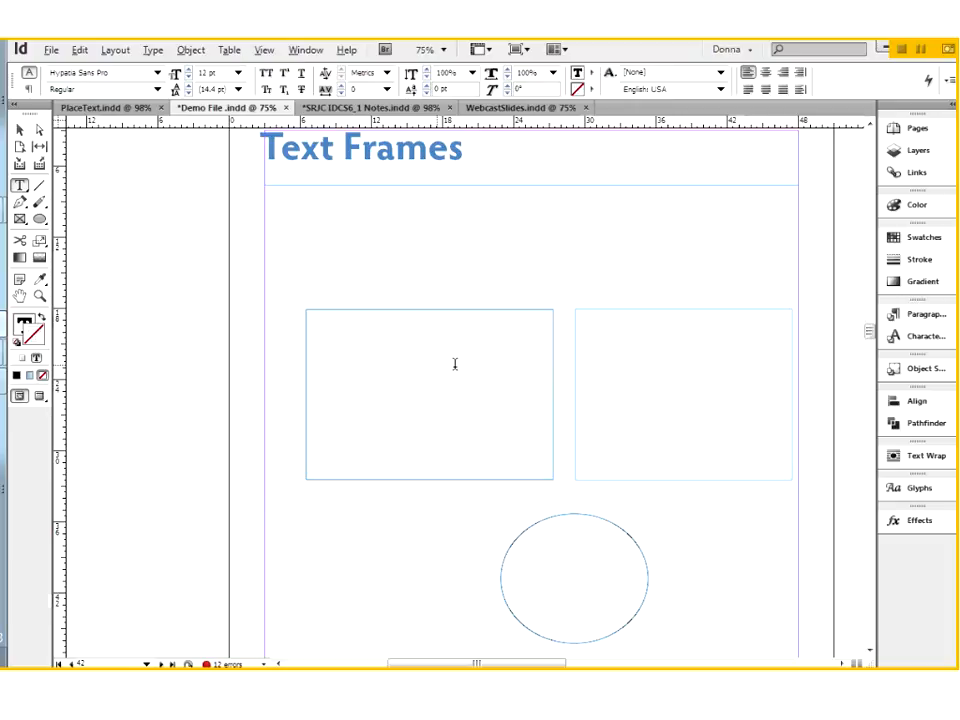
{"action": "key", "text": "ctrl+z"}
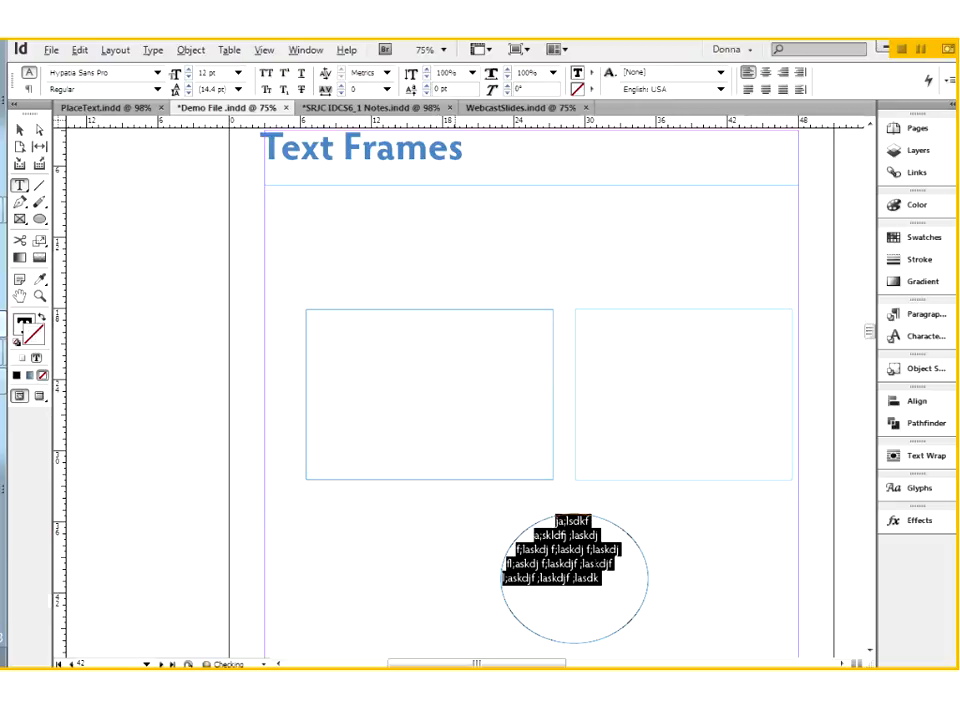
Step: Delete all the text inside the ellipse, keeping the frame
{"action": "left_click", "coordinate": [591, 563]}
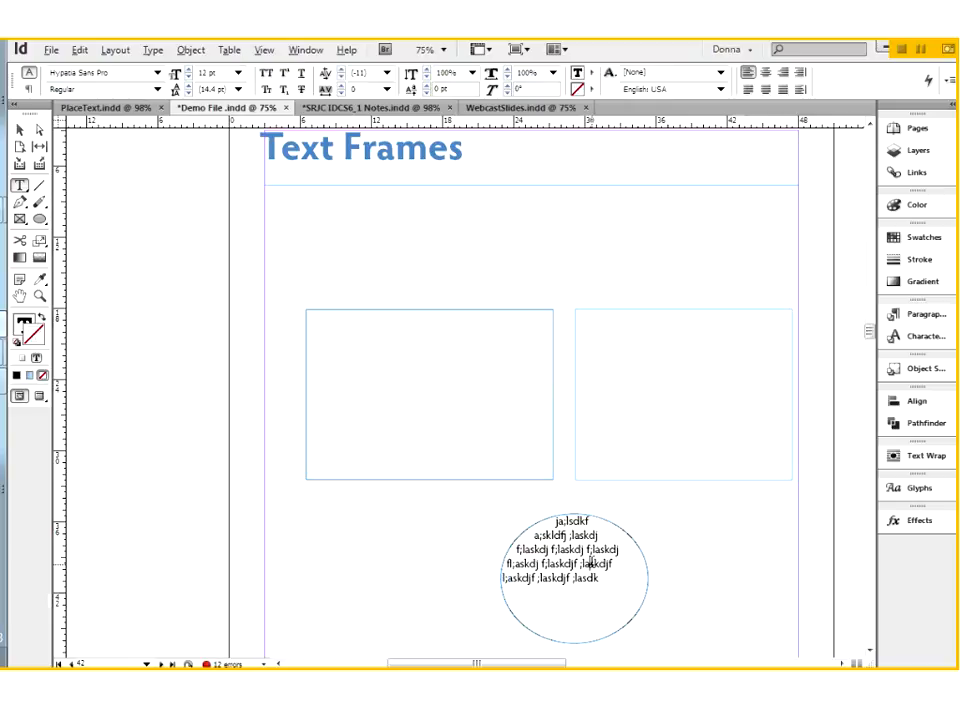
{"action": "key", "text": "ctrl+a"}
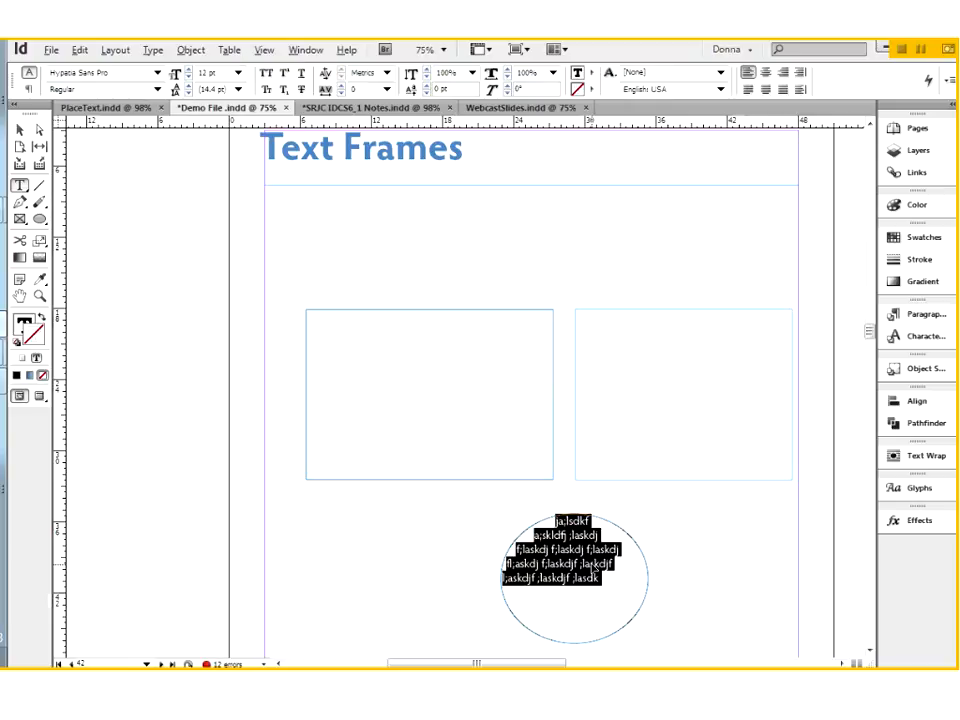
{"action": "key", "text": "BackSpace"}
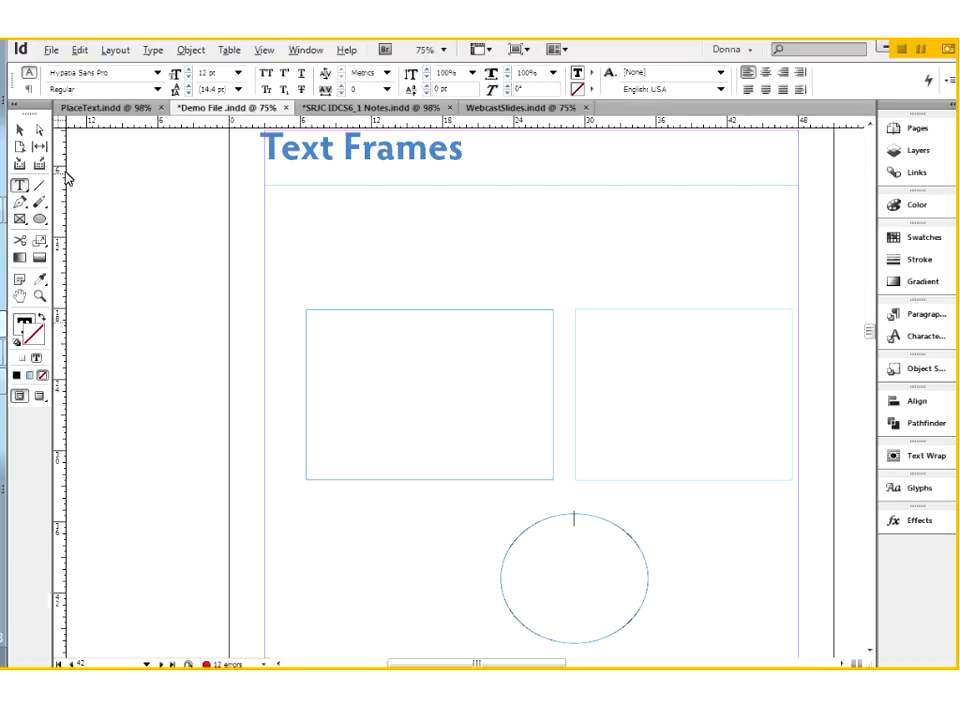
Step: Change the left rectangle's content type to Unassigned, then deselect and reselect the frame
{"action": "left_click", "coordinate": [19, 129]}
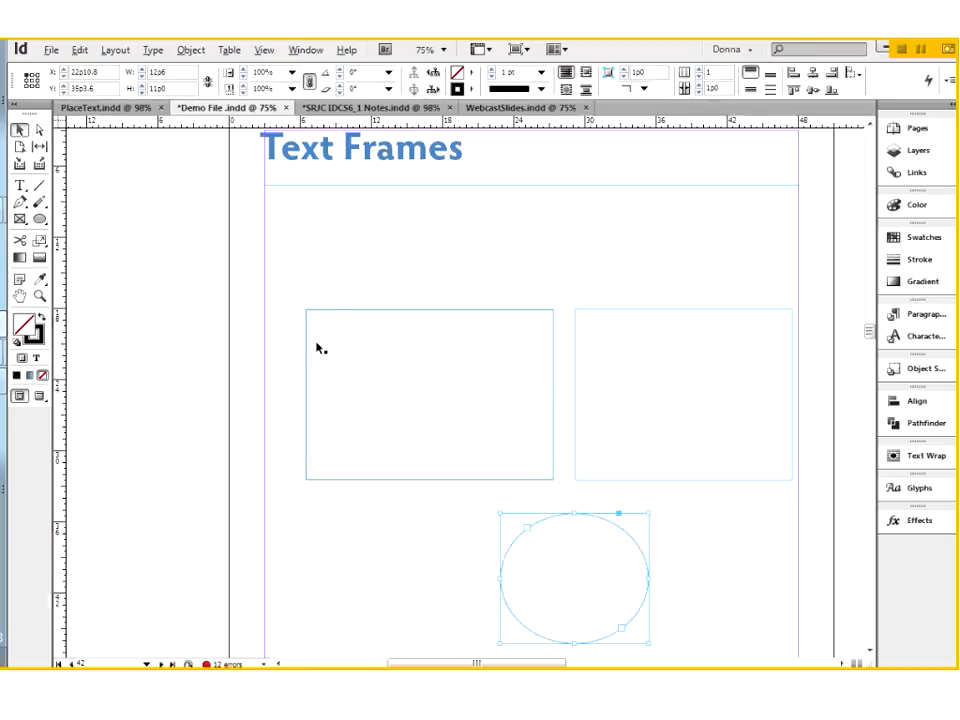
{"action": "left_click", "coordinate": [355, 363]}
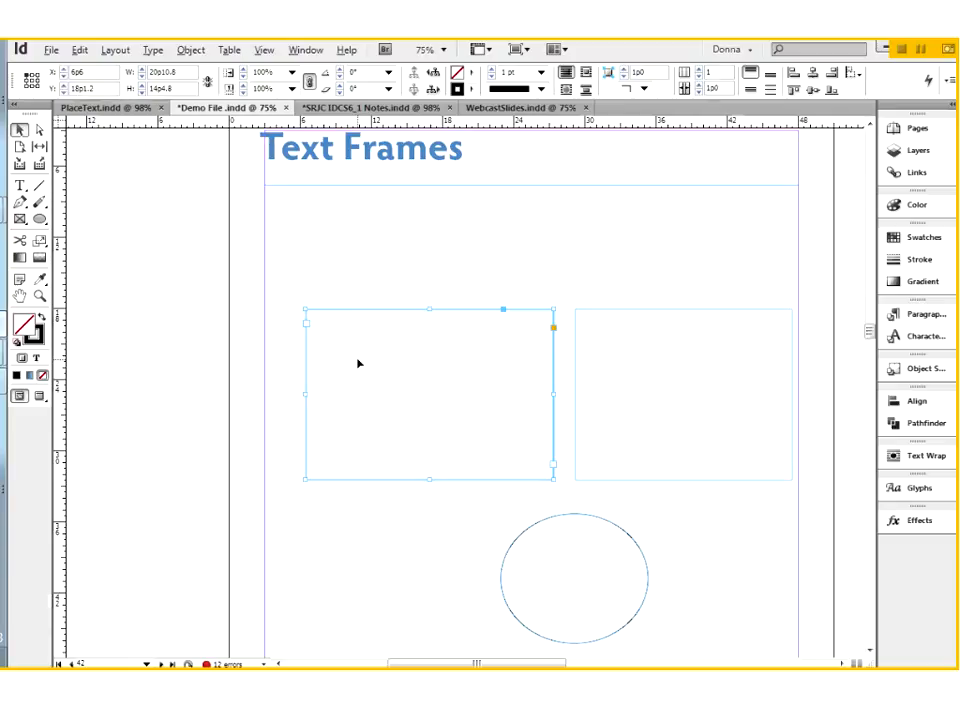
{"action": "left_click", "coordinate": [191, 50]}
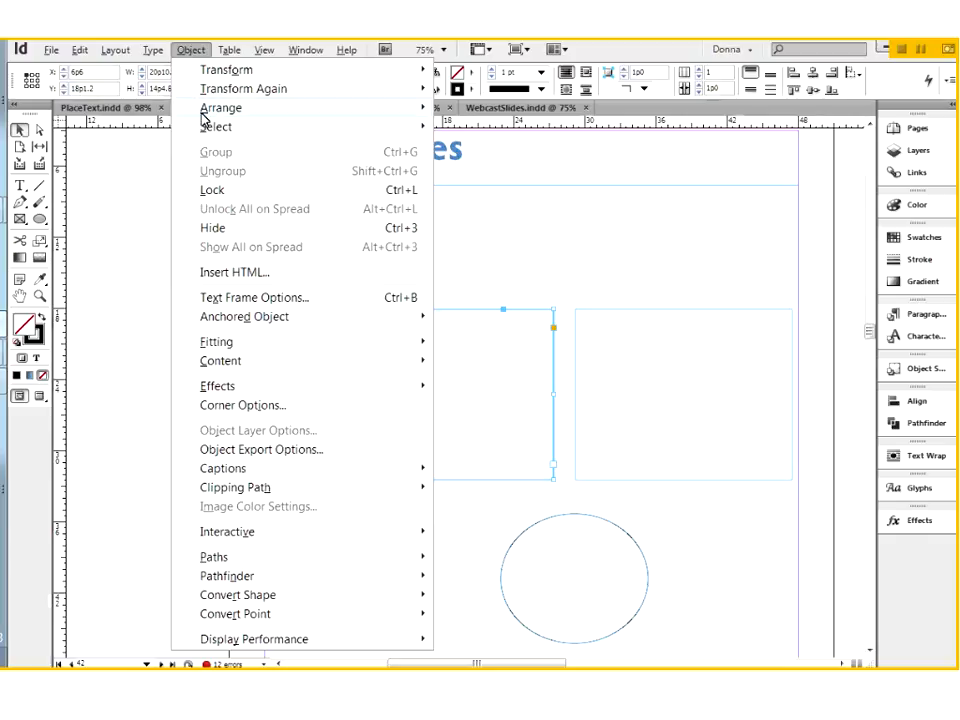
{"action": "mouse_move", "coordinate": [237, 370]}
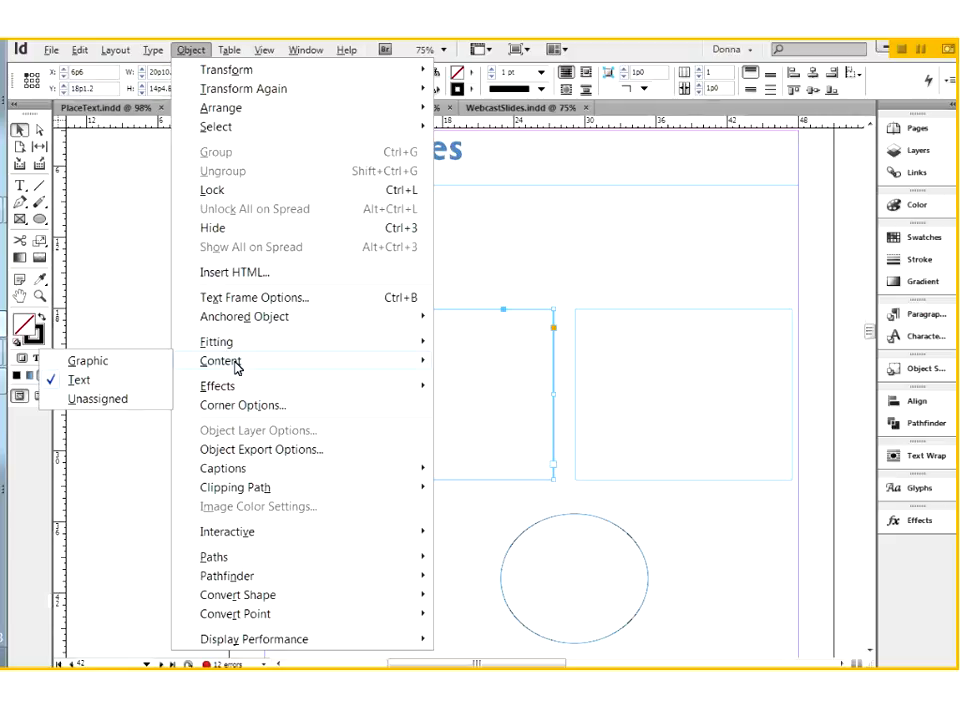
{"action": "left_click", "coordinate": [101, 404]}
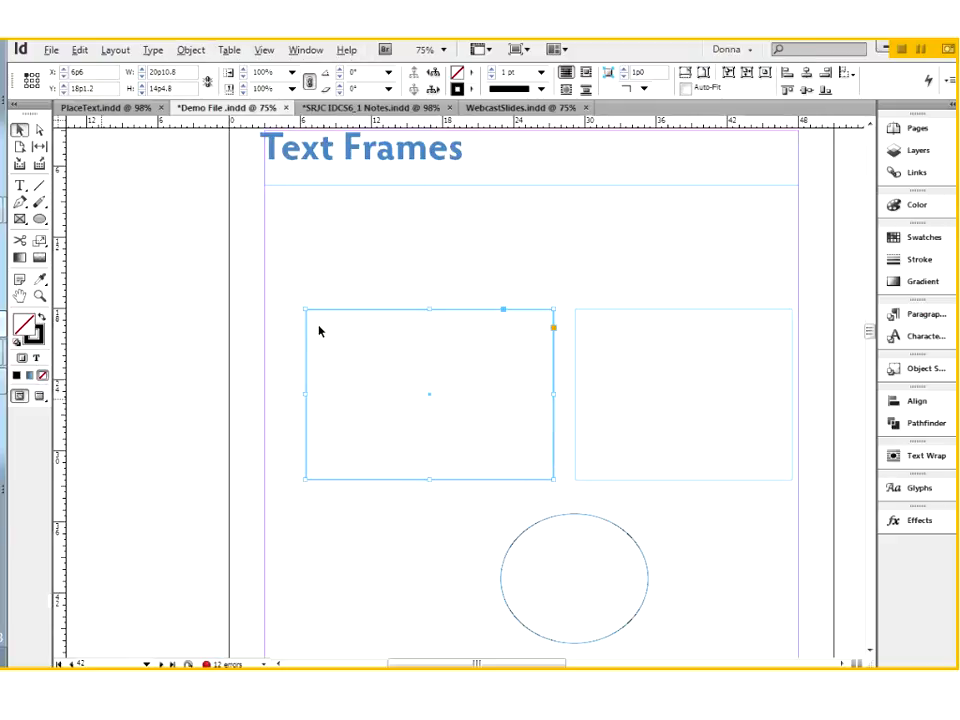
{"action": "left_click", "coordinate": [311, 290]}
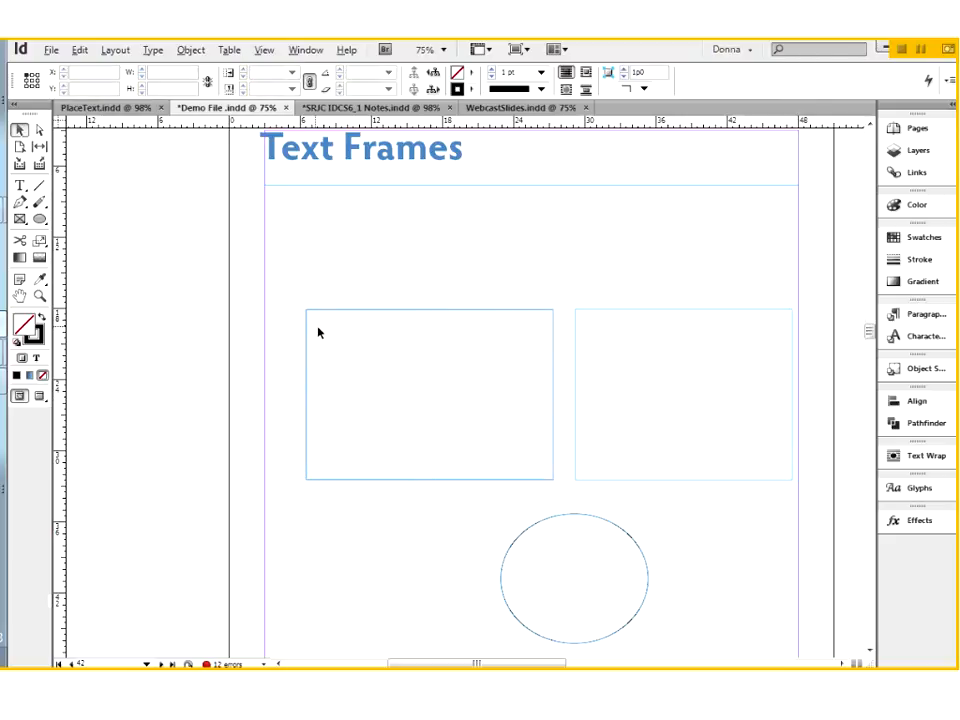
{"action": "left_click", "coordinate": [328, 310]}
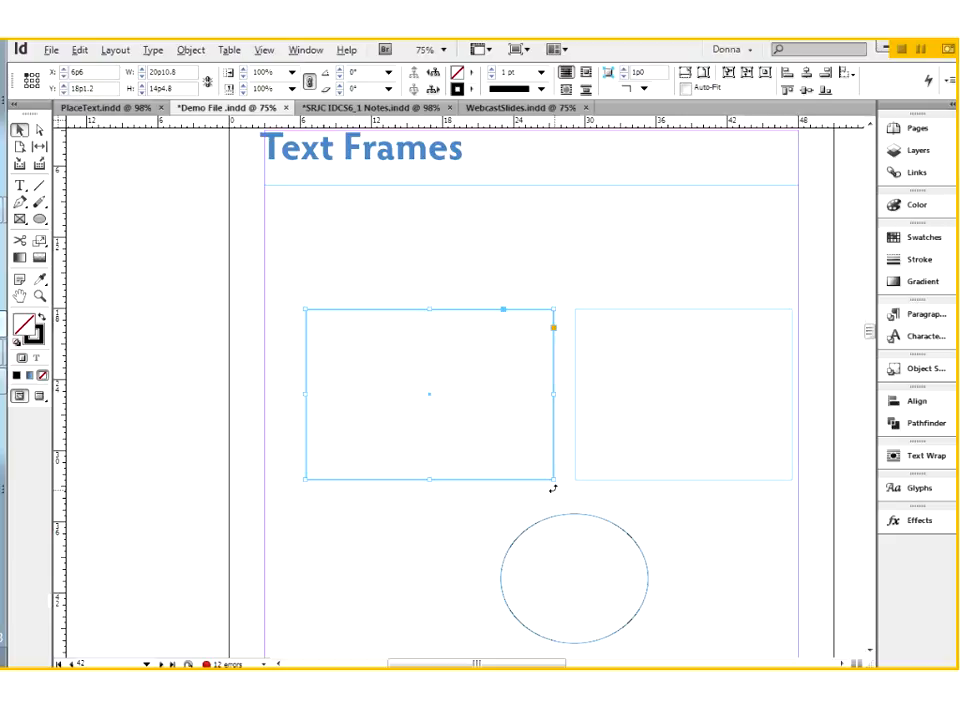
Step: Change the content type of both the right rectangle frame and the ellipse to Graphic, and deselect them
{"action": "left_click_drag", "start_coordinate": [614, 295], "coordinate": [626, 581]}
{"action": "left_click_drag", "start_coordinate": [626, 584], "coordinate": [626, 581]}
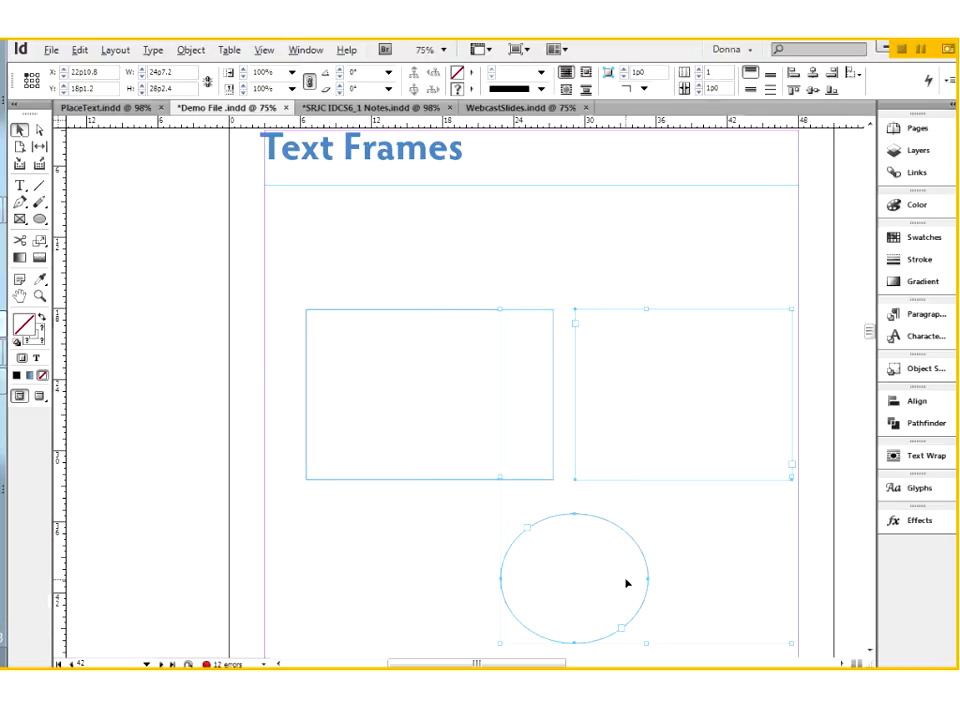
{"action": "left_click", "coordinate": [188, 51]}
{"action": "mouse_move", "coordinate": [264, 363]}
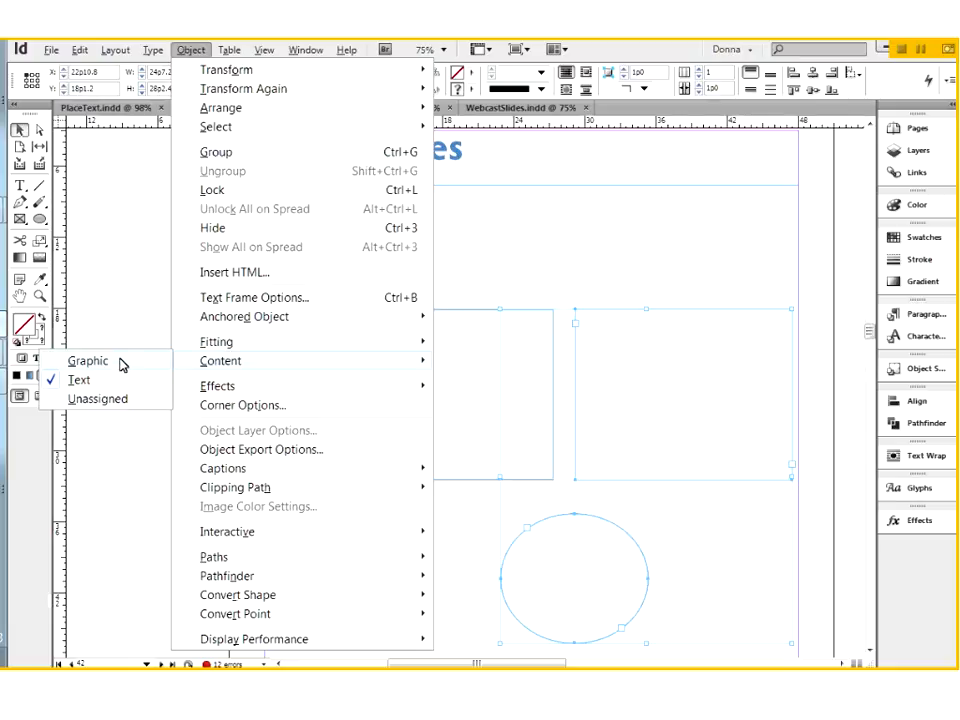
{"action": "left_click", "coordinate": [89, 362]}
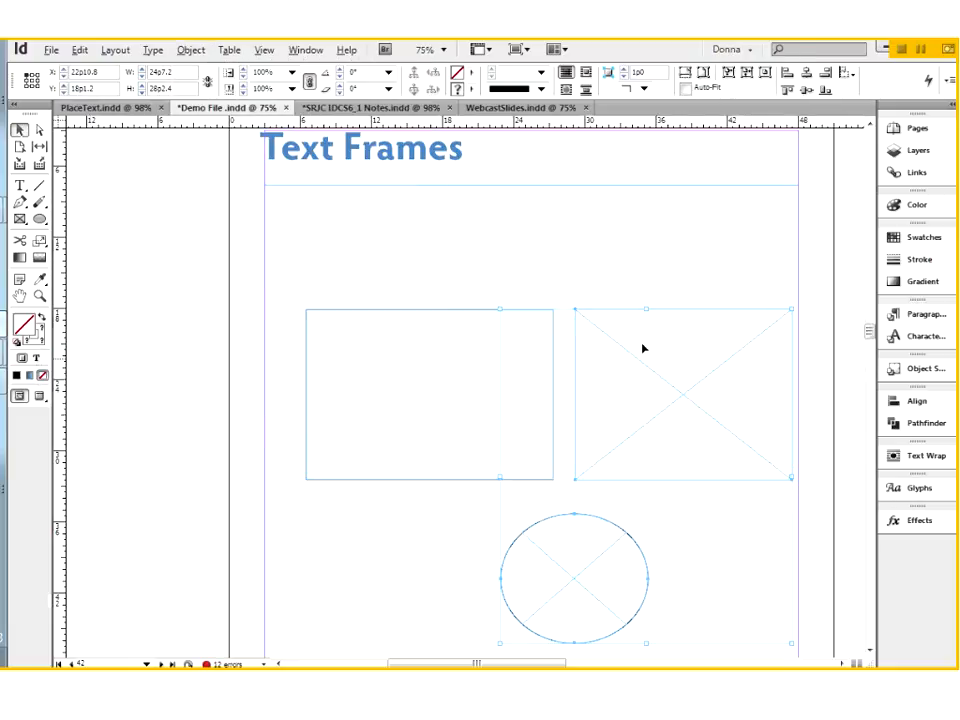
{"action": "left_click", "coordinate": [676, 296]}
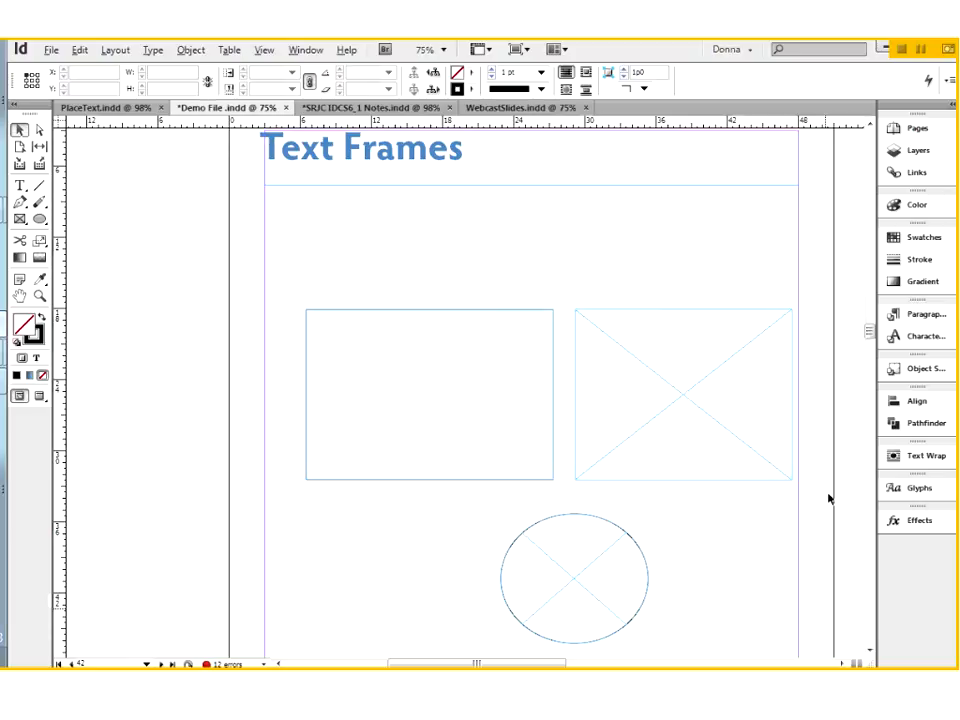
Step: Delete both rectangles and the ellipse below the Text Frames heading, and switch to the PlaceText.indd document
{"action": "left_click_drag", "start_coordinate": [472, 279], "coordinate": [619, 562]}
{"action": "key", "text": "Delete"}
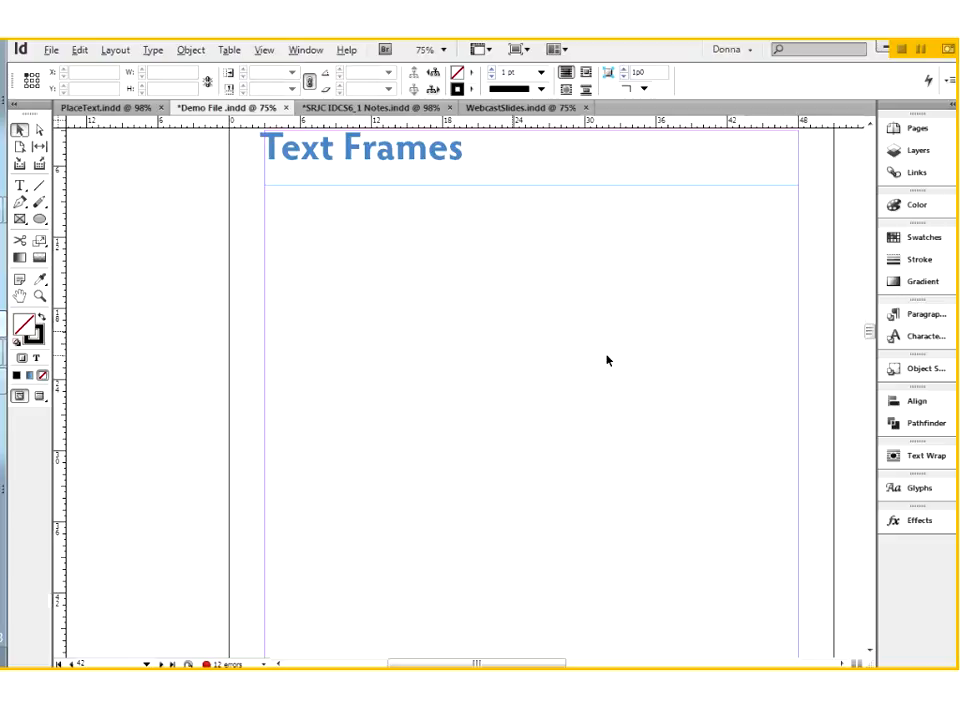
{"action": "left_click", "coordinate": [90, 110]}
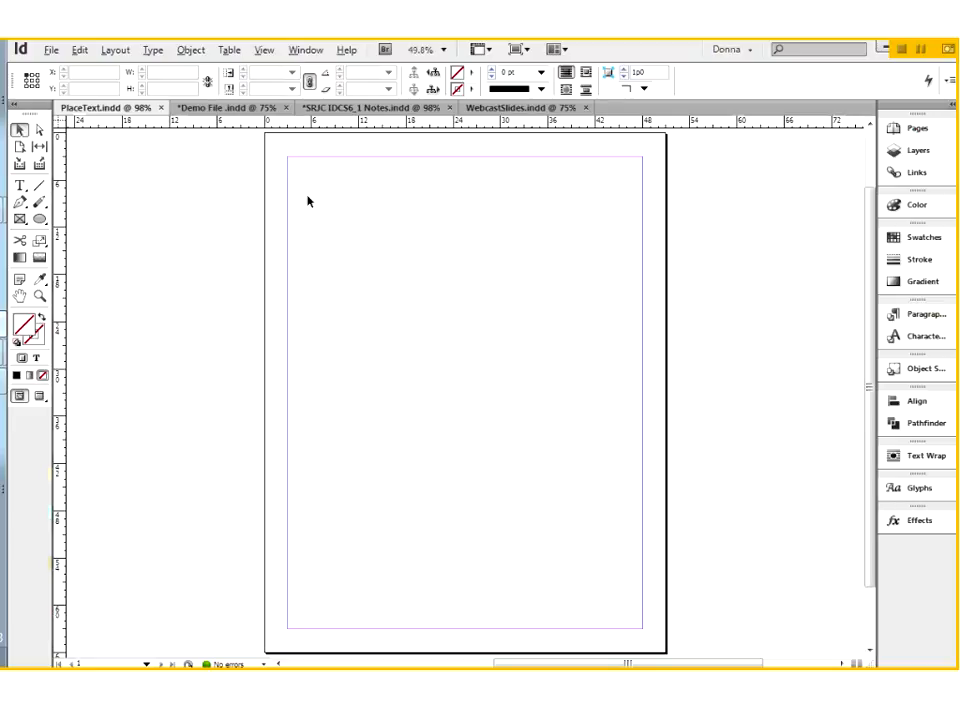
{"action": "left_click_drag", "start_coordinate": [229, 326], "coordinate": [718, 468]}
Step: Load the text file ImportShorter.rtf from the Week 7 folder for placing in the document
{"action": "left_click", "coordinate": [51, 49]}
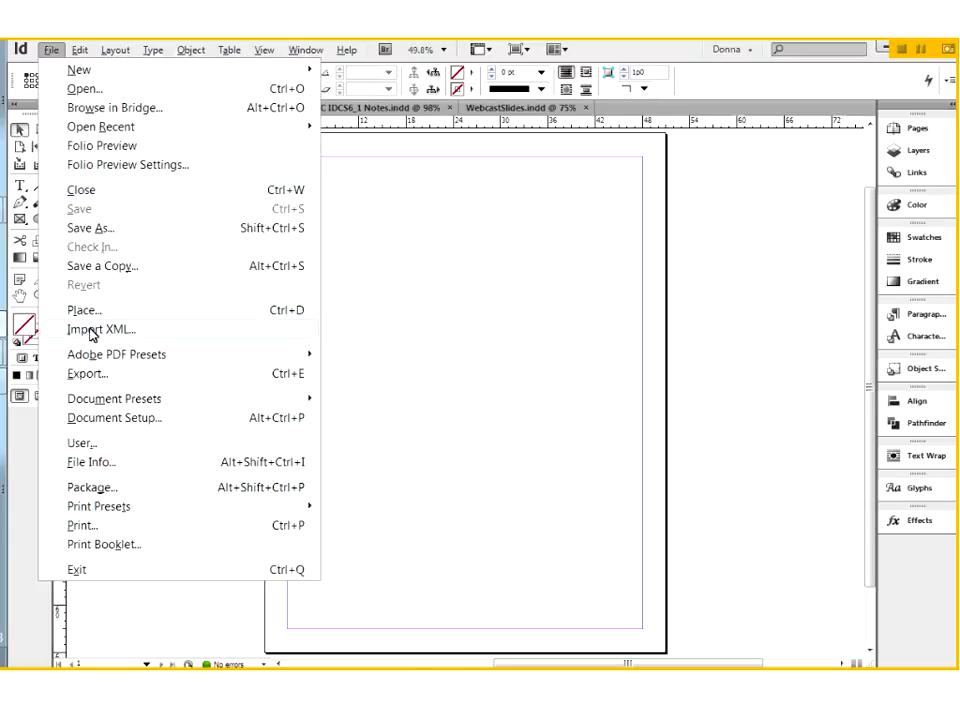
{"action": "left_click", "coordinate": [161, 316]}
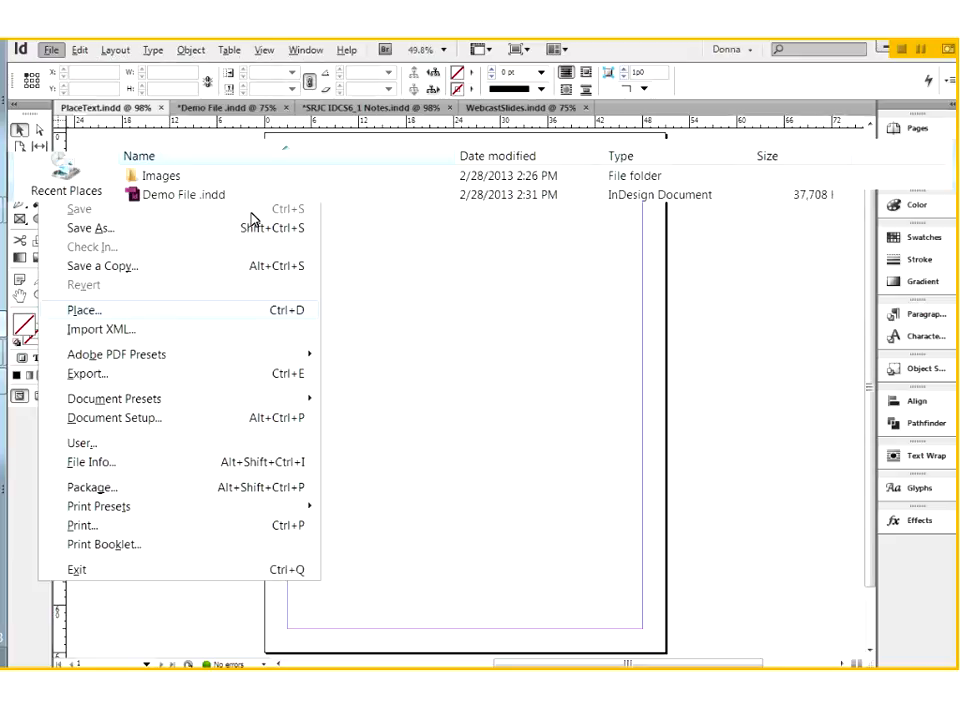
{"action": "left_click", "coordinate": [137, 236]}
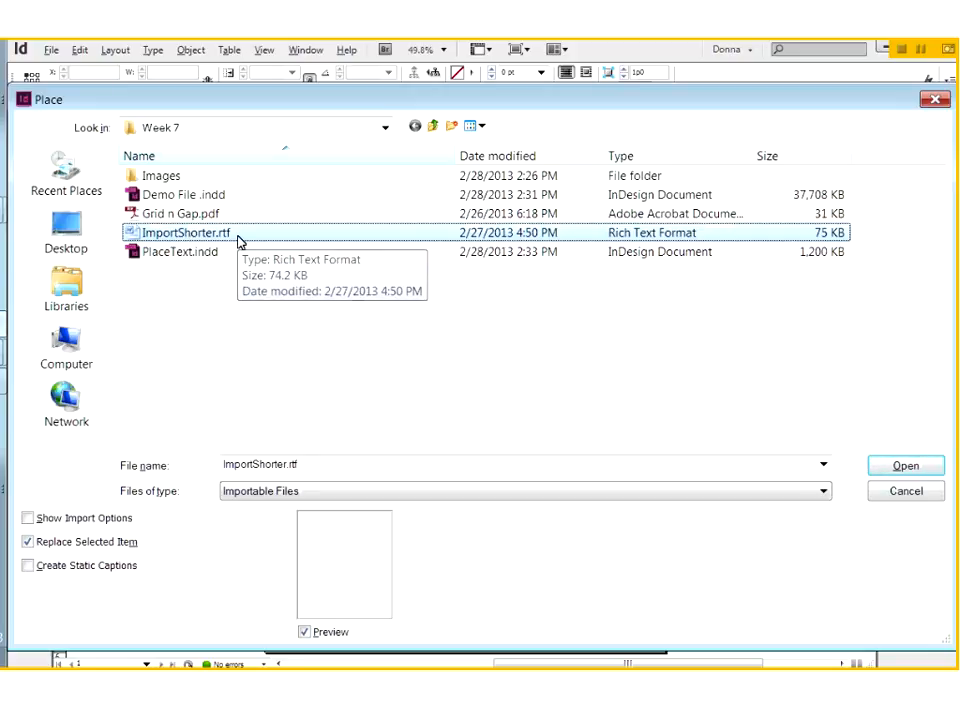
{"action": "left_click", "coordinate": [906, 467]}
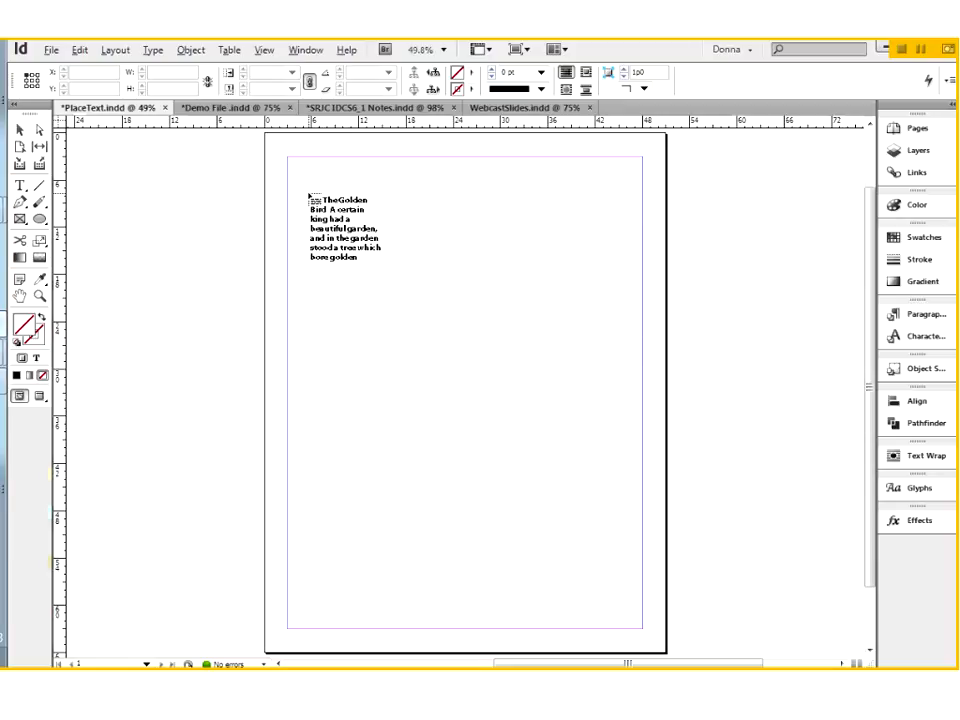
Step: Place the loaded text in a drawn frame about 35p10.5 wide and 35p4.5 high in the page's upper part
{"action": "key", "text": "ctrl+z"}
{"action": "left_click_drag", "start_coordinate": [300, 201], "coordinate": [580, 471]}
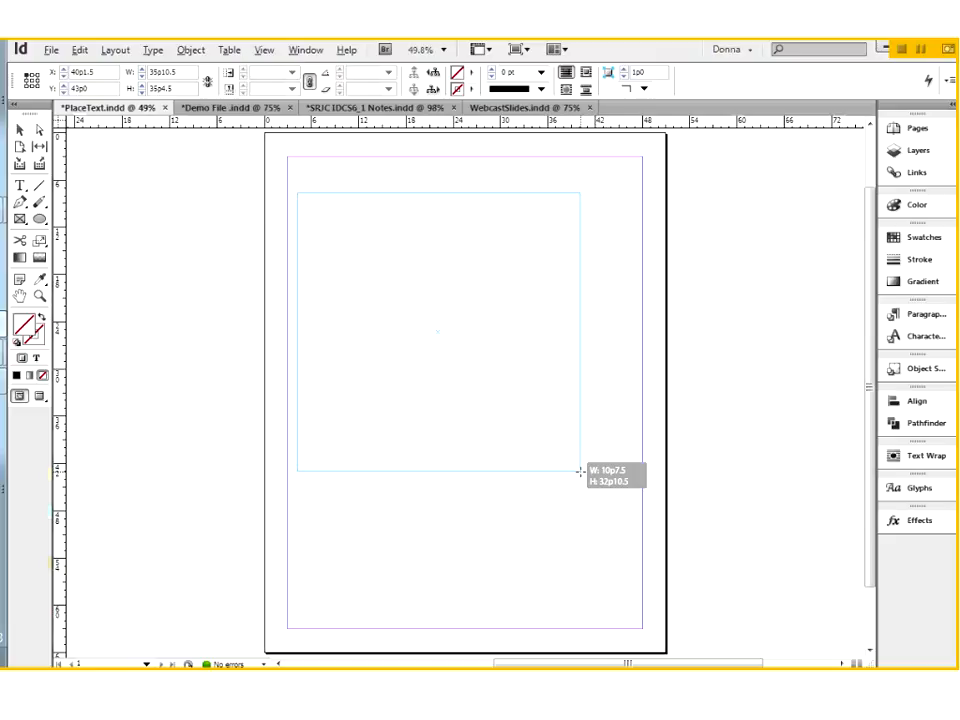
{"action": "left_click_drag", "start_coordinate": [580, 471], "coordinate": [580, 471]}
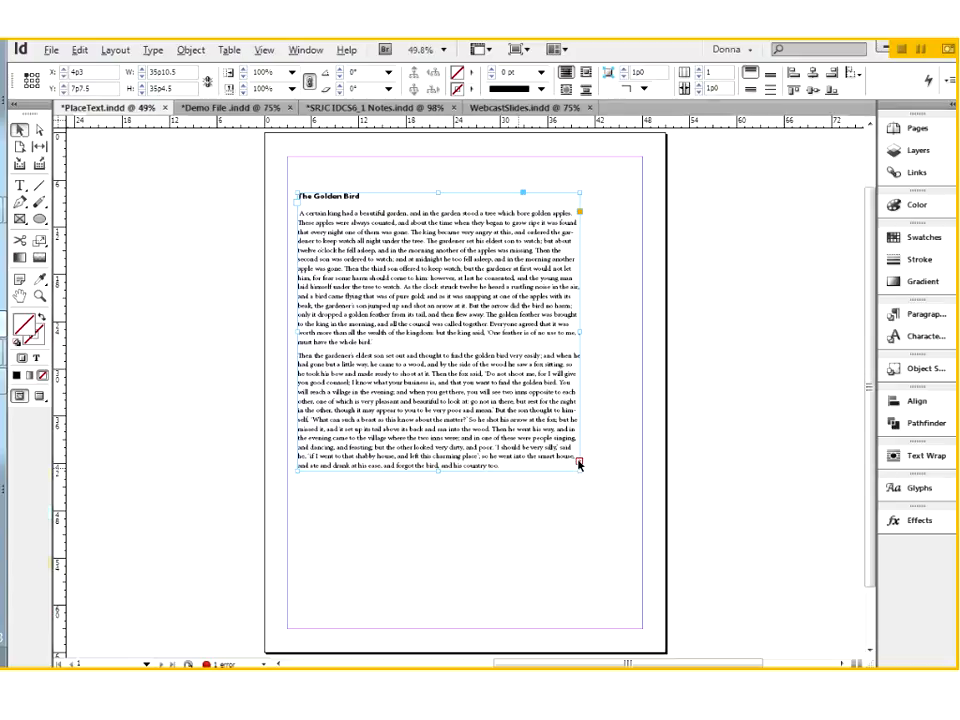
Step: Flow the frame's overset text into a second drawn frame, about 25p1.5 by 18p7.5, overlapping the page's lower right corner
{"action": "left_click", "coordinate": [578, 460]}
{"action": "left_click", "coordinate": [548, 550]}
{"action": "key", "text": "ctrl+z"}
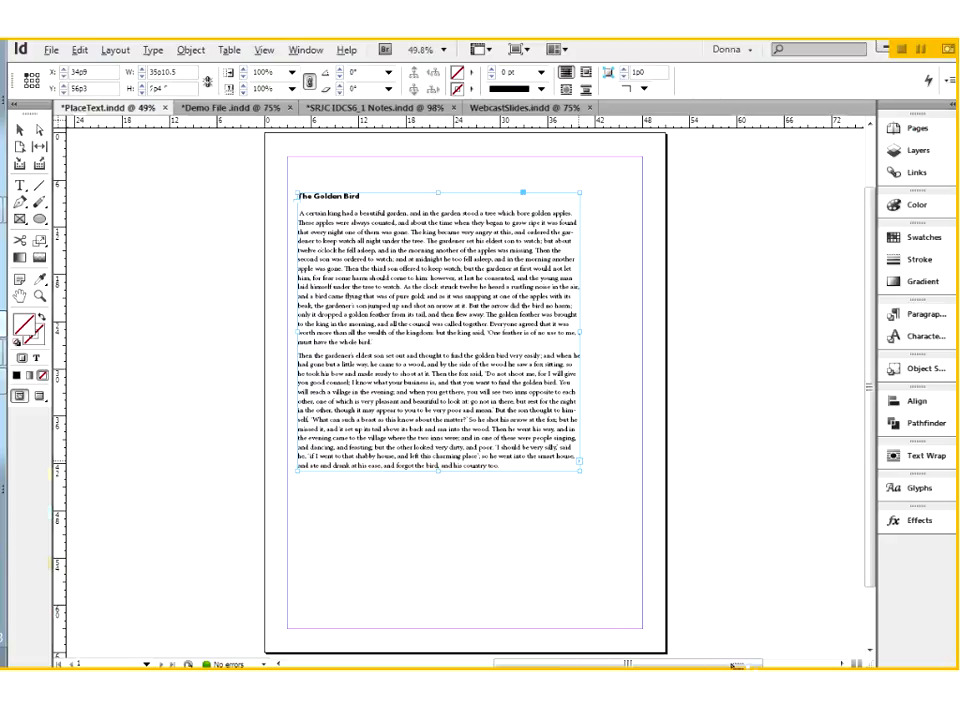
{"action": "left_click_drag", "start_coordinate": [535, 518], "coordinate": [733, 663]}
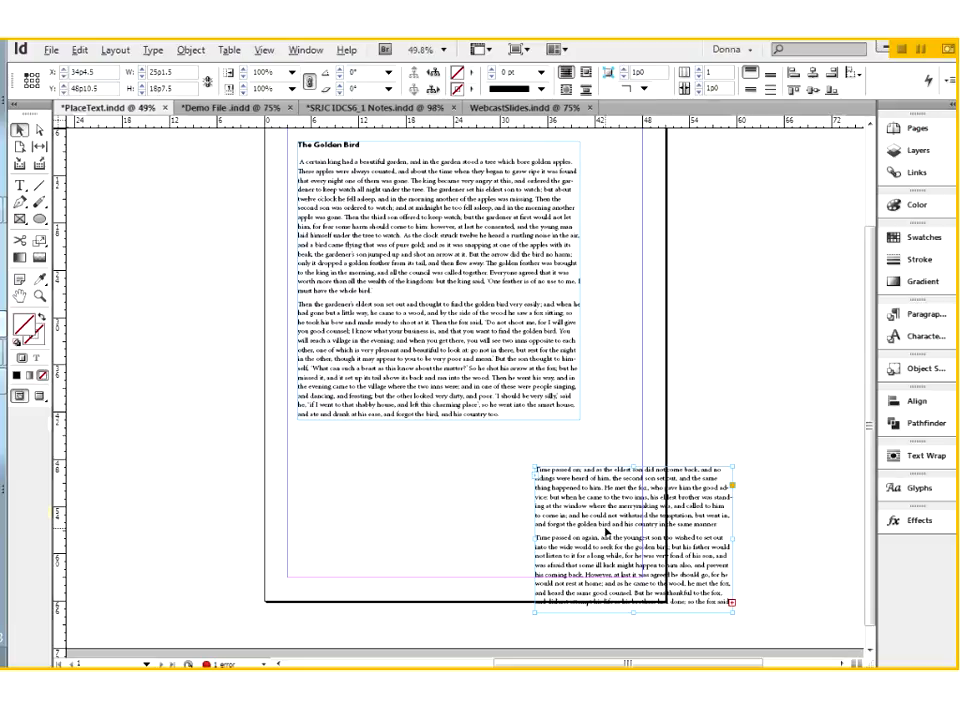
Step: Delete the second text frame, and undo back to the loaded text before either frame was placed
{"action": "key", "text": "Delete"}
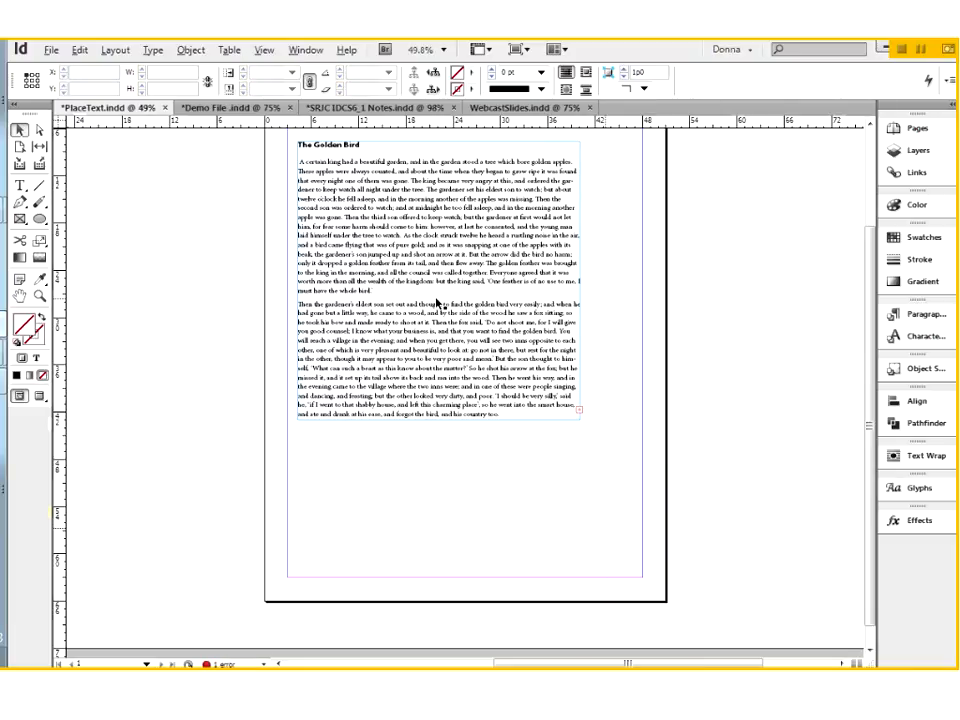
{"action": "key", "text": "ctrl+z"}
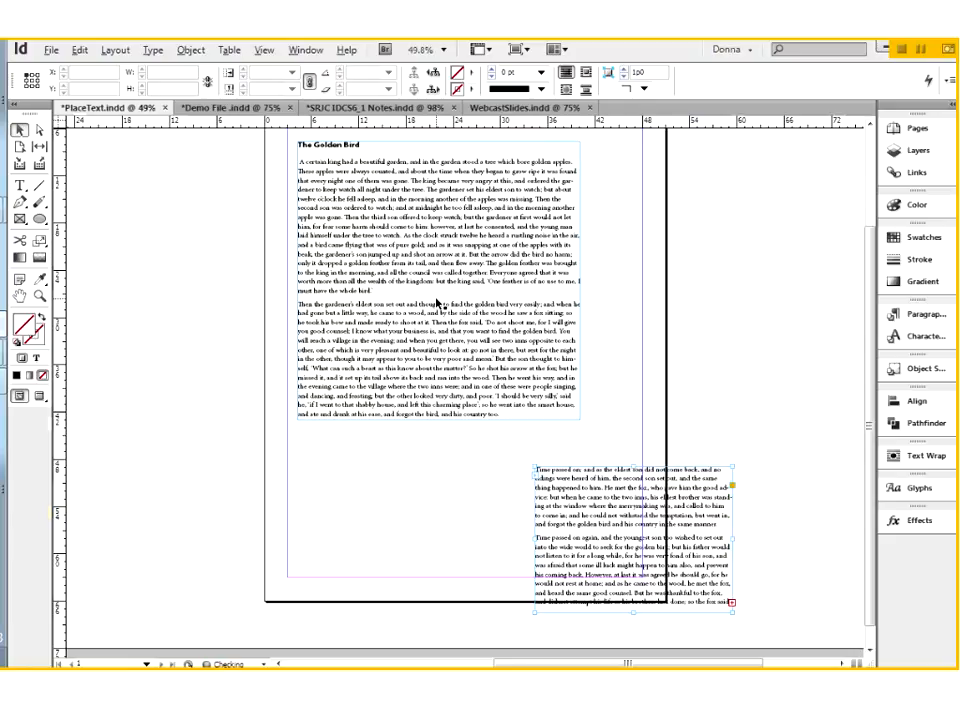
{"action": "key", "text": "ctrl+z"}
{"action": "key", "text": "ctrl+z"}
{"action": "key", "text": "ctrl+z"}
{"action": "key", "text": "ctrl+z"}
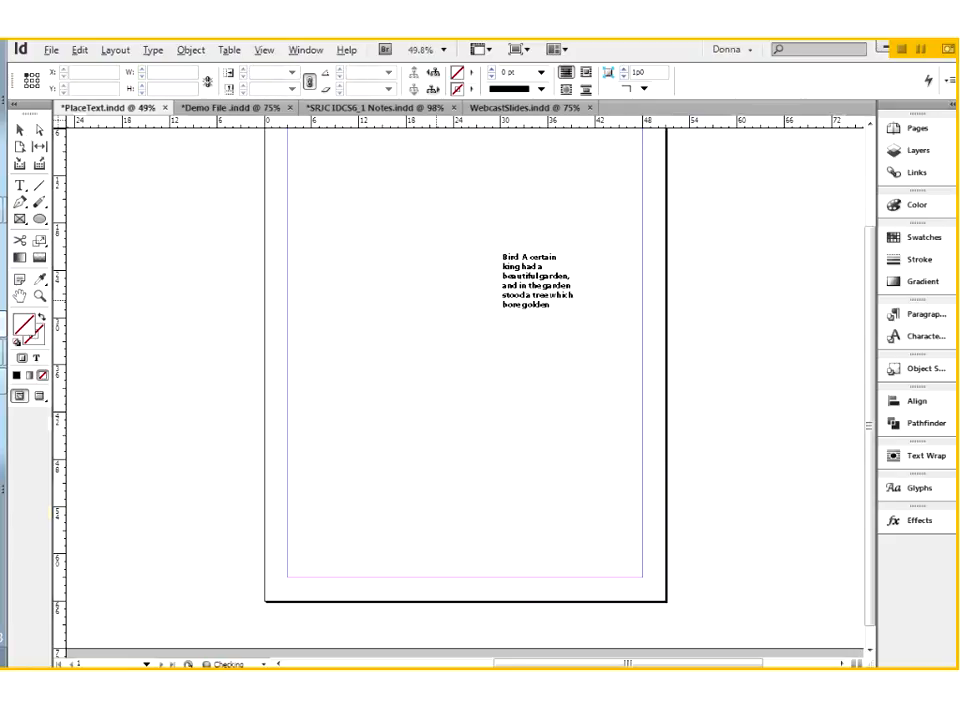
{"action": "key", "text": "ctrl+z"}
{"action": "key", "text": "ctrl+z"}
{"action": "key", "text": "ctrl+z"}
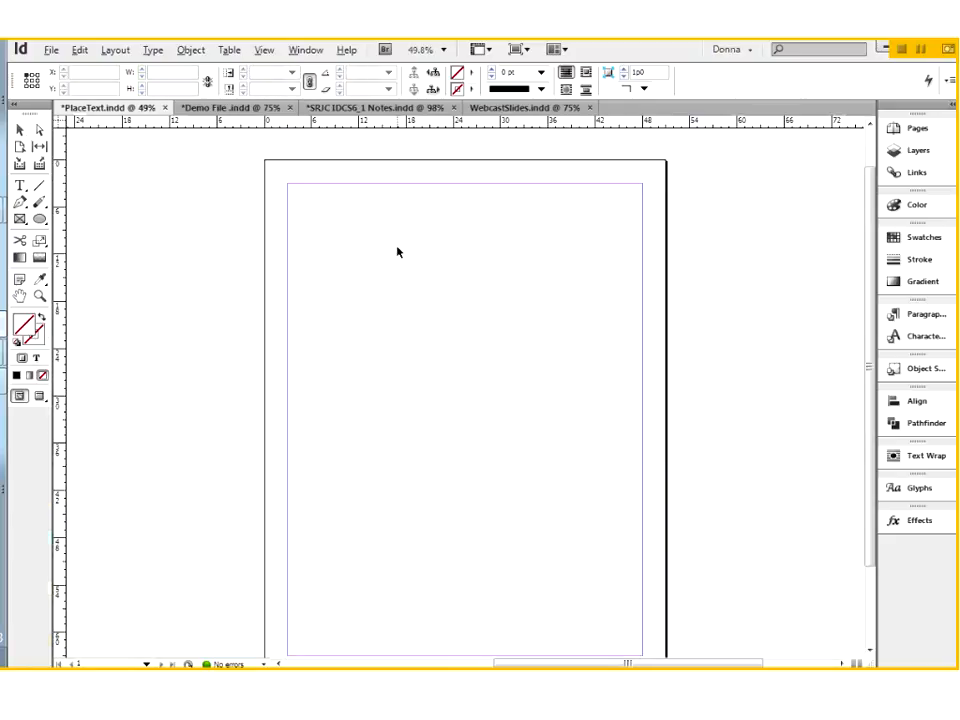
Step: Place the loaded text at full margin width from near the page top and again from mid-page, undoing each placement
{"action": "key", "text": "ctrl+minus"}
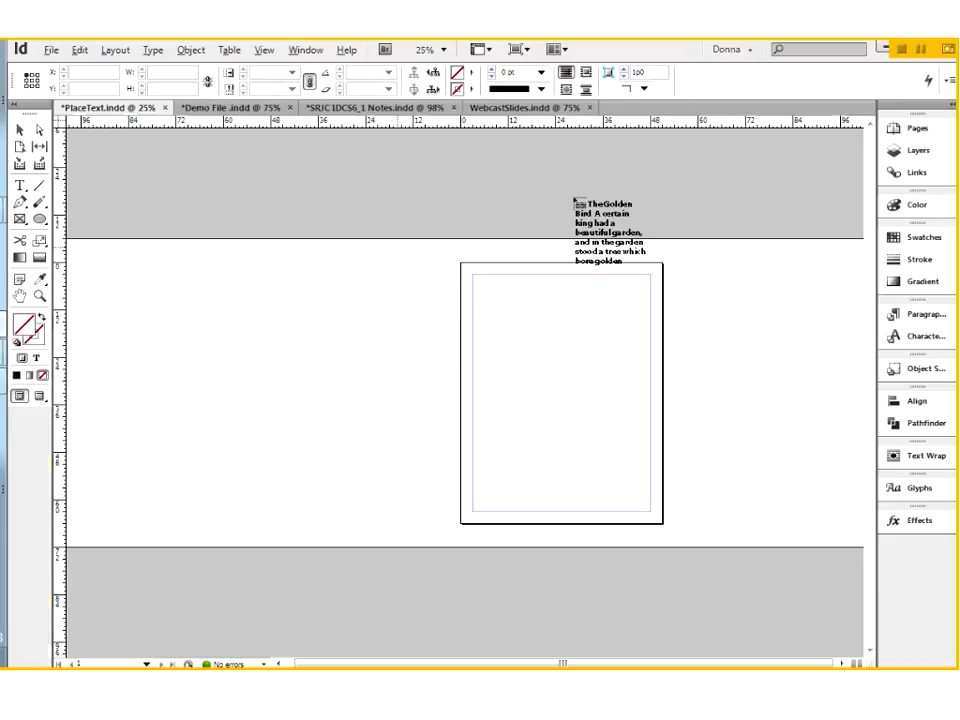
{"action": "key", "text": "ctrl+equal"}
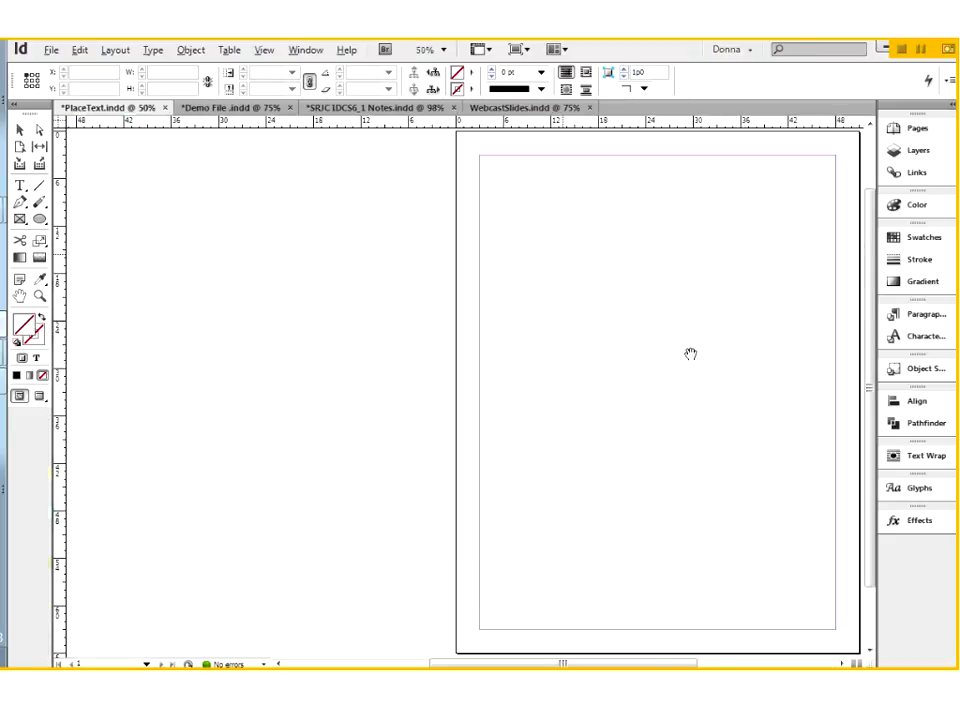
{"action": "left_click_drag", "start_coordinate": [690, 354], "coordinate": [478, 349]}
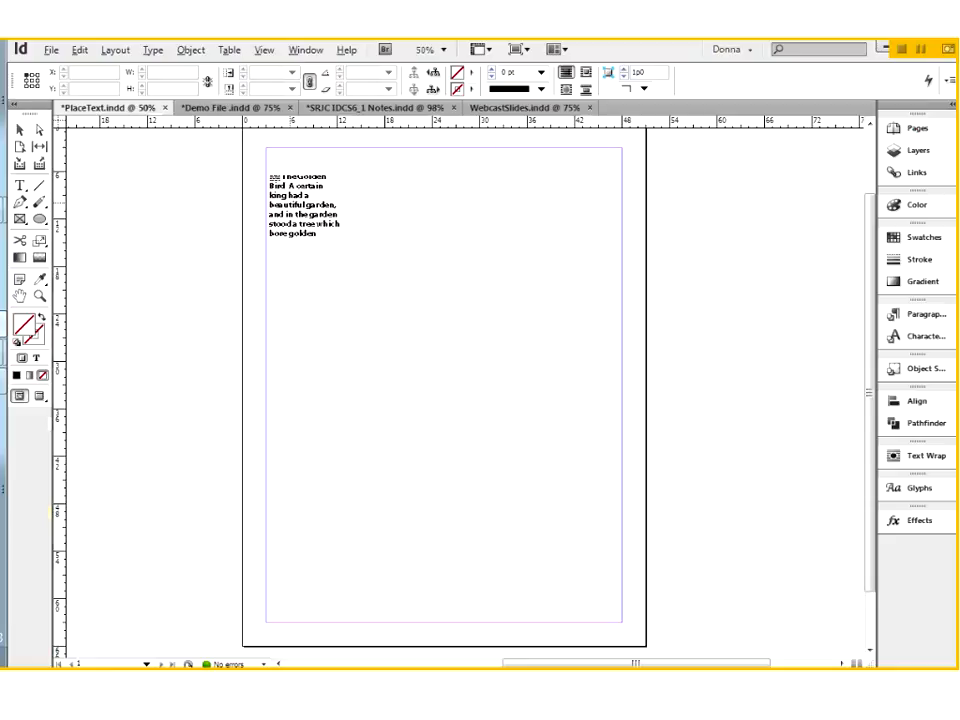
{"action": "left_click", "coordinate": [274, 161]}
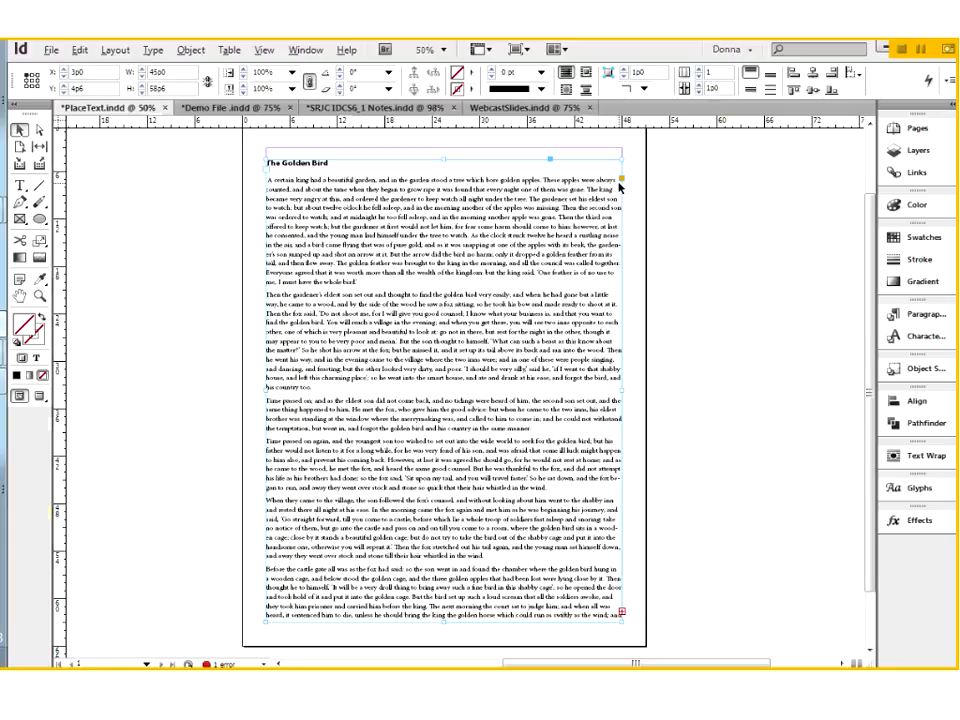
{"action": "key", "text": "ctrl+z"}
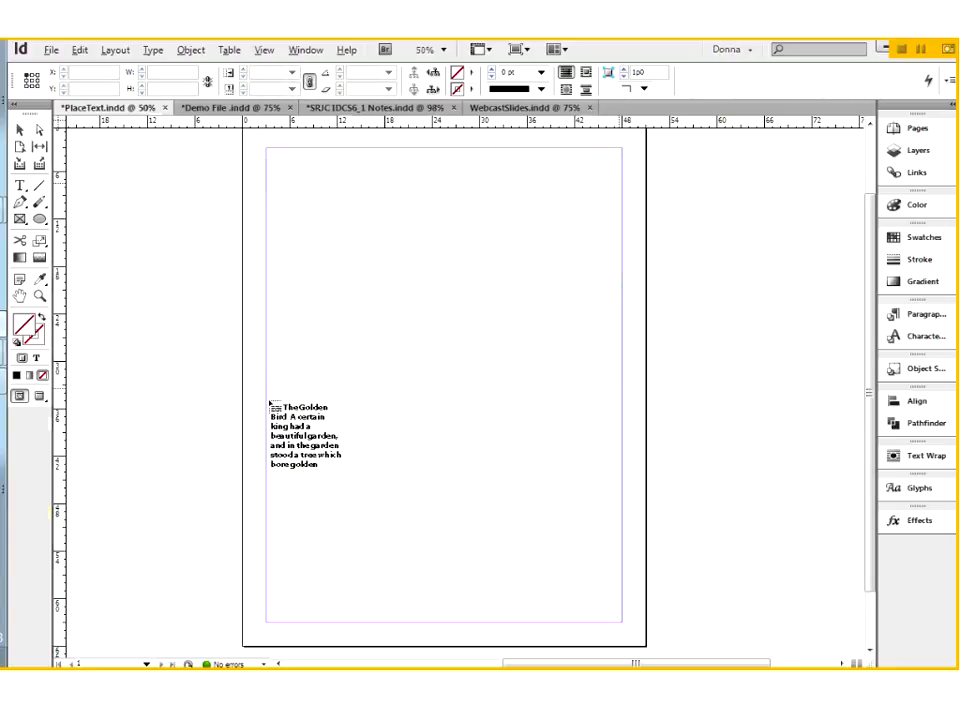
{"action": "left_click_drag", "start_coordinate": [268, 403], "coordinate": [268, 403]}
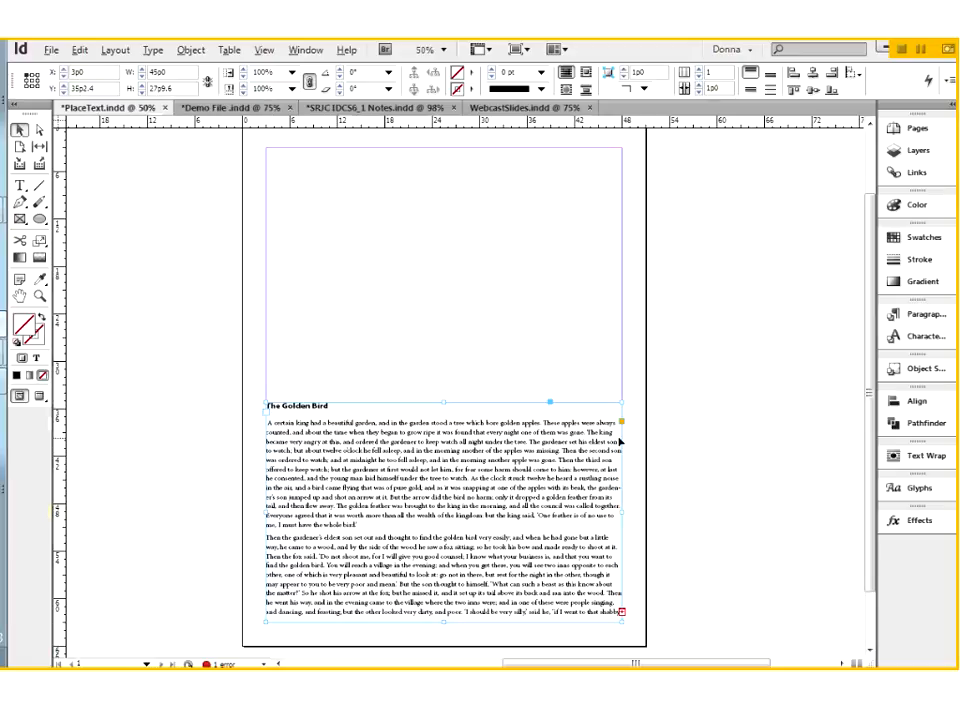
{"action": "key", "text": "ctrl+z"}
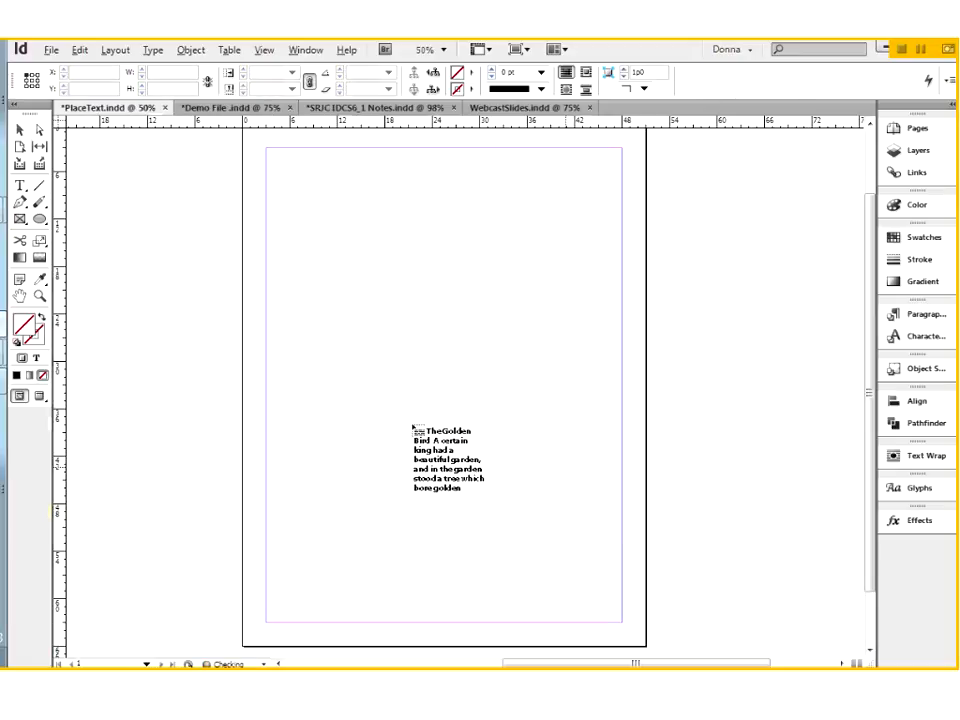
Step: Set the page's number of columns to 2 in the margin and column settings
{"action": "left_click", "coordinate": [112, 51]}
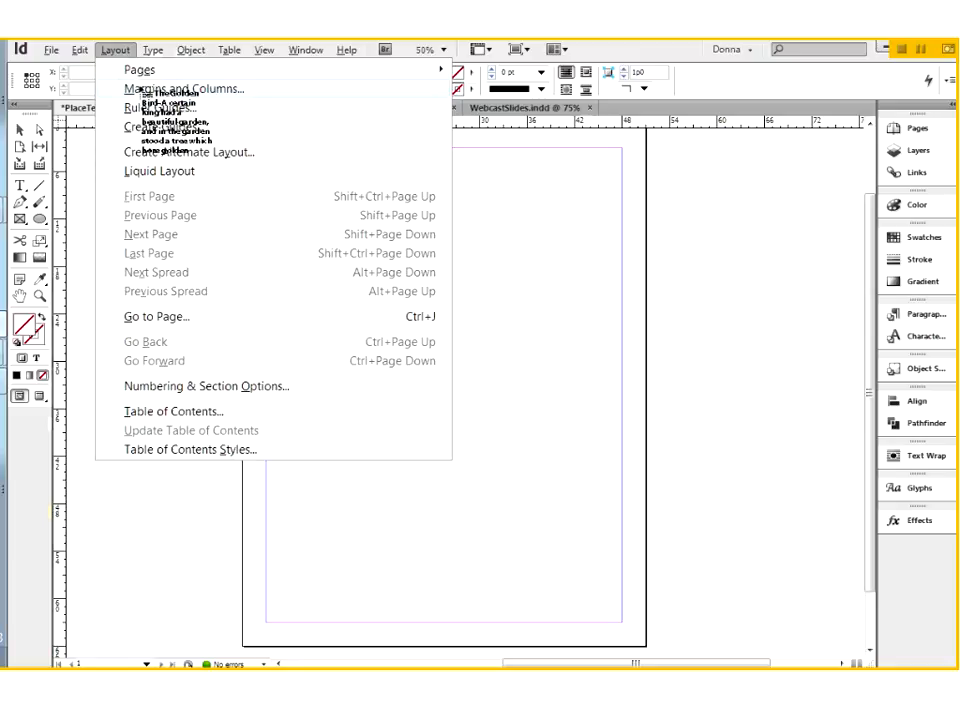
{"action": "left_click", "coordinate": [141, 89]}
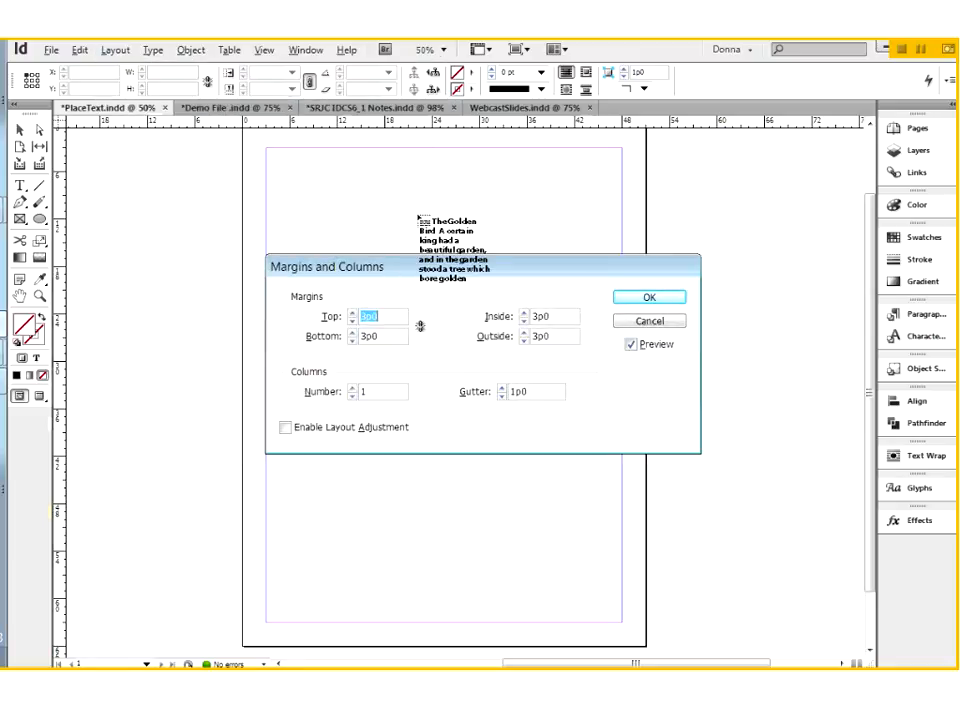
{"action": "left_click", "coordinate": [373, 392]}
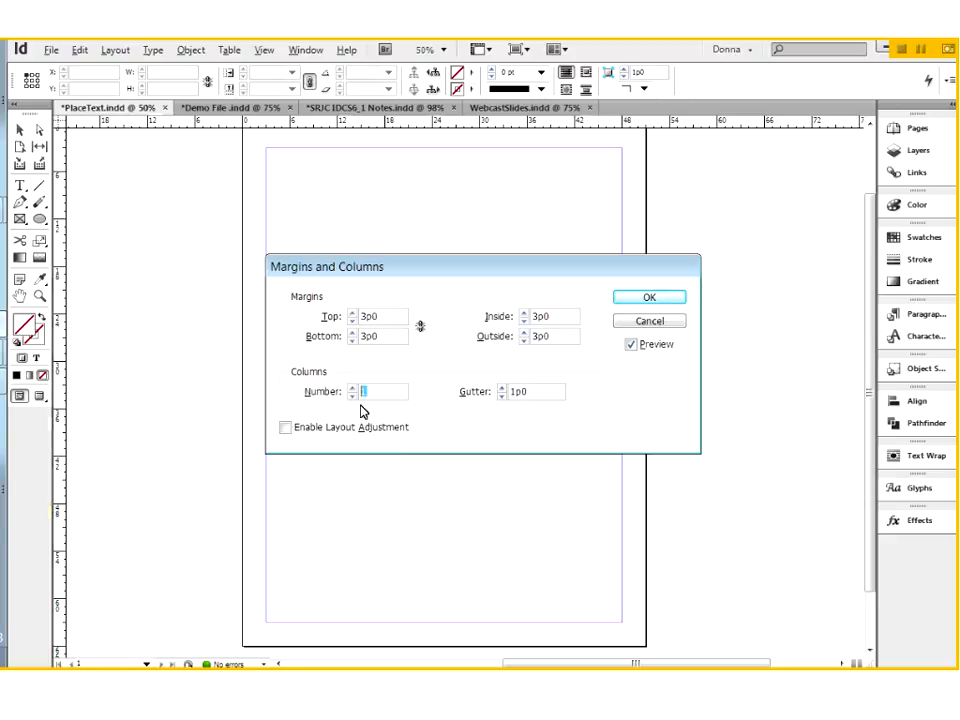
{"action": "type", "text": "2"}
{"action": "left_click", "coordinate": [661, 298]}
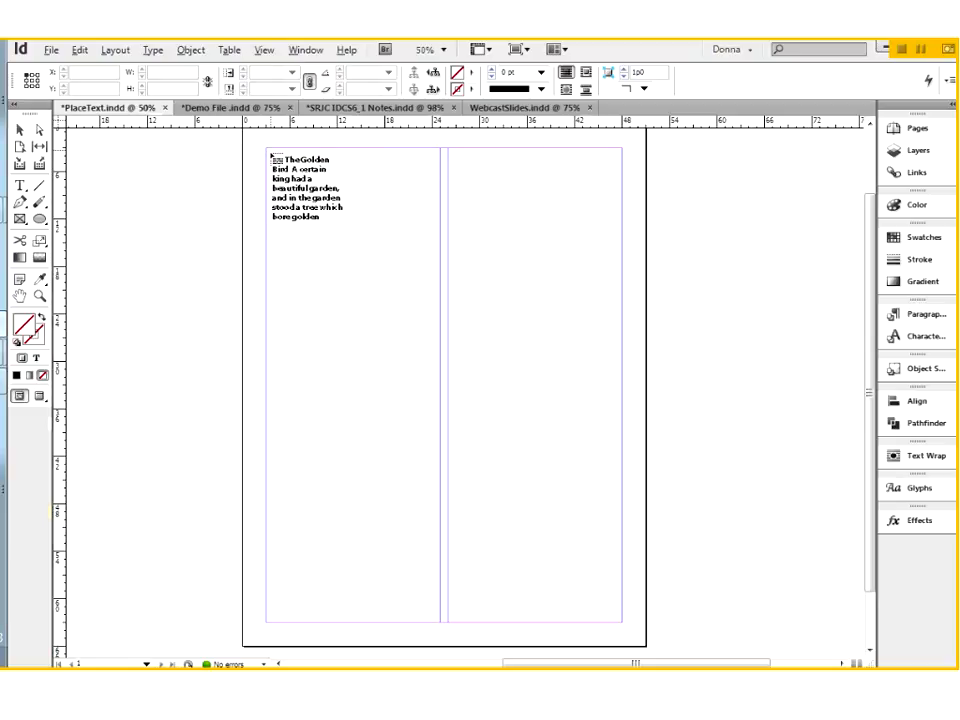
Step: Place the loaded text in the first column, pick up its overset text, and undo back to the loaded text
{"action": "left_click", "coordinate": [271, 156]}
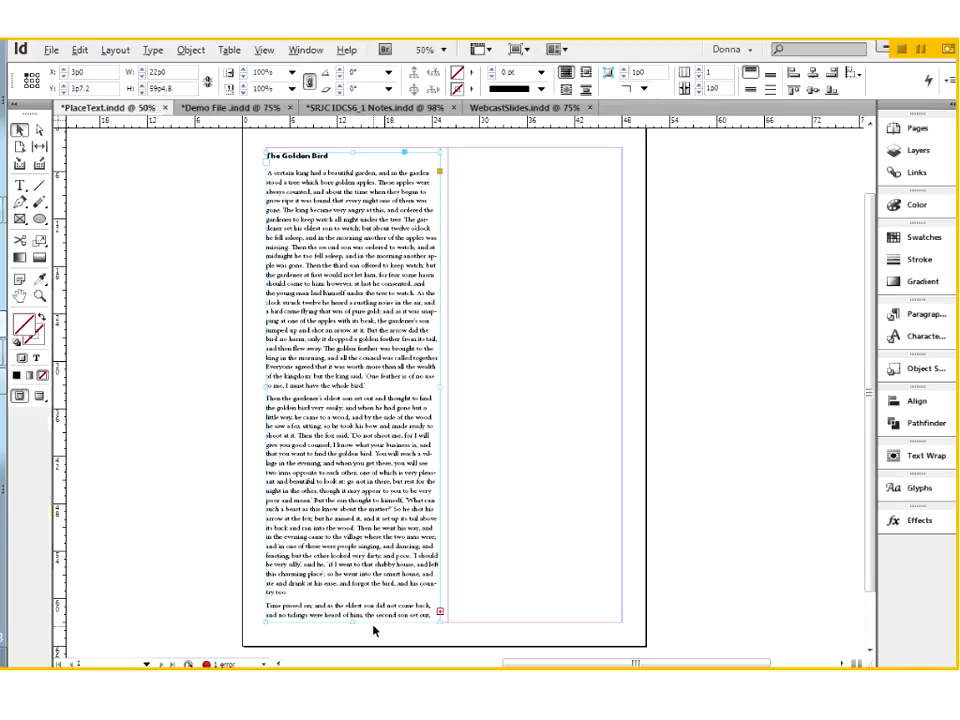
{"action": "left_click", "coordinate": [440, 613]}
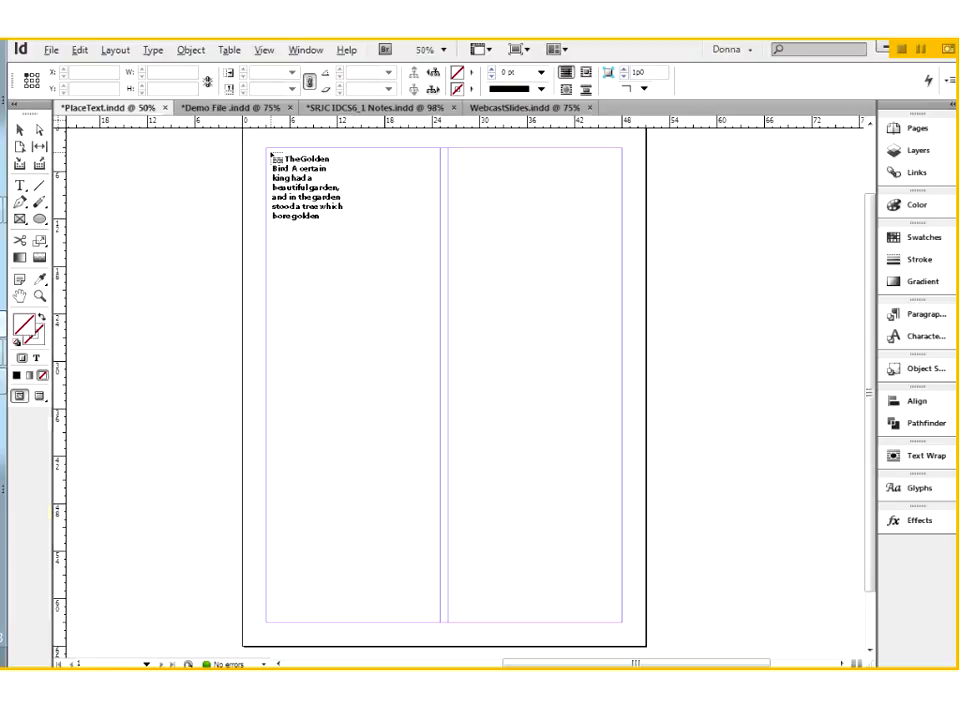
{"action": "left_click_drag", "start_coordinate": [271, 155], "coordinate": [271, 64]}
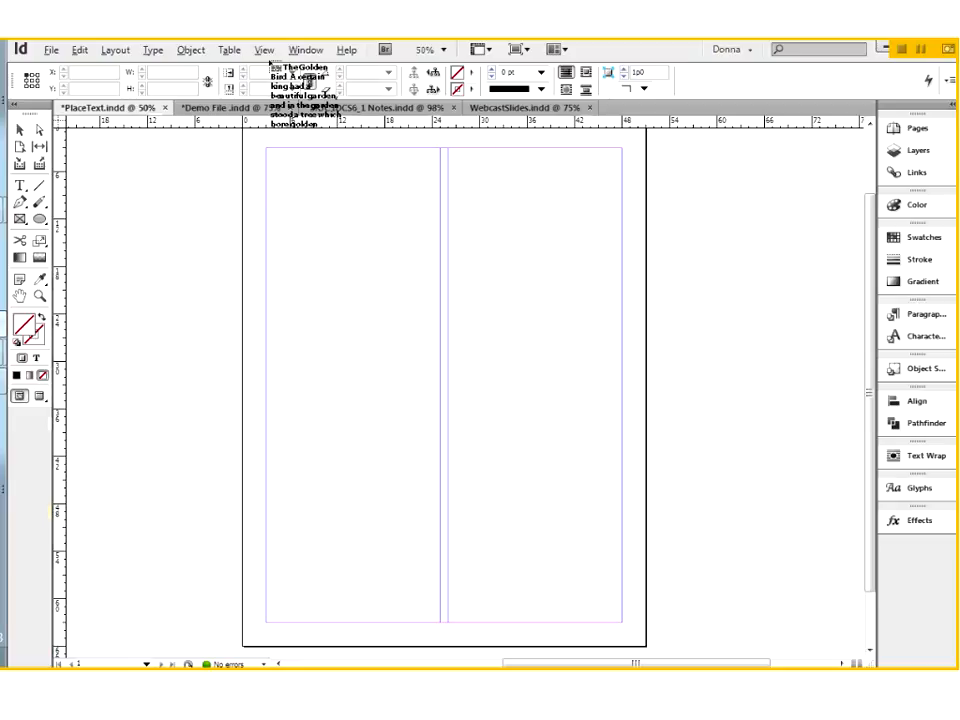
Step: Display the document's page thumbnails and autoflow the loaded text from the top of the first column, adding pages for all of it
{"action": "left_click", "coordinate": [920, 128]}
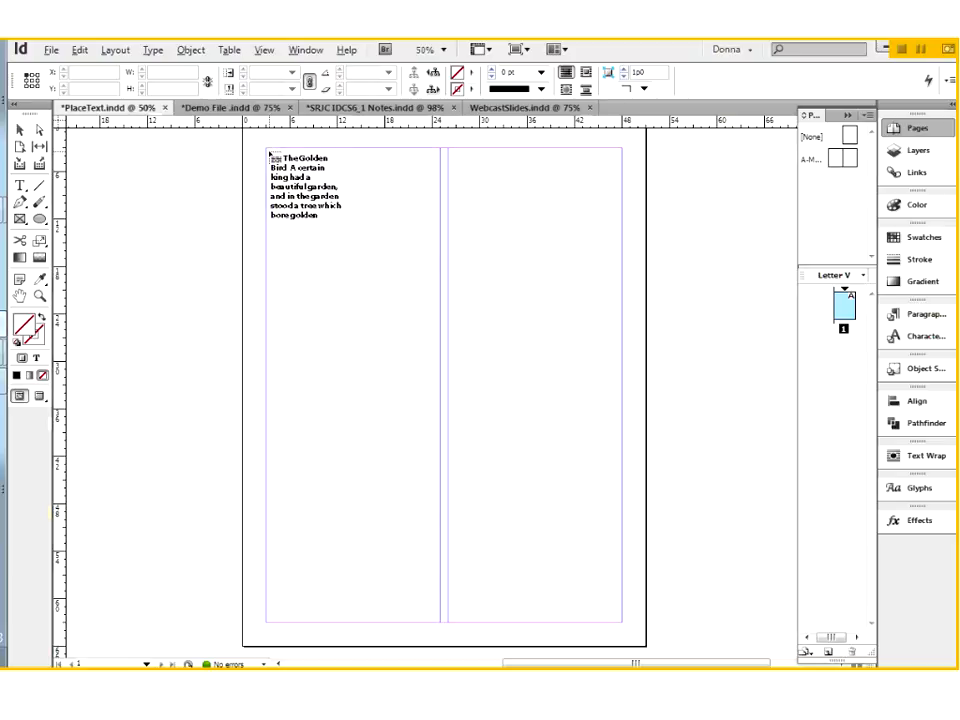
{"action": "left_click", "coordinate": [270, 155], "text": "shift"}
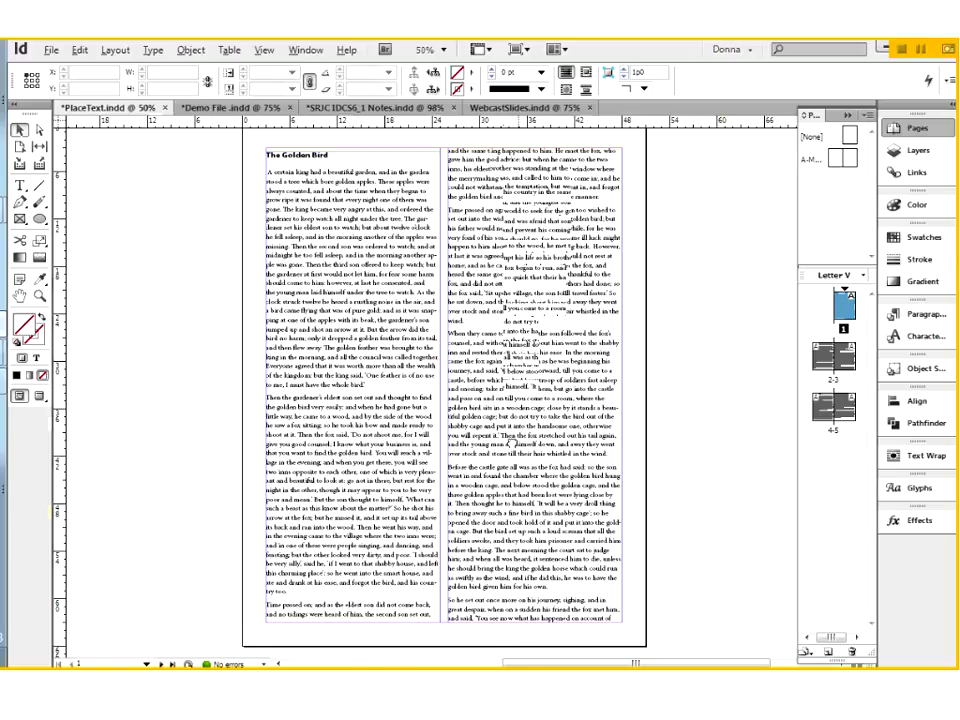
{"action": "left_click_drag", "start_coordinate": [512, 443], "coordinate": [450, 288]}
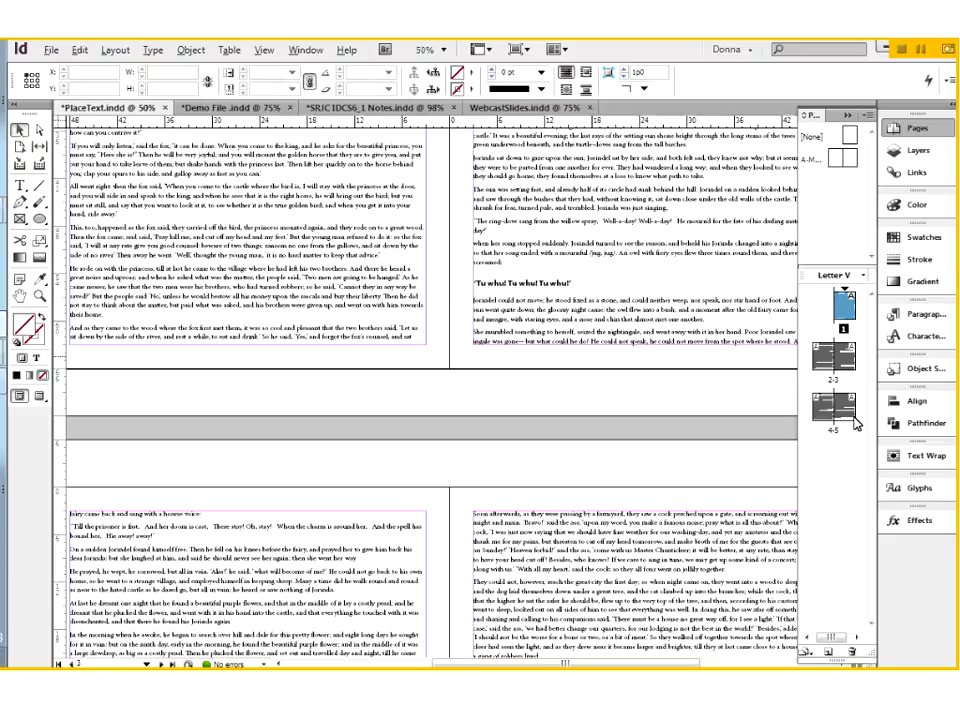
Step: Check the flowed text on pages 2-3, and undo the autoflow and discard the loaded text
{"action": "double_click", "coordinate": [838, 352]}
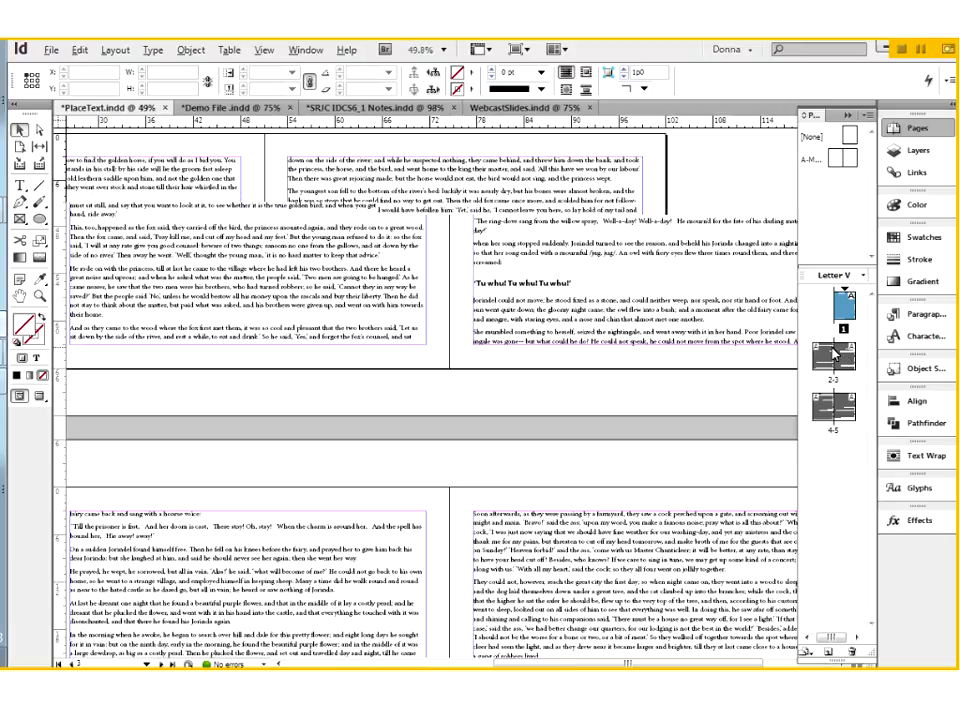
{"action": "key", "text": "ctrl+z"}
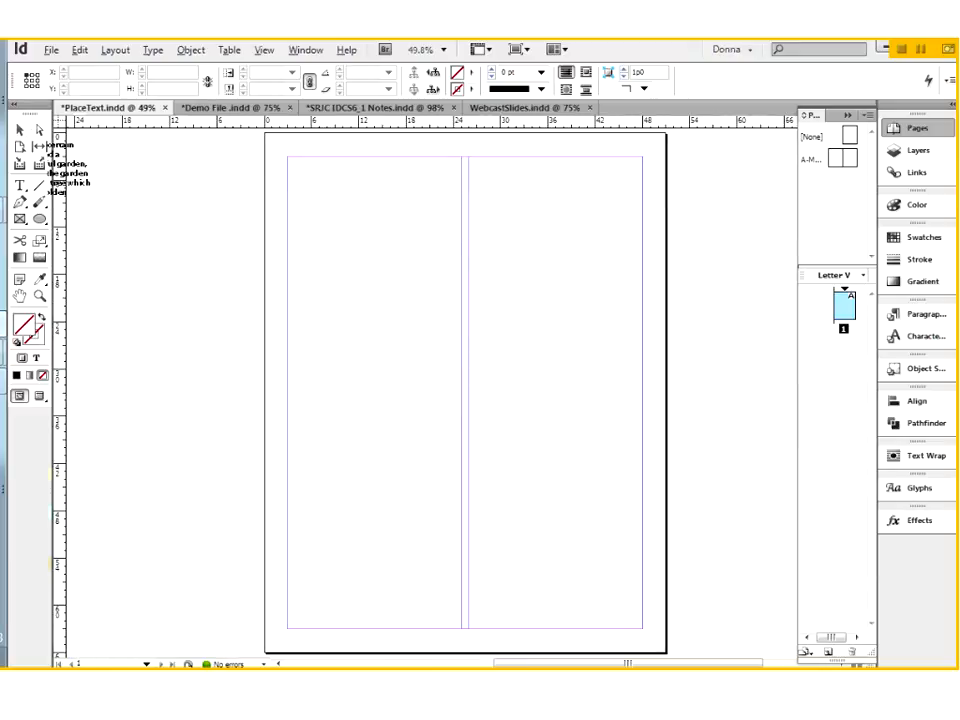
{"action": "left_click", "coordinate": [21, 130]}
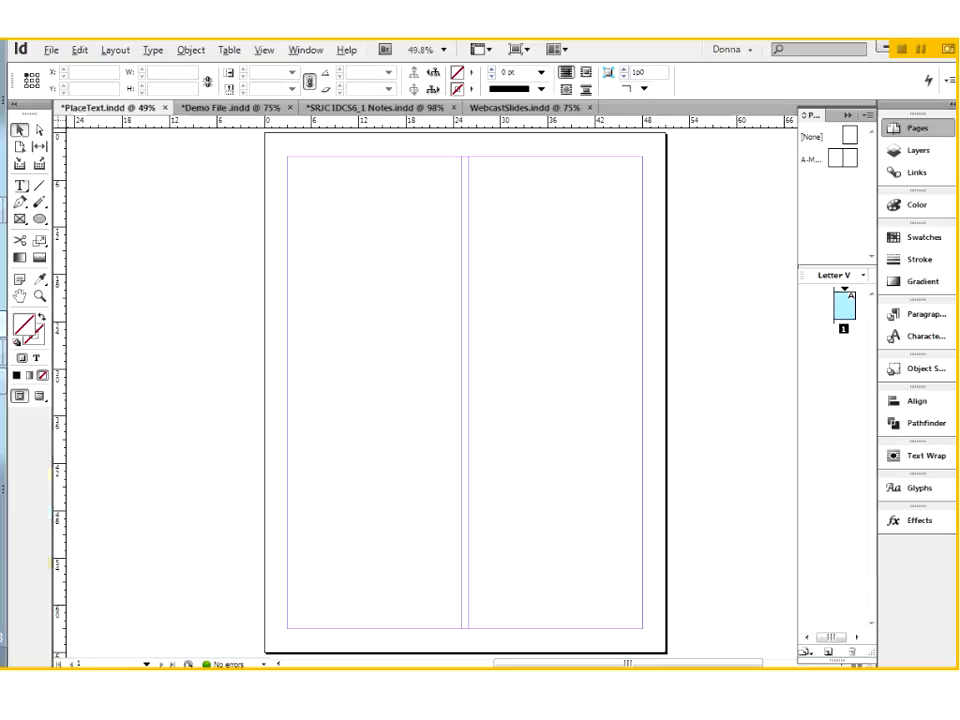
Step: Draw a text frame filling the page margins, 45p0 wide and 60p0 high, across both column guides
{"action": "key", "text": "t"}
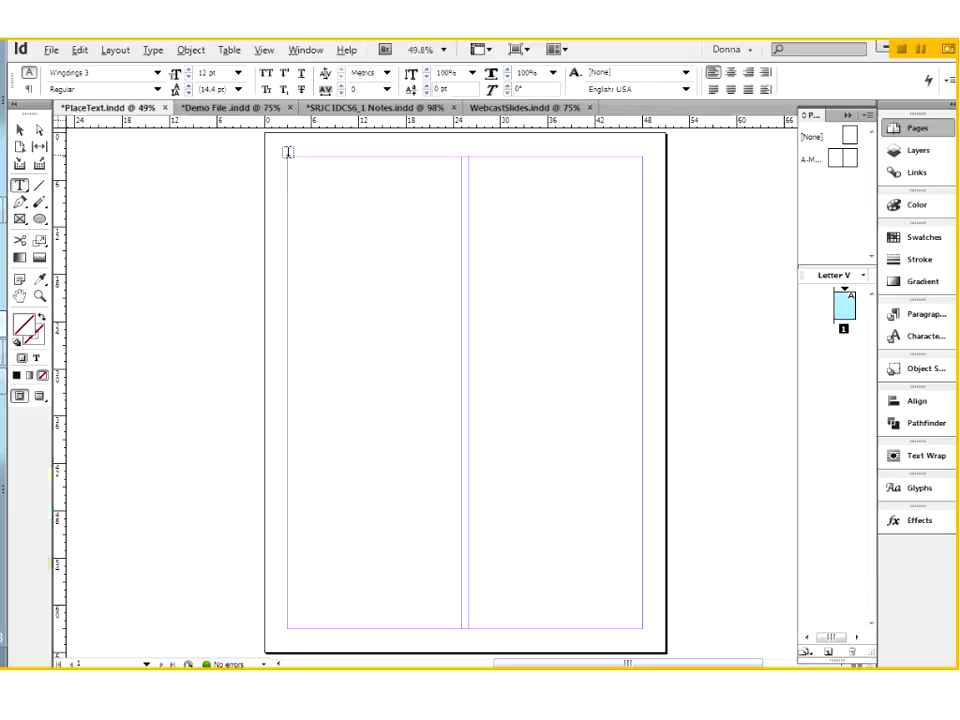
{"action": "left_click_drag", "start_coordinate": [287, 152], "coordinate": [640, 626]}
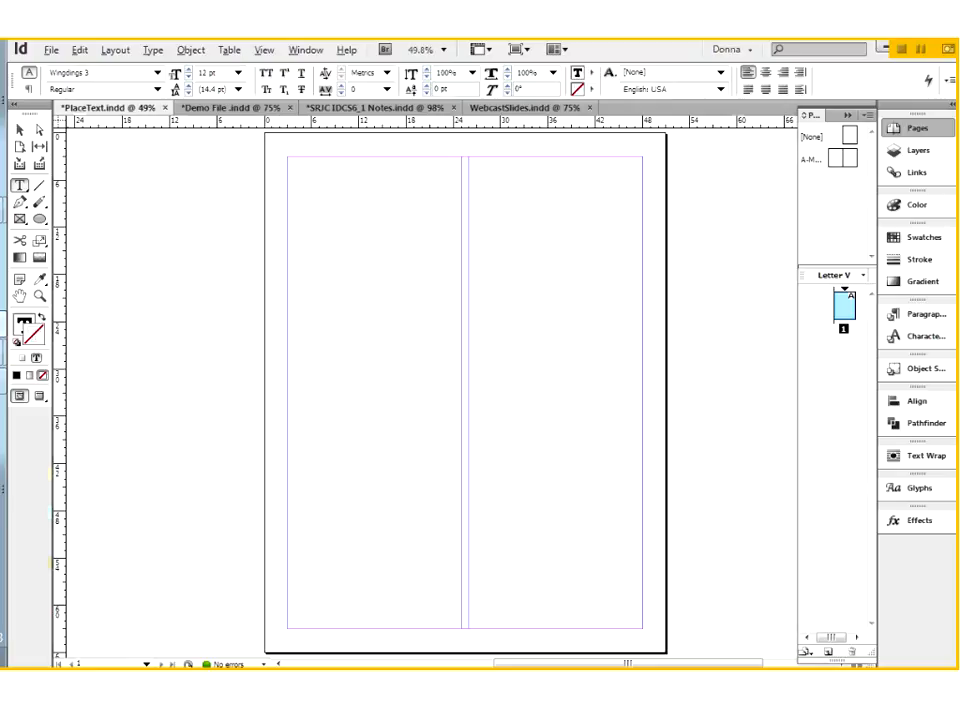
{"action": "key", "text": "Escape"}
{"action": "left_click", "coordinate": [20, 131]}
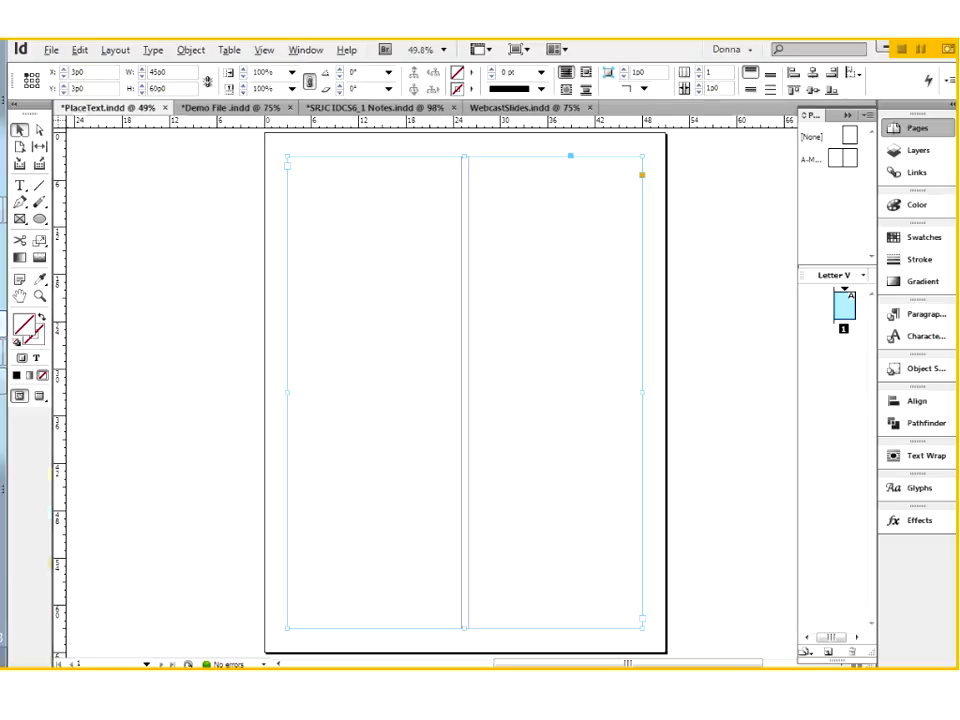
{"action": "left_click", "coordinate": [238, 235]}
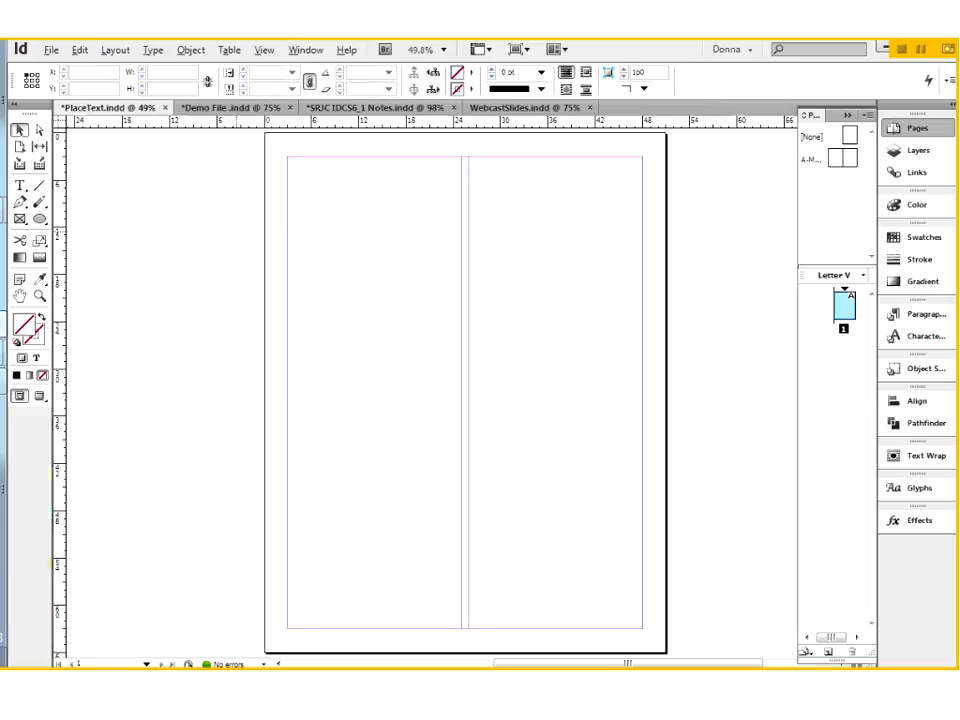
Step: Set the margin-sized text frame's number of columns to 2 in its text frame options
{"action": "left_click", "coordinate": [385, 488]}
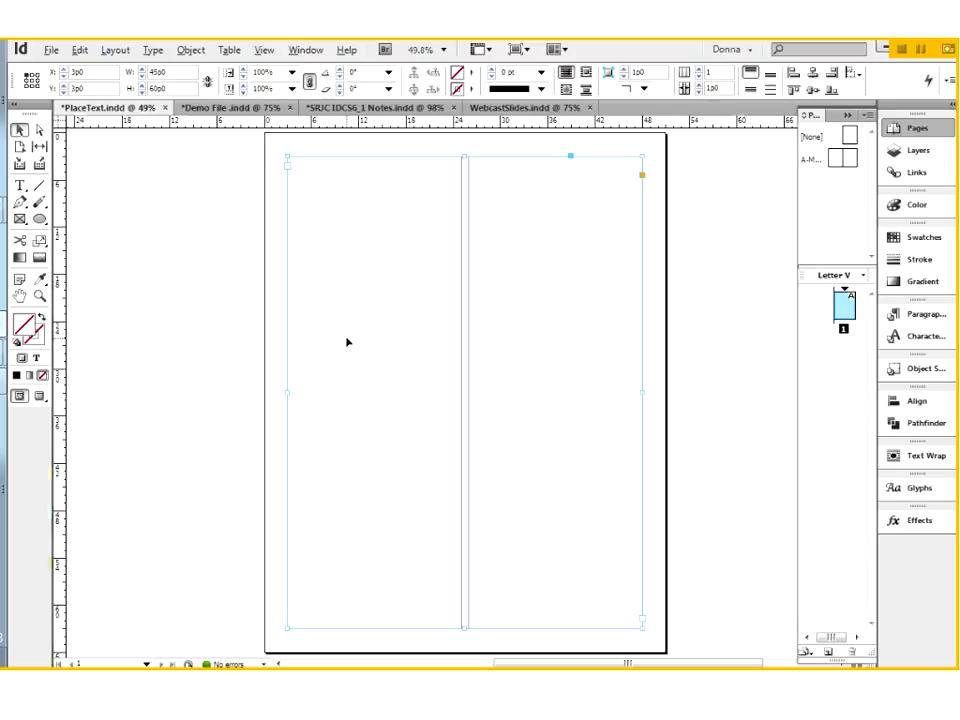
{"action": "left_click", "coordinate": [152, 50]}
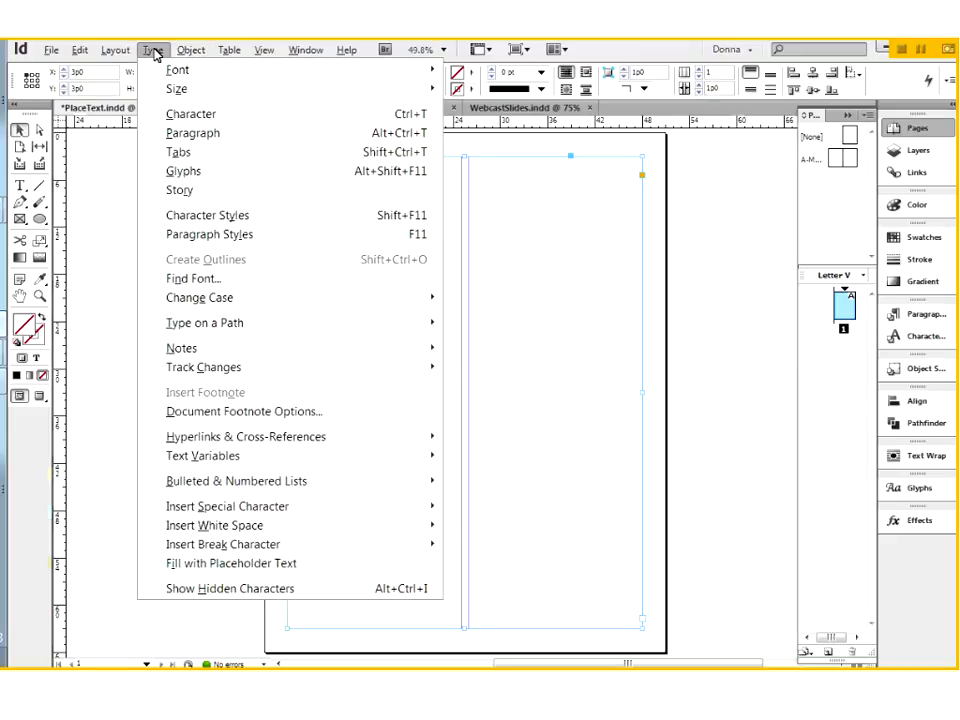
{"action": "mouse_move", "coordinate": [191, 51]}
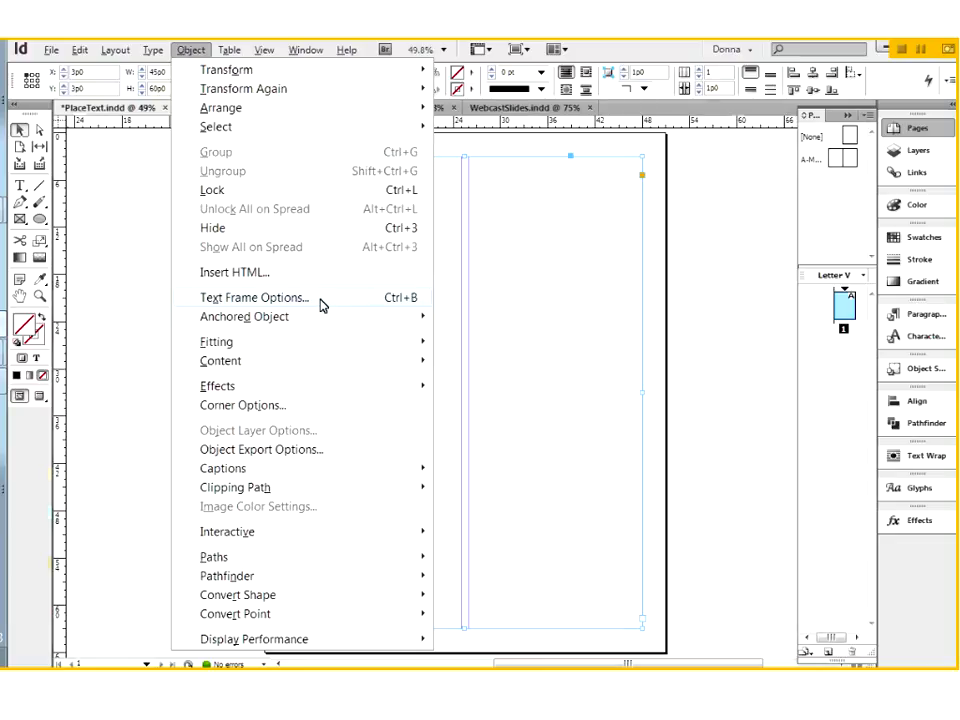
{"action": "left_click", "coordinate": [320, 305]}
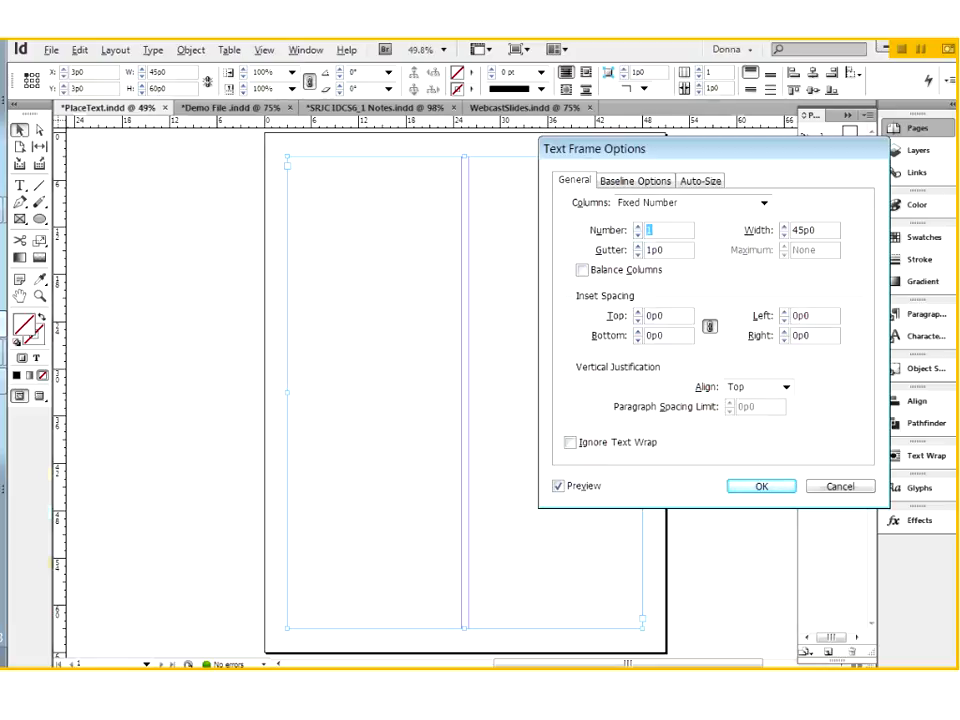
{"action": "left_click", "coordinate": [639, 229]}
{"action": "left_click", "coordinate": [773, 489]}
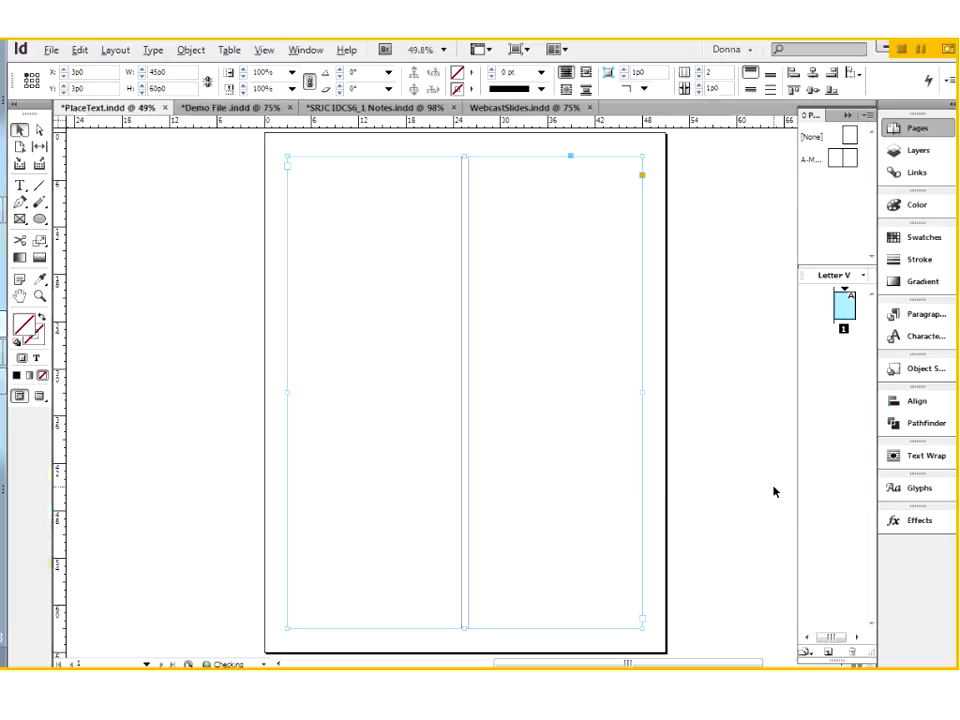
Step: Shift the two-column frame sideways to X 6p0 to show its own columns, and return it to the margins
{"action": "left_click_drag", "start_coordinate": [512, 286], "coordinate": [536, 285]}
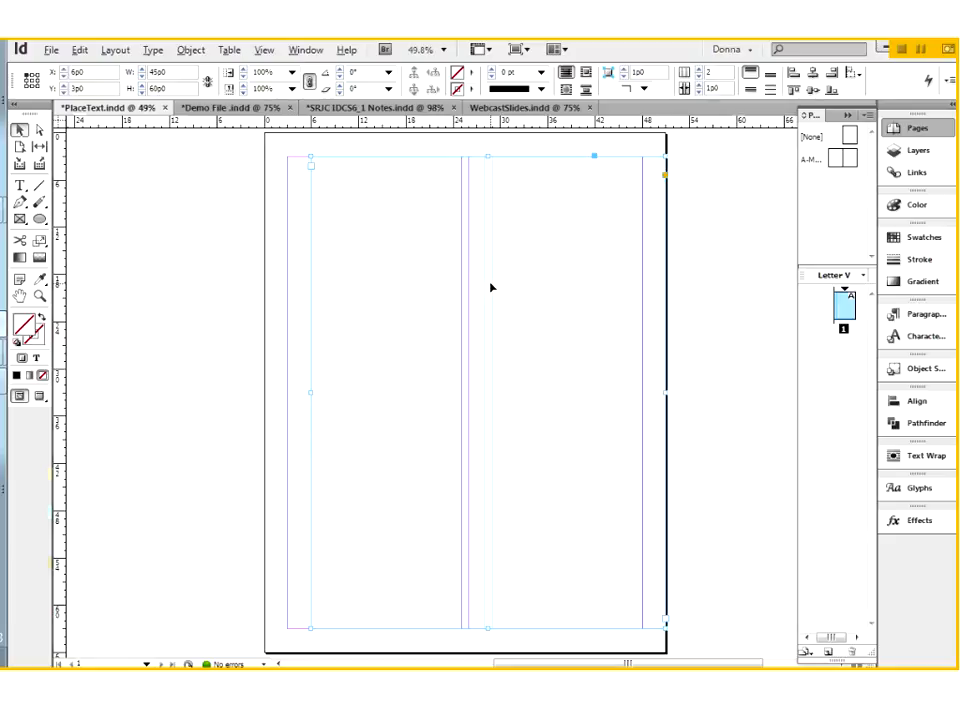
{"action": "left_click_drag", "start_coordinate": [525, 272], "coordinate": [501, 272]}
{"action": "left_click", "coordinate": [208, 208]}
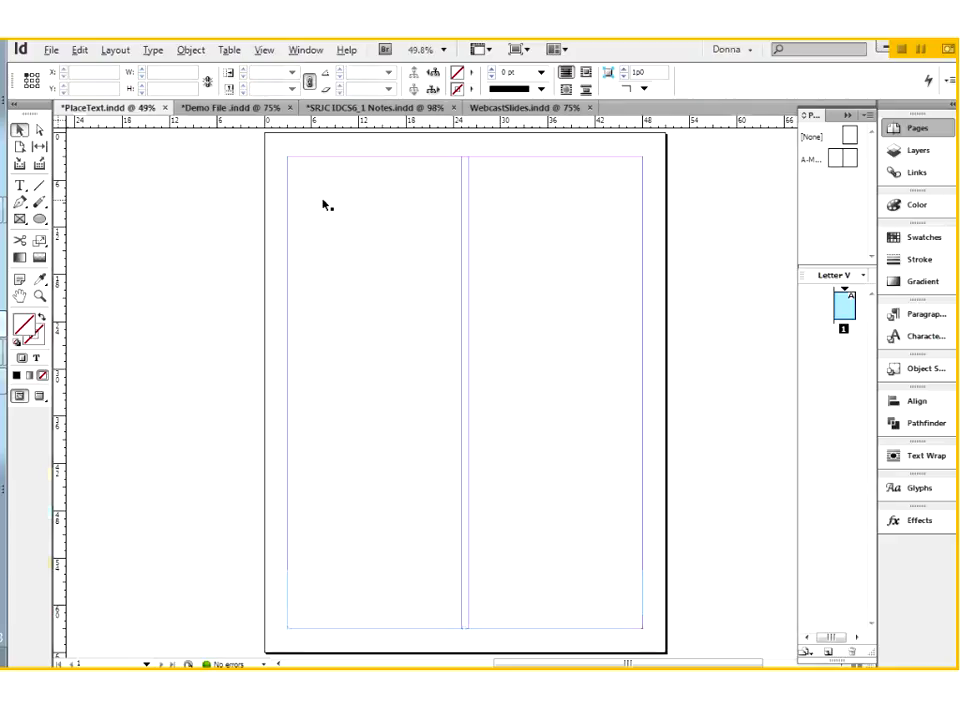
{"action": "left_click", "coordinate": [292, 202]}
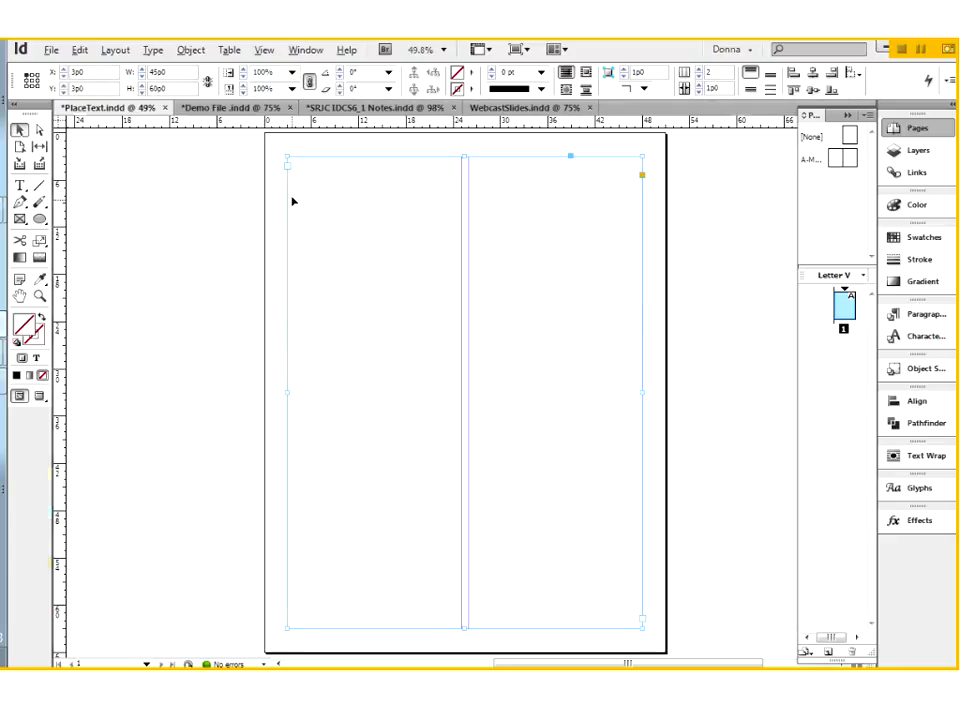
{"action": "left_click", "coordinate": [227, 232]}
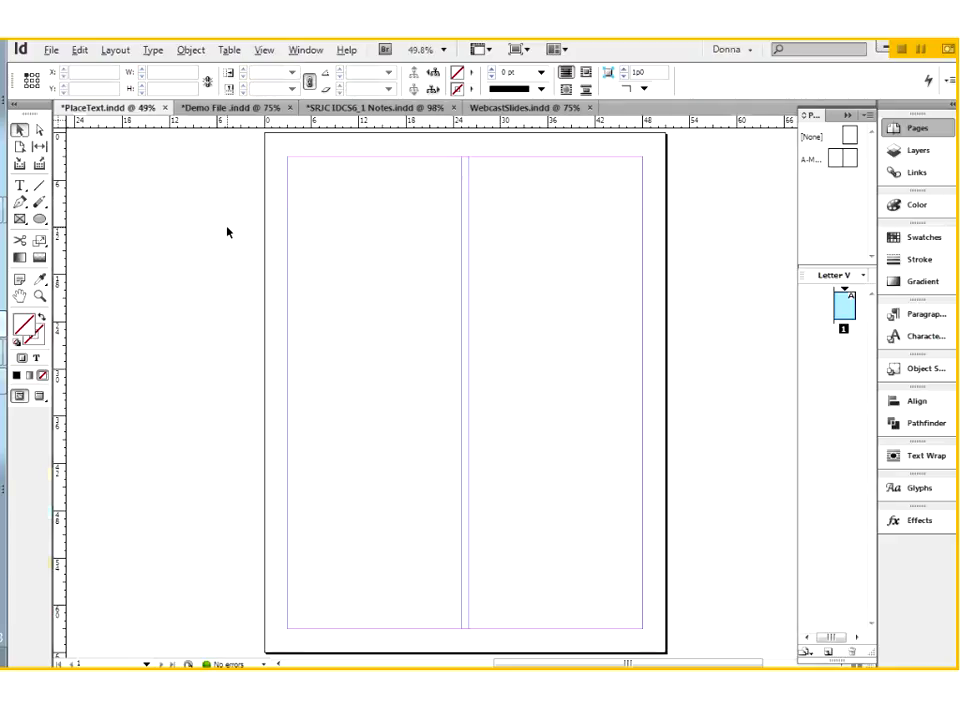
Step: Place ImportShorter.rtf in the two-column text frame, and undo the placement and discard the loaded text
{"action": "key", "text": "ctrl+d"}
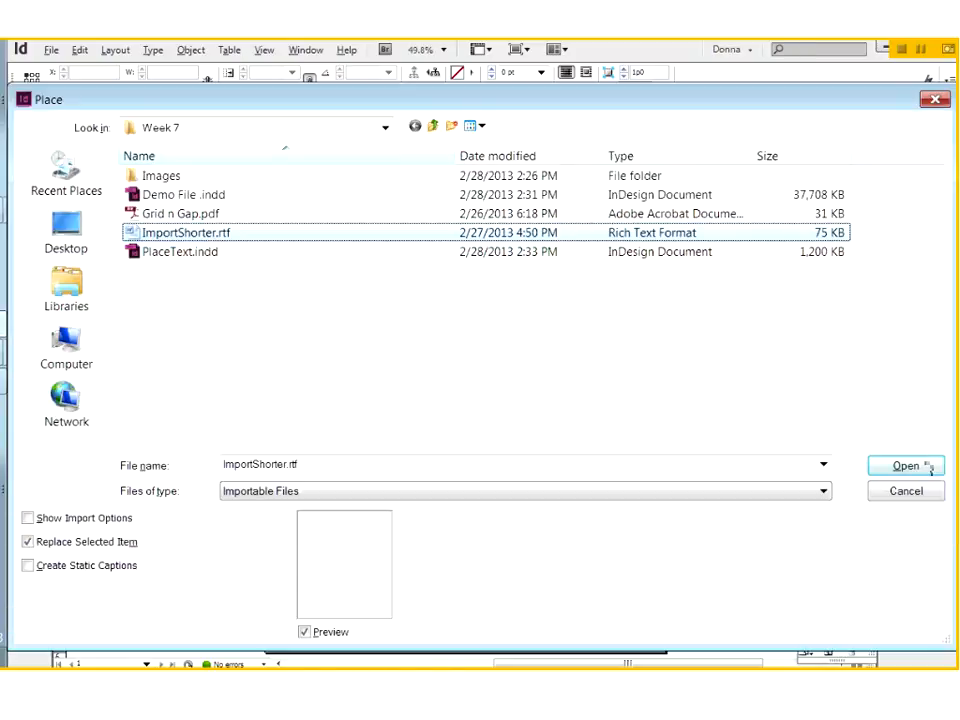
{"action": "left_click", "coordinate": [894, 471]}
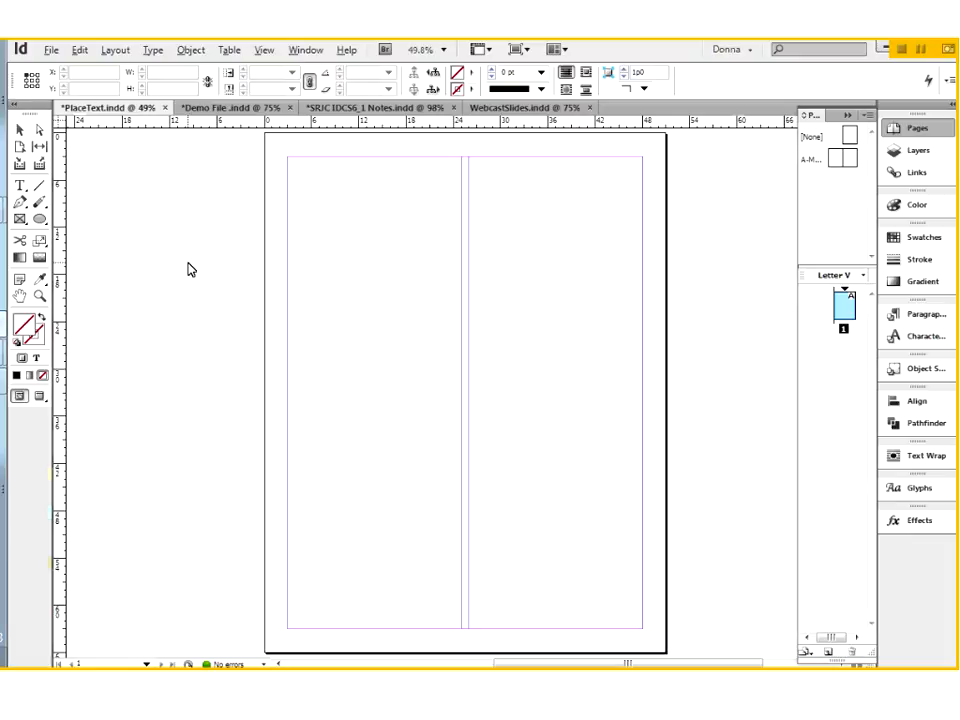
{"action": "left_click", "coordinate": [304, 179]}
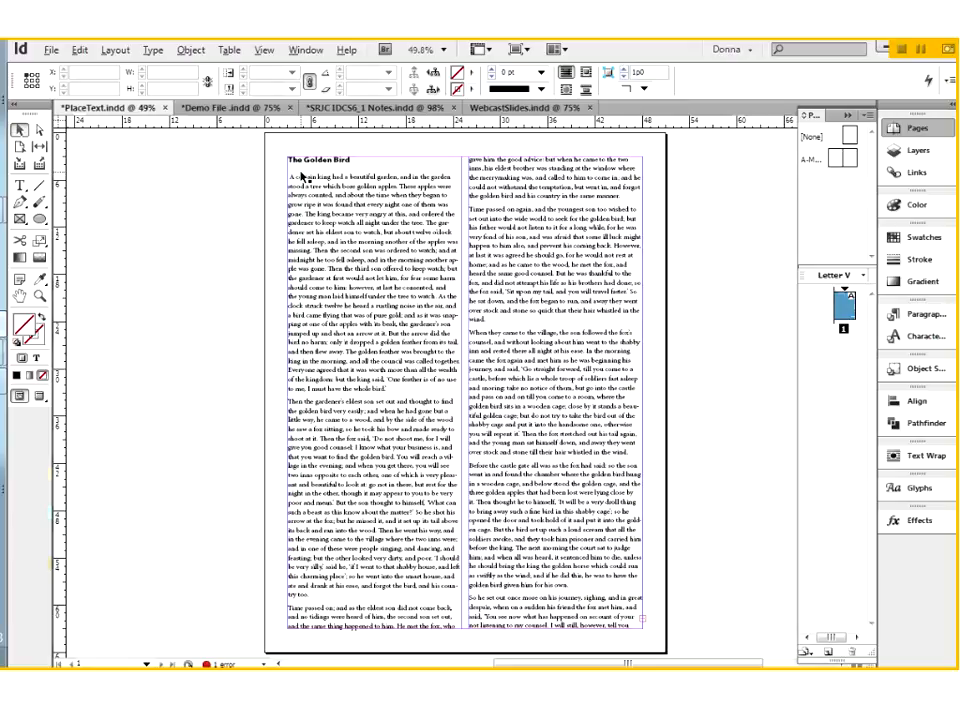
{"action": "left_click", "coordinate": [631, 620]}
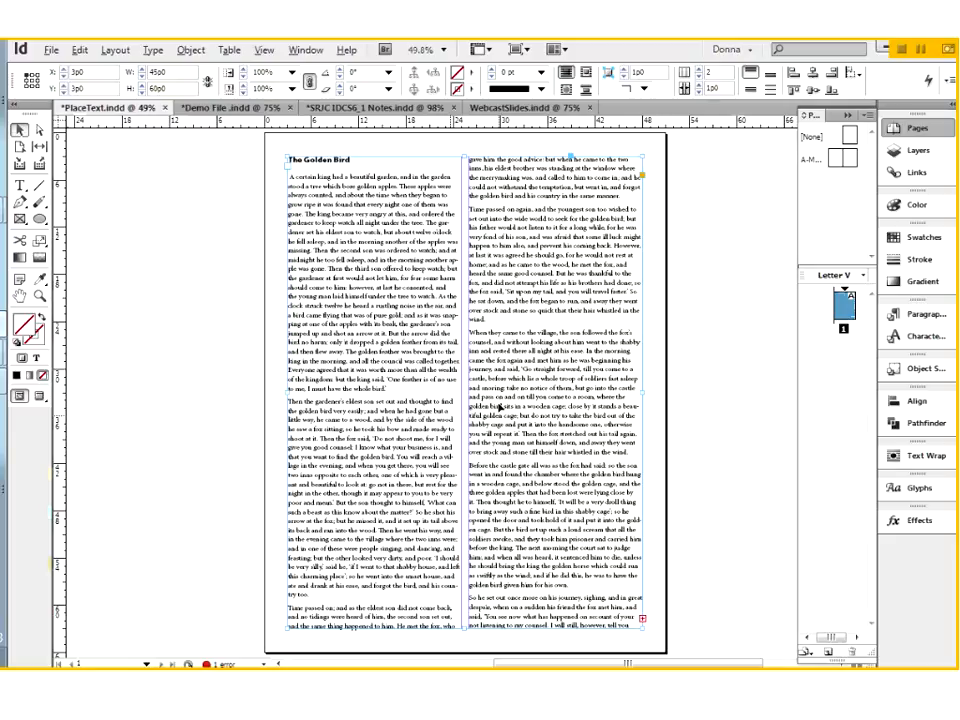
{"action": "key", "text": "ctrl+z"}
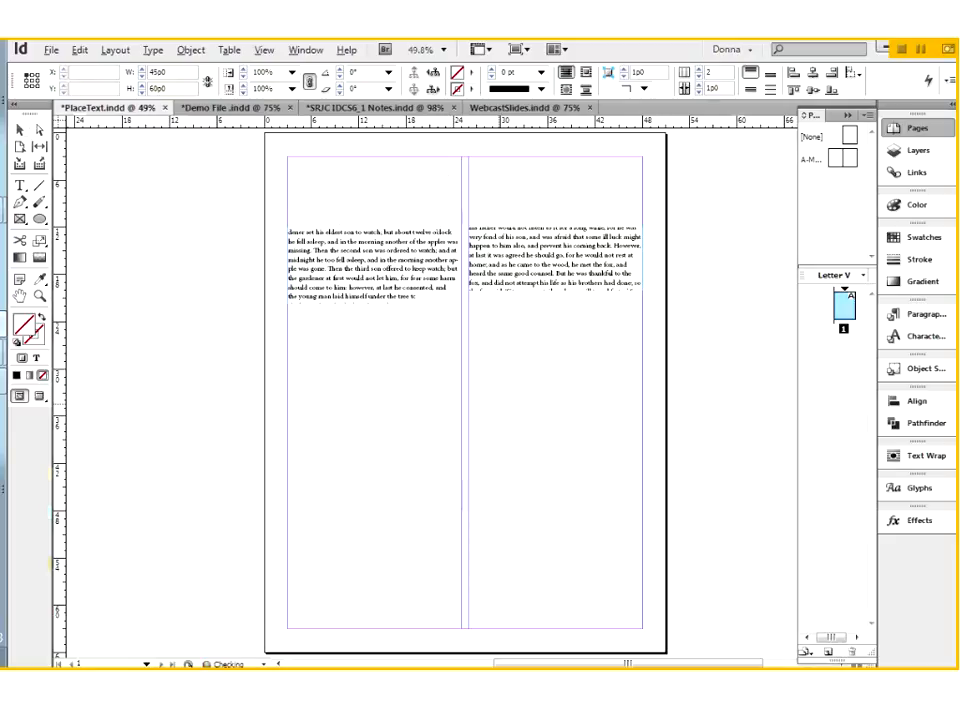
{"action": "left_click", "coordinate": [19, 130]}
Step: Move the empty two-column frame onto the pasteboard beside the page and place ImportShorter.rtf in it
{"action": "left_click", "coordinate": [394, 279]}
{"action": "left_click_drag", "start_coordinate": [295, 471], "coordinate": [692, 478]}
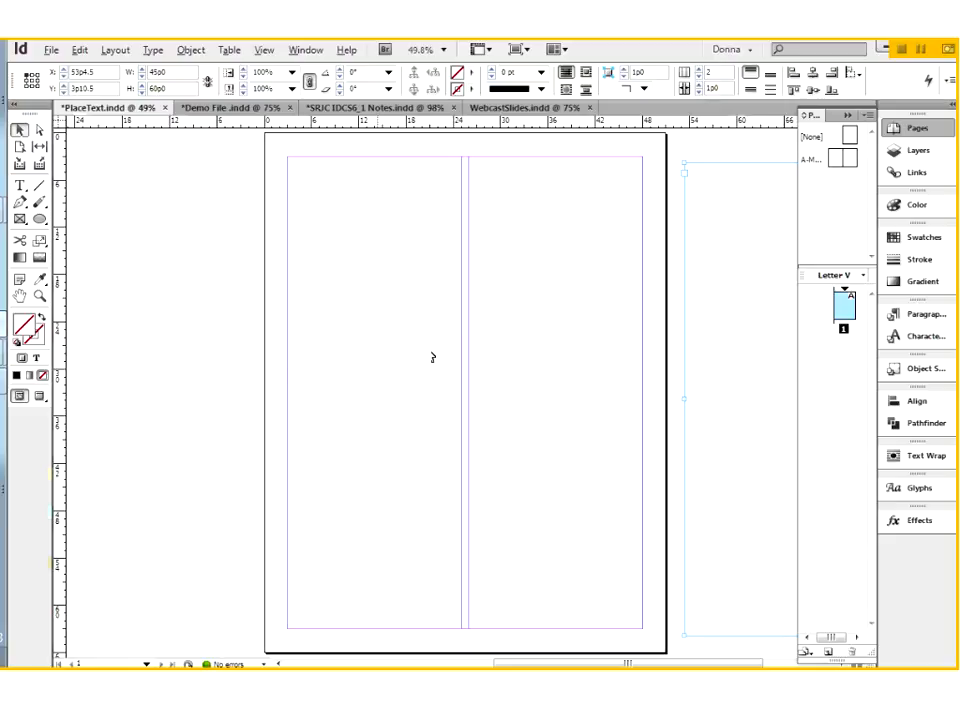
{"action": "key", "text": "ctrl+d"}
{"action": "left_click", "coordinate": [236, 236]}
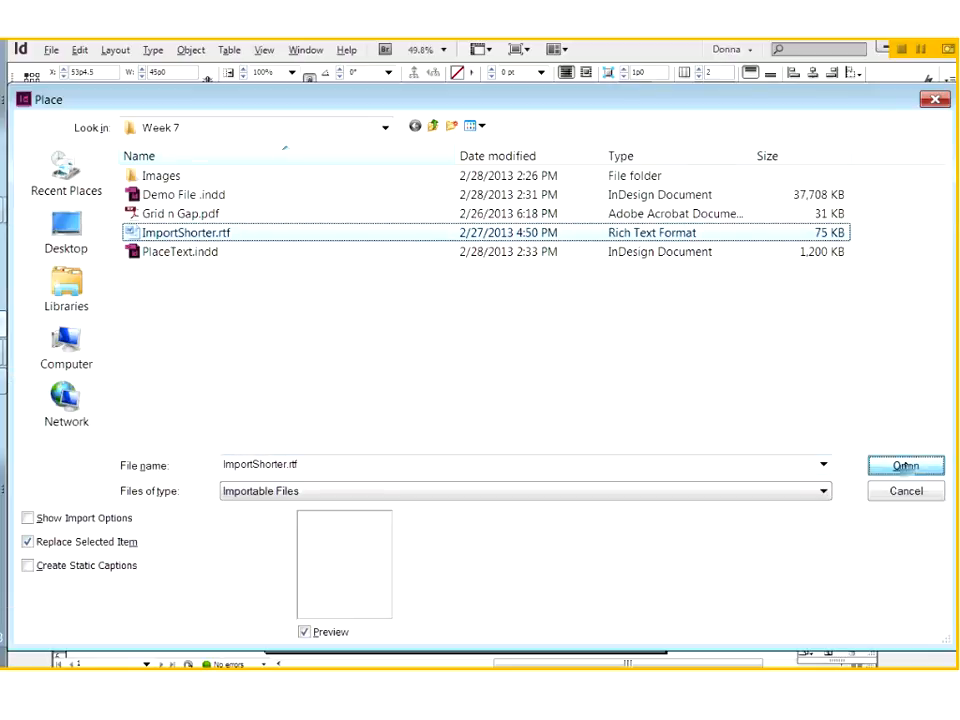
{"action": "left_click", "coordinate": [904, 465]}
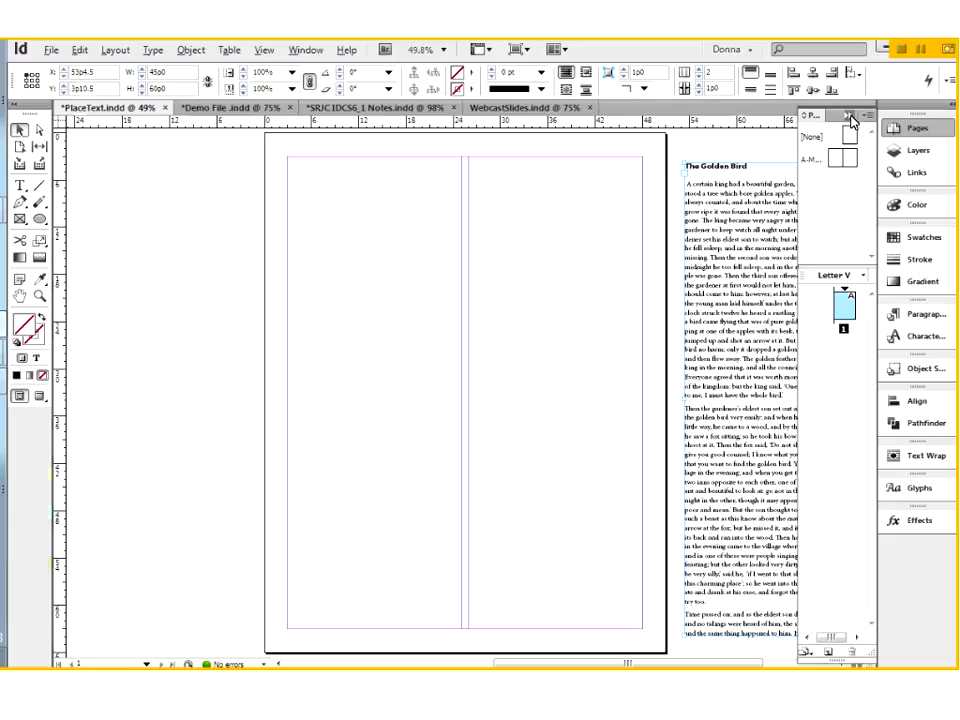
{"action": "left_click", "coordinate": [847, 115]}
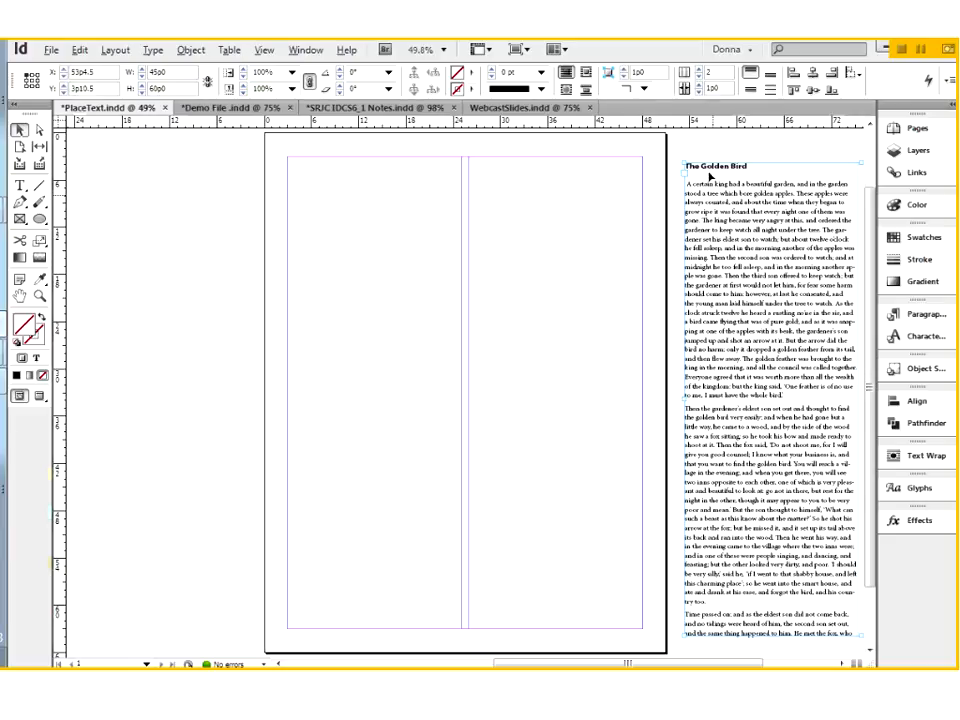
{"action": "left_click", "coordinate": [703, 135]}
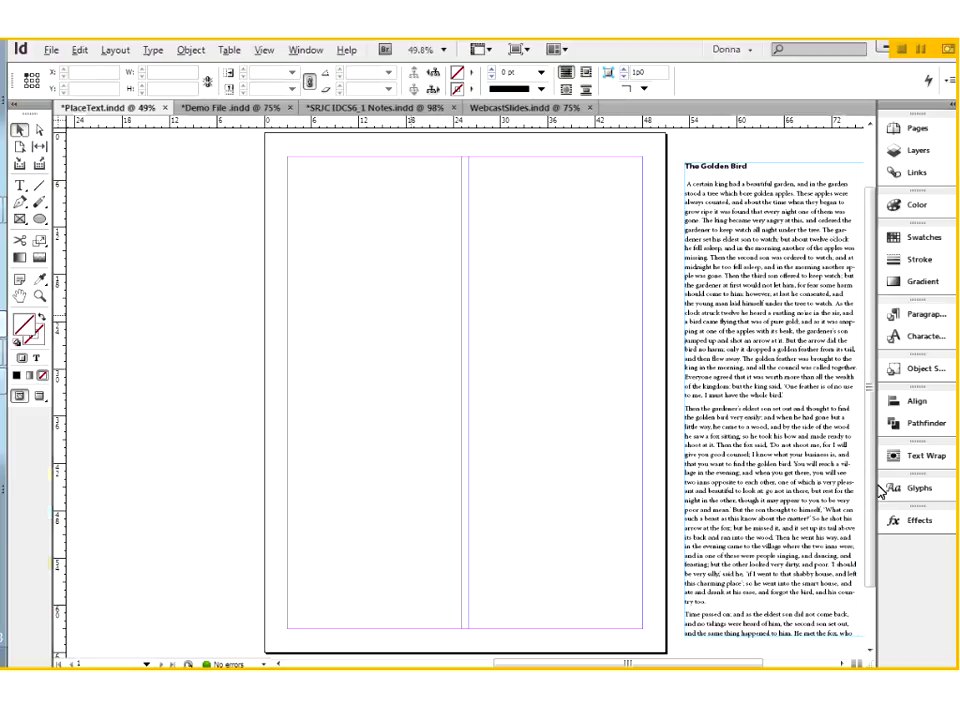
Step: Place ImportShorter.rtf in the page's first column and flow its overset text on from the top of the second column
{"action": "key", "text": "ctrl+d"}
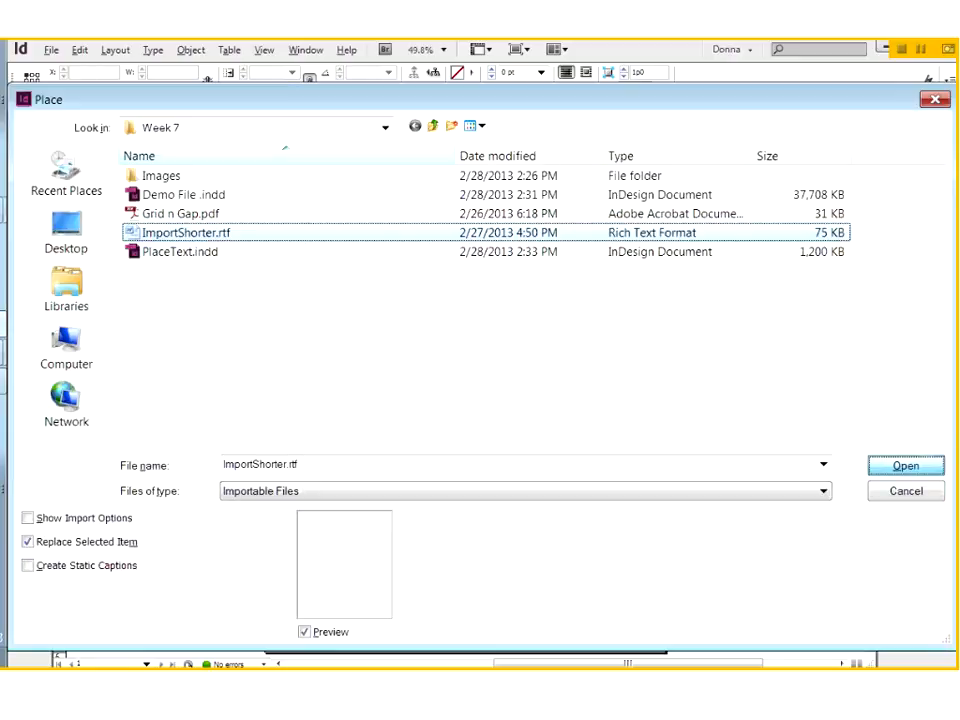
{"action": "key", "text": "Return"}
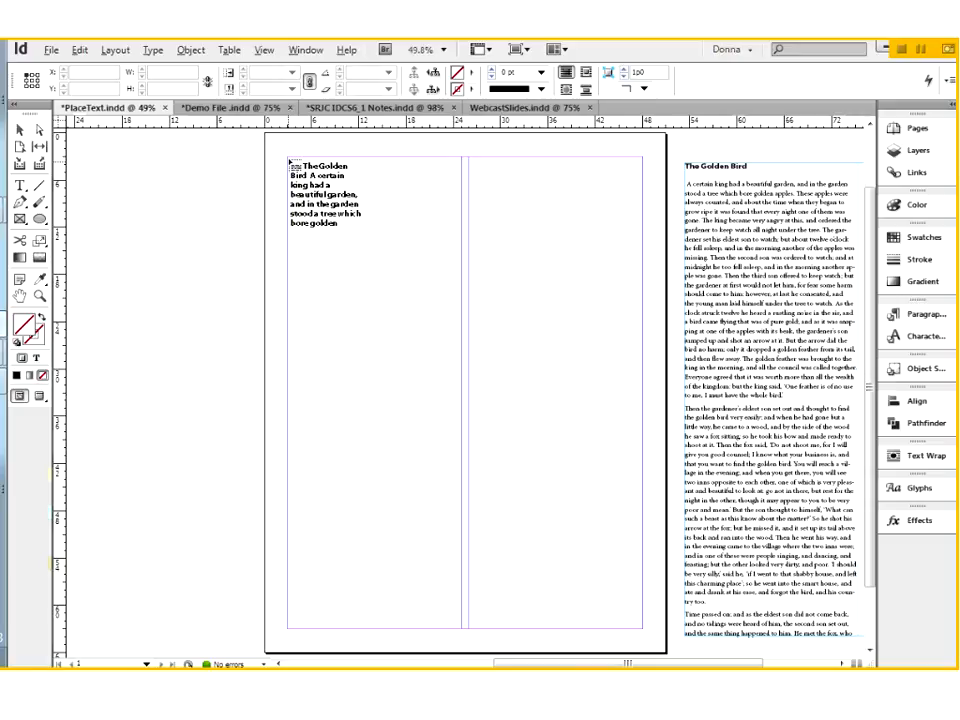
{"action": "left_click_drag", "start_coordinate": [290, 161], "coordinate": [287, 157]}
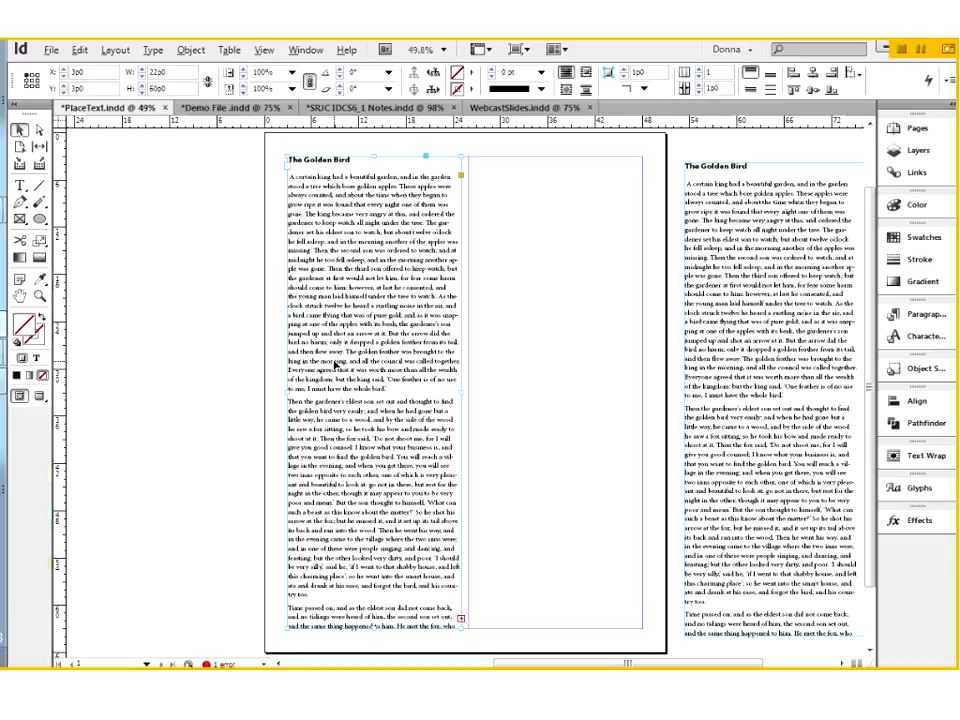
{"action": "left_click", "coordinate": [461, 622]}
{"action": "left_click", "coordinate": [493, 161]}
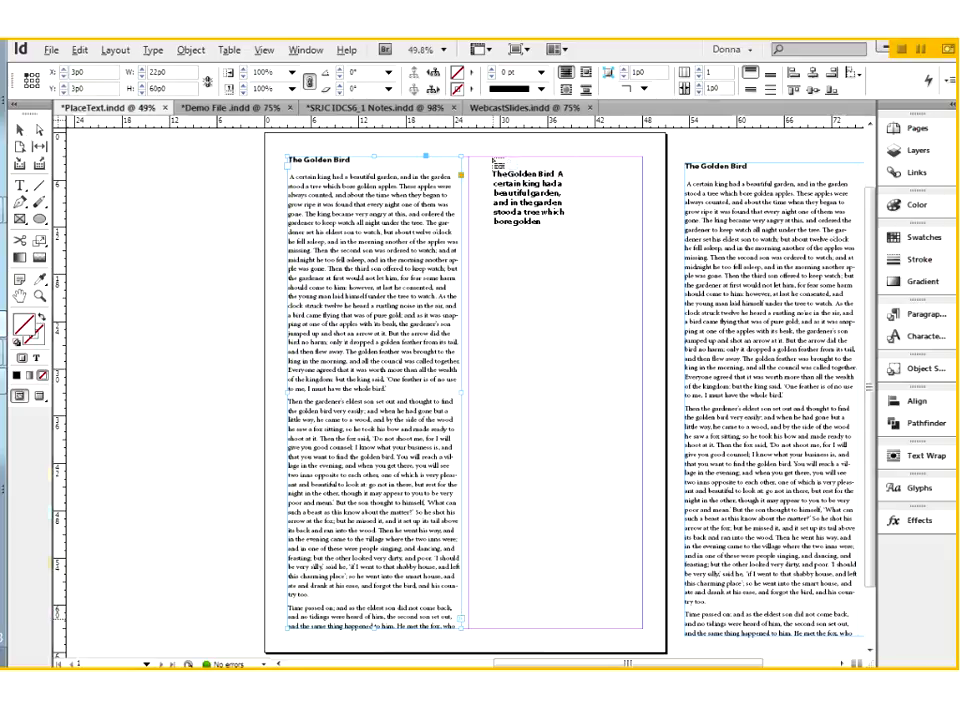
{"action": "key", "text": "ctrl+z"}
{"action": "left_click", "coordinate": [472, 159]}
{"action": "left_click", "coordinate": [552, 338]}
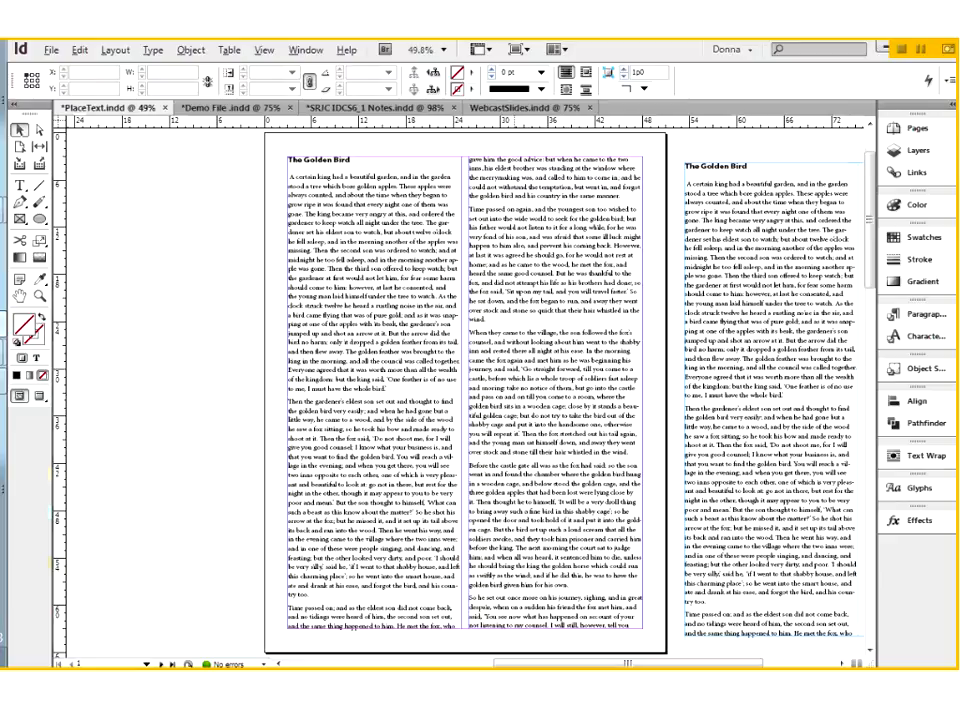
Step: Delete the two-column frame on the pasteboard and both single-column text frames on the page
{"action": "left_click", "coordinate": [517, 368]}
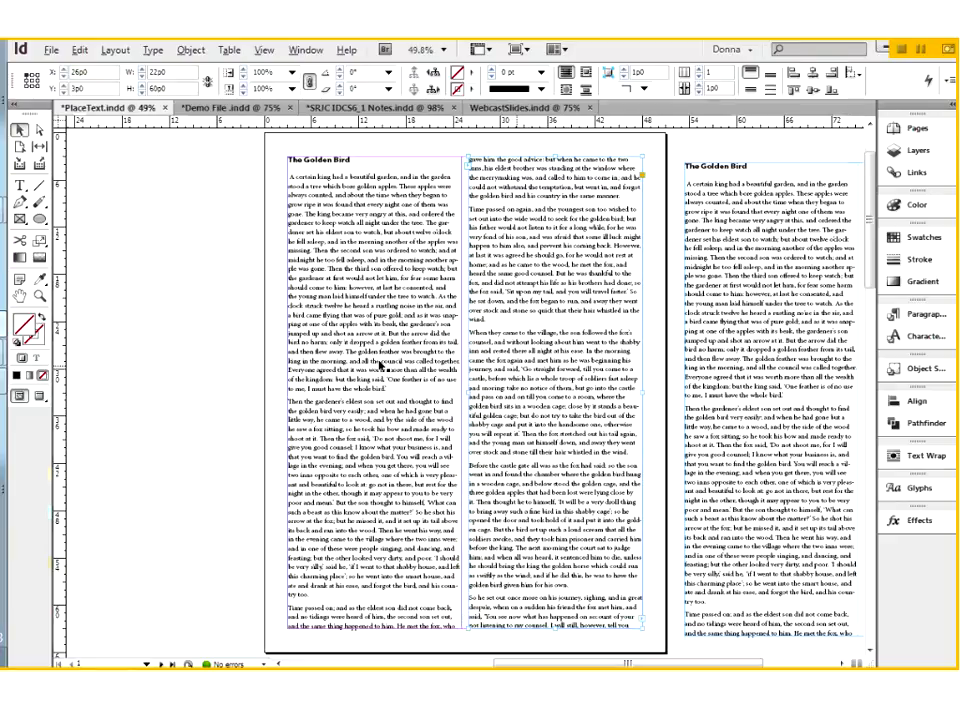
{"action": "left_click", "coordinate": [381, 366]}
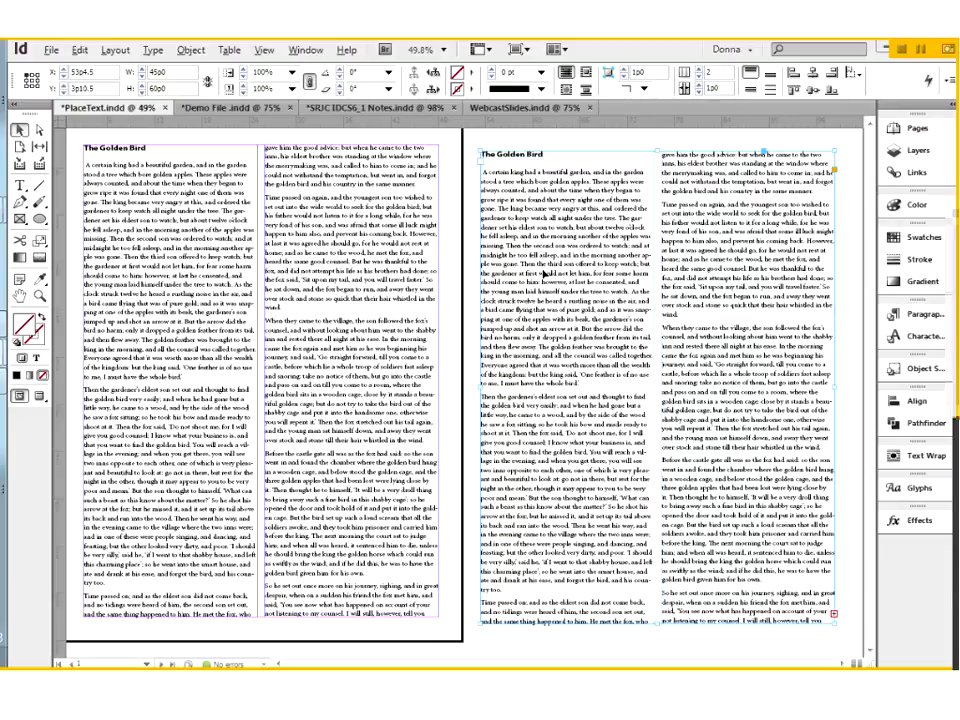
{"action": "key", "text": "ctrl+r"}
{"action": "key", "text": "Delete"}
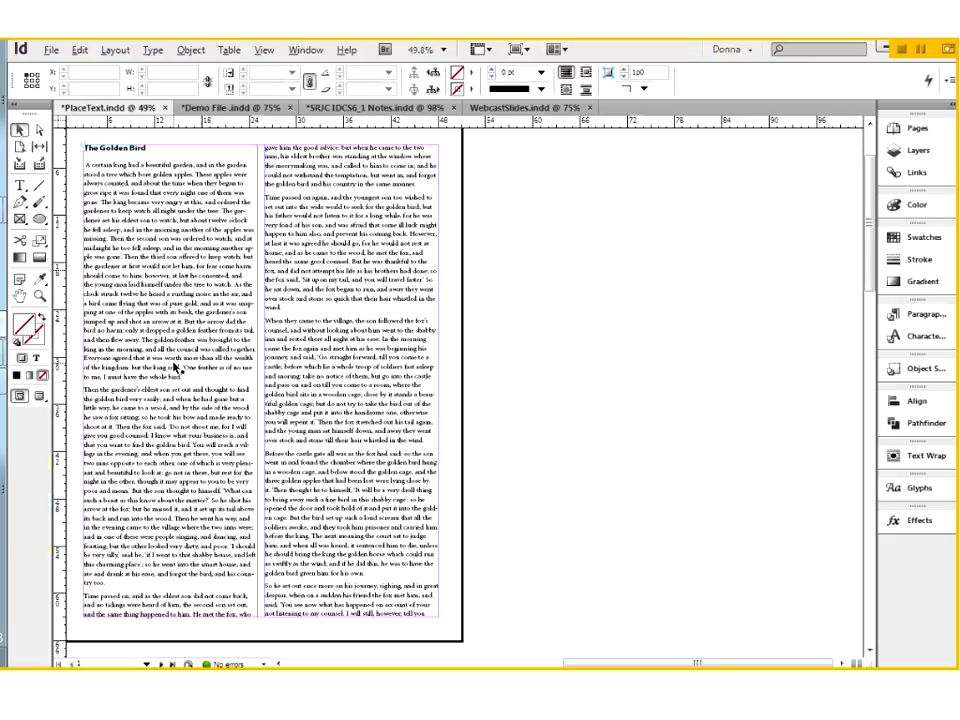
{"action": "key", "text": "ctrl+z"}
{"action": "left_click_drag", "start_coordinate": [210, 424], "coordinate": [353, 434]}
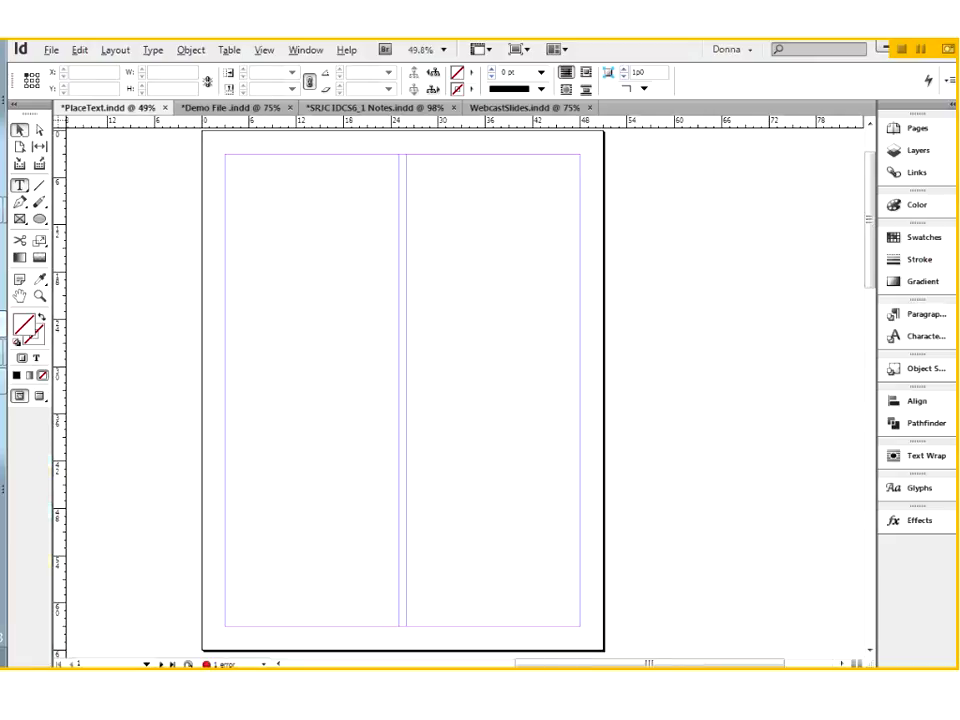
Step: Draw one text frame, 45p0 wide and 60p0 high, filling the page margins across both column guides, and deselect it
{"action": "left_click", "coordinate": [19, 185]}
{"action": "left_click_drag", "start_coordinate": [238, 249], "coordinate": [578, 625]}
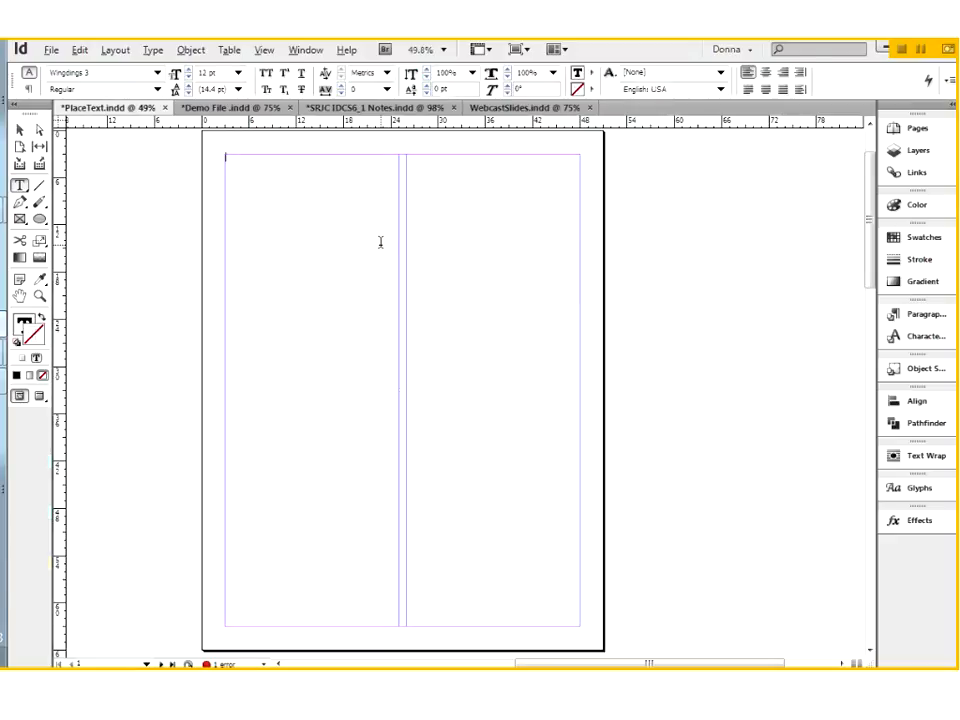
{"action": "left_click", "coordinate": [19, 129]}
{"action": "left_click", "coordinate": [71, 155]}
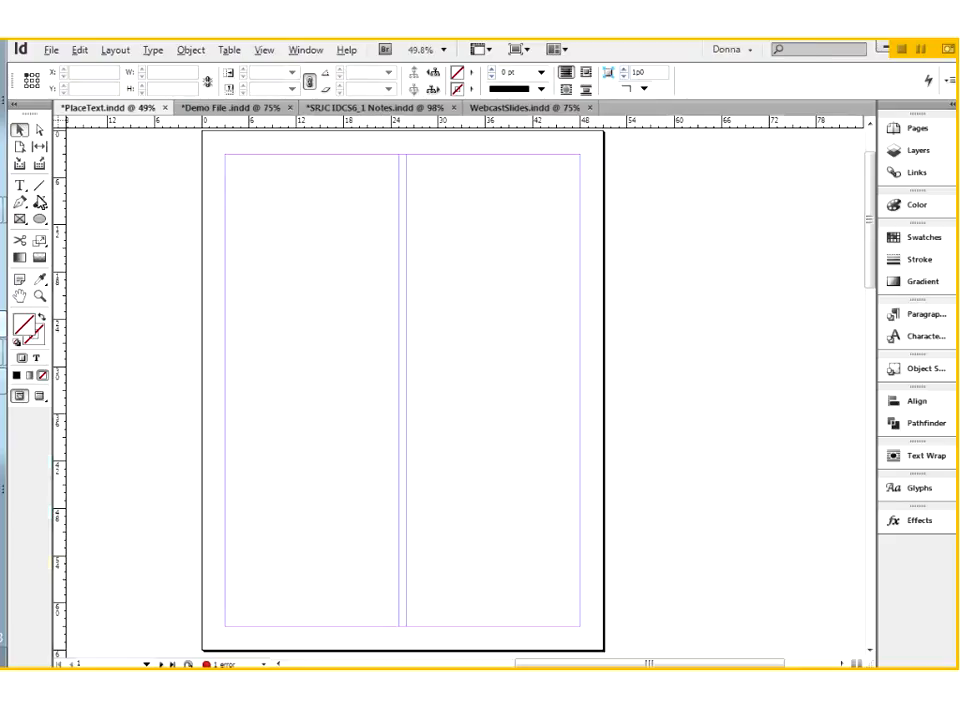
Step: Place ImportShorter.rtf at an insertion point inside the empty margin-wide text frame
{"action": "left_click", "coordinate": [20, 186]}
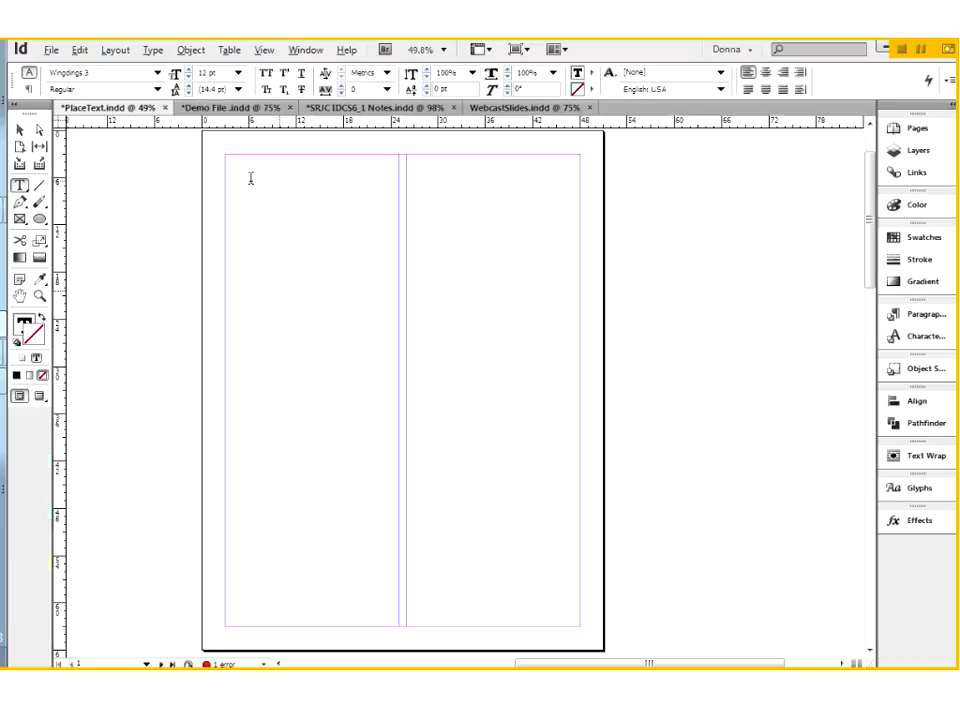
{"action": "left_click", "coordinate": [22, 131]}
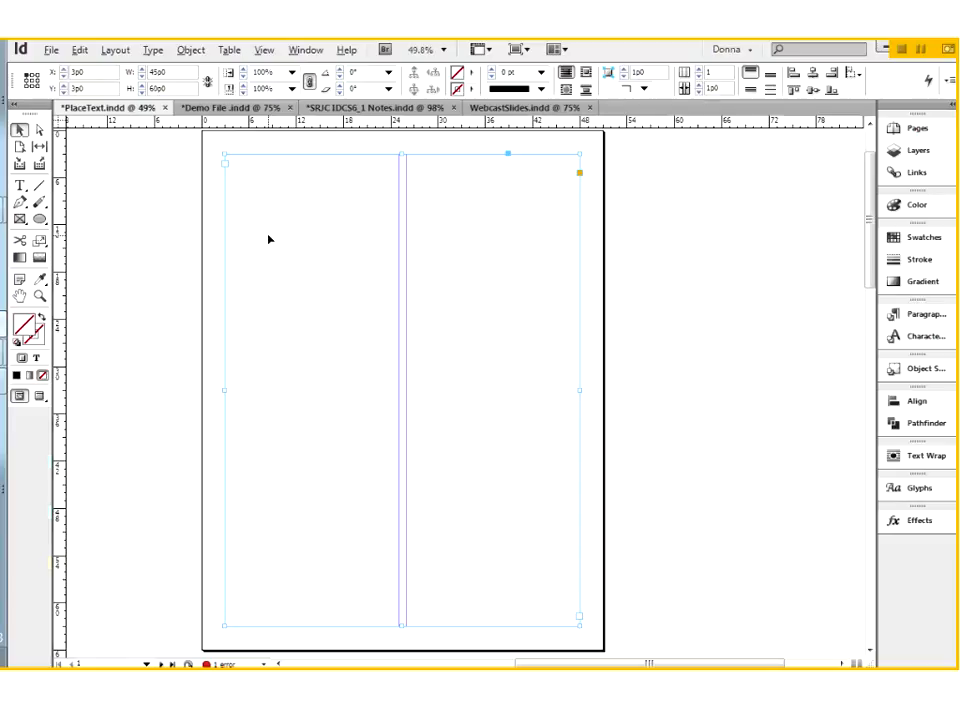
{"action": "left_click", "coordinate": [21, 187]}
{"action": "left_click", "coordinate": [240, 168]}
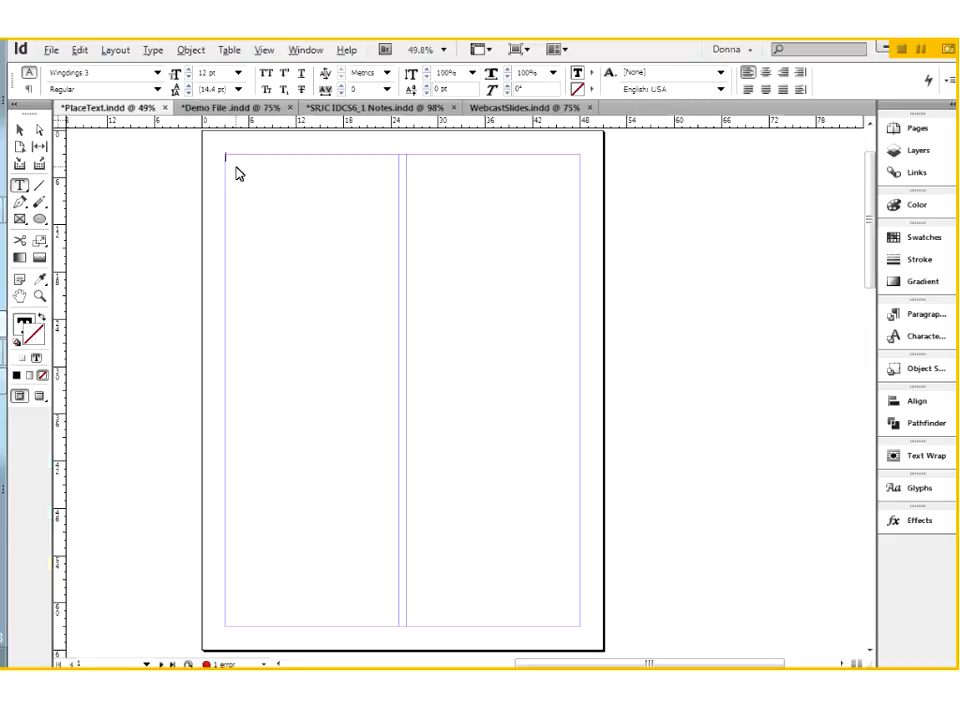
{"action": "key", "text": "ctrl+d"}
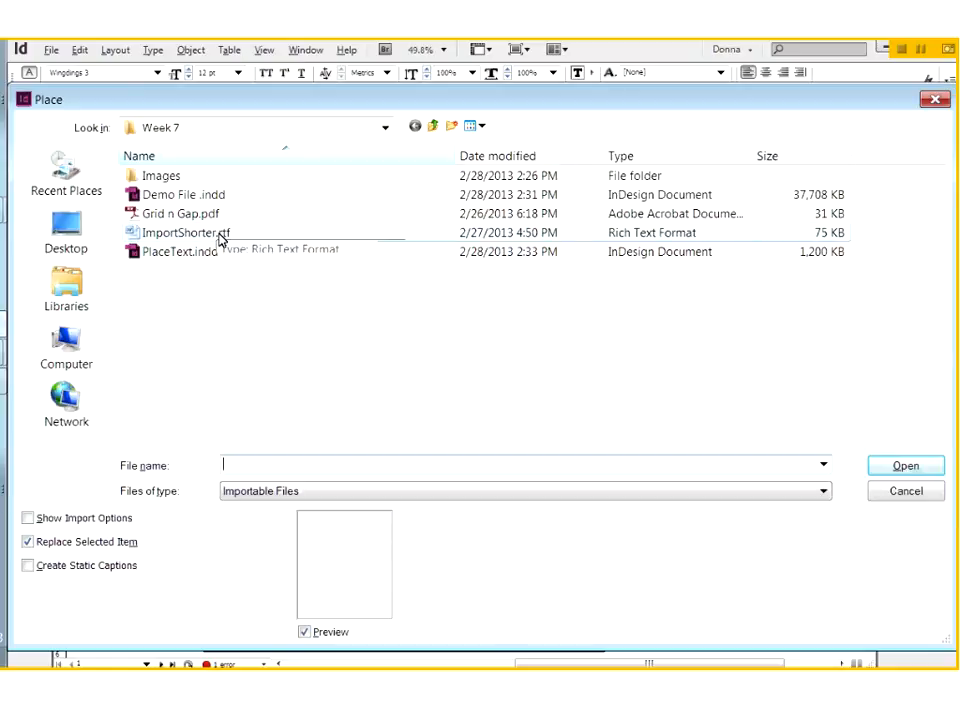
{"action": "left_click", "coordinate": [219, 236]}
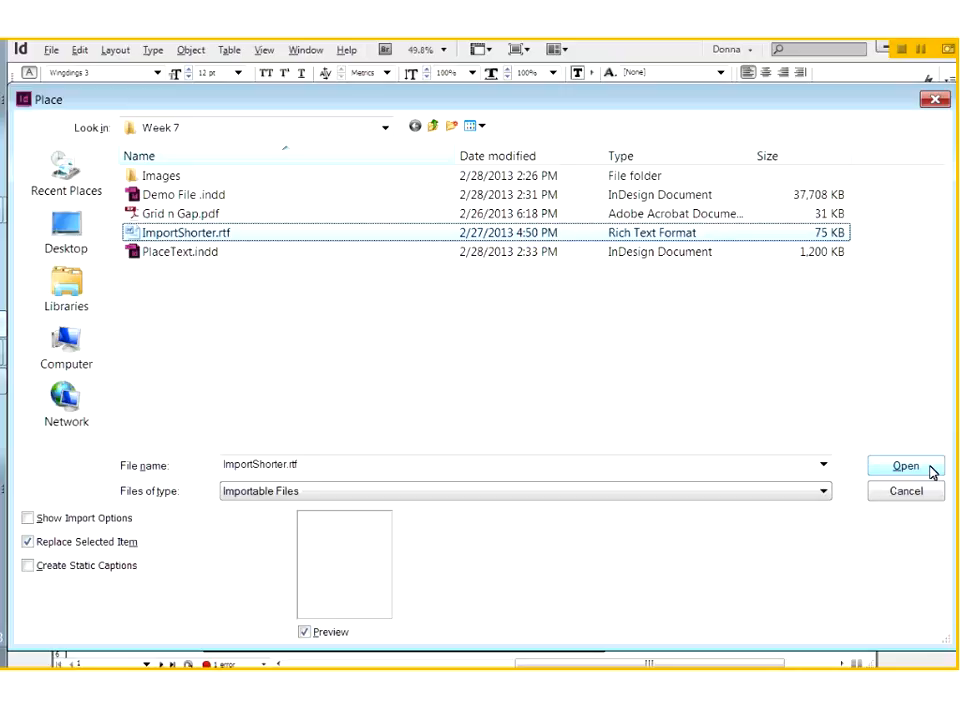
{"action": "left_click", "coordinate": [906, 466]}
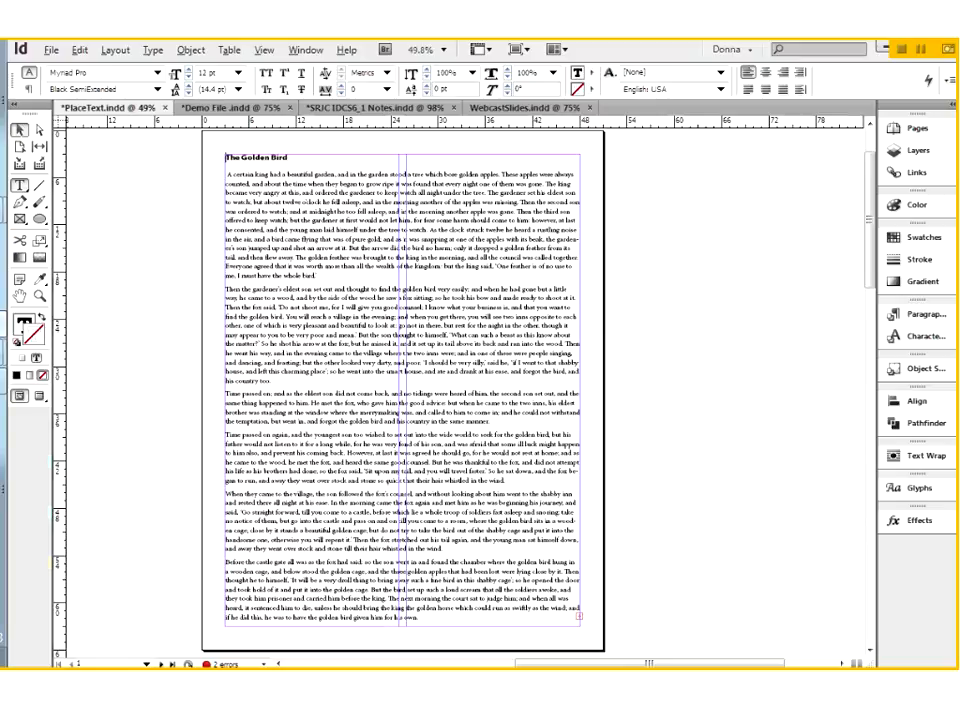
Step: Try moving the filled frame toward the pasteboard, and undo both the move and the text placement, discarding the loaded text
{"action": "key", "text": "Escape"}
{"action": "left_click_drag", "start_coordinate": [259, 478], "coordinate": [621, 483]}
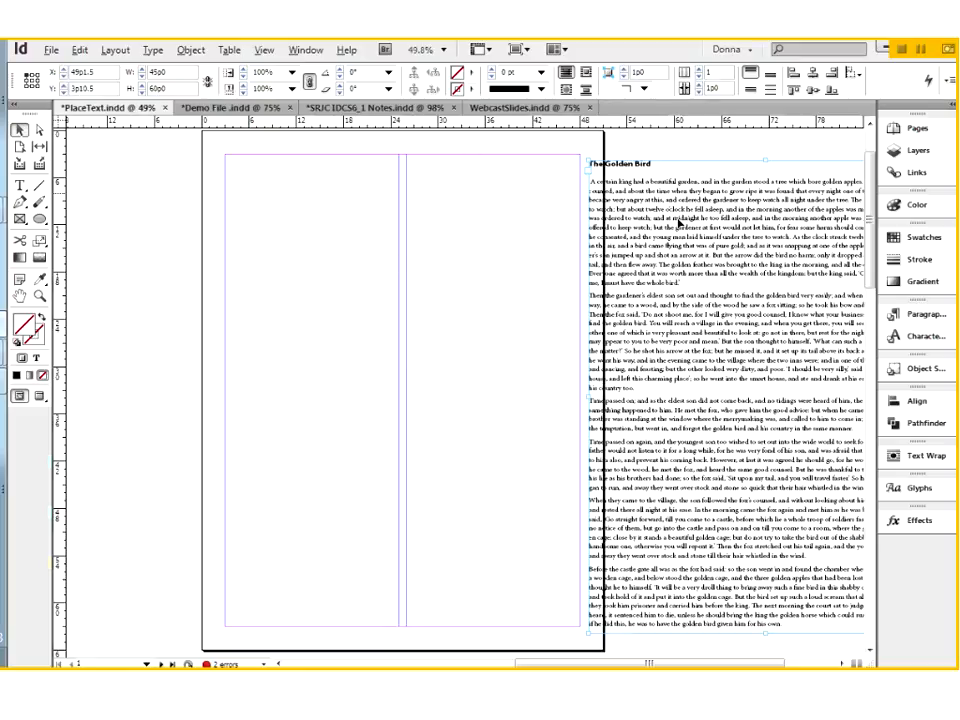
{"action": "key", "text": "ctrl+z"}
{"action": "key", "text": "ctrl+z"}
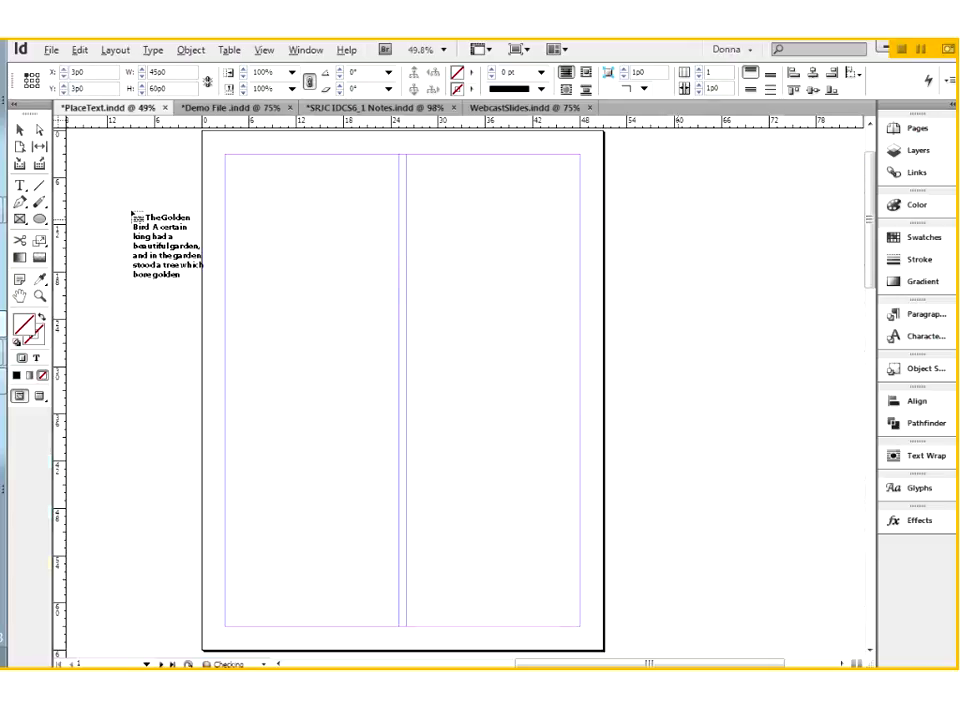
{"action": "key", "text": "shift+p"}
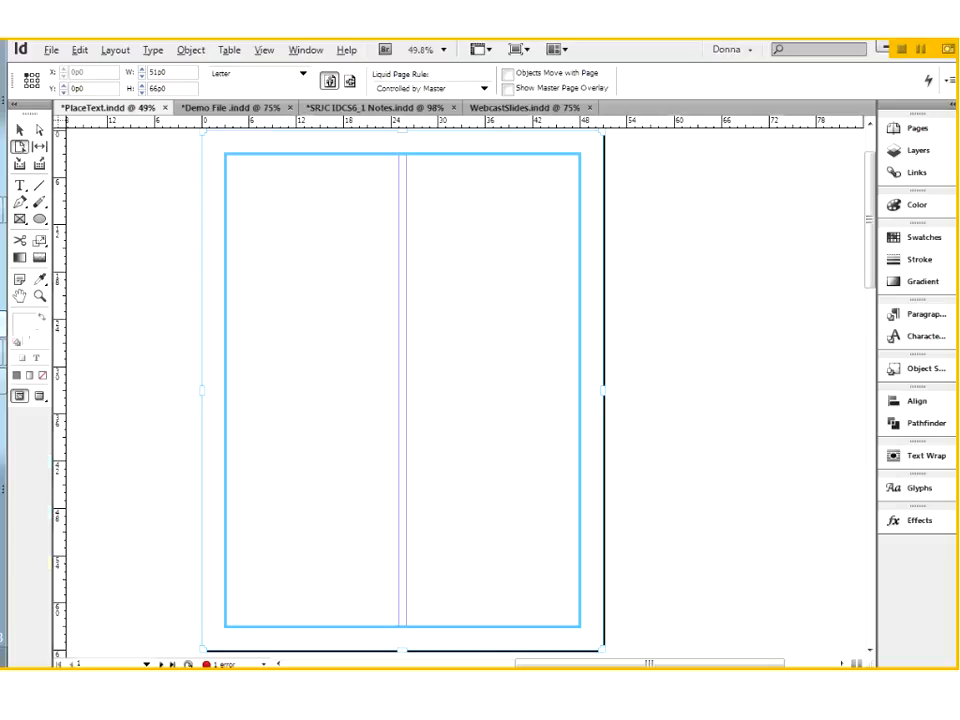
{"action": "key", "text": "v"}
Step: Select the empty margin-wide text frame and place ImportShorter.rtf in it
{"action": "left_click", "coordinate": [295, 270]}
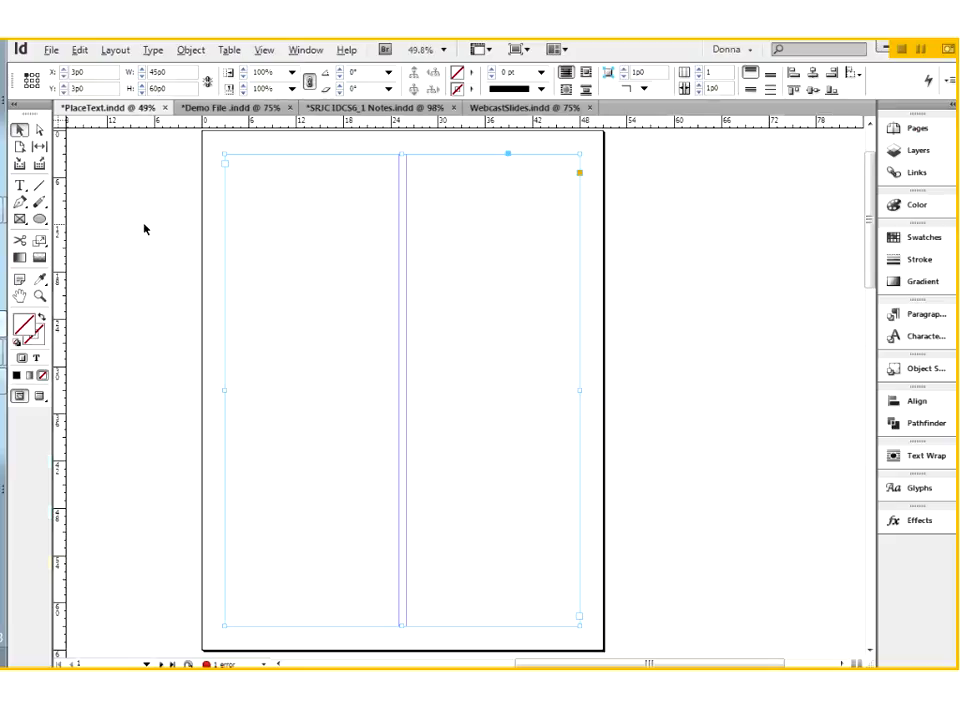
{"action": "key", "text": "ctrl+d"}
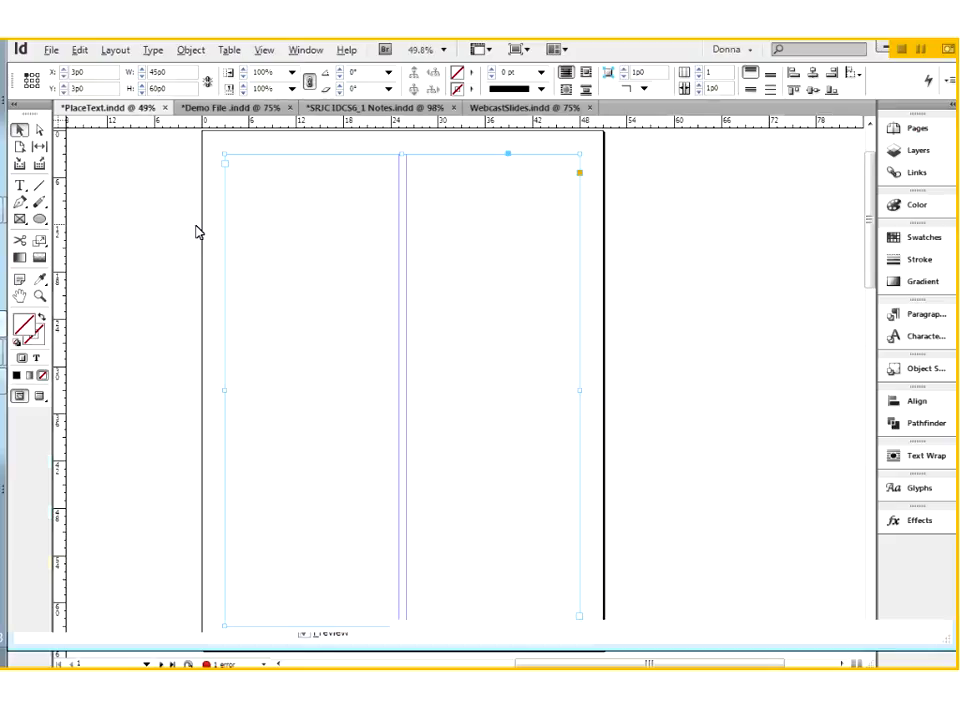
{"action": "left_click", "coordinate": [893, 471]}
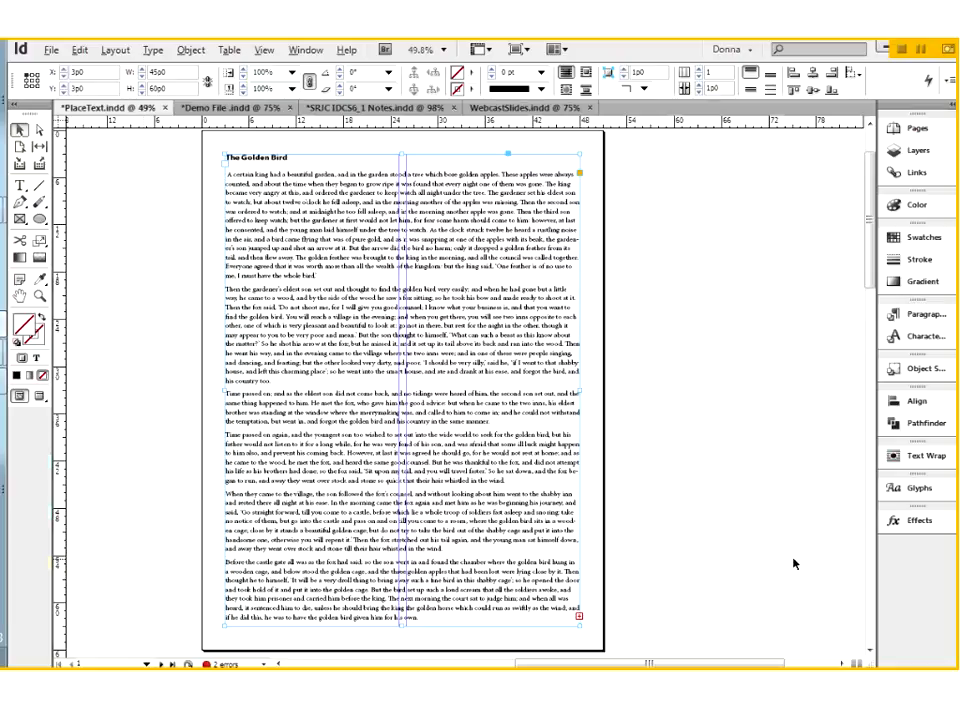
Step: In Demo File .indd, draw a rectangle about 28p6 by 22p2 on the Text Frames page and delete it
{"action": "left_click", "coordinate": [238, 108]}
{"action": "left_click", "coordinate": [39, 219]}
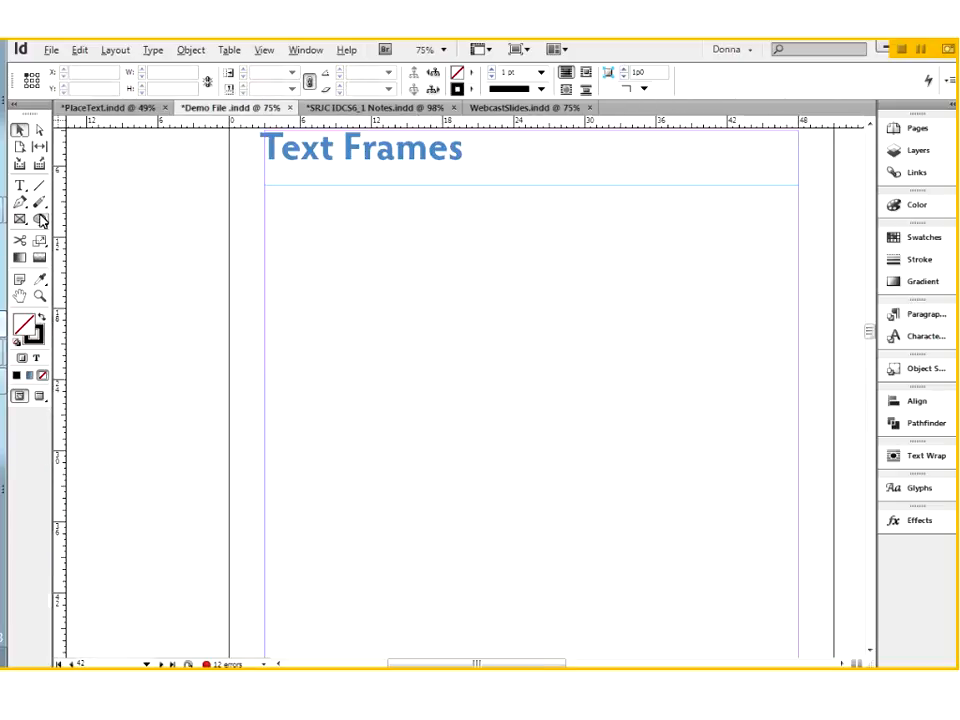
{"action": "left_click", "coordinate": [46, 224]}
{"action": "left_click", "coordinate": [90, 217]}
{"action": "left_click_drag", "start_coordinate": [311, 318], "coordinate": [647, 555]}
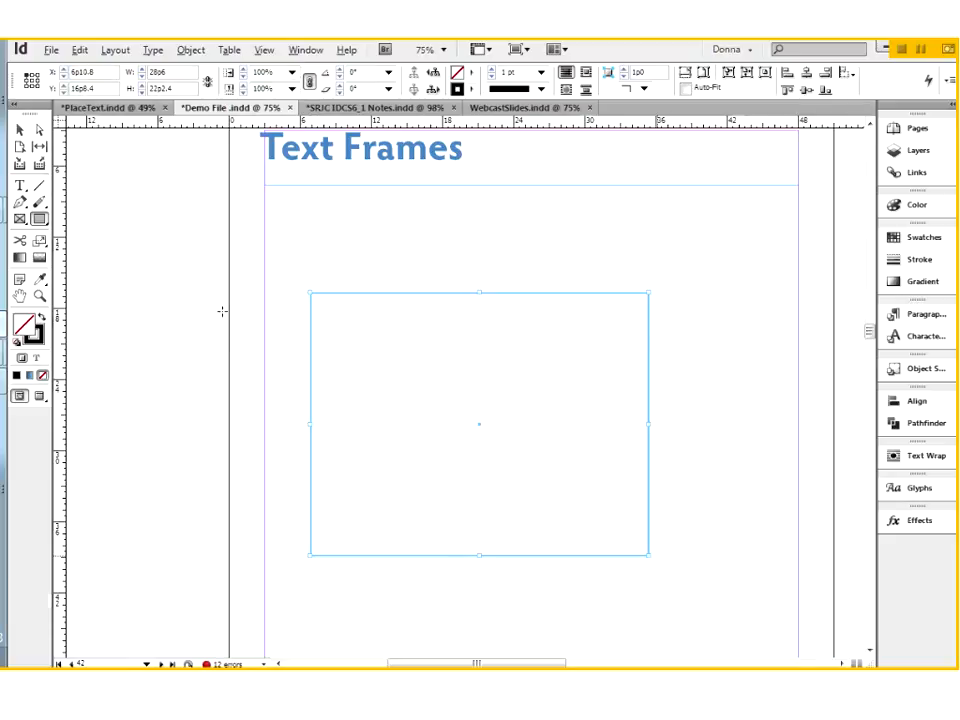
{"action": "key", "text": "Delete"}
Step: Draw a rectangular graphic frame about 27p0 by 21p7 under the Text Frames heading and align it to the page's left margin
{"action": "left_click", "coordinate": [22, 219]}
{"action": "left_click_drag", "start_coordinate": [289, 293], "coordinate": [604, 529]}
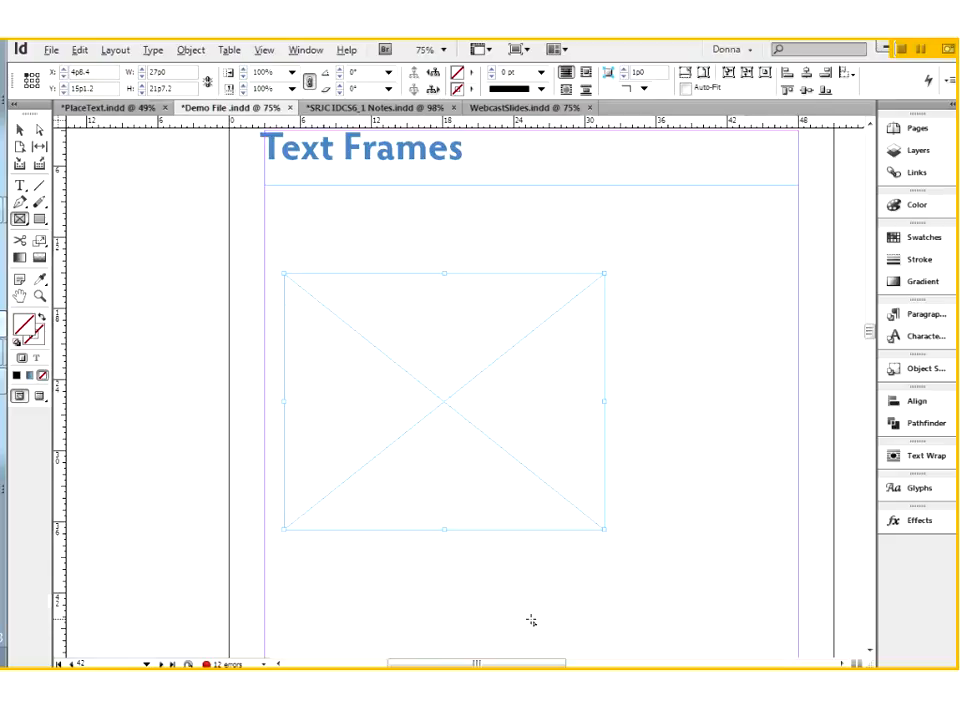
{"action": "left_click", "coordinate": [19, 130]}
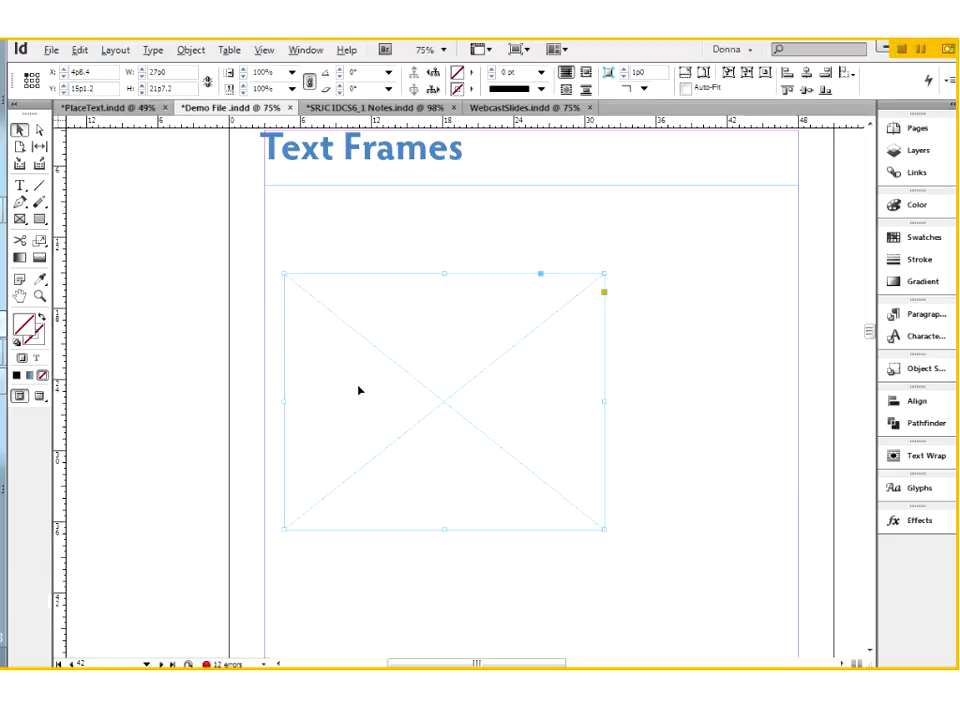
{"action": "left_click_drag", "start_coordinate": [441, 405], "coordinate": [421, 402]}
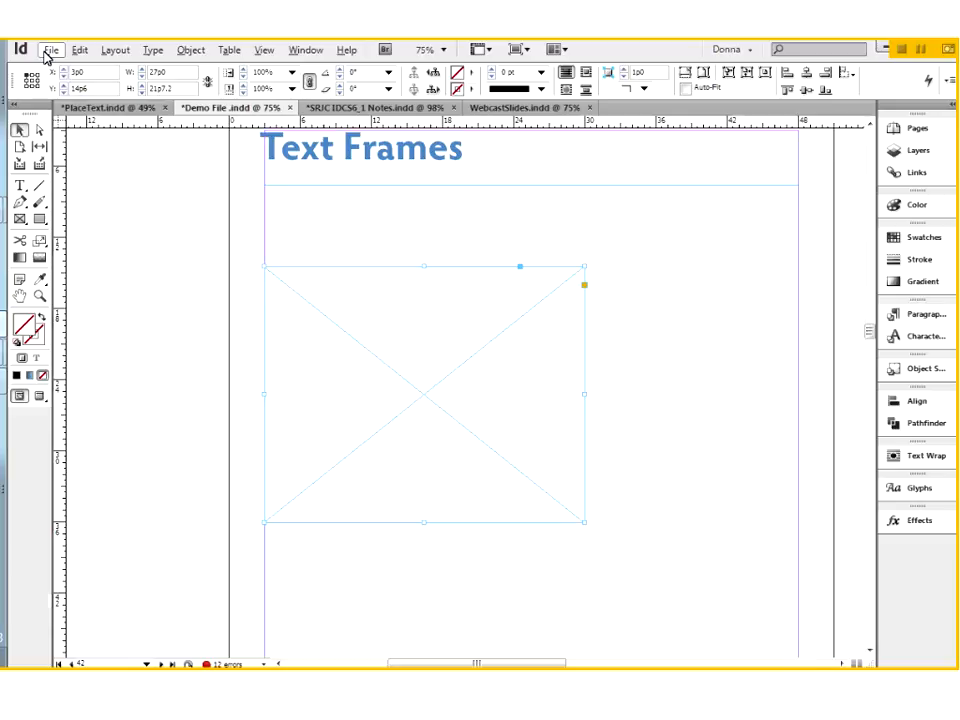
Step: Place ImportShorter.rtf in the graphic frame and undo the placement, keeping the text loaded
{"action": "key", "text": "ctrl+d"}
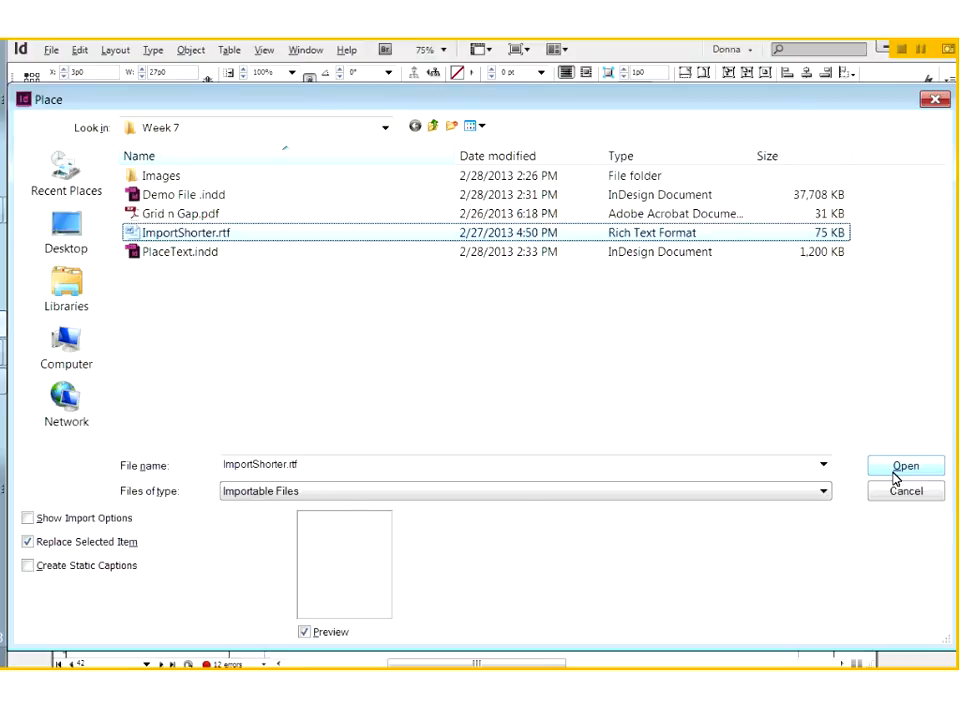
{"action": "left_click", "coordinate": [905, 467]}
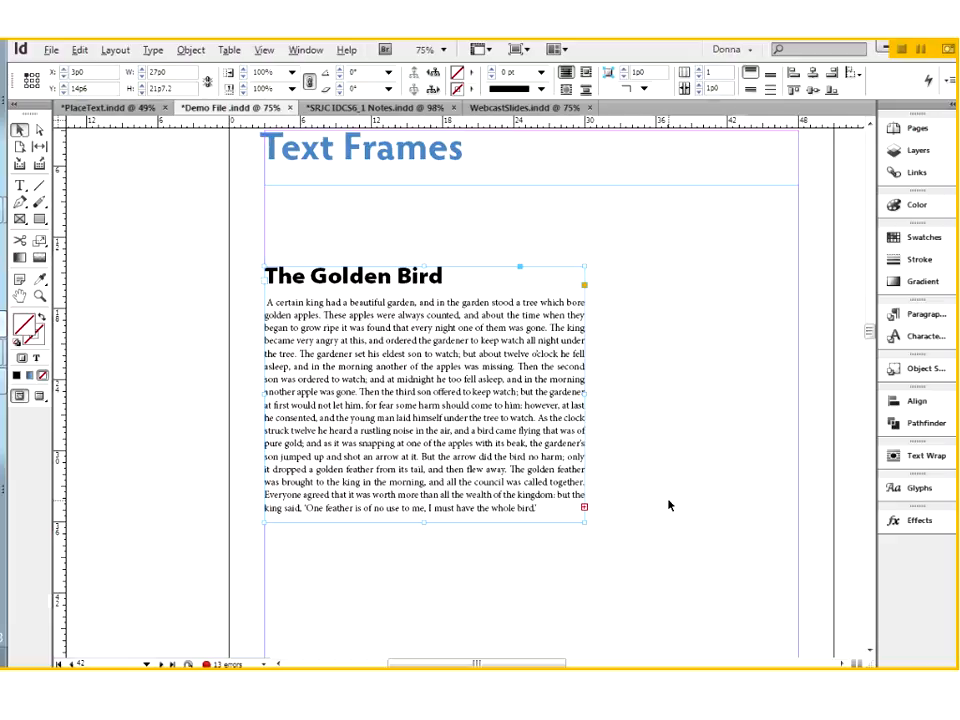
{"action": "key", "text": "ctrl+z"}
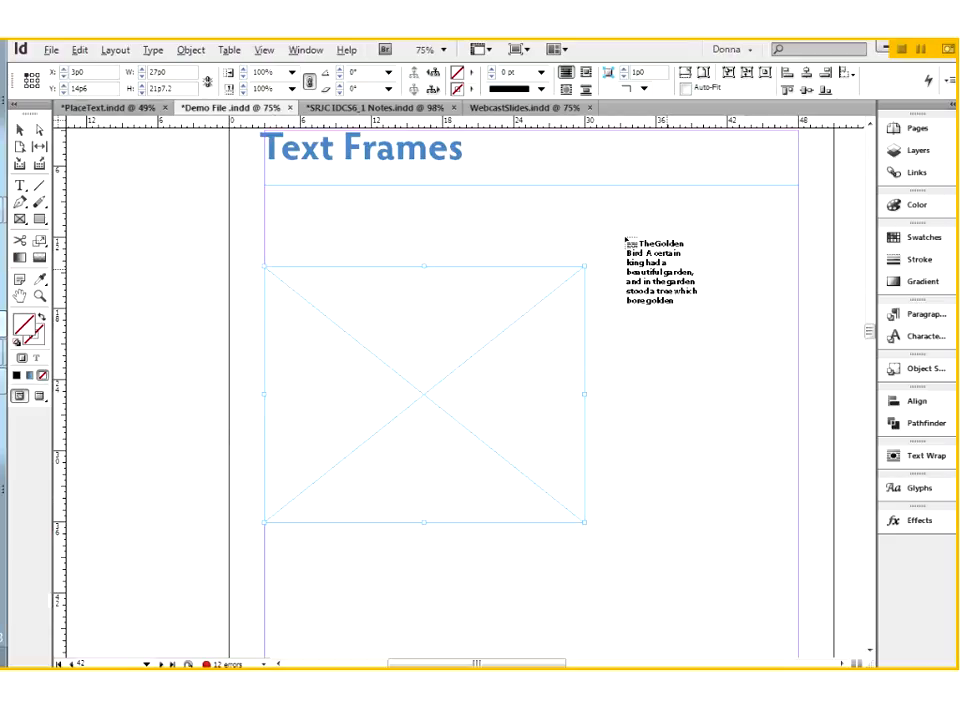
Step: Place the loaded text in a new frame about 14p11 by 36p0 at the page's right margin, and delete the empty graphic frame
{"action": "left_click_drag", "start_coordinate": [621, 221], "coordinate": [797, 647]}
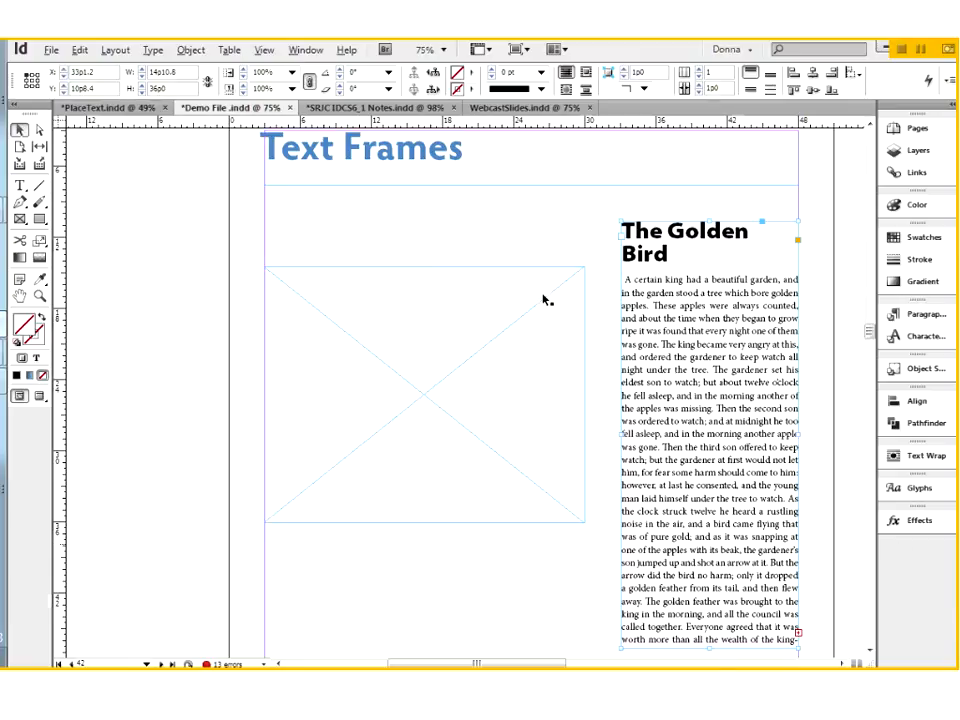
{"action": "left_click", "coordinate": [577, 283]}
{"action": "key", "text": "Delete"}
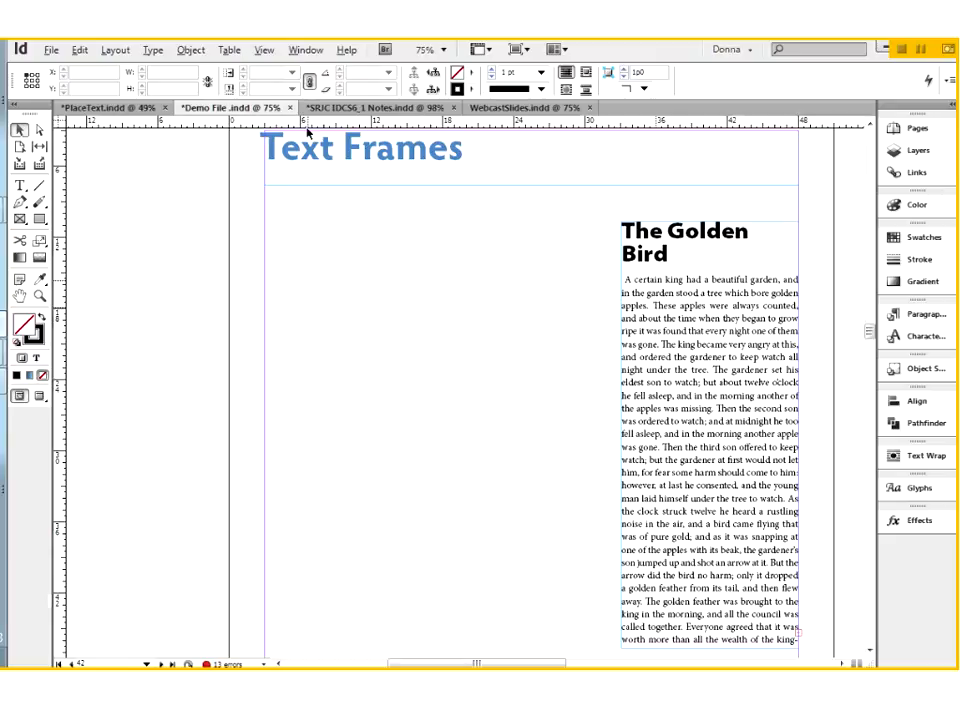
Step: In PlaceText.indd, replace "garden" after "beautiful" in the first sentence with the filler text "alskdjf ;alkdfj ;alskdfj ;askldfj"
{"action": "left_click", "coordinate": [110, 107]}
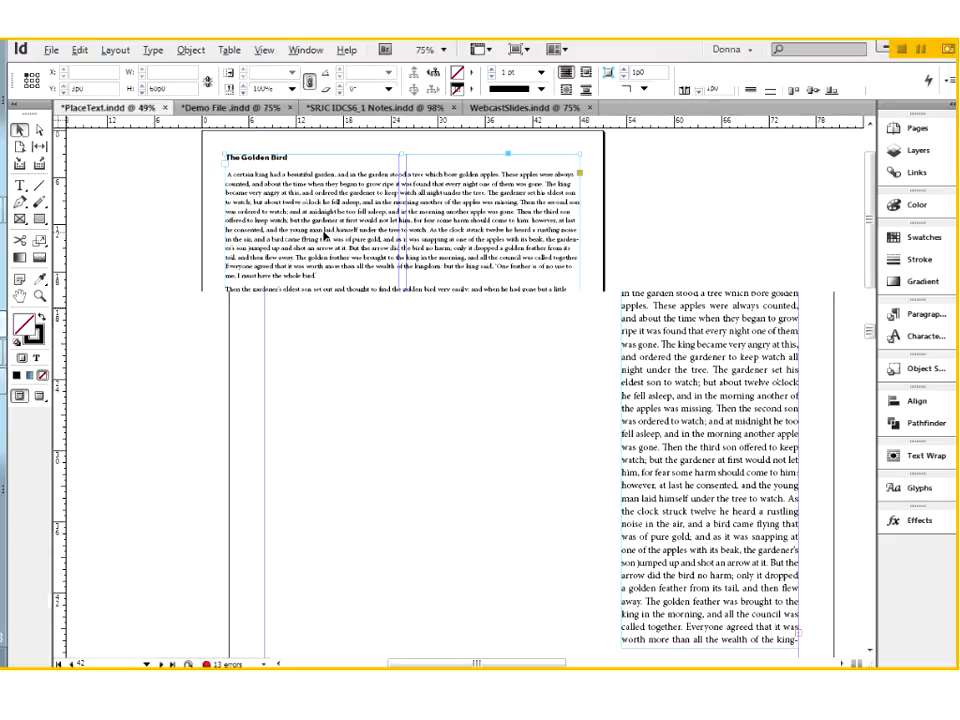
{"action": "key", "text": "ctrl+space"}
{"action": "mouse_move", "coordinate": [208, 142]}
{"action": "left_mouse_down"}
{"action": "mouse_move", "coordinate": [240, 217]}
{"action": "mouse_move", "coordinate": [619, 408]}
{"action": "left_mouse_up"}
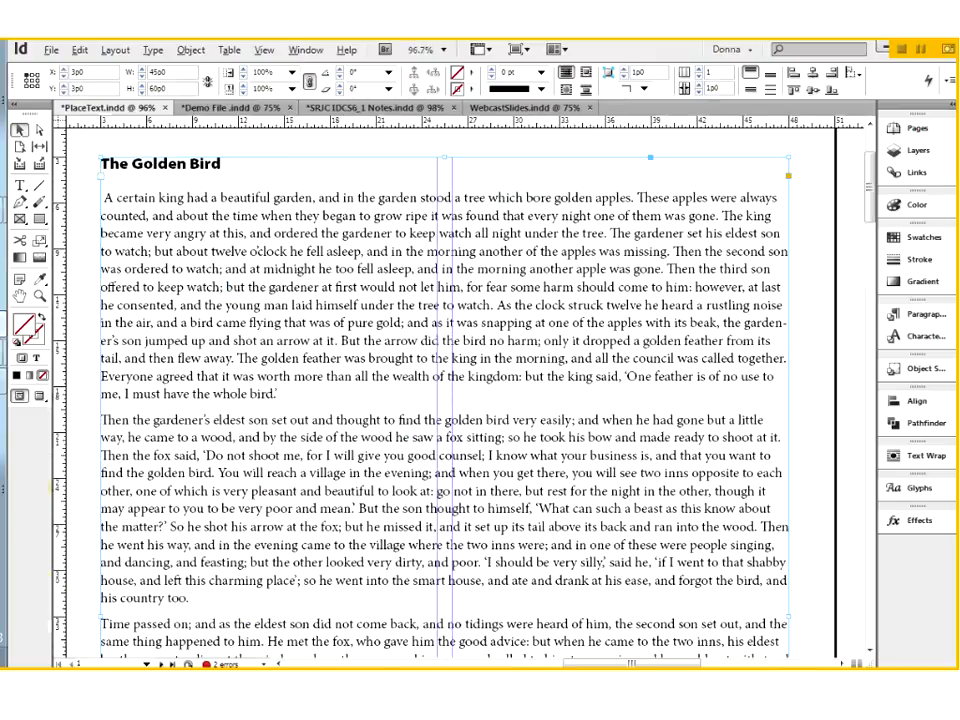
{"action": "key", "text": "t"}
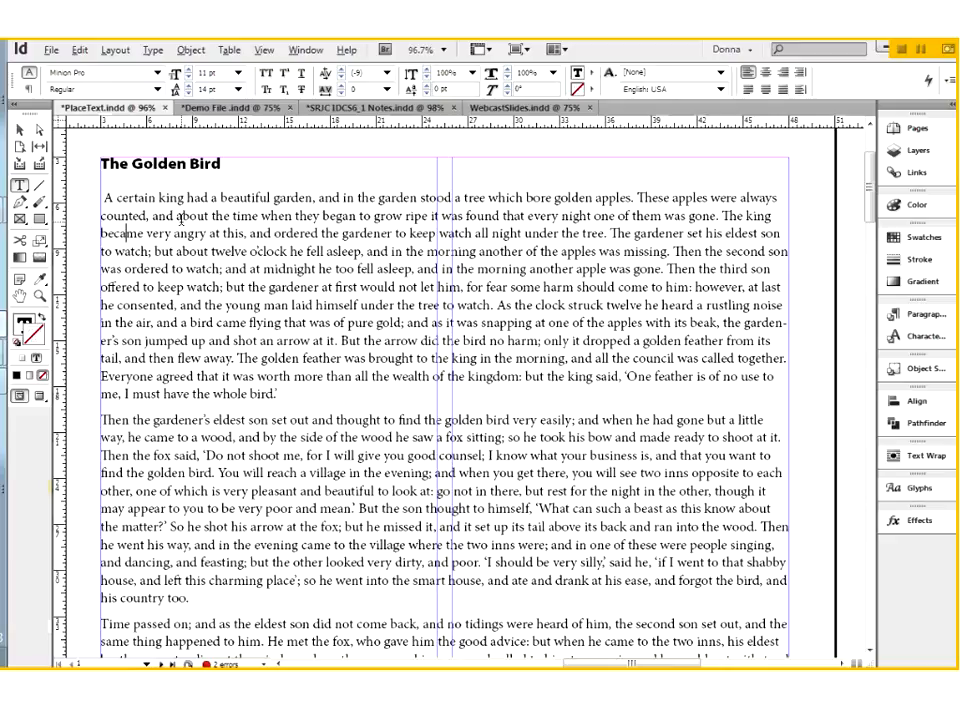
{"action": "left_click", "coordinate": [313, 198]}
{"action": "key", "text": "BackSpace"}
{"action": "key", "text": "BackSpace"}
{"action": "key", "text": "BackSpace"}
{"action": "key", "text": "BackSpace"}
{"action": "key", "text": "BackSpace"}
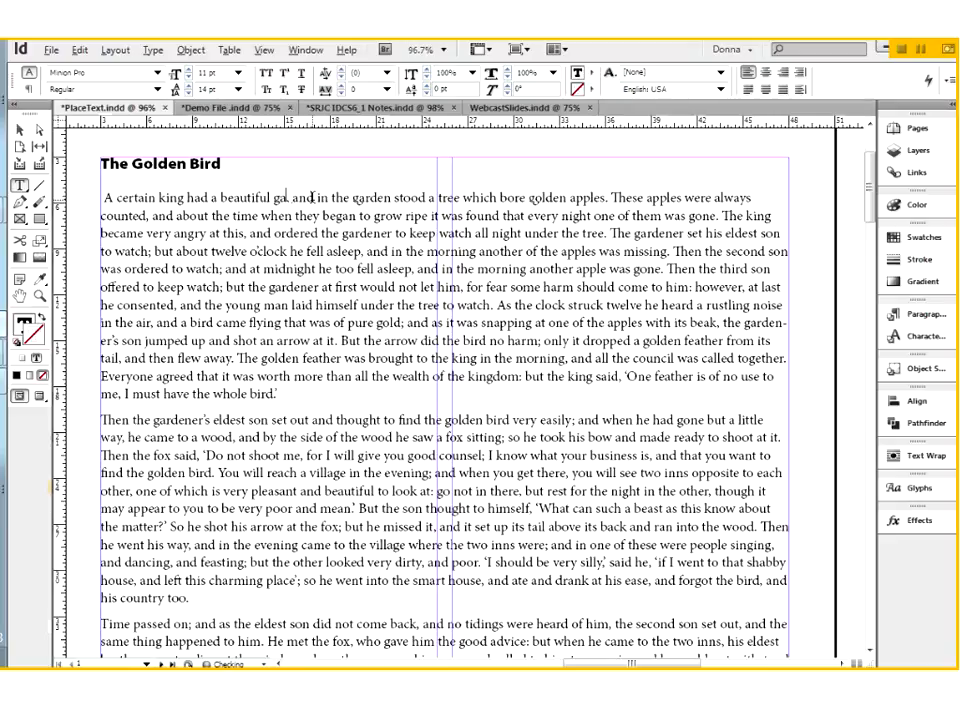
{"action": "key", "text": "BackSpace"}
{"action": "key", "text": "BackSpace"}
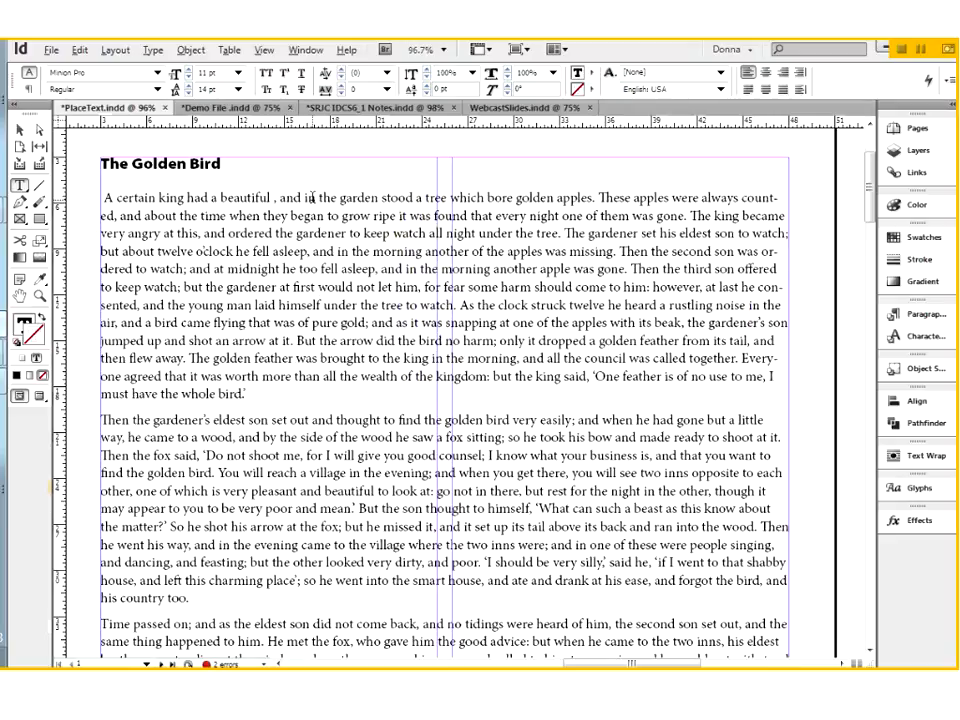
{"action": "type", "text": "alskdjfjalk"}
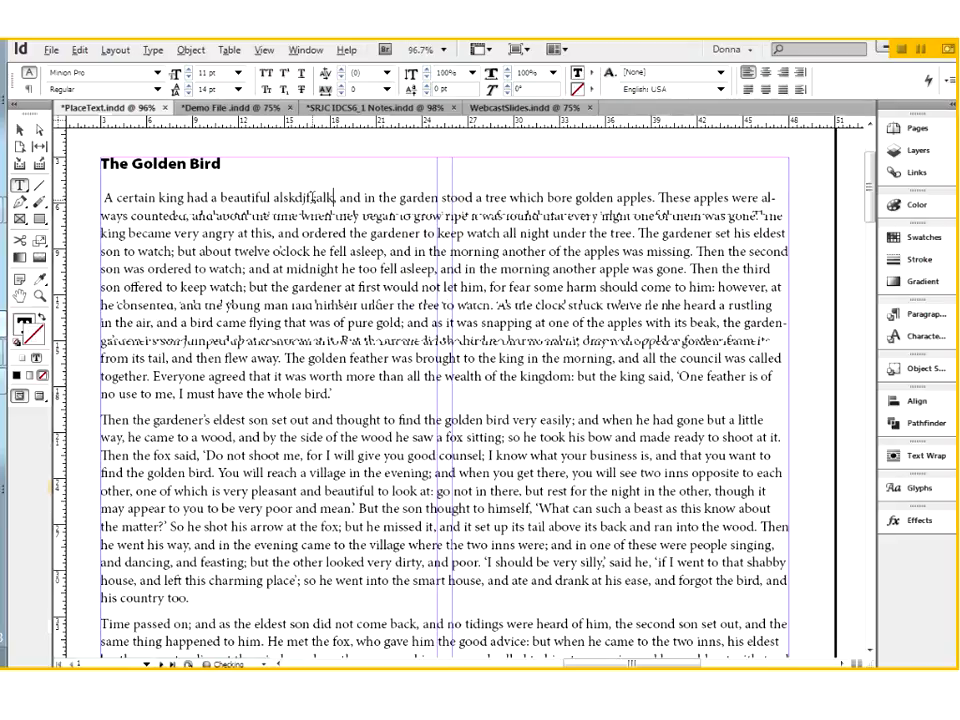
{"action": "type", "text": "dfj ;alskdfj ;askldfj"}
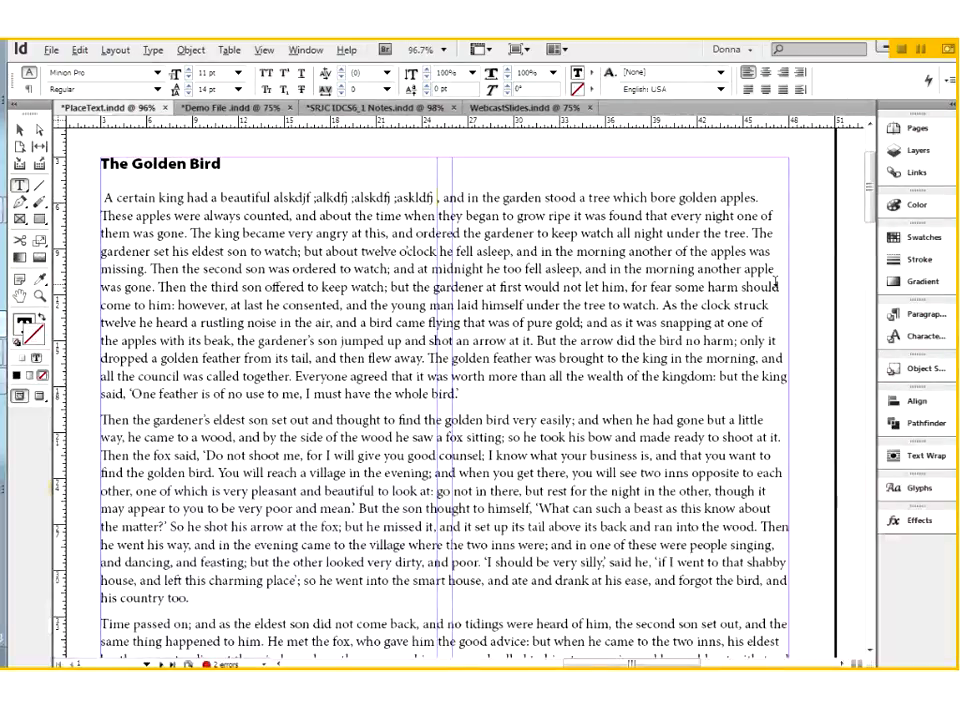
Step: Insert the sentence "I want to try one of those apples." after "golden apples." in the first paragraph
{"action": "left_click", "coordinate": [761, 199]}
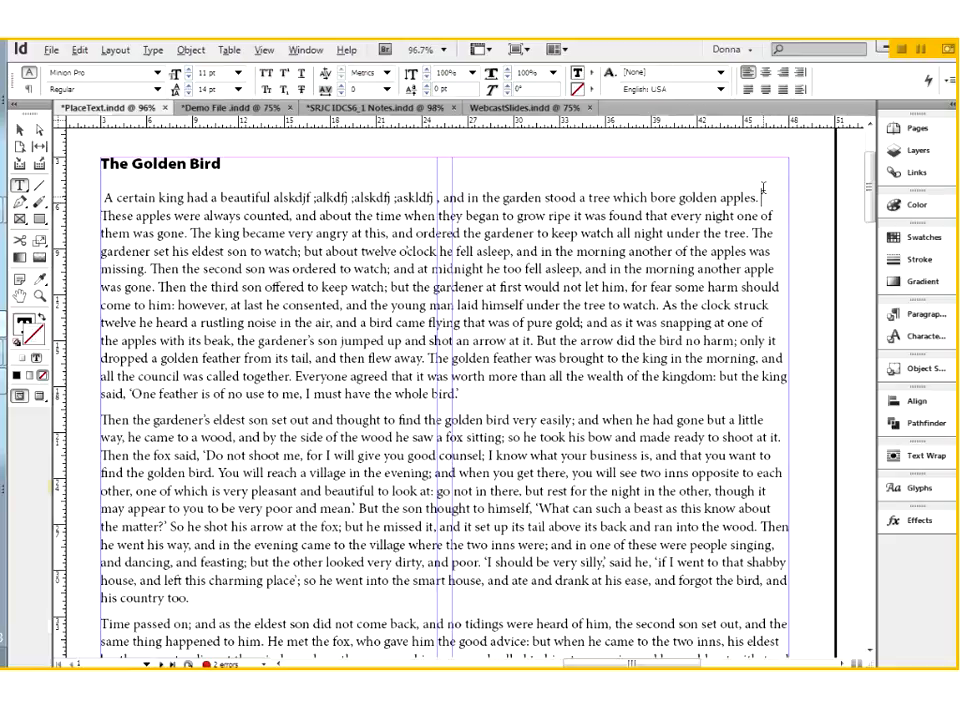
{"action": "type", "text": "I w"}
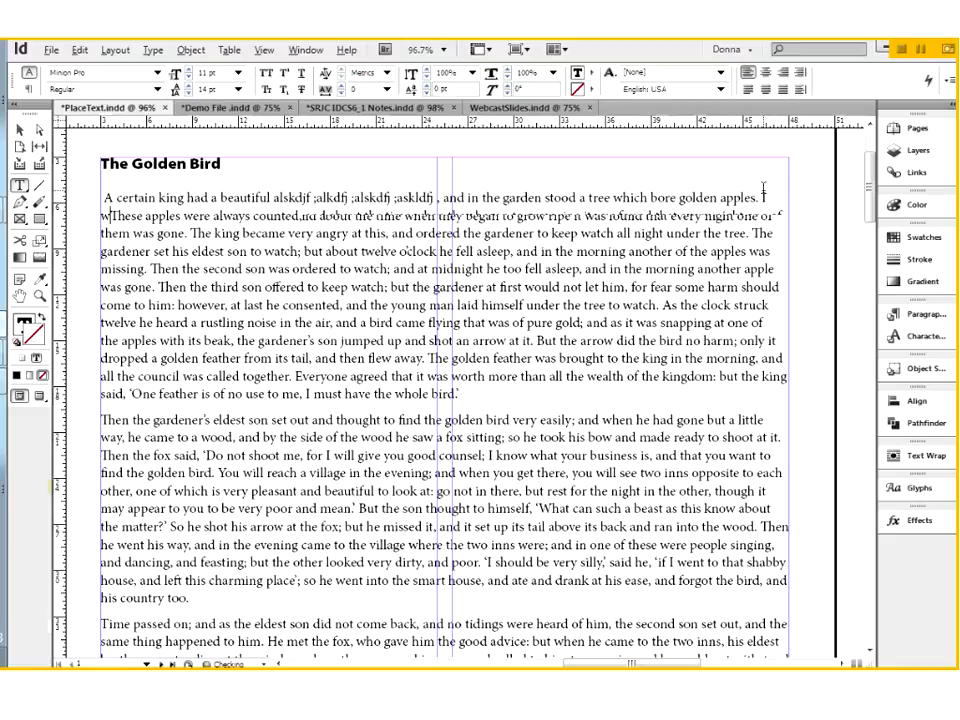
{"action": "type", "text": "ant"}
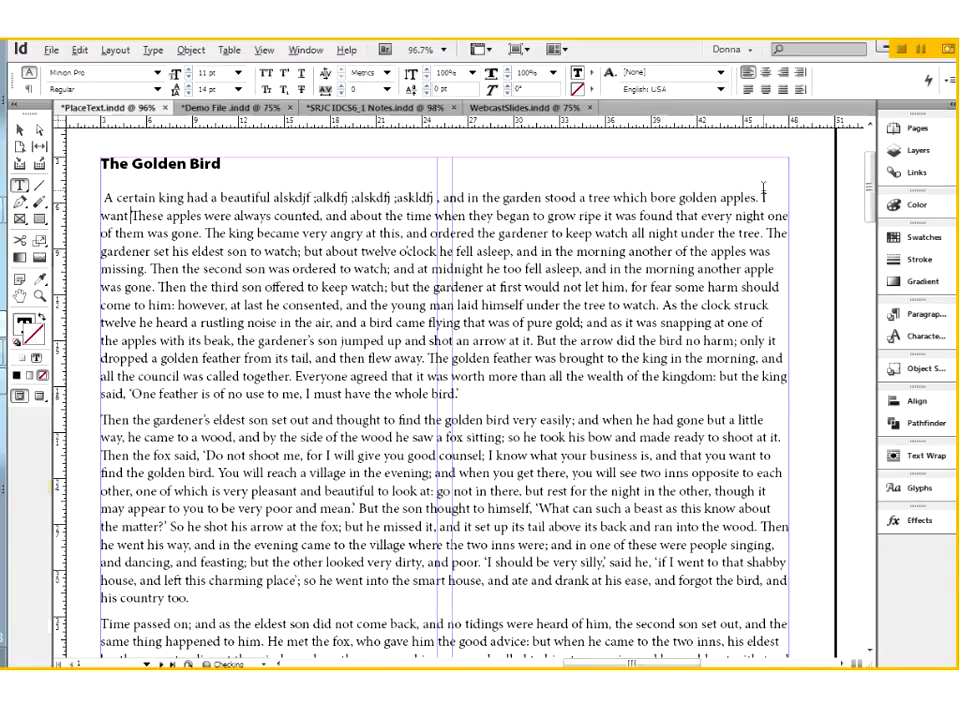
{"action": "type", "text": "to try one of those apples."}
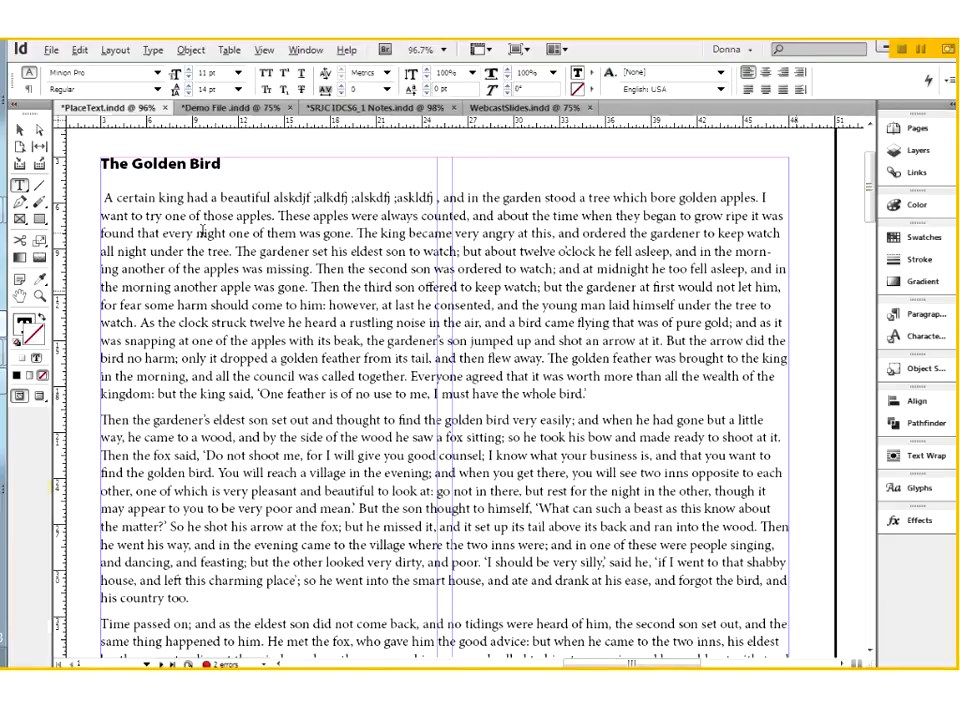
Step: Compare the character formatting and paragraph formatting options available for the word "certain" in the first sentence
{"action": "double_click", "coordinate": [137, 197]}
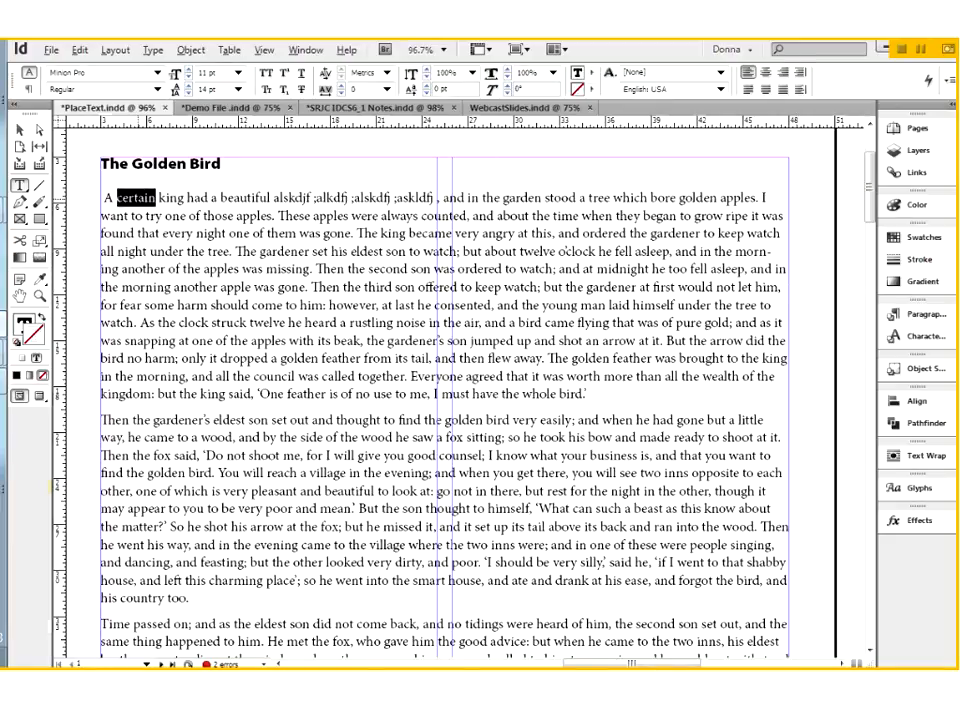
{"action": "left_click", "coordinate": [149, 202]}
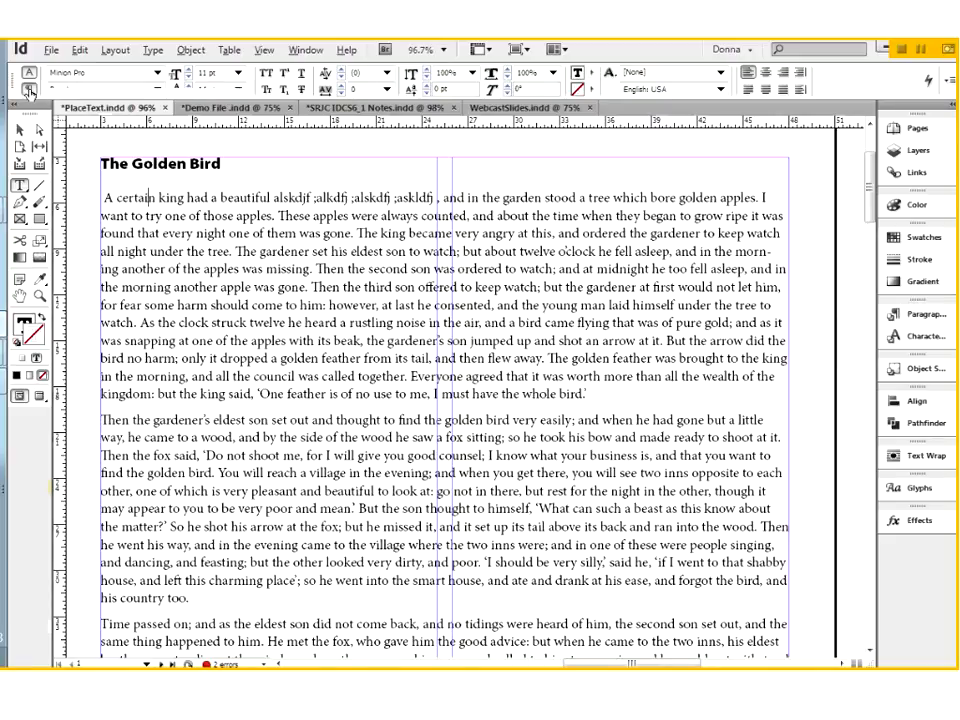
{"action": "left_click", "coordinate": [30, 90]}
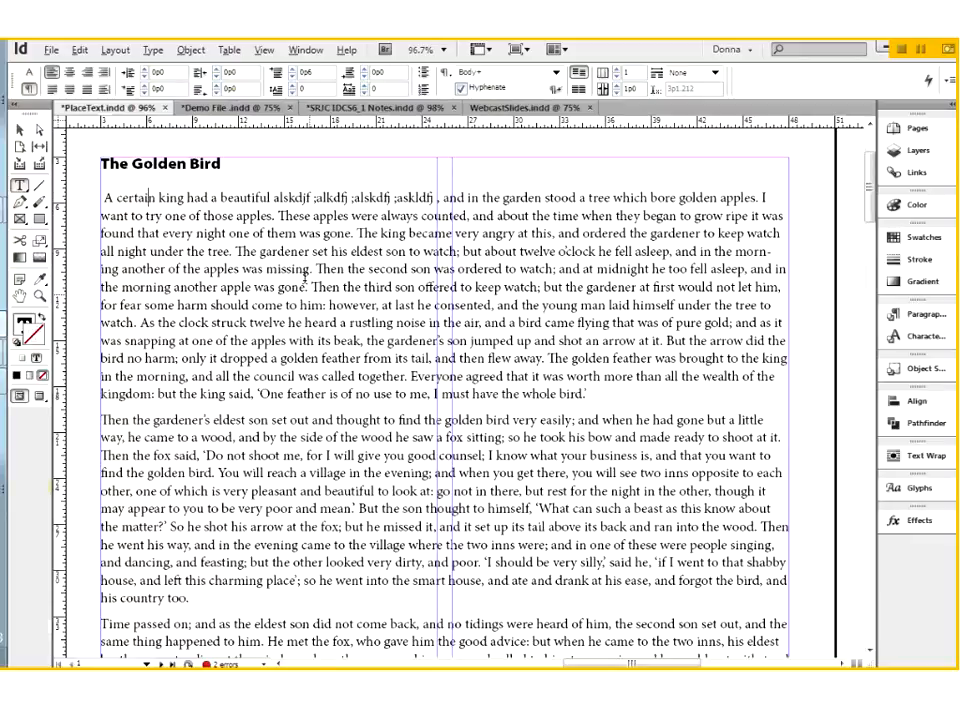
{"action": "left_click", "coordinate": [29, 74]}
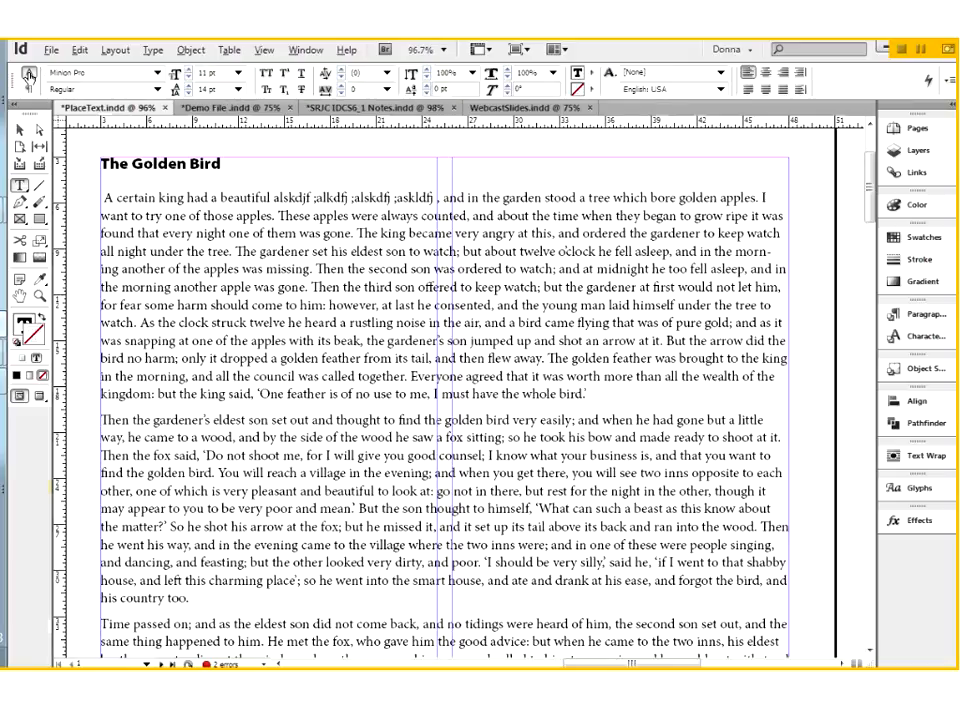
Step: Apply the Bold Cond Subhead font style to the word "certain" in the first sentence
{"action": "double_click", "coordinate": [137, 197]}
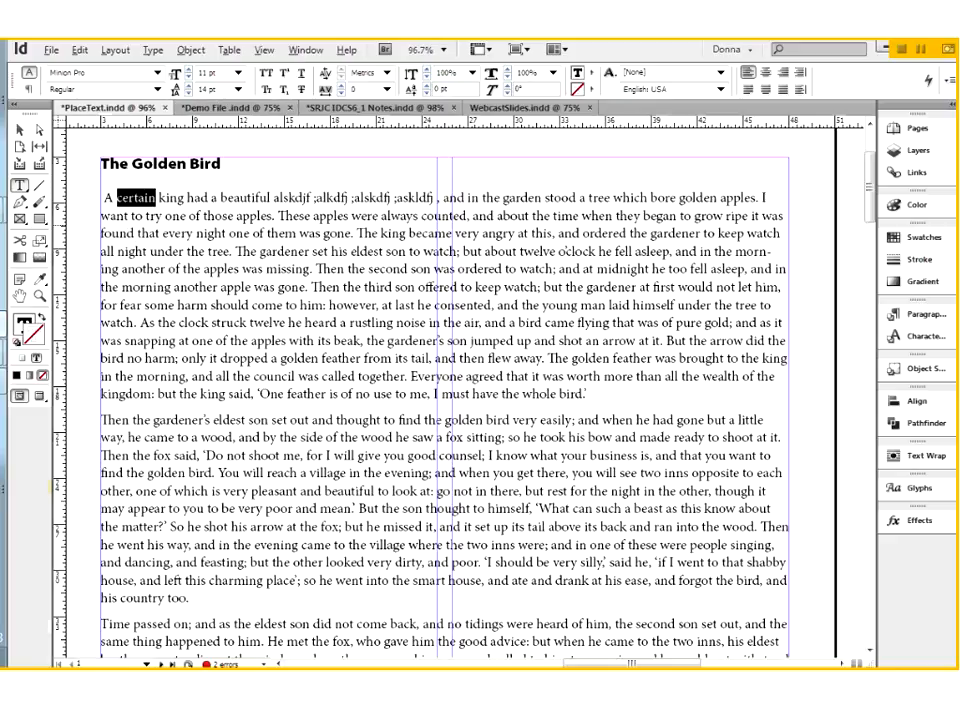
{"action": "left_click", "coordinate": [159, 90]}
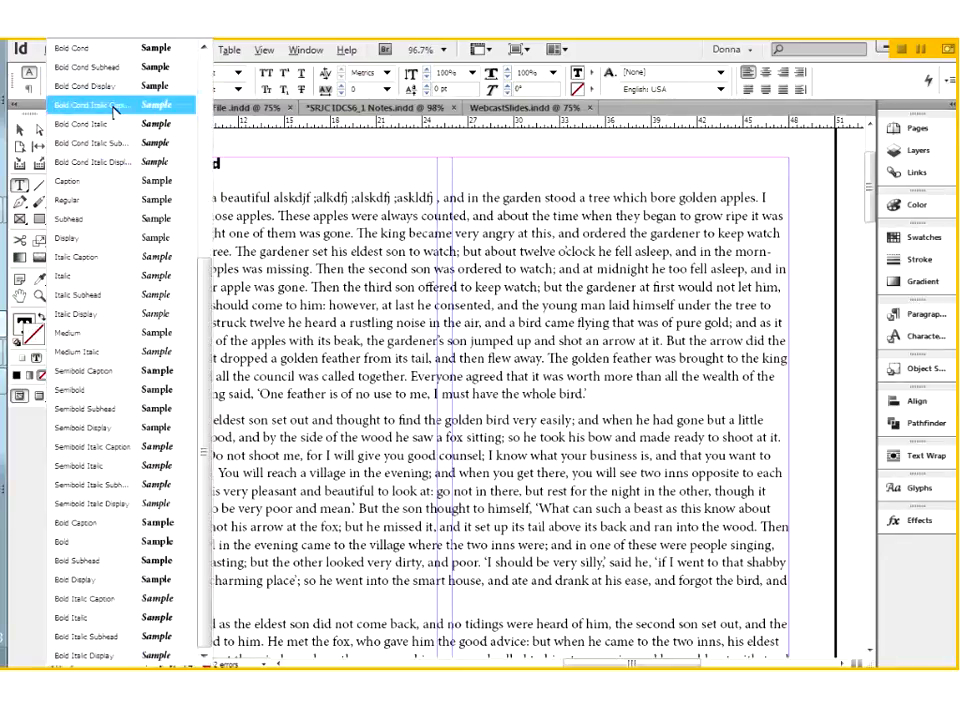
{"action": "left_click", "coordinate": [120, 68]}
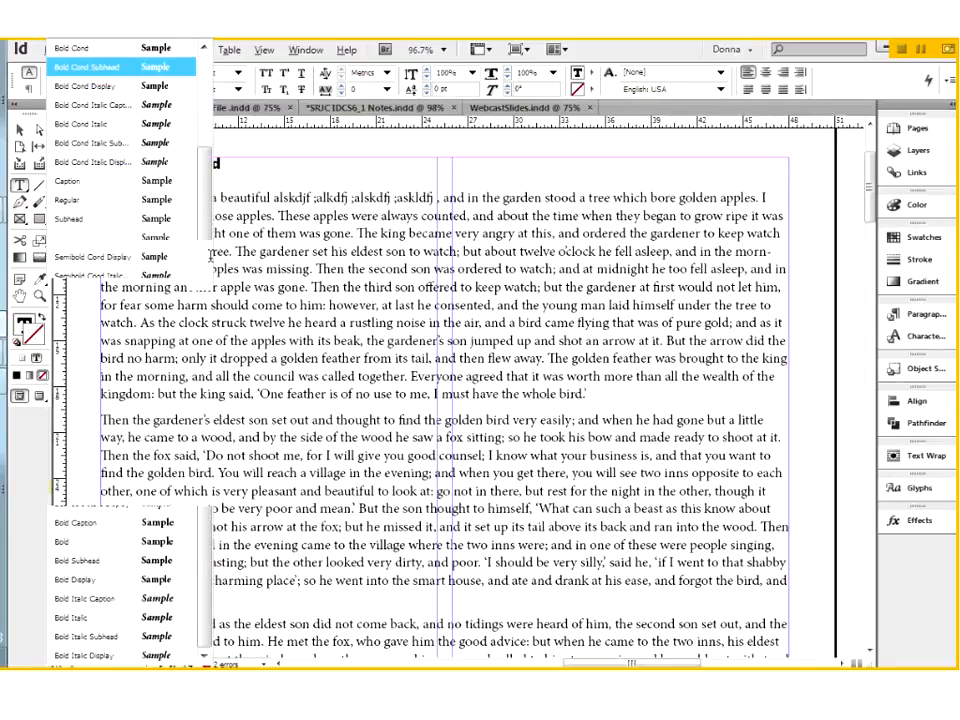
{"action": "left_click", "coordinate": [173, 213]}
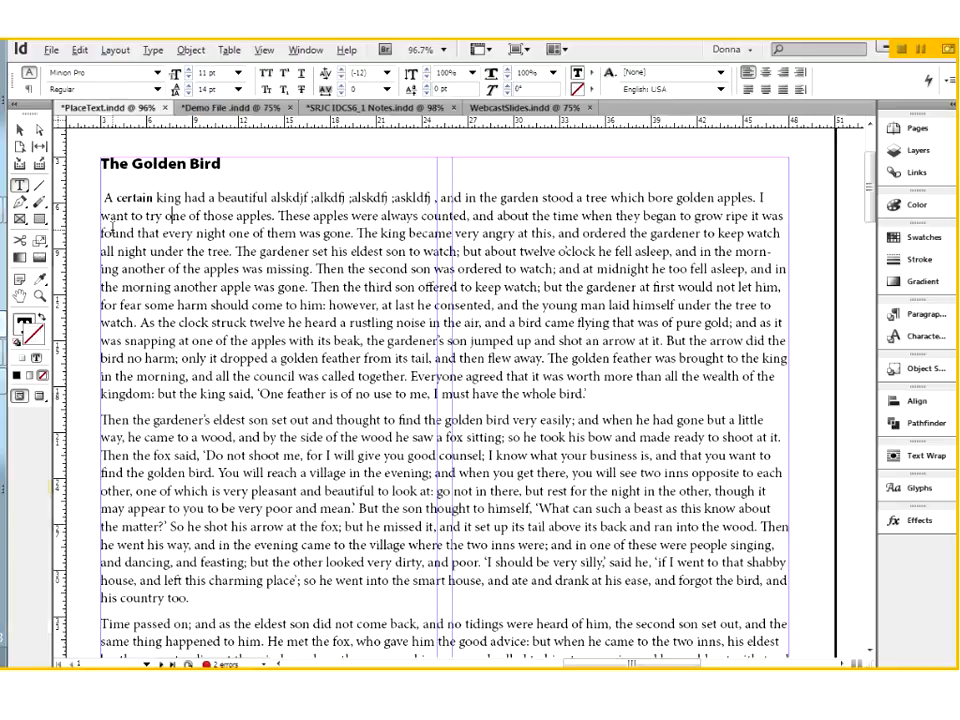
Step: Set the font style of the word "certain" to Bold Cond and inspect it up close
{"action": "double_click", "coordinate": [135, 197]}
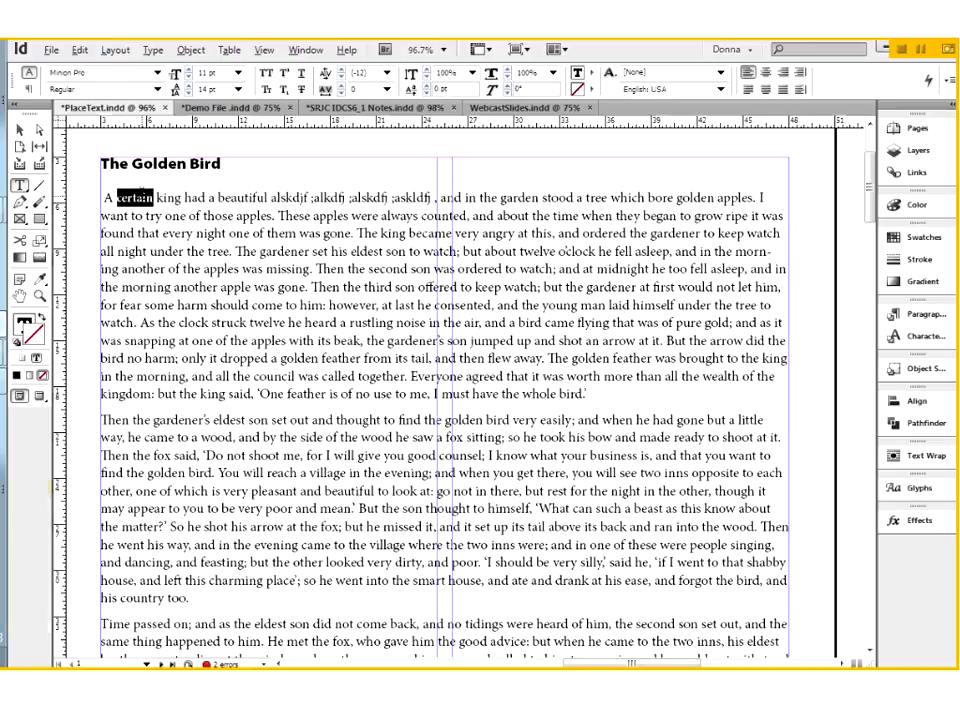
{"action": "left_click", "coordinate": [157, 89]}
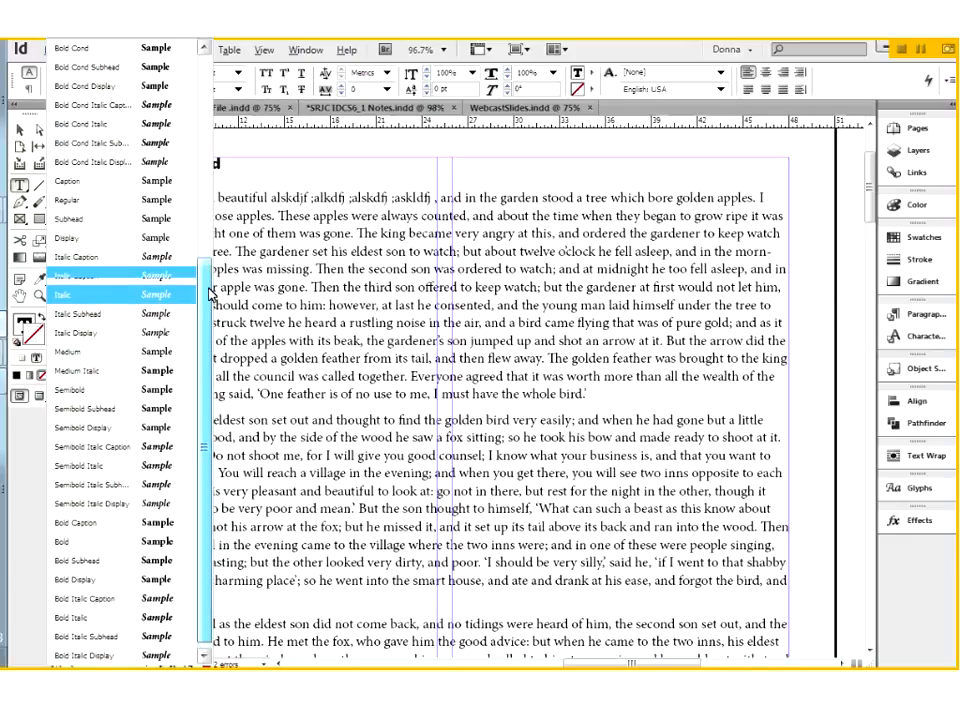
{"action": "left_click_drag", "start_coordinate": [210, 293], "coordinate": [207, 66]}
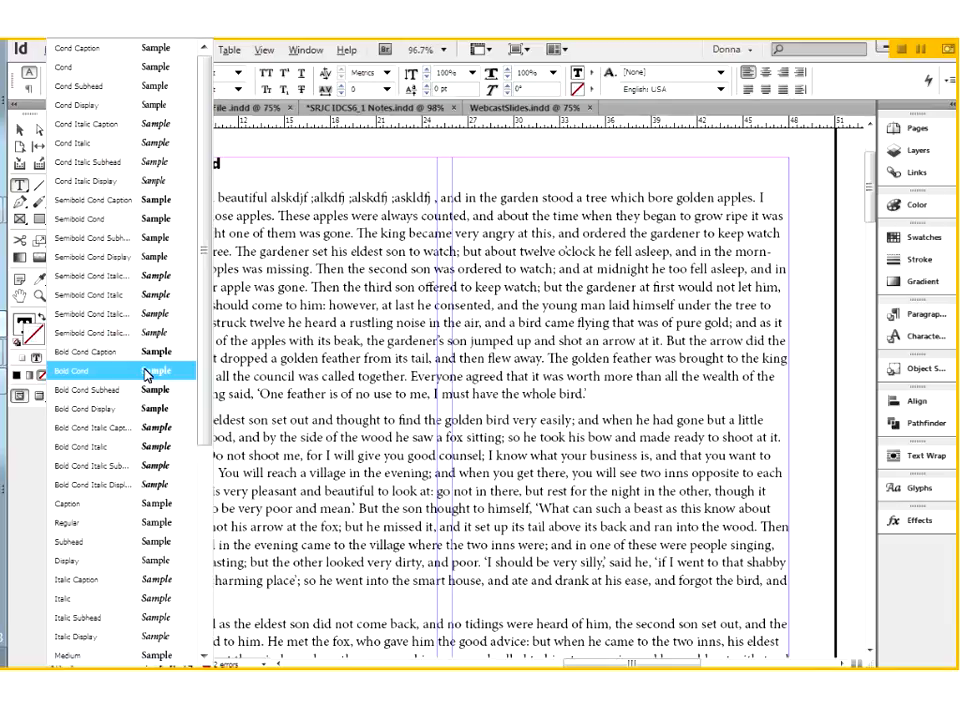
{"action": "left_click_drag", "start_coordinate": [205, 85], "coordinate": [200, 285]}
{"action": "left_click", "coordinate": [214, 210]}
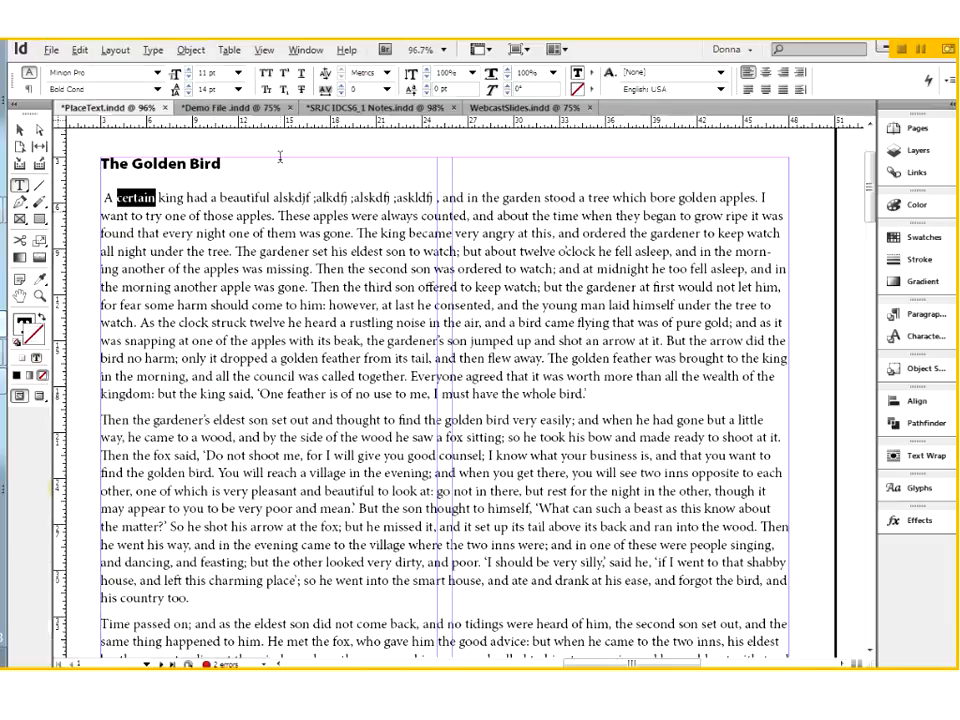
{"action": "left_click", "coordinate": [166, 197]}
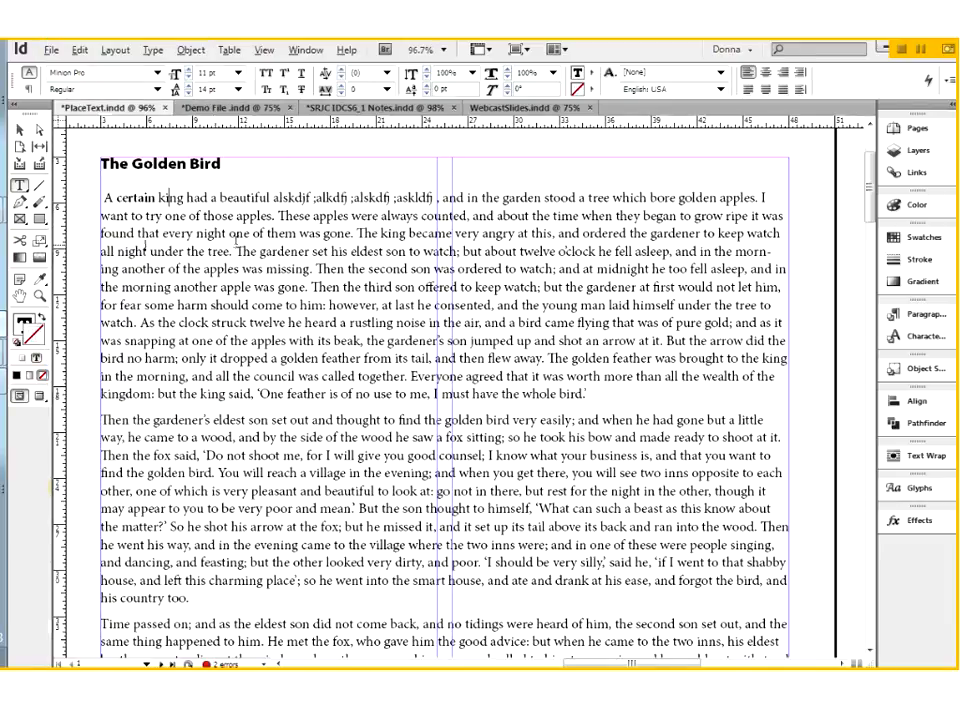
{"action": "left_click_drag", "start_coordinate": [82, 141], "coordinate": [386, 343]}
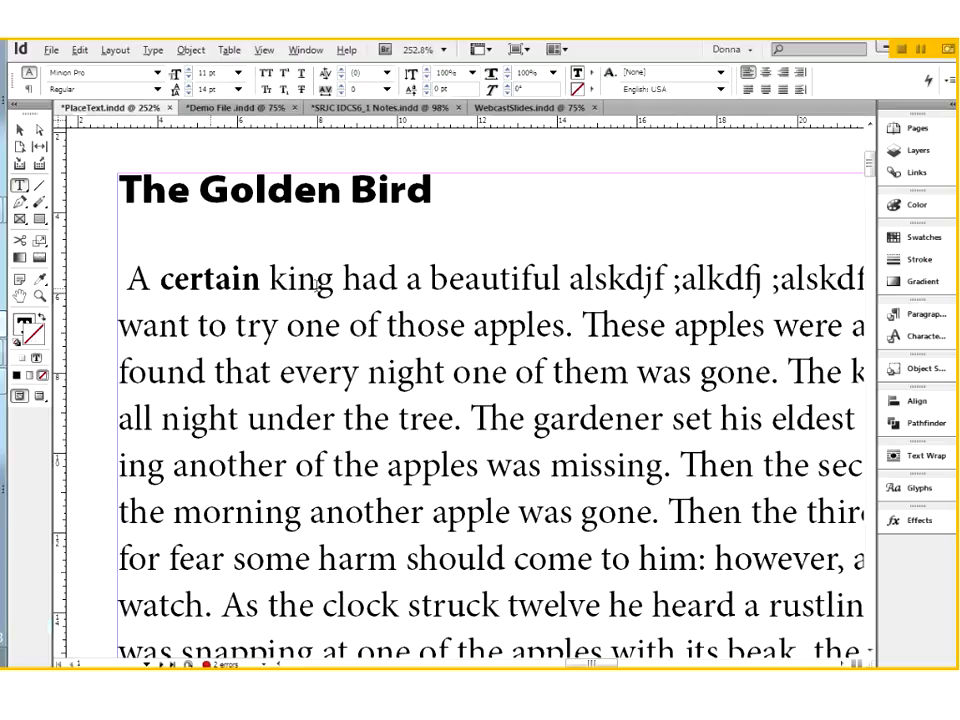
{"action": "key", "text": "ctrl+minus"}
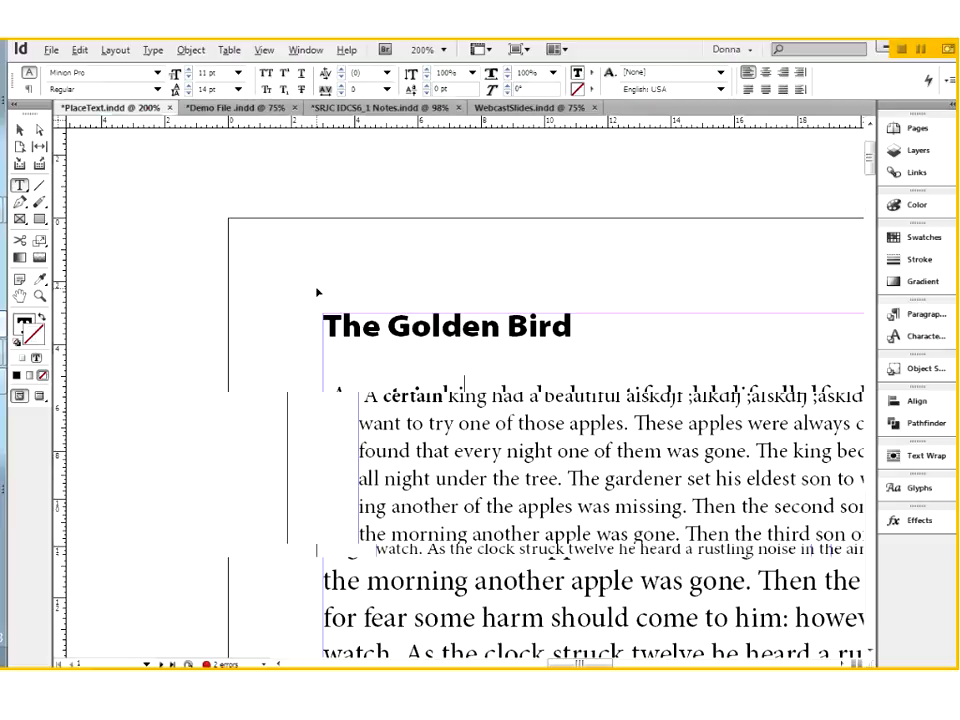
{"action": "key", "text": "ctrl+minus"}
{"action": "key", "text": "ctrl+minus"}
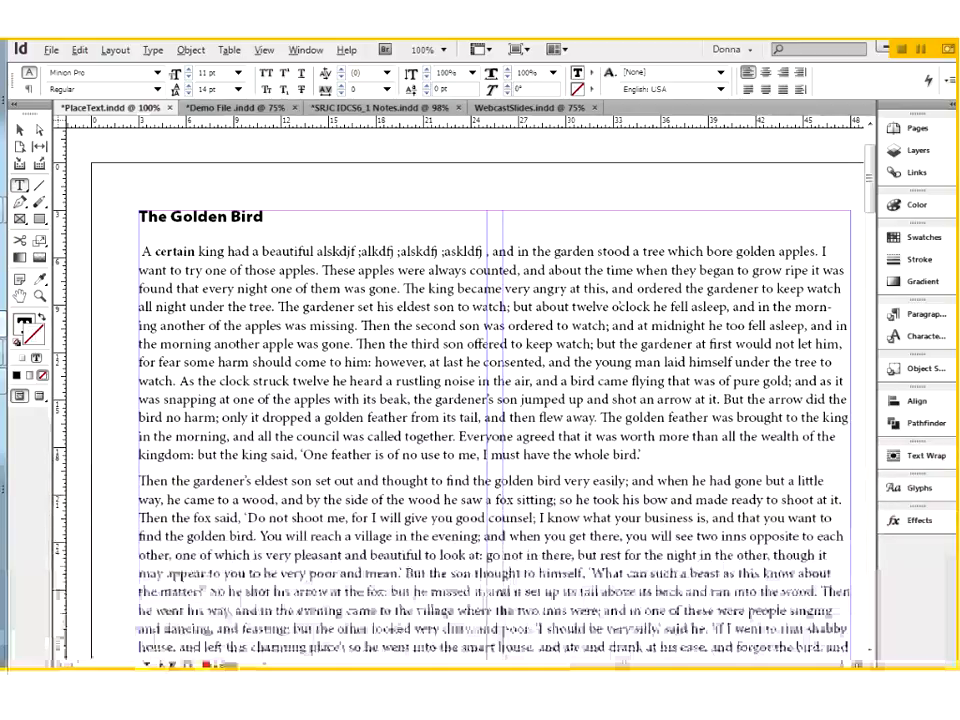
Step: Indent the first body paragraph by 2p0 on both its left and right sides
{"action": "left_click", "coordinate": [29, 89]}
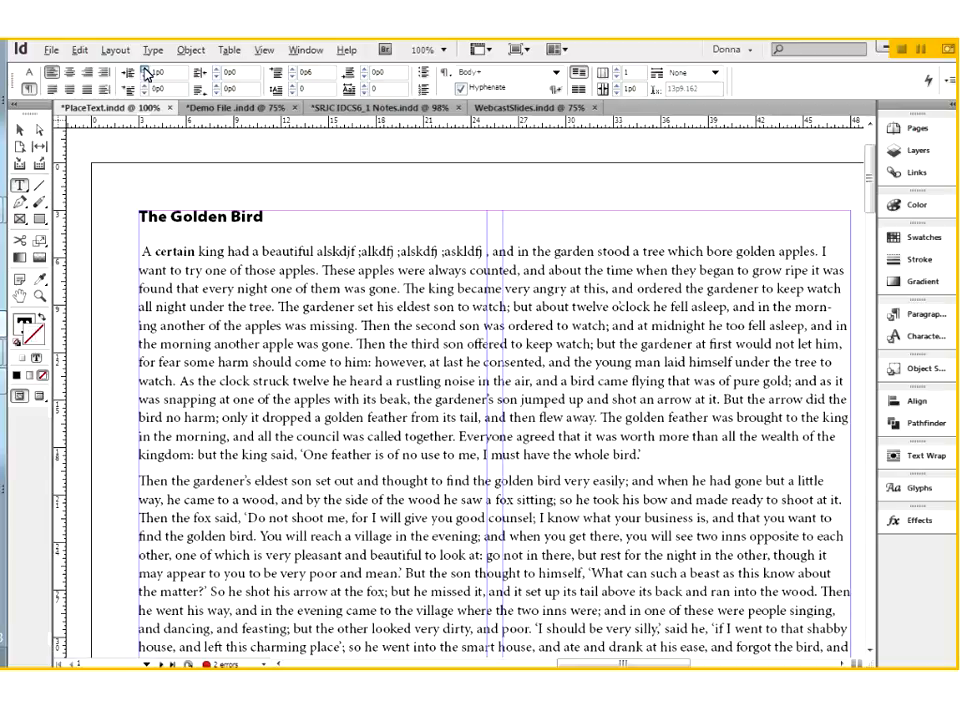
{"action": "left_click", "coordinate": [145, 70]}
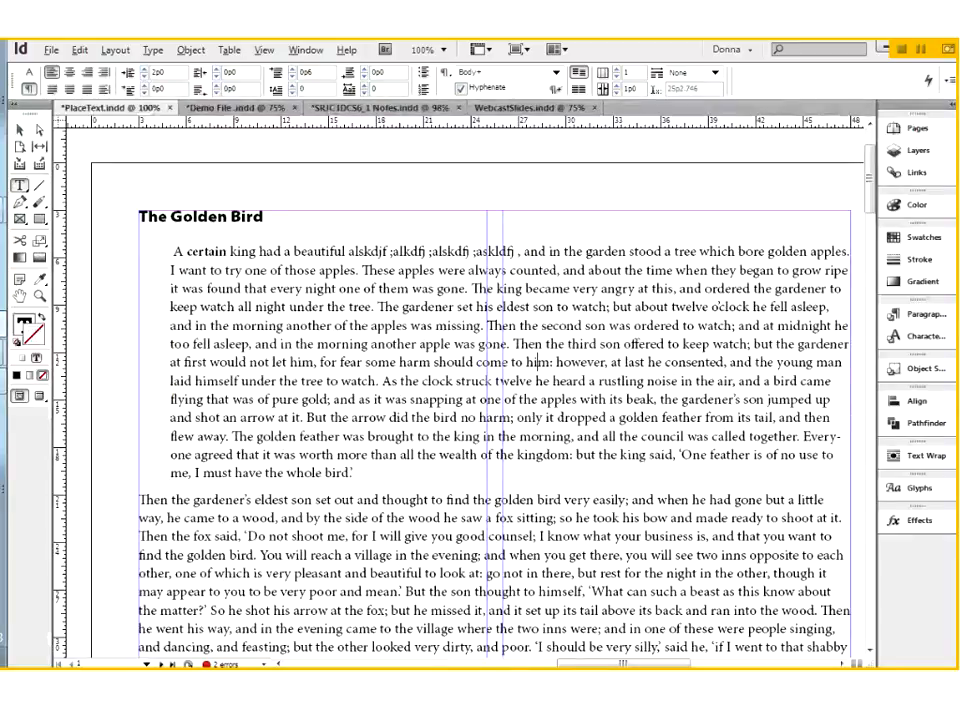
{"action": "left_click", "coordinate": [216, 69]}
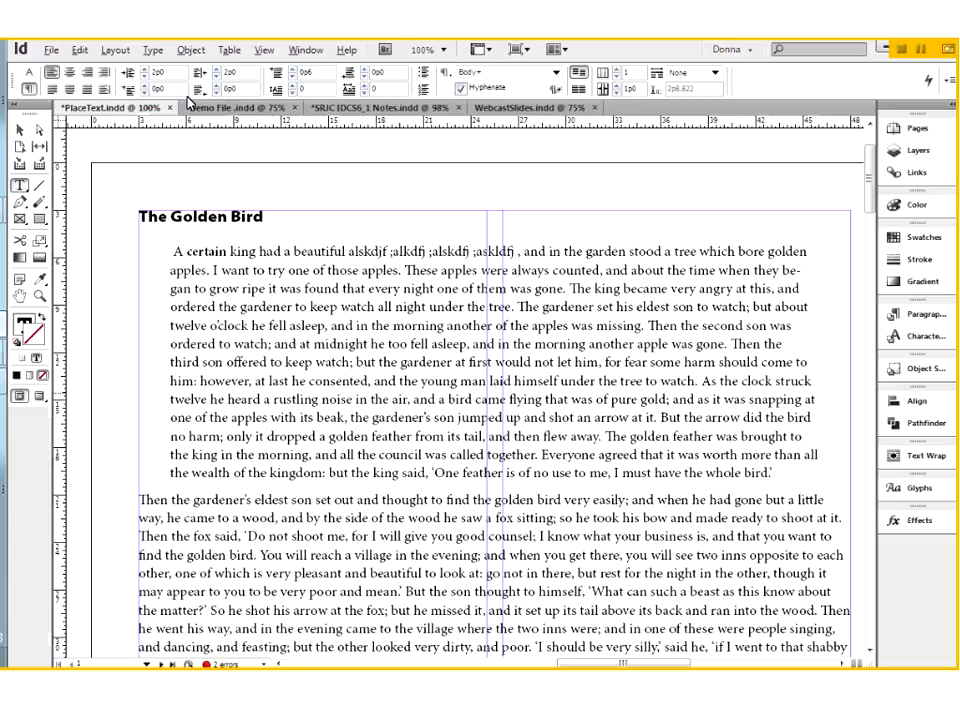
Step: Show the hidden characters and check the paragraph marks through the story
{"action": "left_click", "coordinate": [152, 50]}
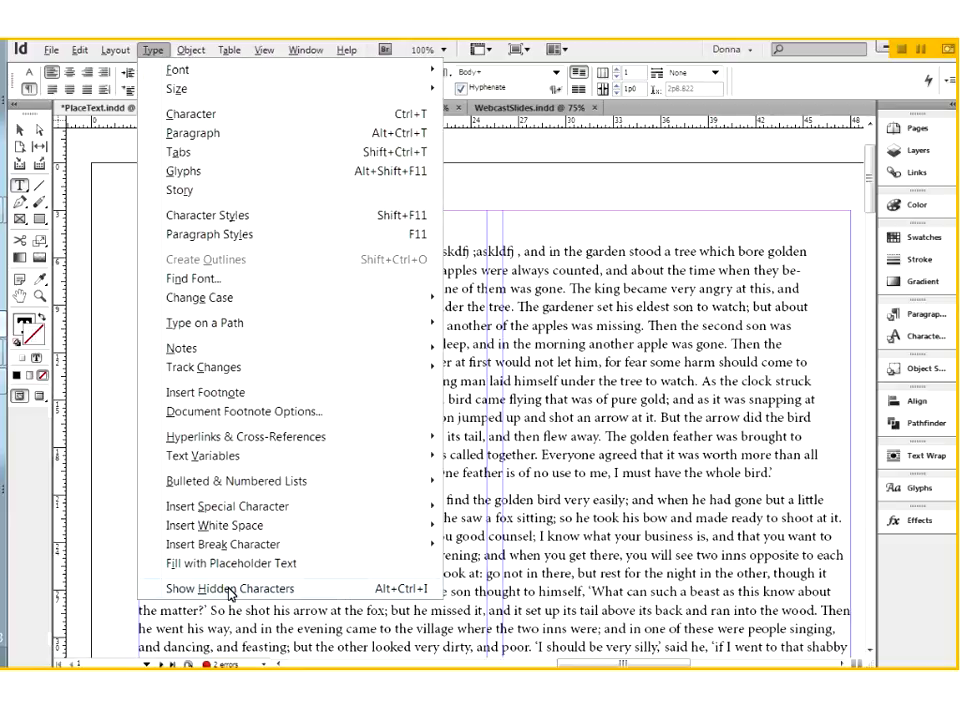
{"action": "left_click", "coordinate": [320, 588]}
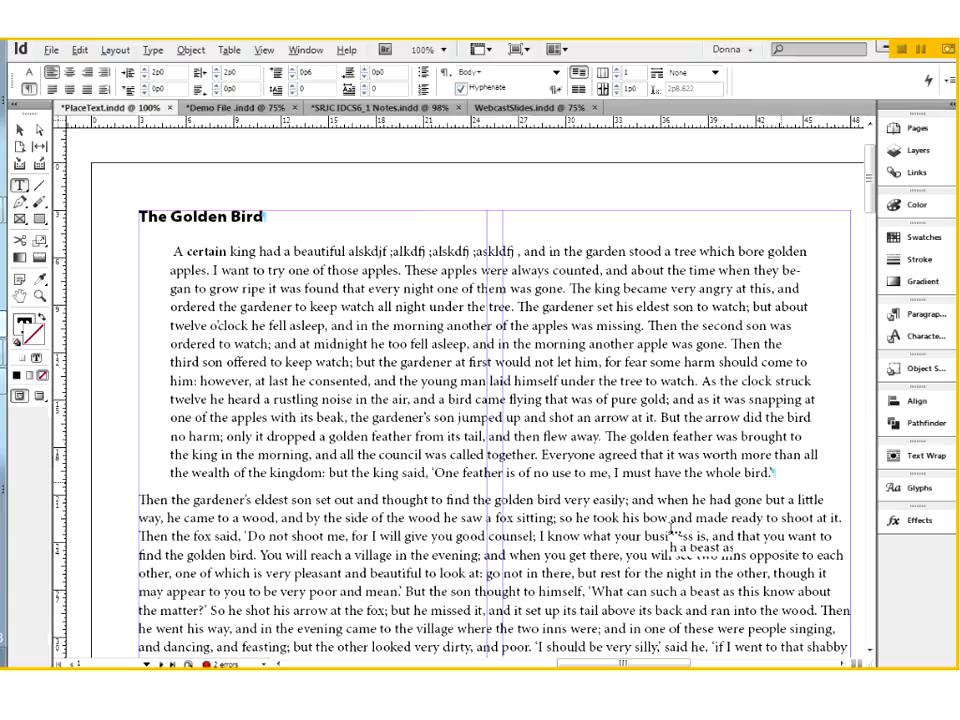
{"action": "scroll", "coordinate": [672, 530], "scroll_direction": "down", "scroll_amount": 3}
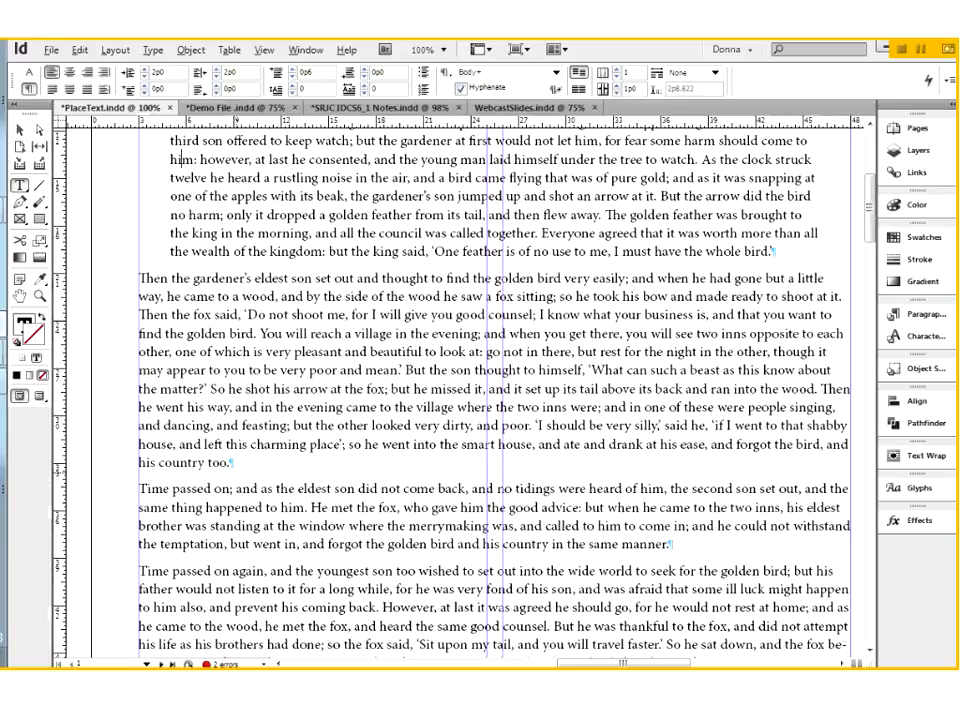
{"action": "scroll", "coordinate": [181, 240], "scroll_direction": "up", "scroll_amount": 1}
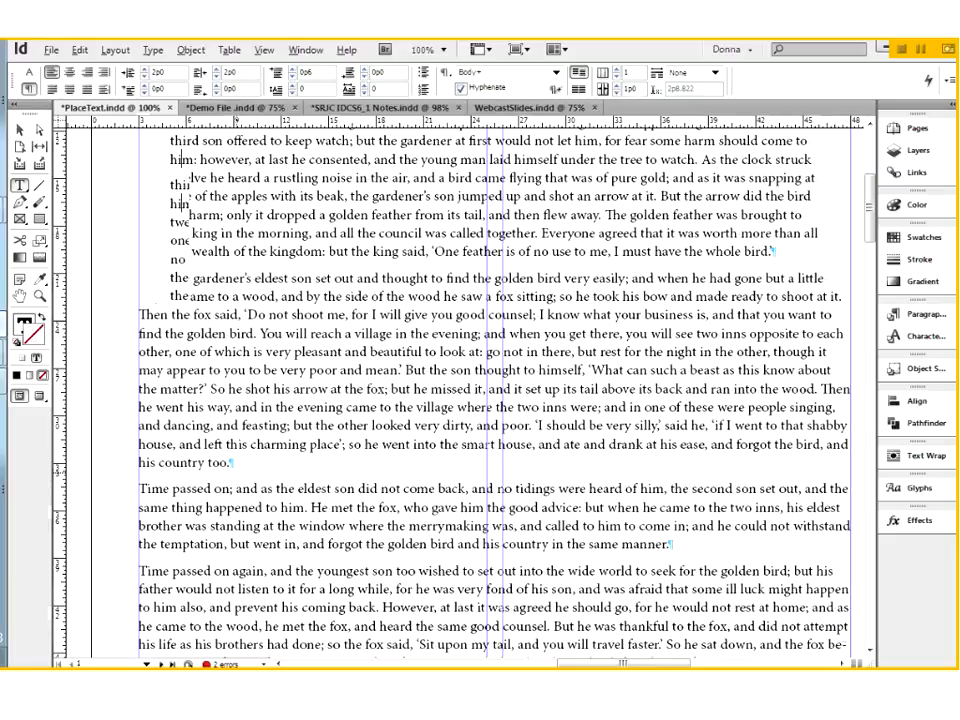
{"action": "scroll", "coordinate": [495, 400], "scroll_direction": "up", "scroll_amount": 5}
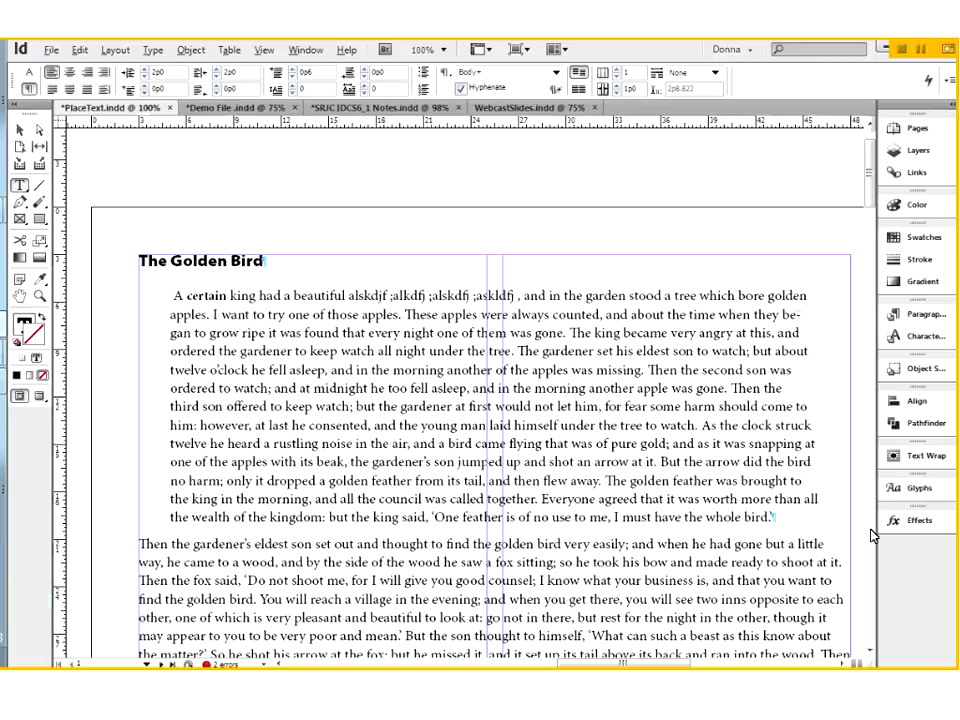
Step: Display the floating Paragraph and Character panels and move the group above the right end of the first body paragraph
{"action": "left_click", "coordinate": [309, 52]}
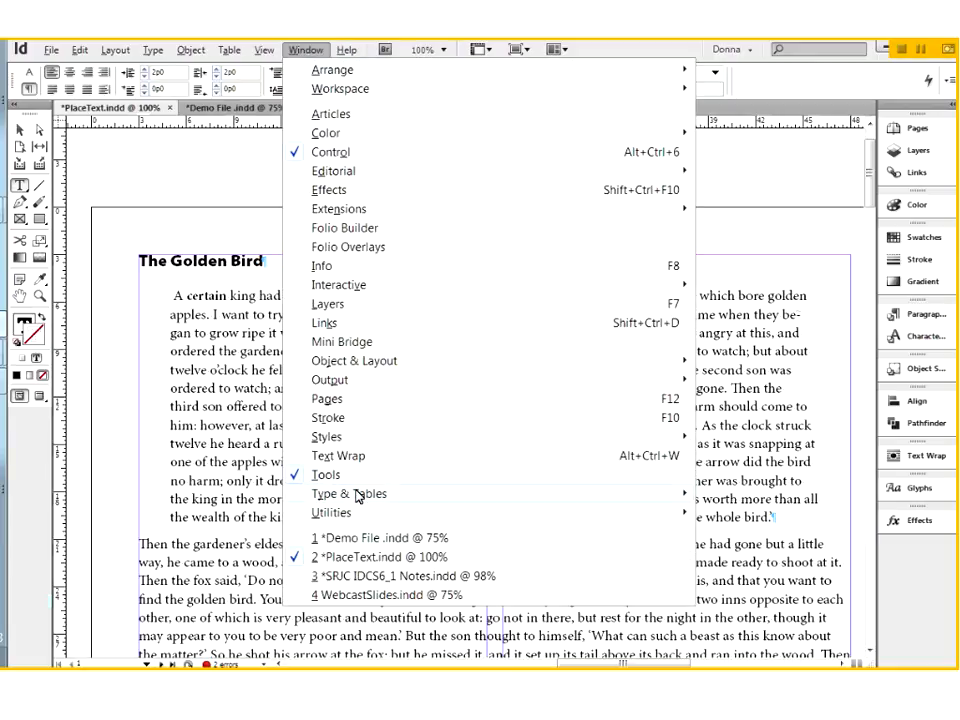
{"action": "mouse_move", "coordinate": [357, 494]}
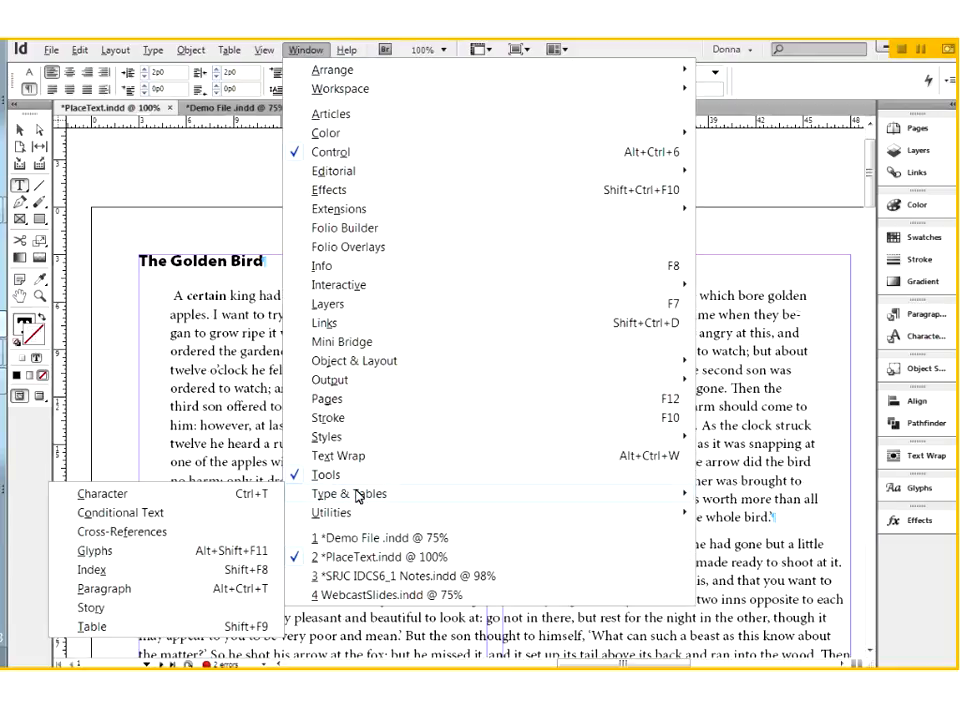
{"action": "left_click", "coordinate": [117, 592]}
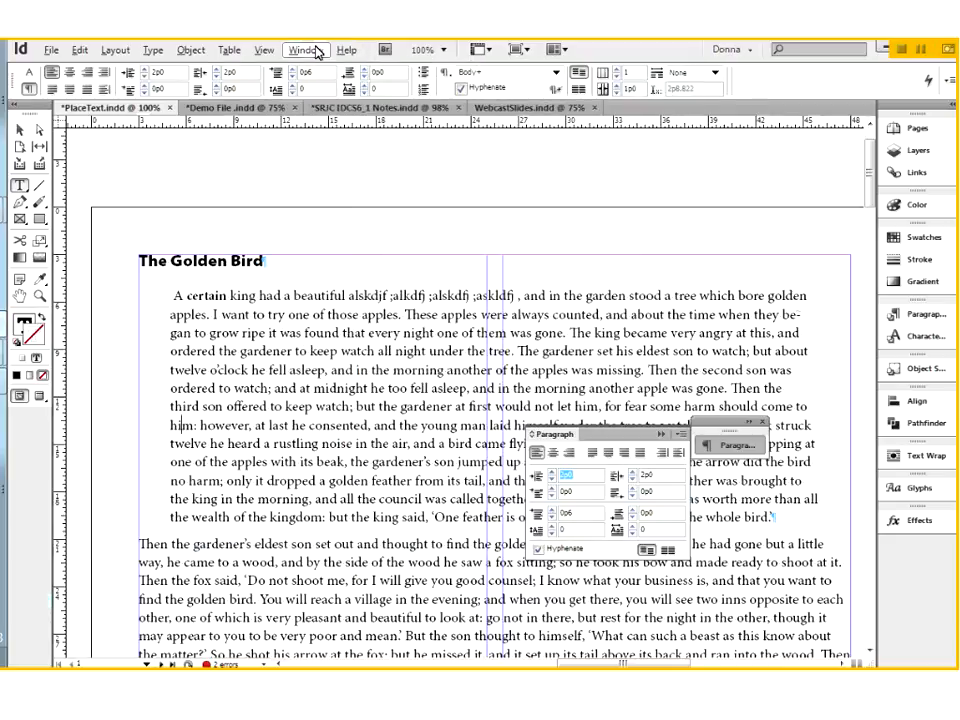
{"action": "left_click", "coordinate": [306, 50]}
{"action": "mouse_move", "coordinate": [353, 501]}
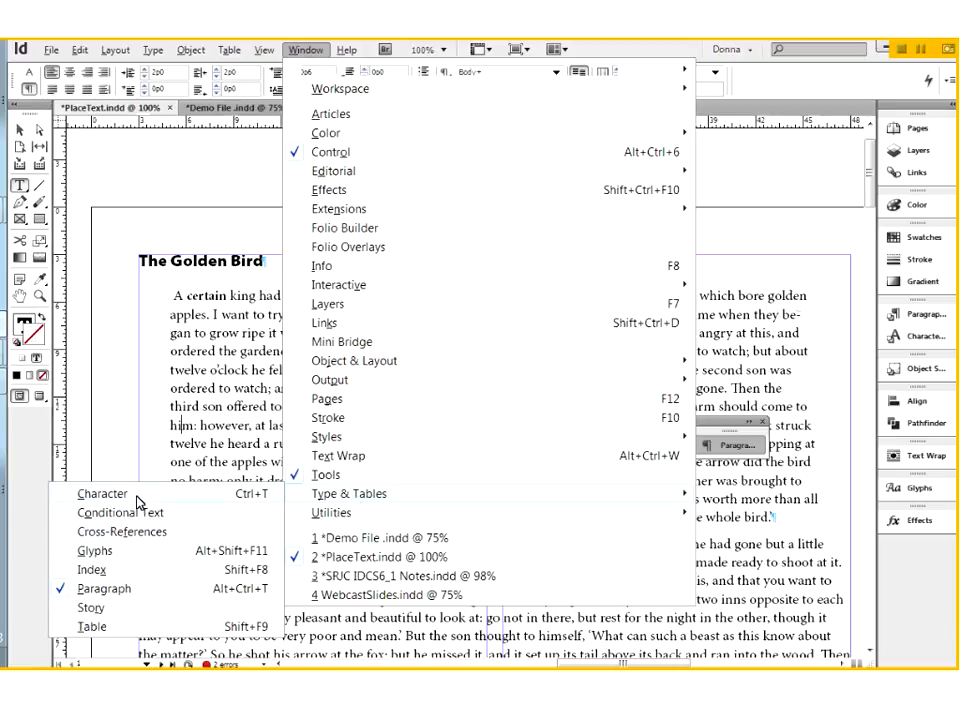
{"action": "left_click", "coordinate": [104, 588]}
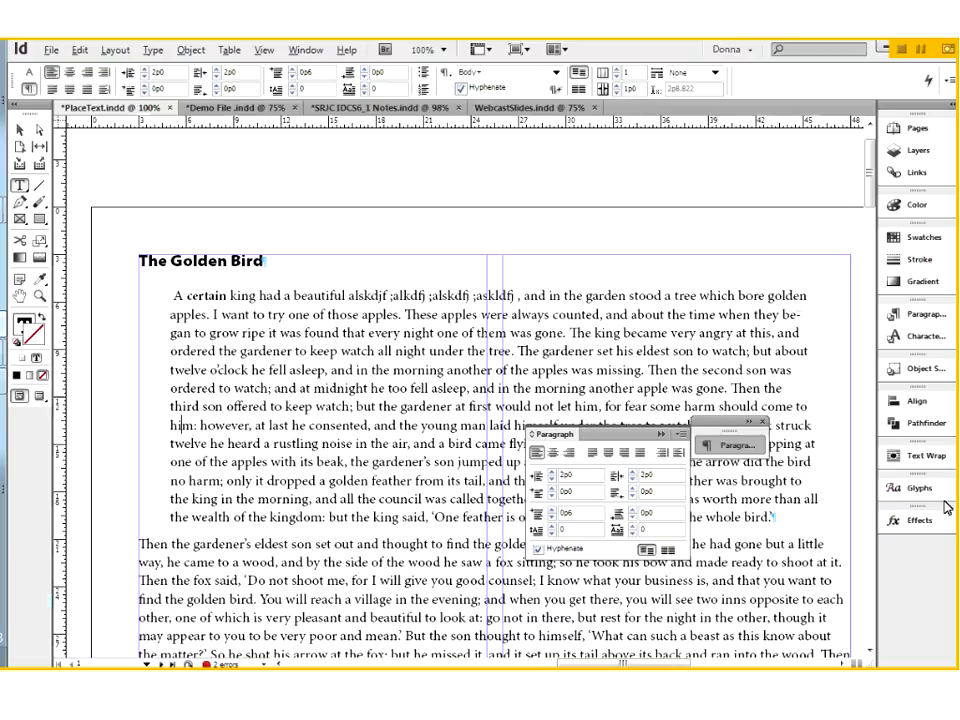
{"action": "key", "text": "ctrl+t"}
{"action": "mouse_move", "coordinate": [482, 316]}
{"action": "left_mouse_down"}
{"action": "mouse_move", "coordinate": [600, 215]}
{"action": "mouse_move", "coordinate": [601, 438]}
{"action": "mouse_move", "coordinate": [645, 316]}
{"action": "mouse_move", "coordinate": [760, 153]}
{"action": "left_mouse_up"}
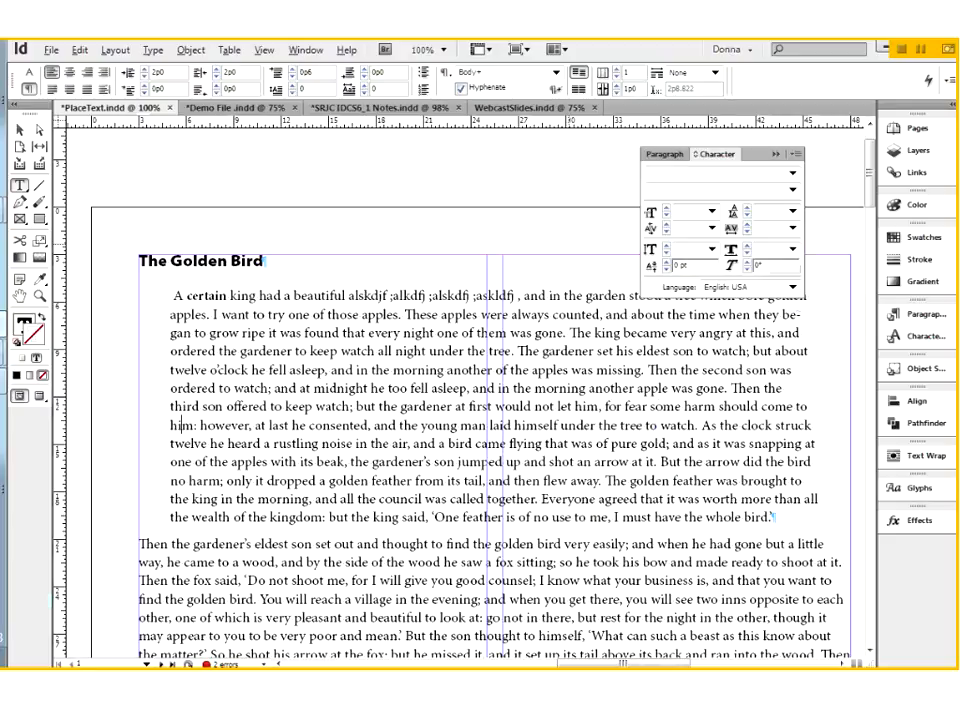
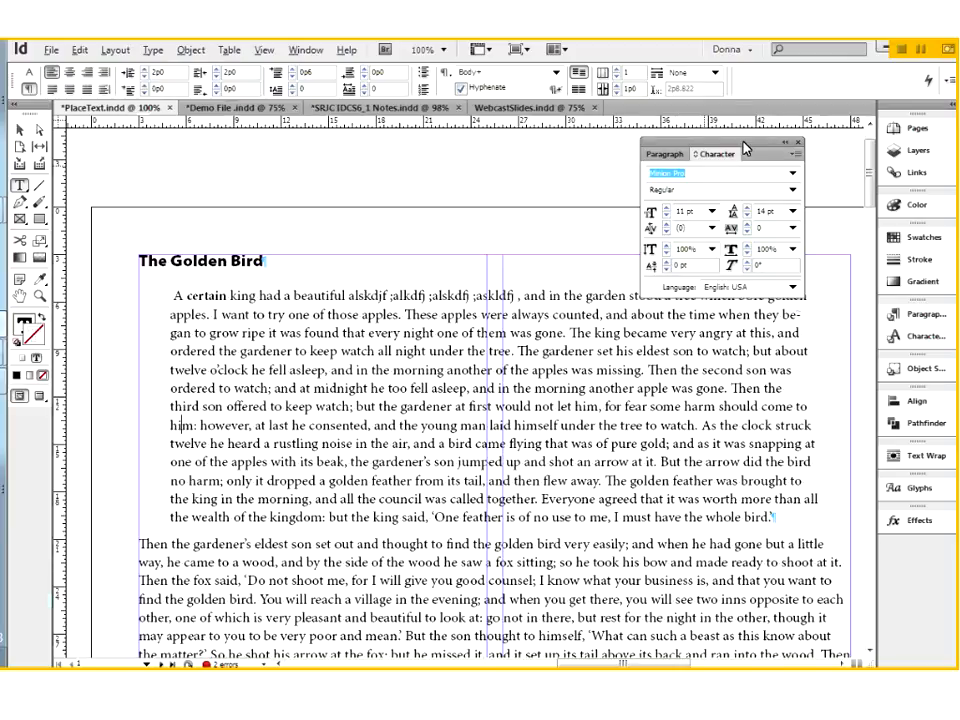
Step: Move the floating panel group over the story's title and compare its Character and Paragraph panels with the matching Control panel formatting controls
{"action": "left_click_drag", "start_coordinate": [275, 138], "coordinate": [198, 140]}
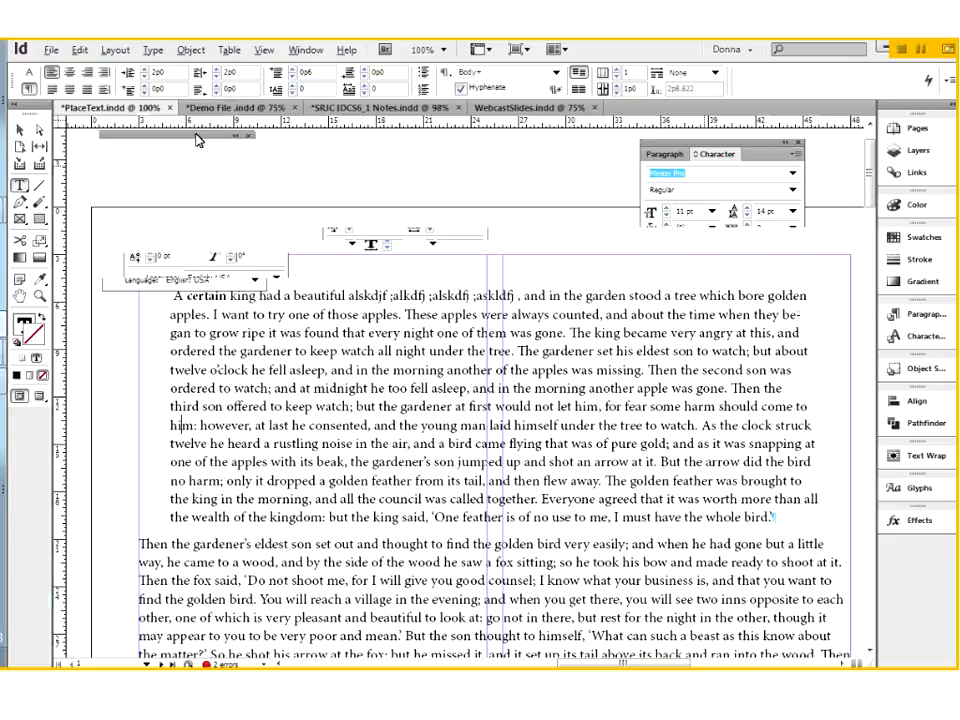
{"action": "left_click", "coordinate": [29, 73]}
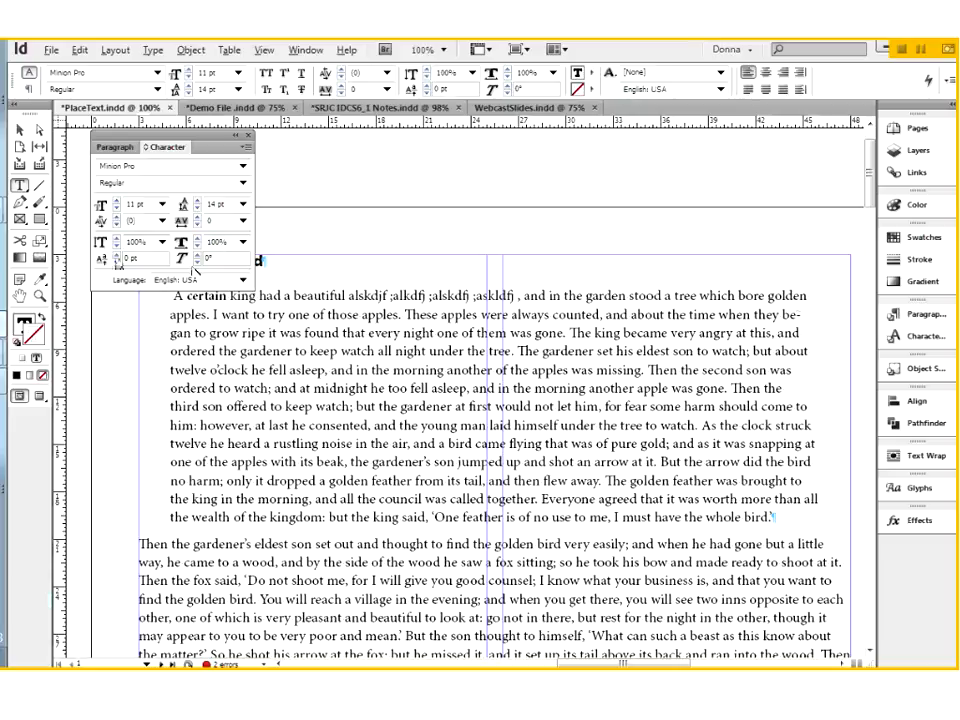
{"action": "left_click", "coordinate": [116, 149]}
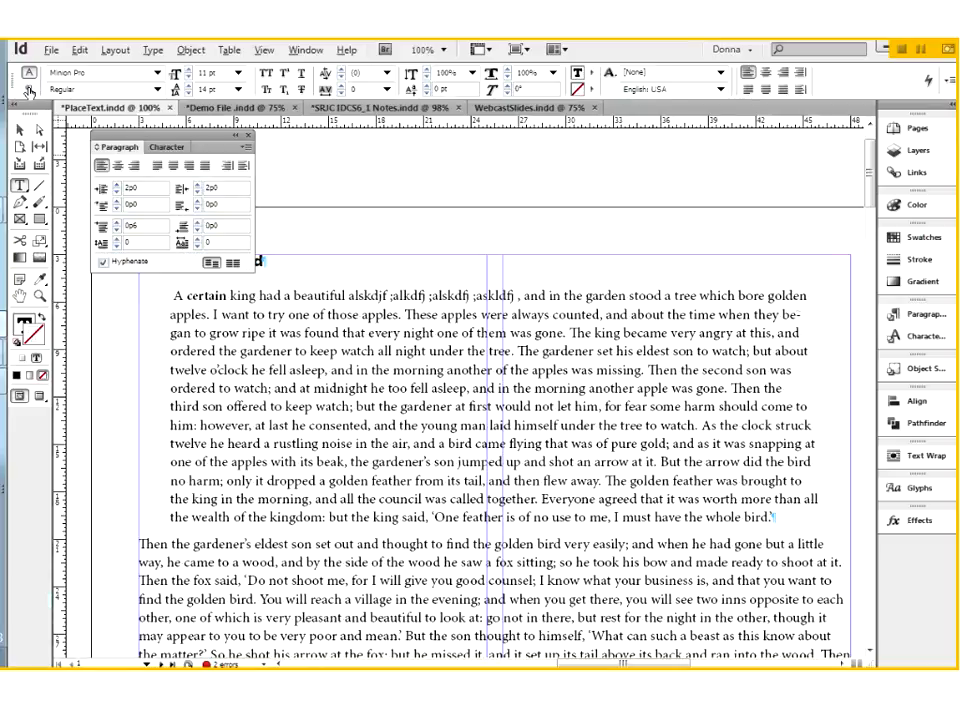
{"action": "left_click", "coordinate": [29, 90]}
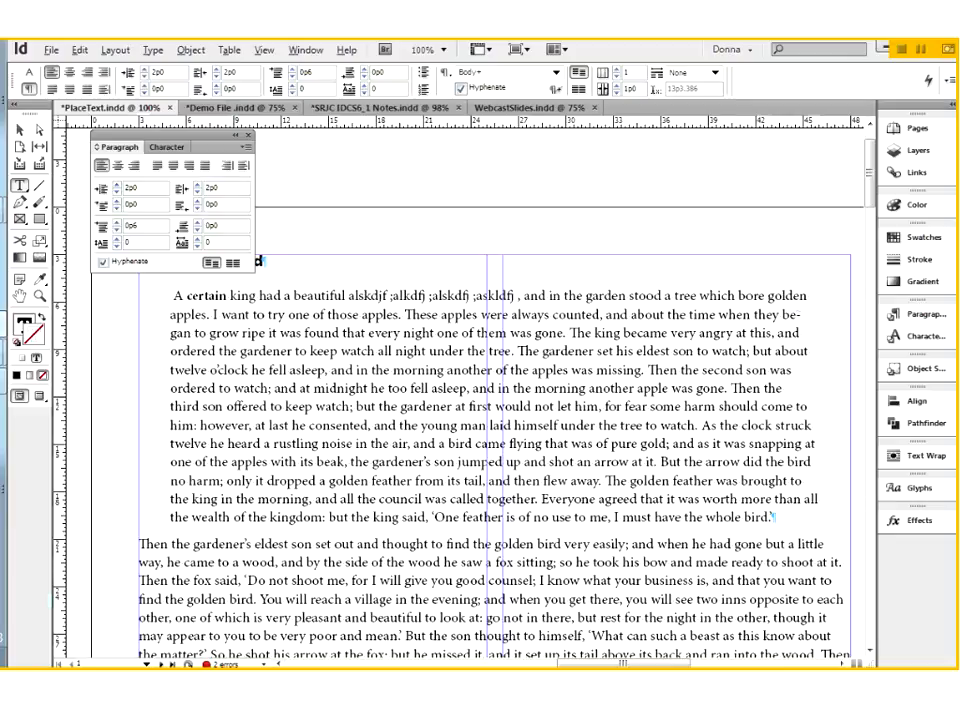
Step: Review the additional options of the Paragraph panel and of the Control panel for the first body paragraph
{"action": "left_click", "coordinate": [245, 148]}
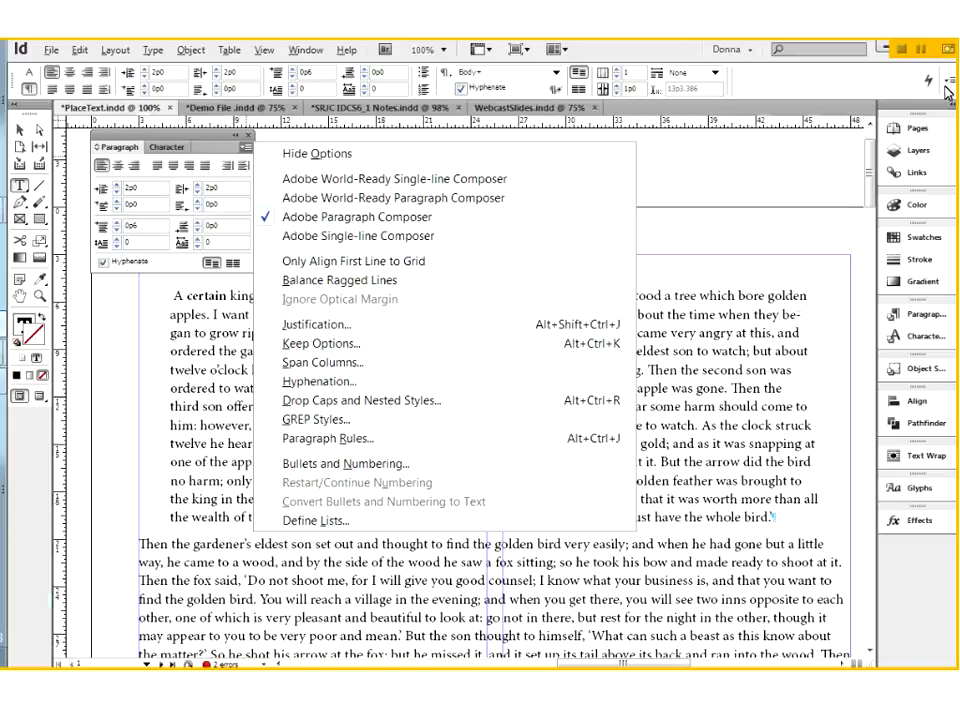
{"action": "left_click", "coordinate": [199, 405]}
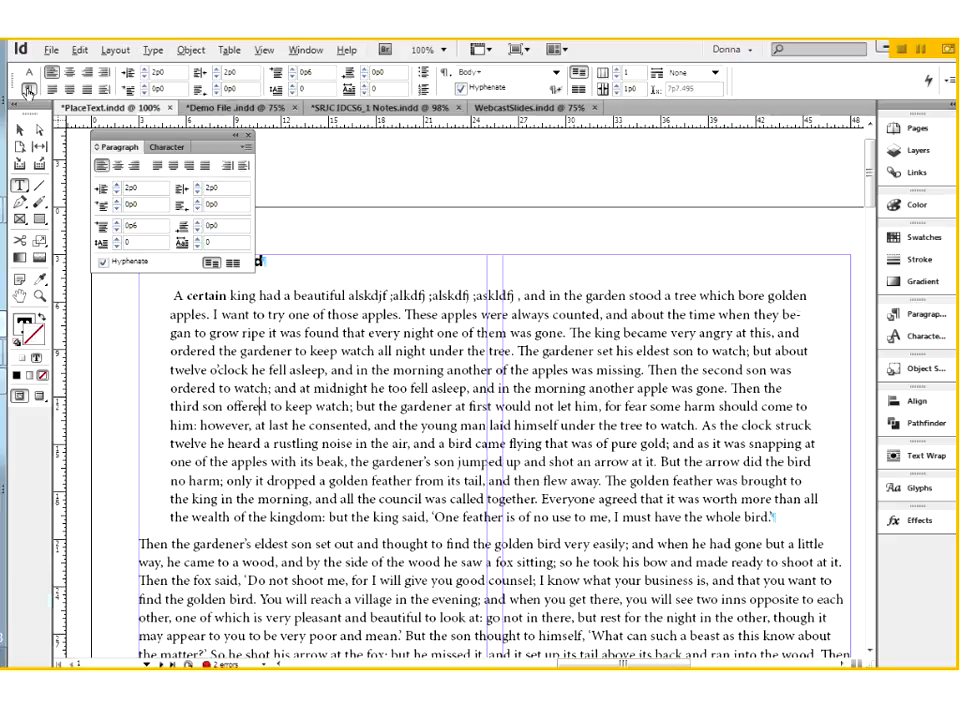
{"action": "left_click", "coordinate": [951, 84]}
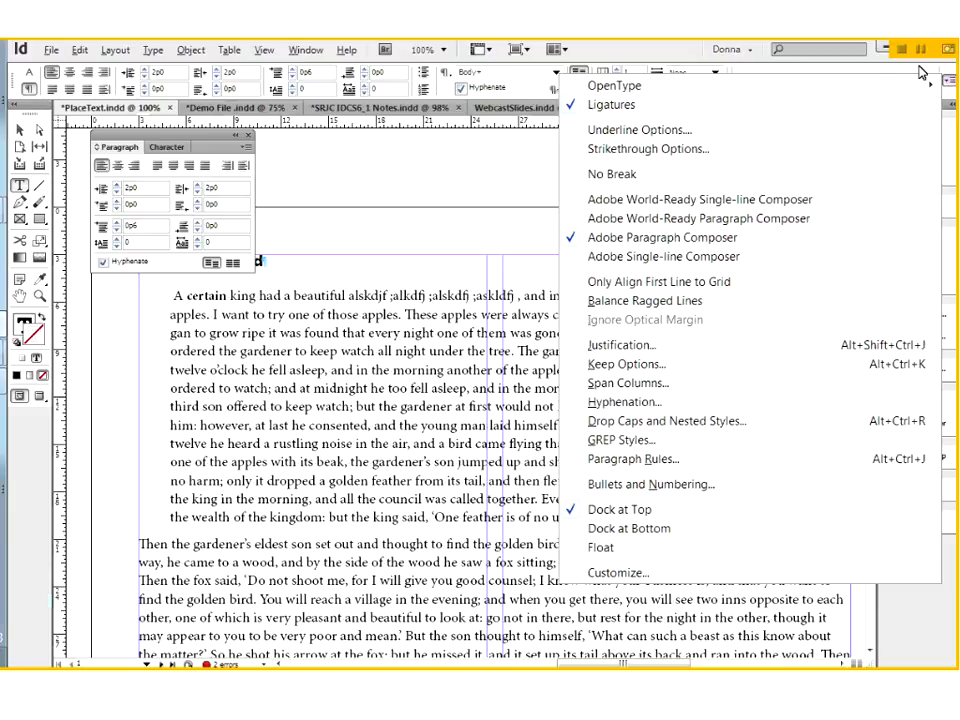
{"action": "left_click", "coordinate": [465, 164]}
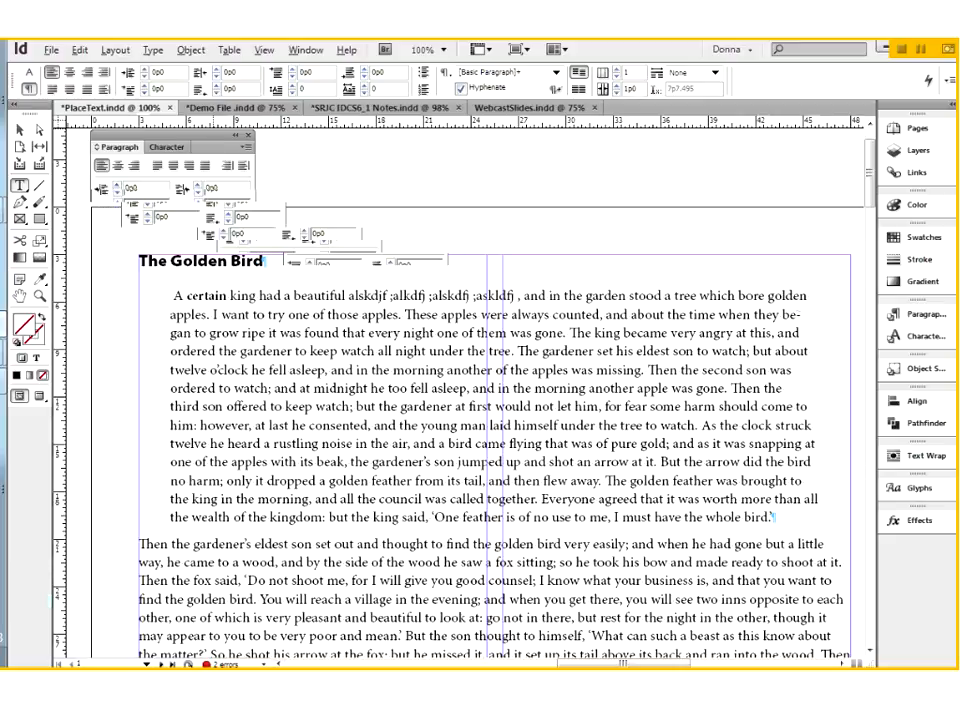
Step: Close the floating Paragraph and Character panel group, display the Character panel again and close it
{"action": "left_click_drag", "start_coordinate": [165, 135], "coordinate": [595, 176]}
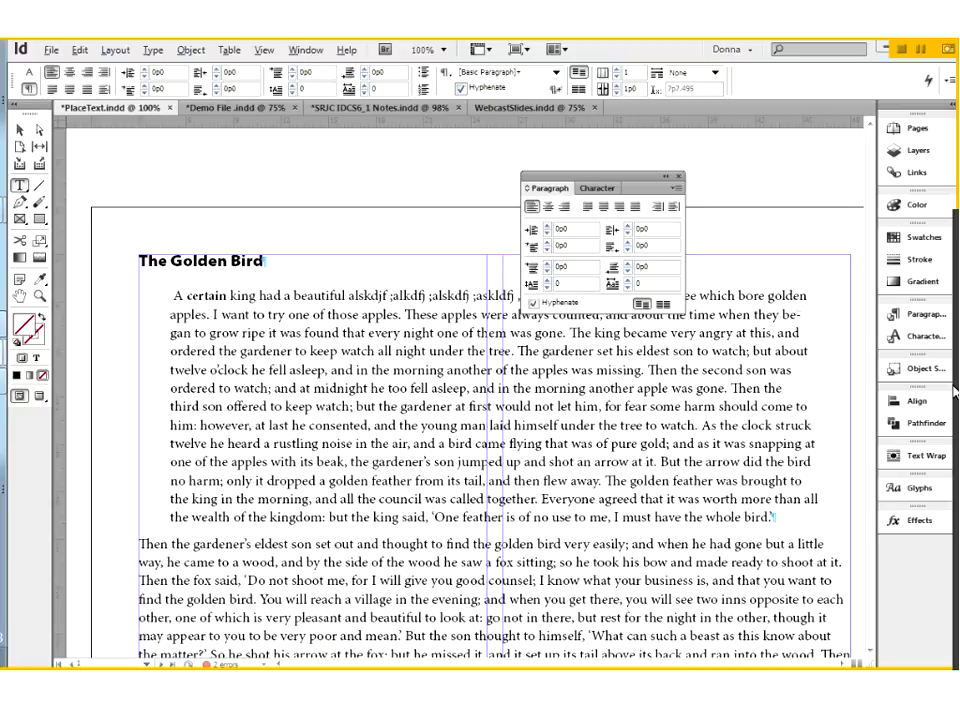
{"action": "left_click", "coordinate": [679, 178]}
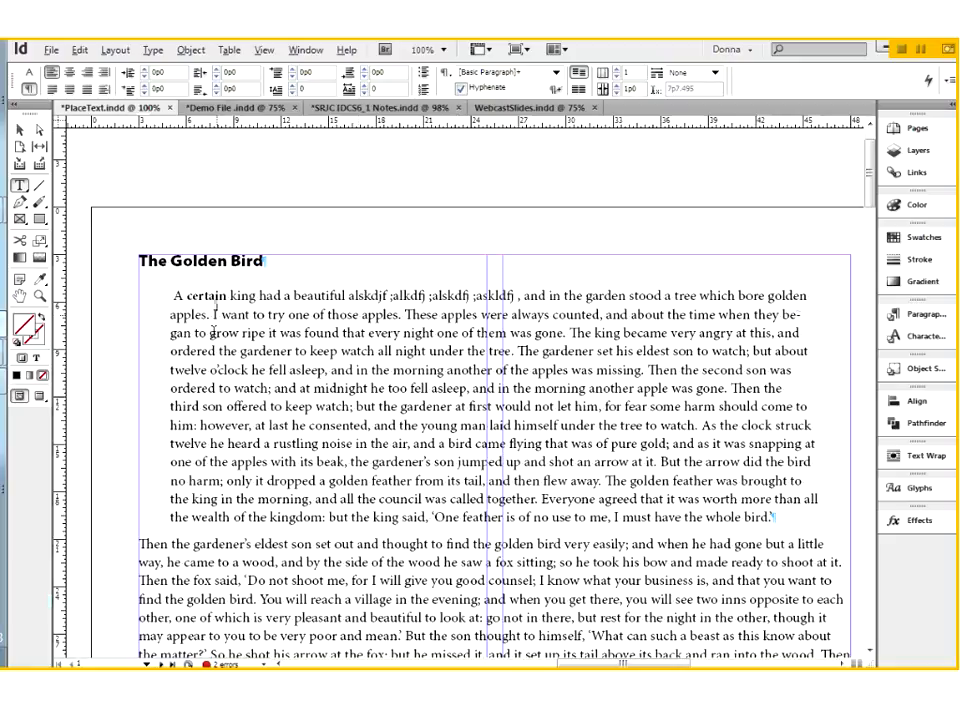
{"action": "left_click", "coordinate": [152, 50]}
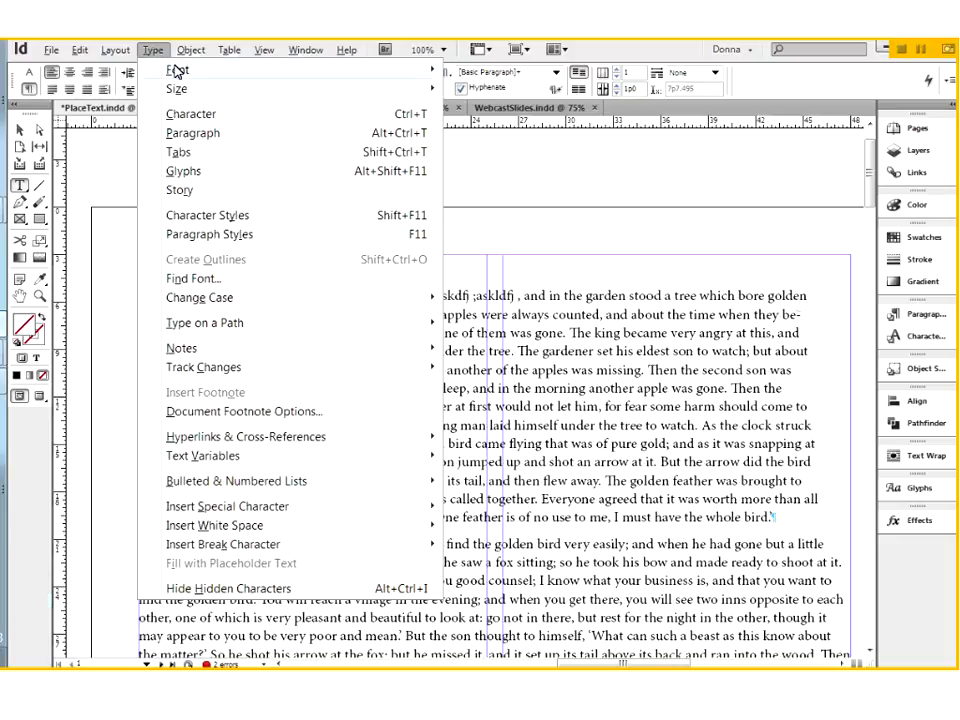
{"action": "mouse_move", "coordinate": [177, 70]}
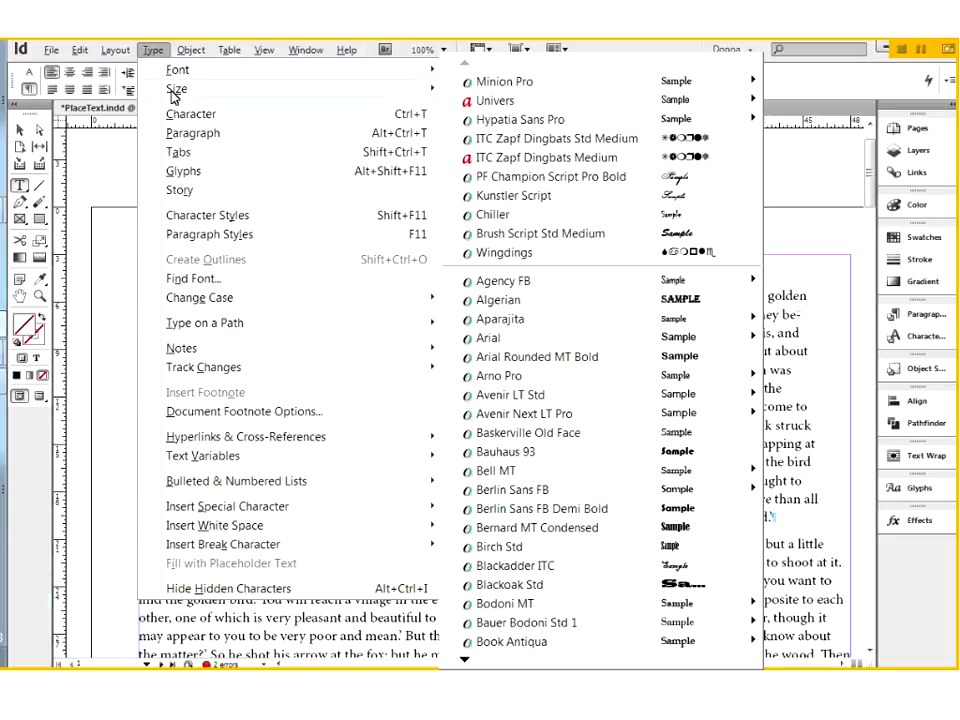
{"action": "mouse_move", "coordinate": [174, 95]}
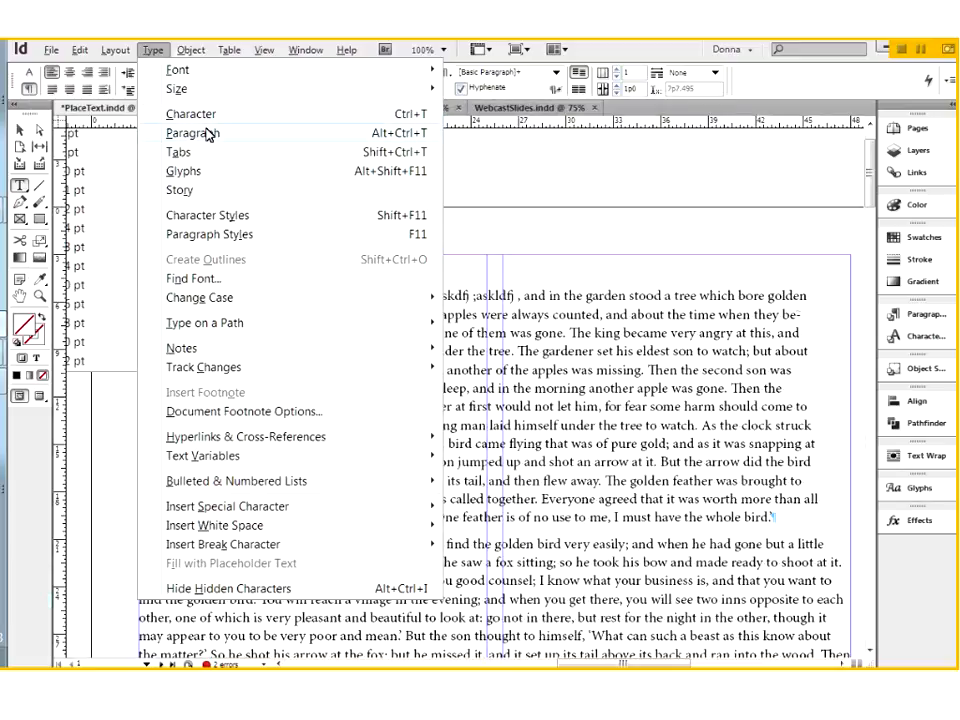
{"action": "left_click", "coordinate": [192, 116]}
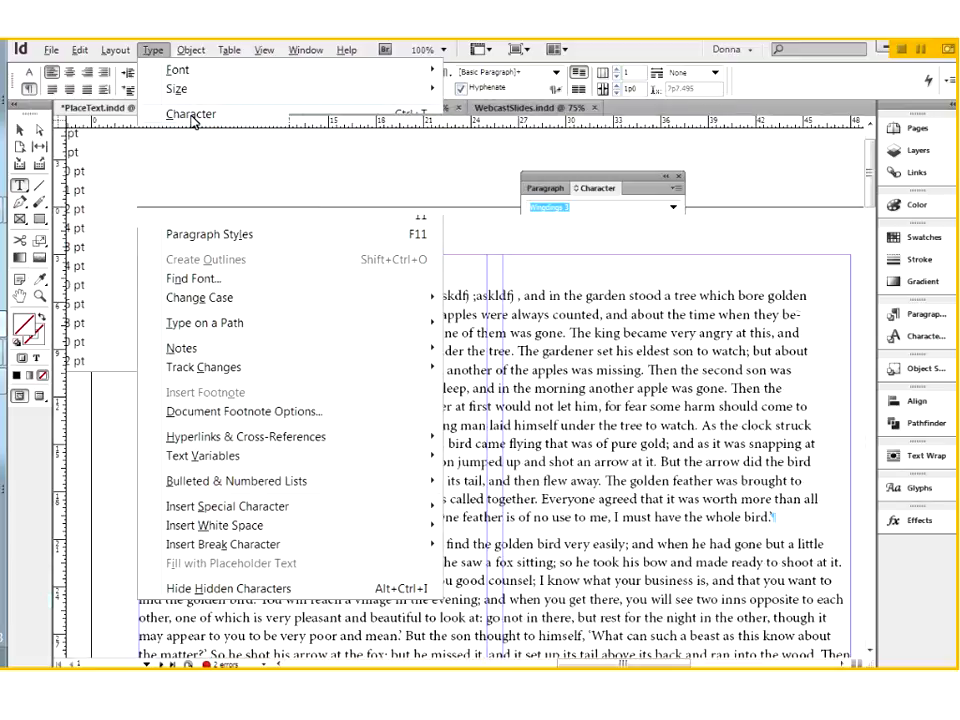
{"action": "left_click", "coordinate": [679, 178]}
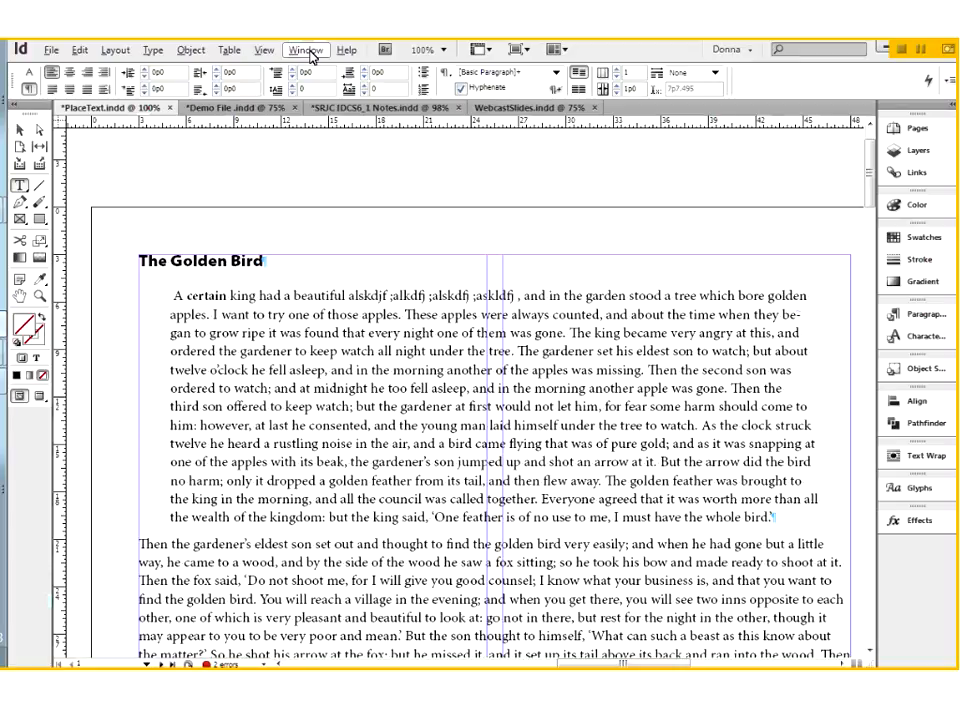
Step: Examine which panels are available for type and tables
{"action": "left_click", "coordinate": [318, 50]}
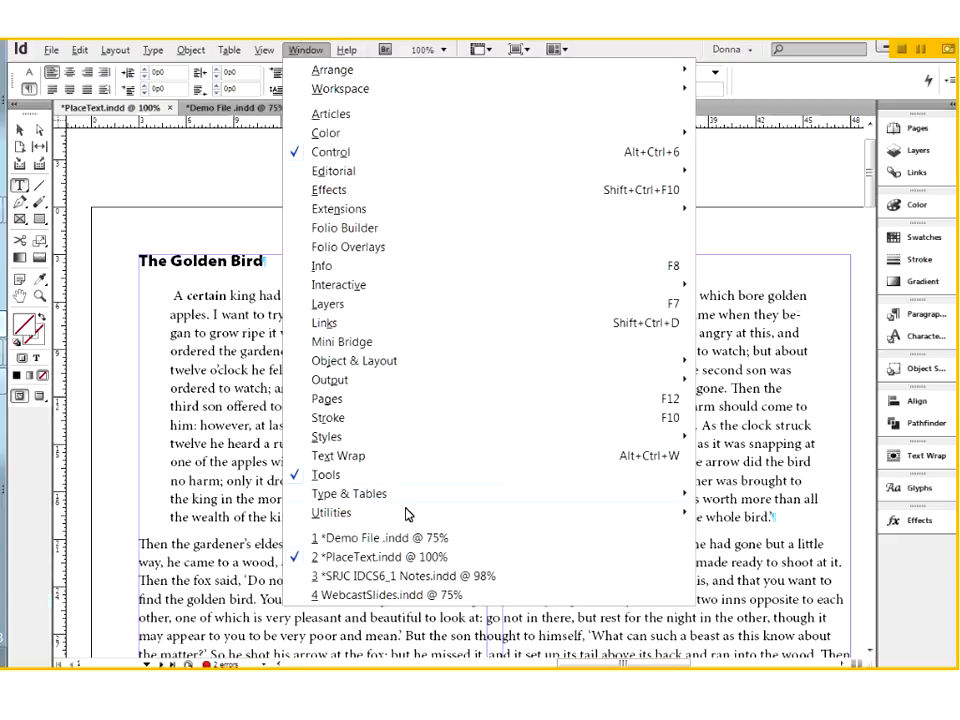
{"action": "mouse_move", "coordinate": [358, 520]}
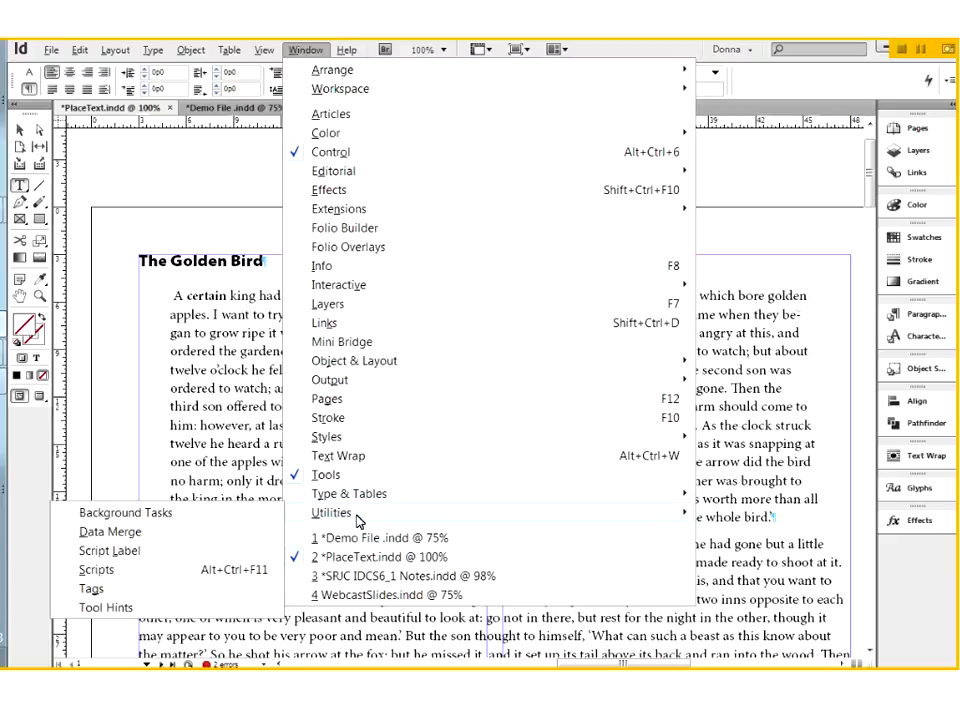
{"action": "mouse_move", "coordinate": [352, 498]}
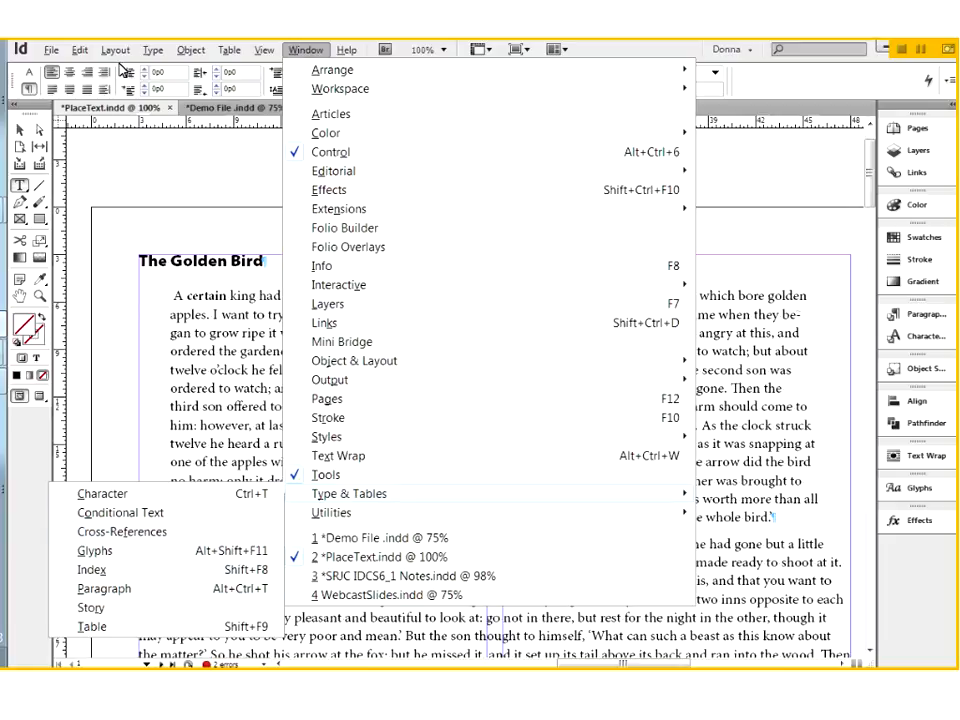
{"action": "mouse_move", "coordinate": [80, 50]}
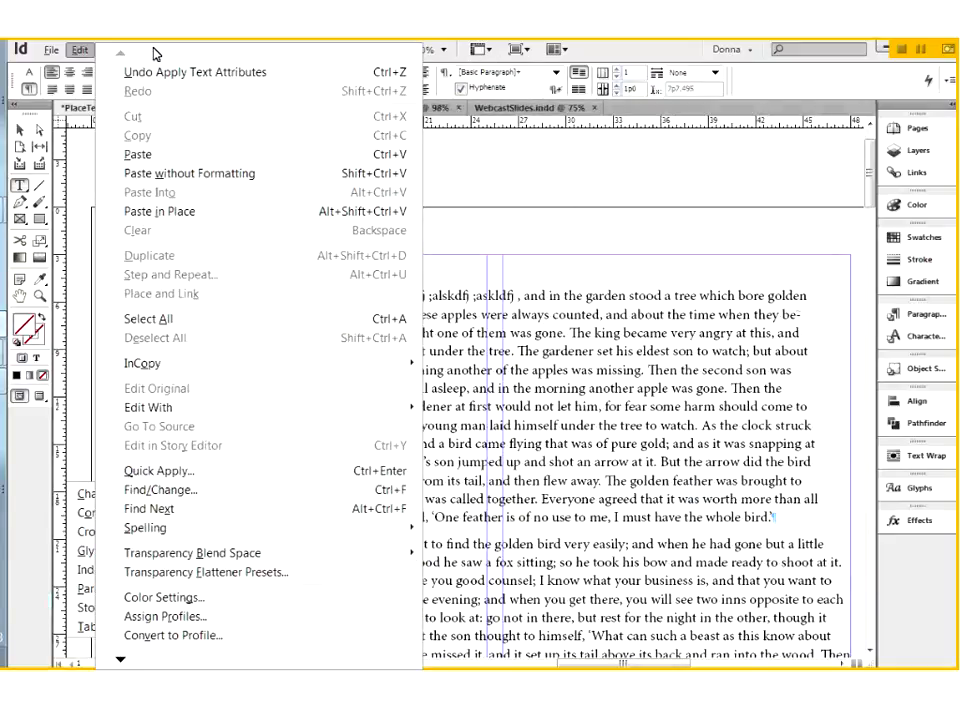
{"action": "mouse_move", "coordinate": [229, 50]}
Step: Display the Tabs ruler above the text frame and close it again
{"action": "mouse_move", "coordinate": [152, 49]}
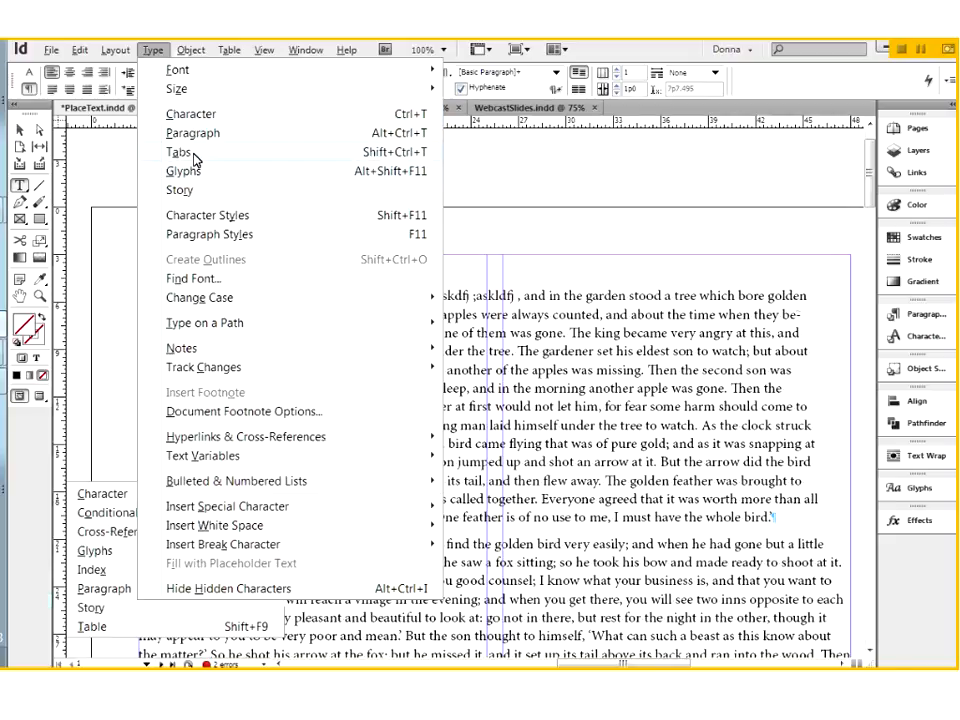
{"action": "key", "text": "Escape"}
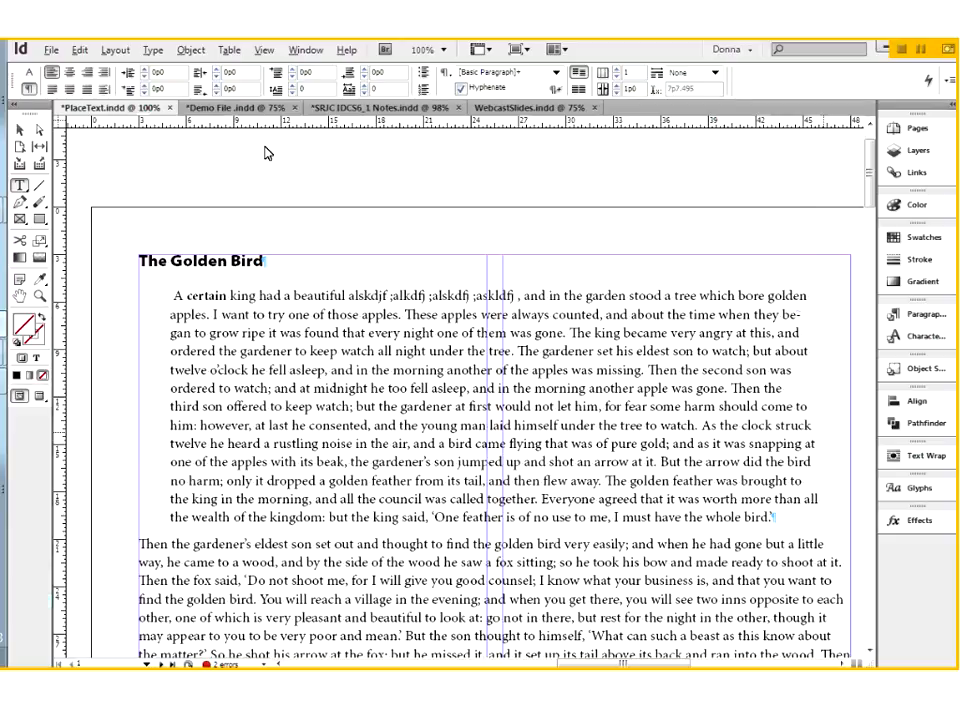
{"action": "key", "text": "ctrl+shift+t"}
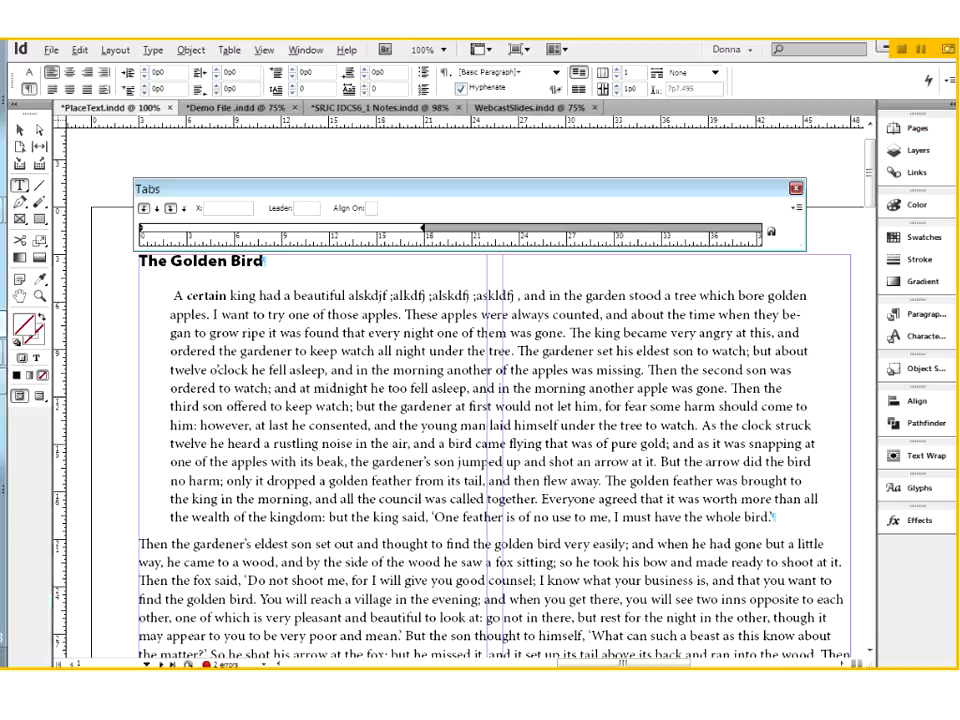
{"action": "left_click", "coordinate": [795, 188]}
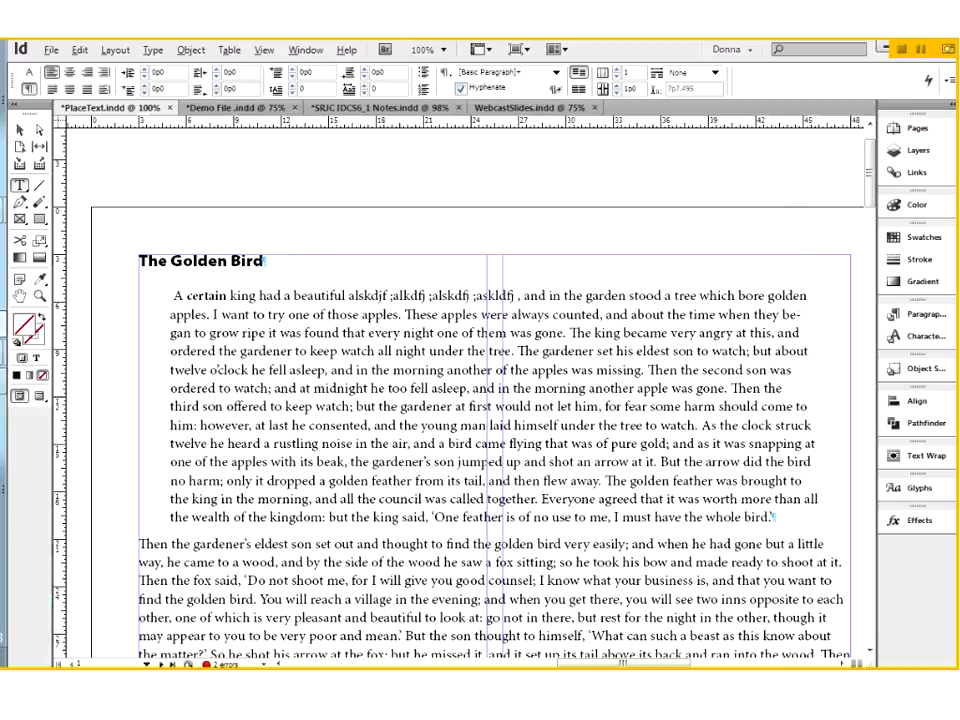
Step: Review the available options for inserting special characters, white space and break characters
{"action": "left_click", "coordinate": [151, 50]}
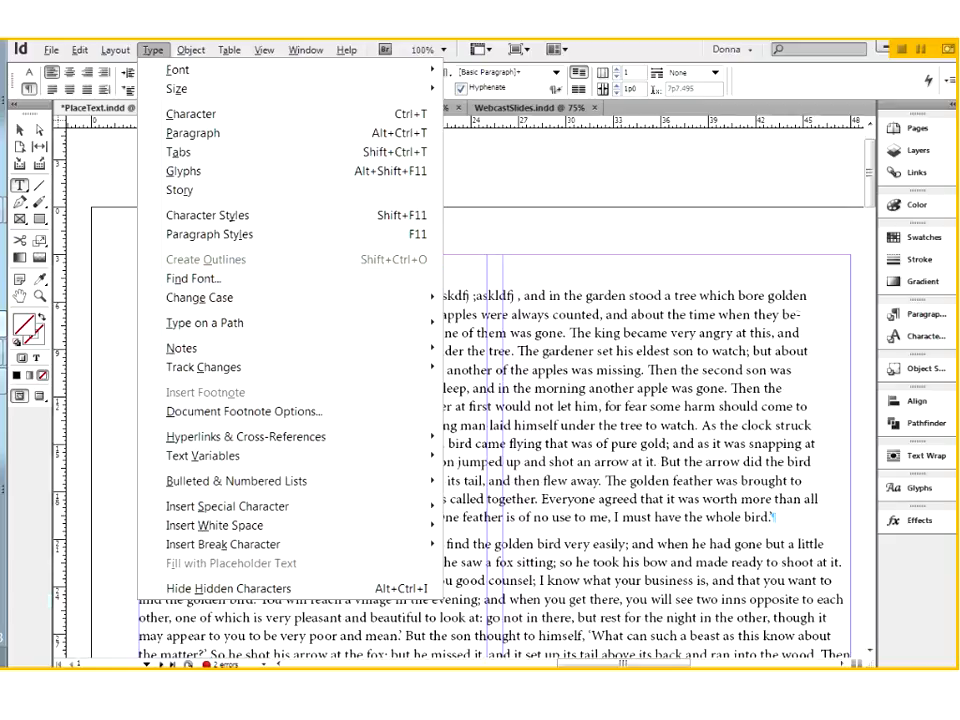
{"action": "mouse_move", "coordinate": [145, 510]}
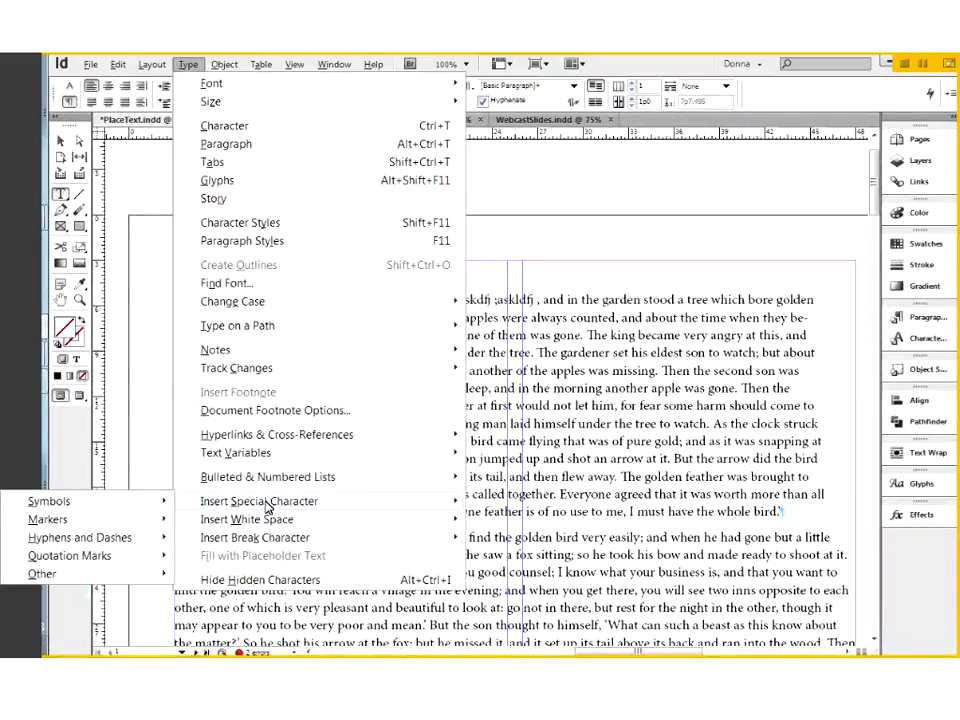
{"action": "mouse_move", "coordinate": [252, 527]}
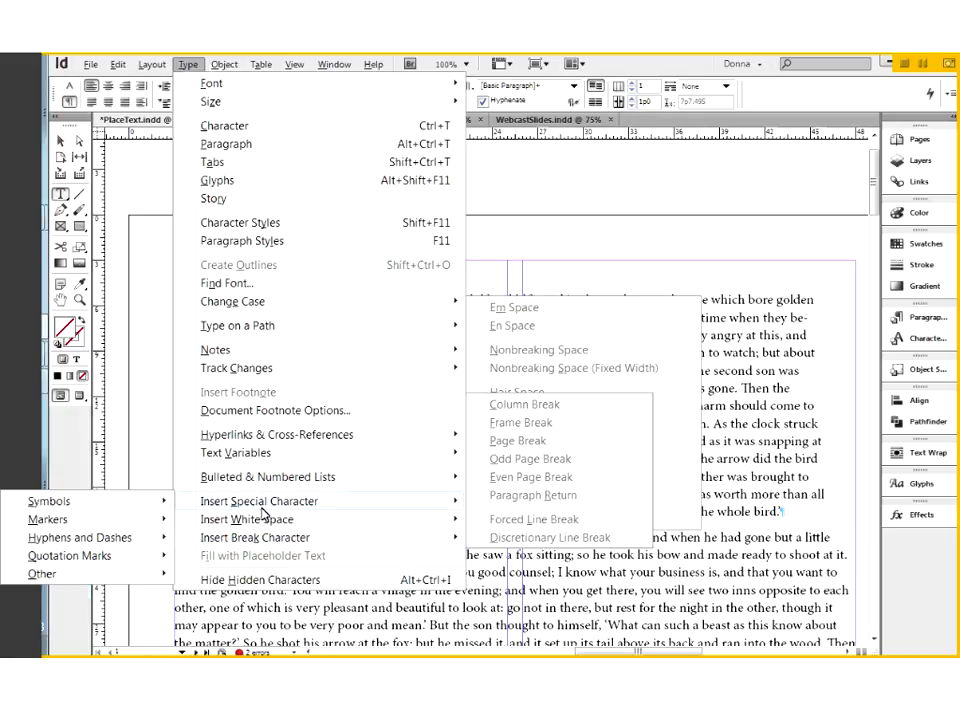
{"action": "mouse_move", "coordinate": [285, 529]}
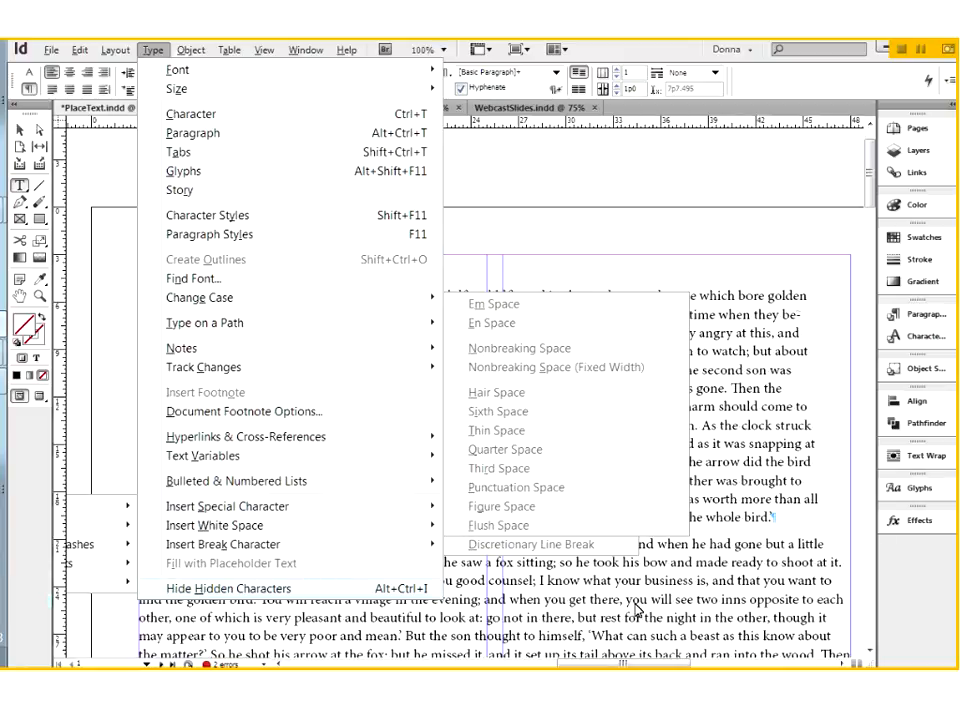
{"action": "left_click", "coordinate": [913, 613]}
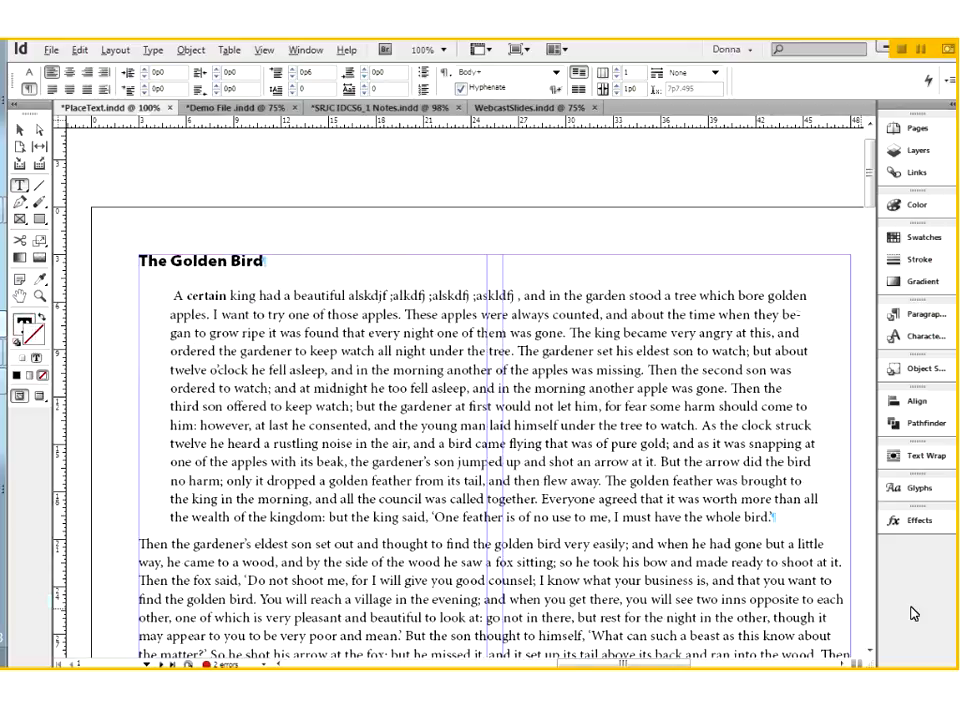
{"action": "key", "text": "ctrl+k"}
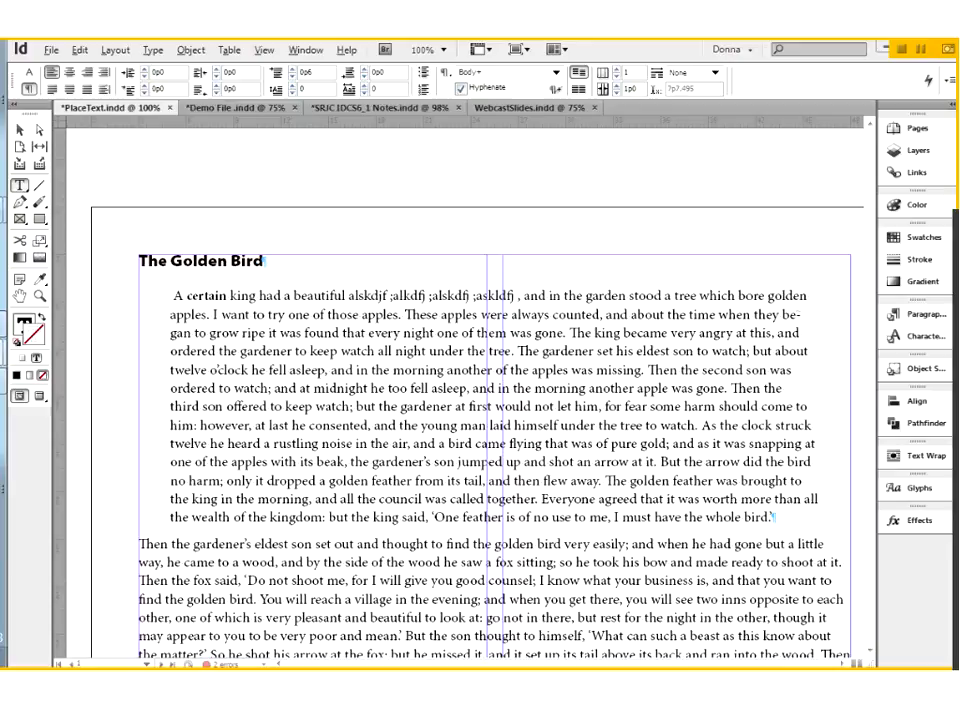
Step: Switch to the Demo File document and zoom in on the Monterey Bay Aquarium oval beside the Text Frames page
{"action": "left_click", "coordinate": [237, 109]}
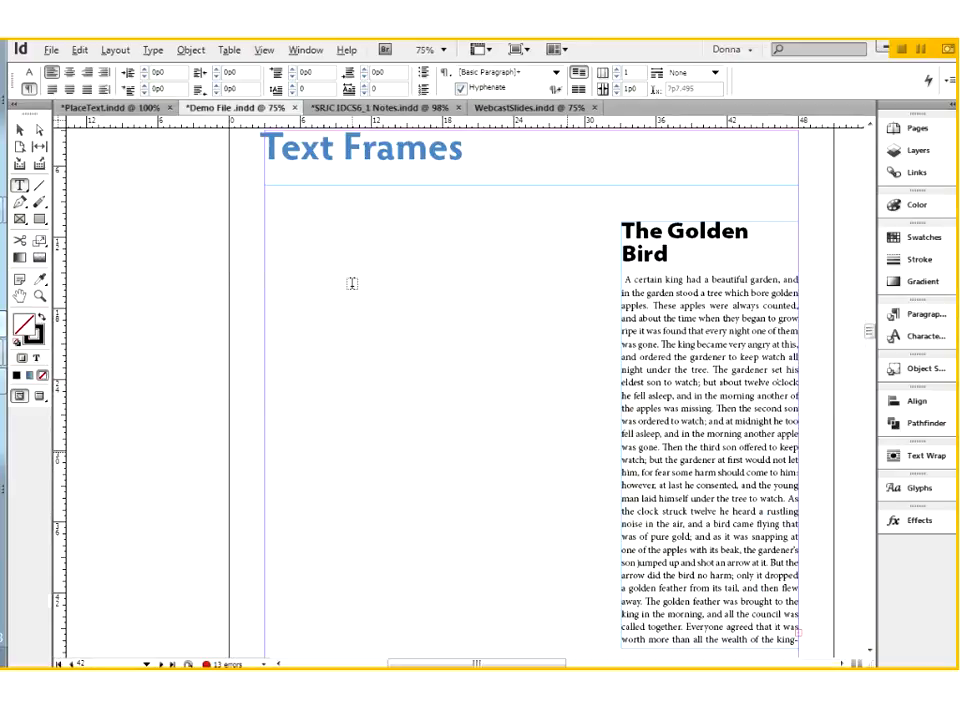
{"action": "key", "text": "ctrl+0"}
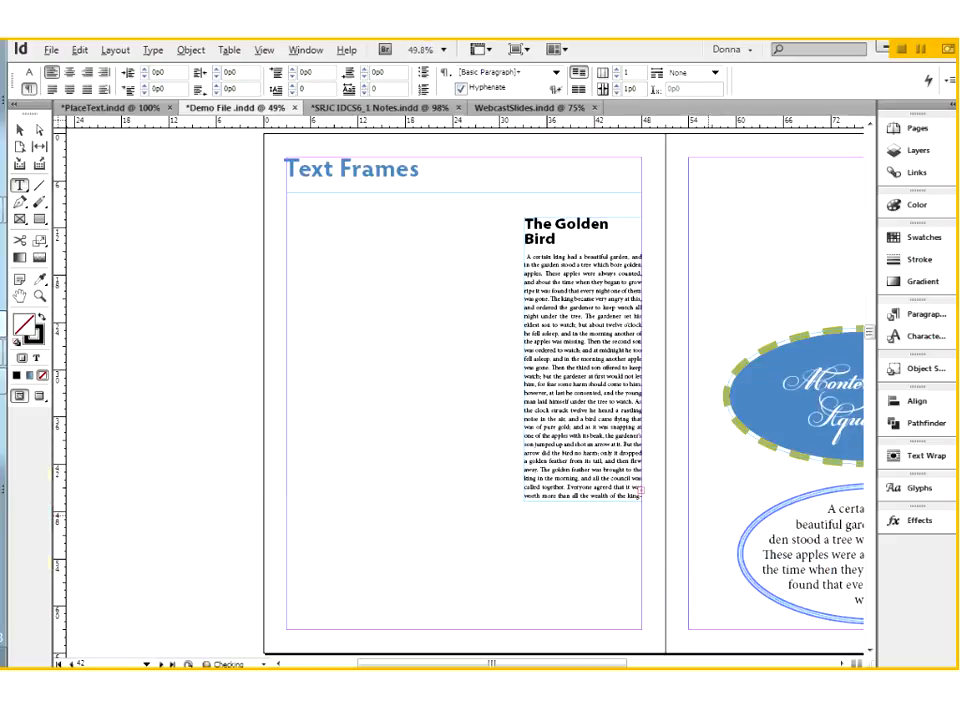
{"action": "left_click", "coordinate": [598, 423]}
{"action": "left_click_drag", "start_coordinate": [598, 422], "coordinate": [505, 420]}
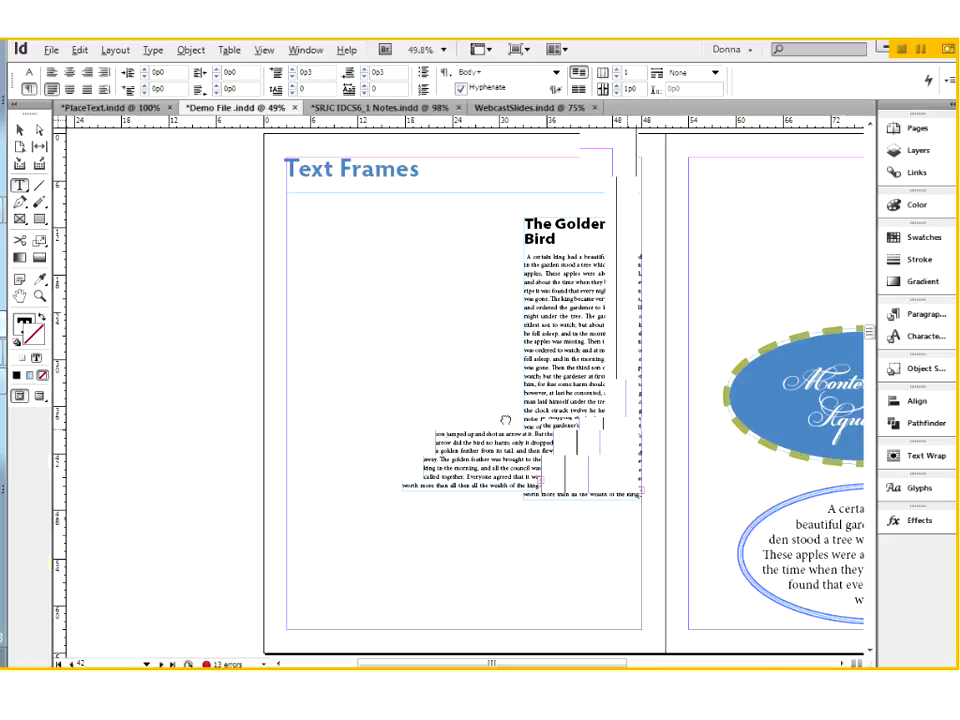
{"action": "left_click_drag", "start_coordinate": [505, 420], "coordinate": [349, 272]}
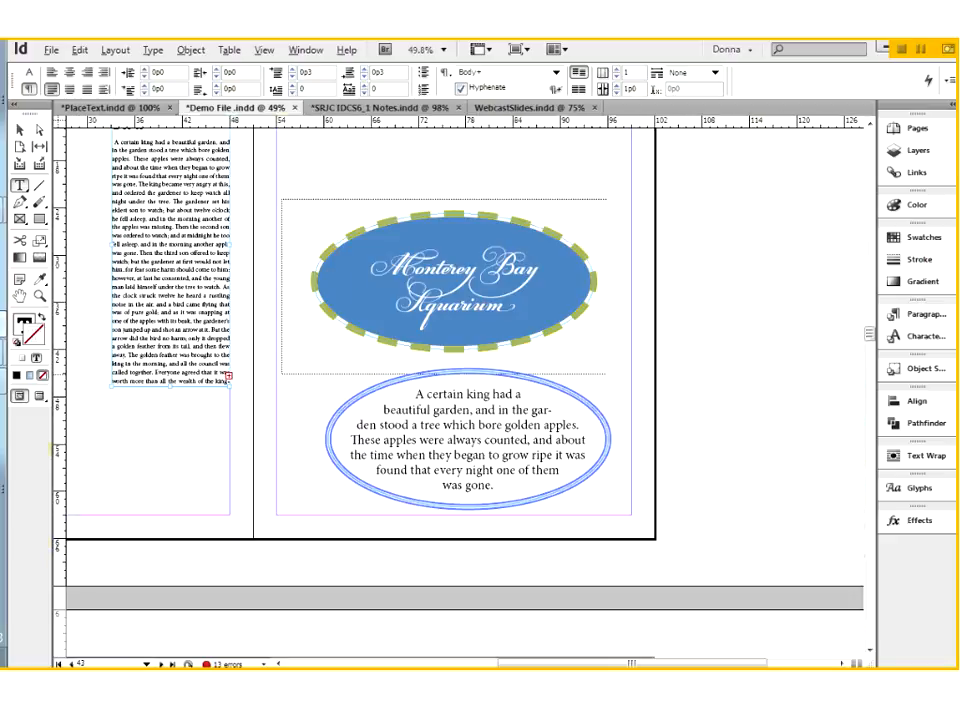
{"action": "left_click_drag", "start_coordinate": [606, 374], "coordinate": [623, 390]}
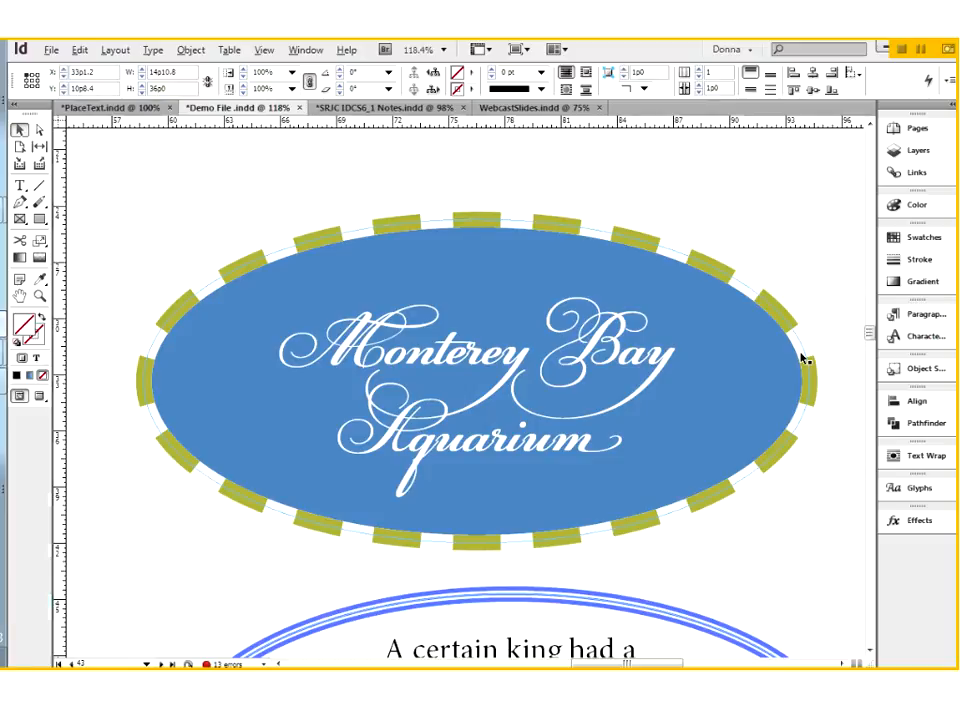
Step: Remove the gap color from the dashed stroke of the Monterey Bay Aquarium oval by setting it to None
{"action": "key", "text": "F10"}
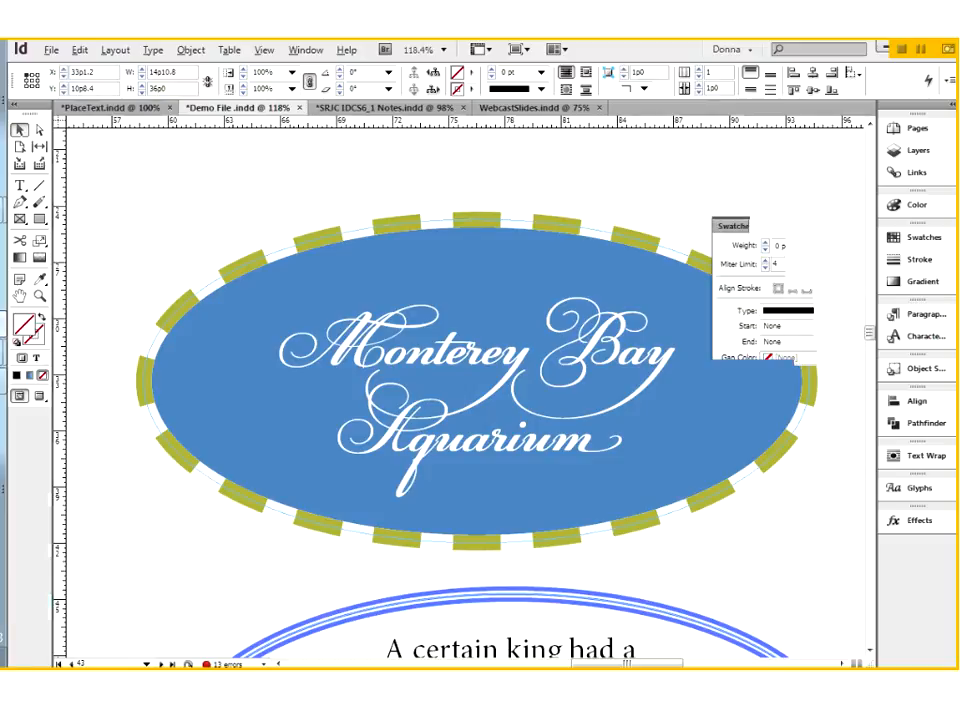
{"action": "left_click", "coordinate": [697, 249]}
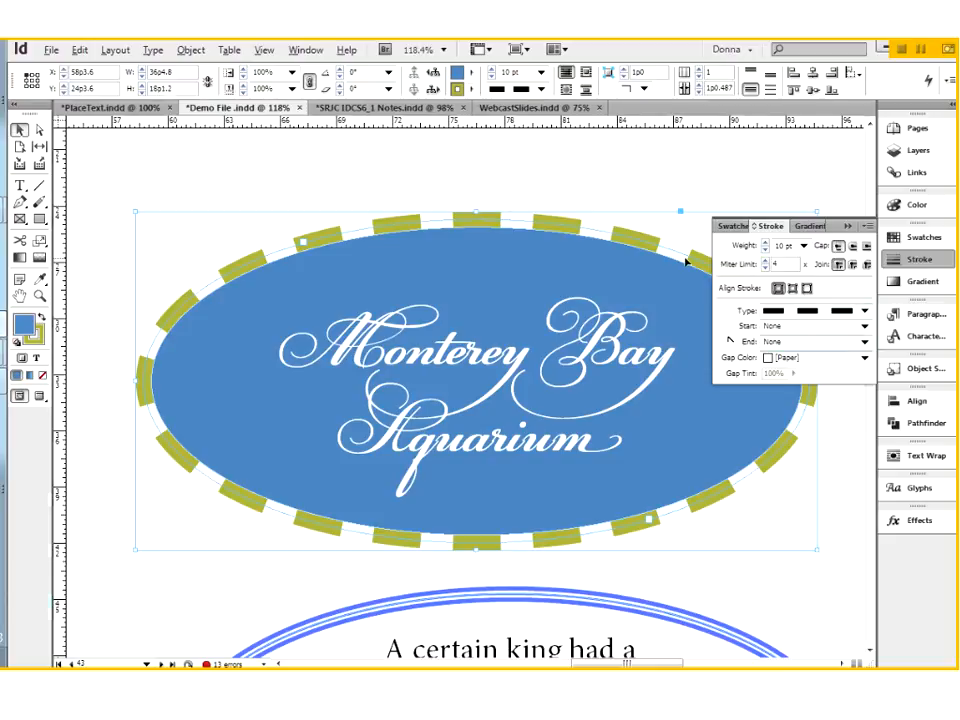
{"action": "left_click", "coordinate": [808, 359]}
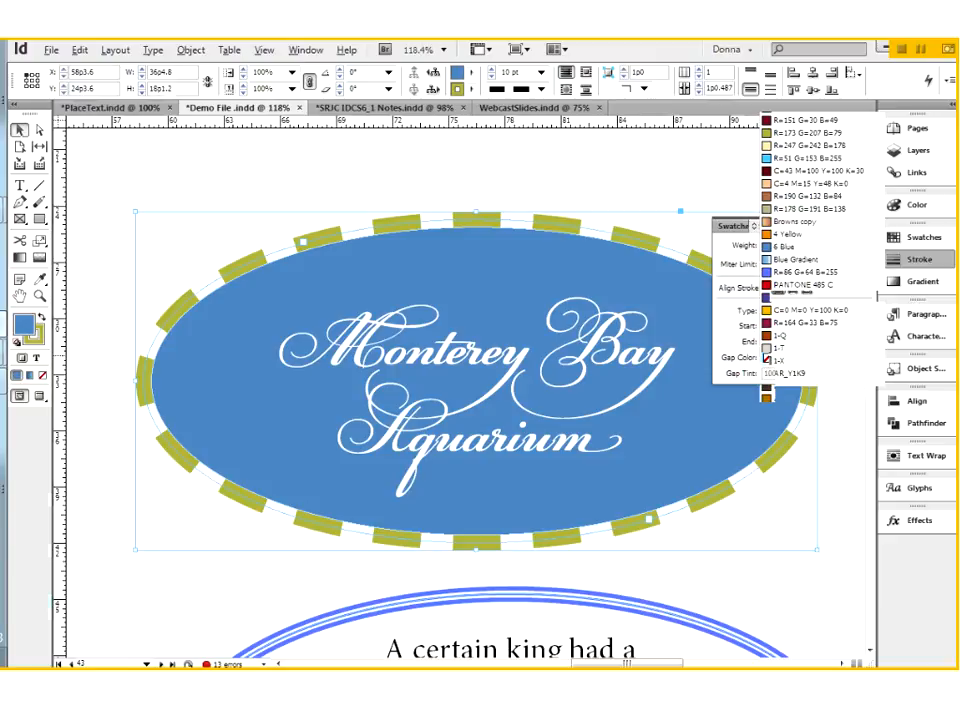
{"action": "left_click", "coordinate": [795, 47]}
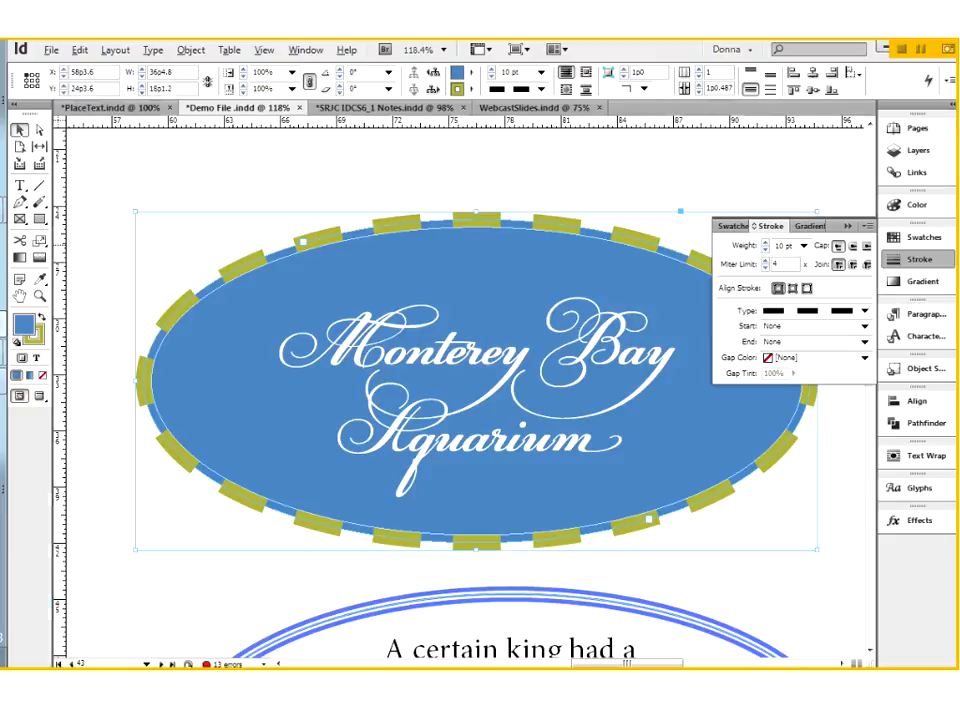
Step: Set the gap color of the Monterey Bay Aquarium oval's dashed stroke to C=0 M=0 Y=100 K=0
{"action": "left_click", "coordinate": [779, 360]}
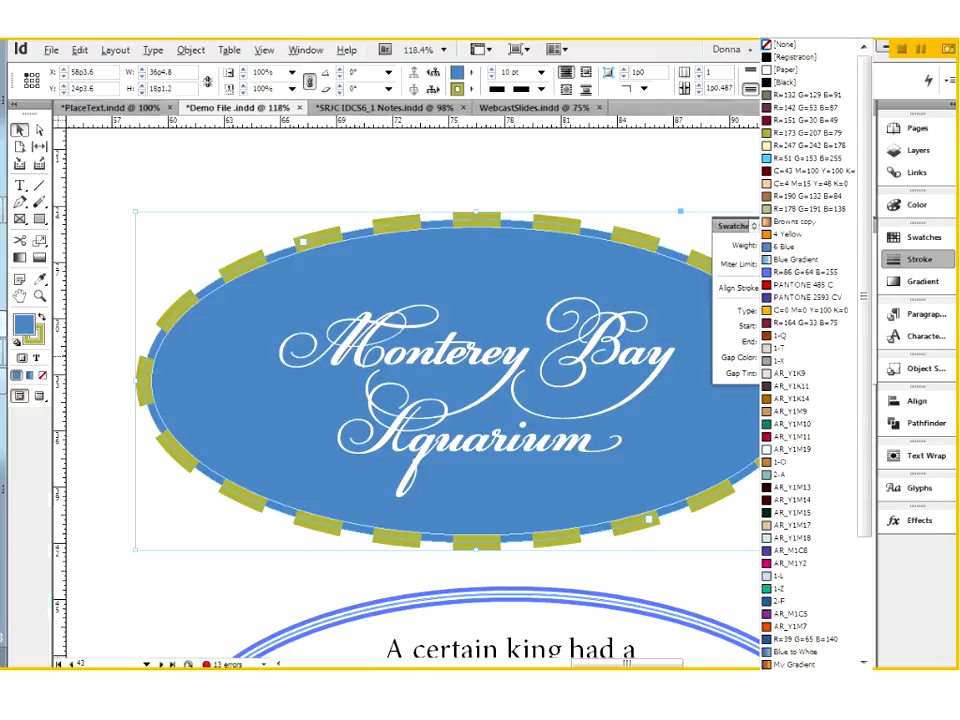
{"action": "scroll", "coordinate": [798, 318], "scroll_direction": "down", "scroll_amount": 4}
{"action": "left_click", "coordinate": [798, 318]}
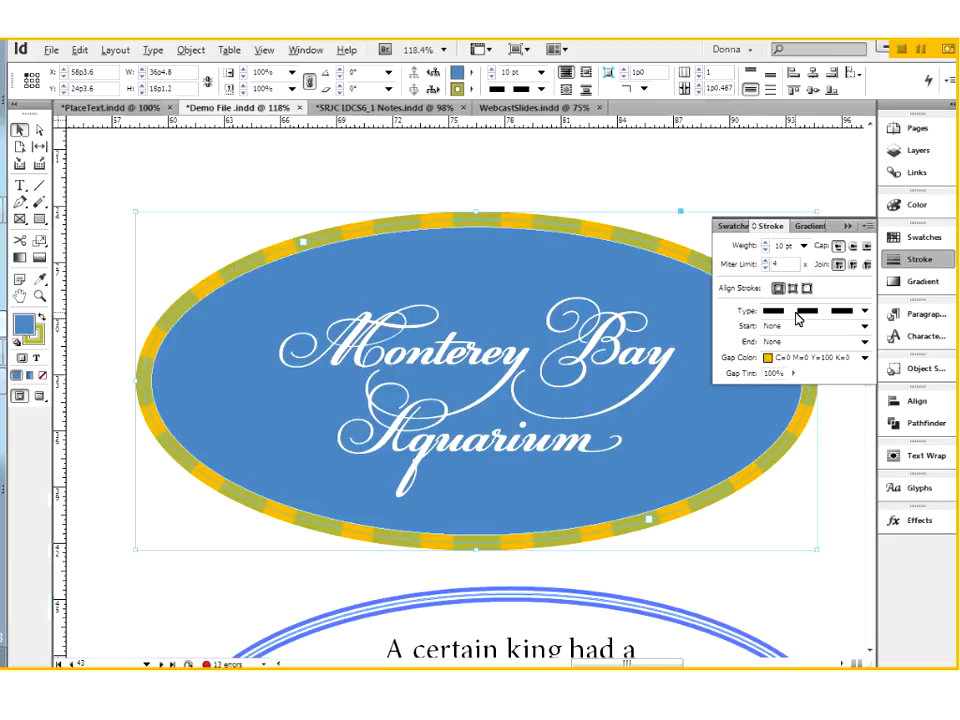
Step: Change the dashed stroke's gap color to Mars Orange Red and collapse the Stroke panel
{"action": "left_click", "coordinate": [789, 357]}
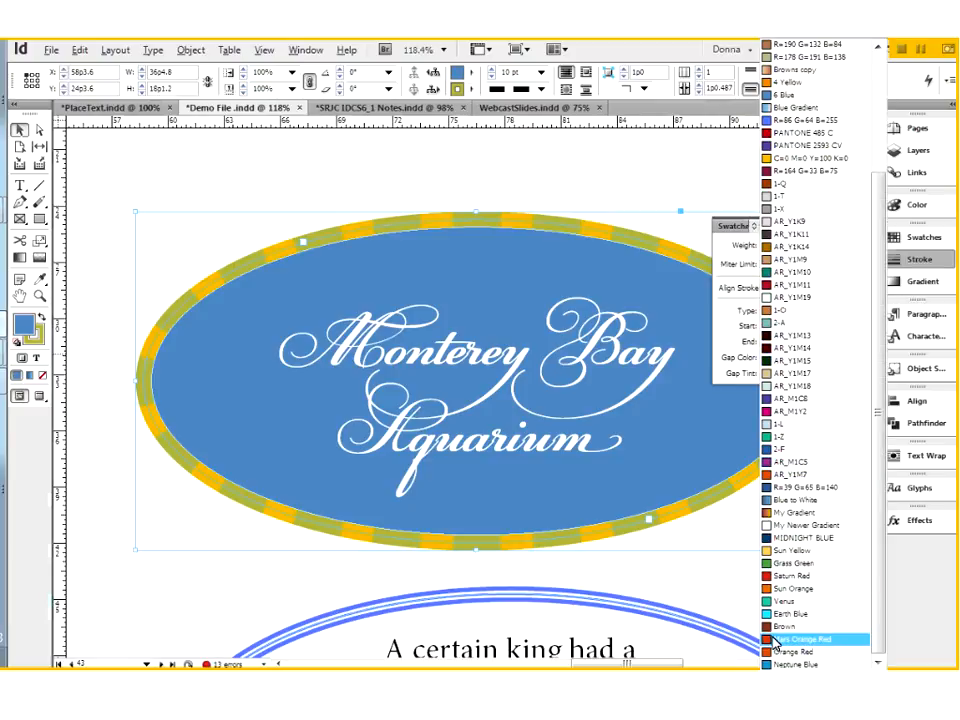
{"action": "left_click", "coordinate": [790, 639]}
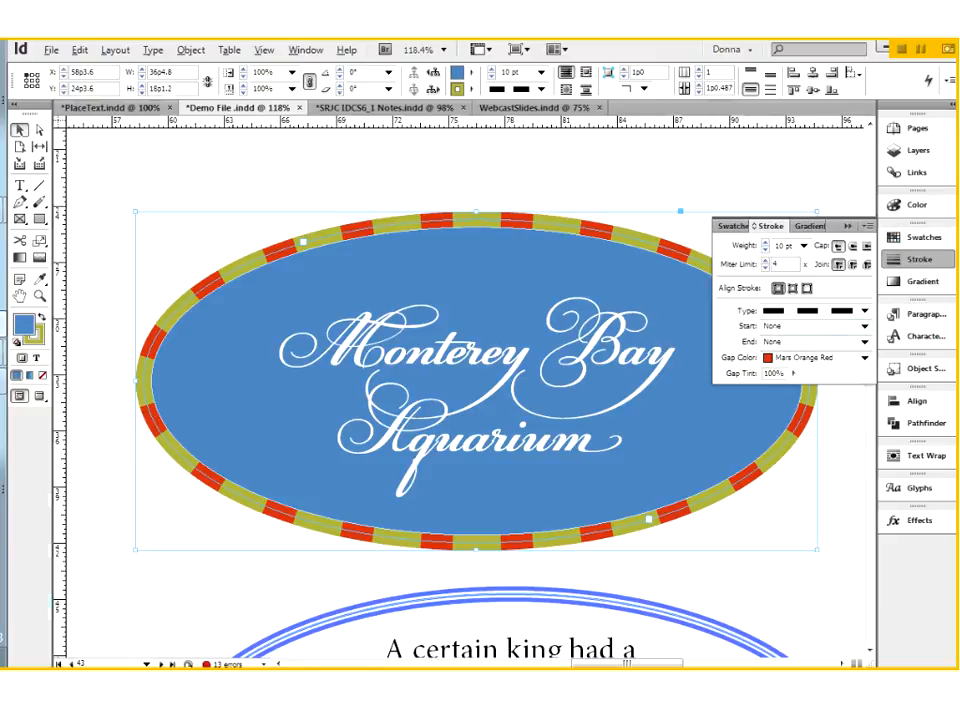
{"action": "left_click", "coordinate": [847, 226]}
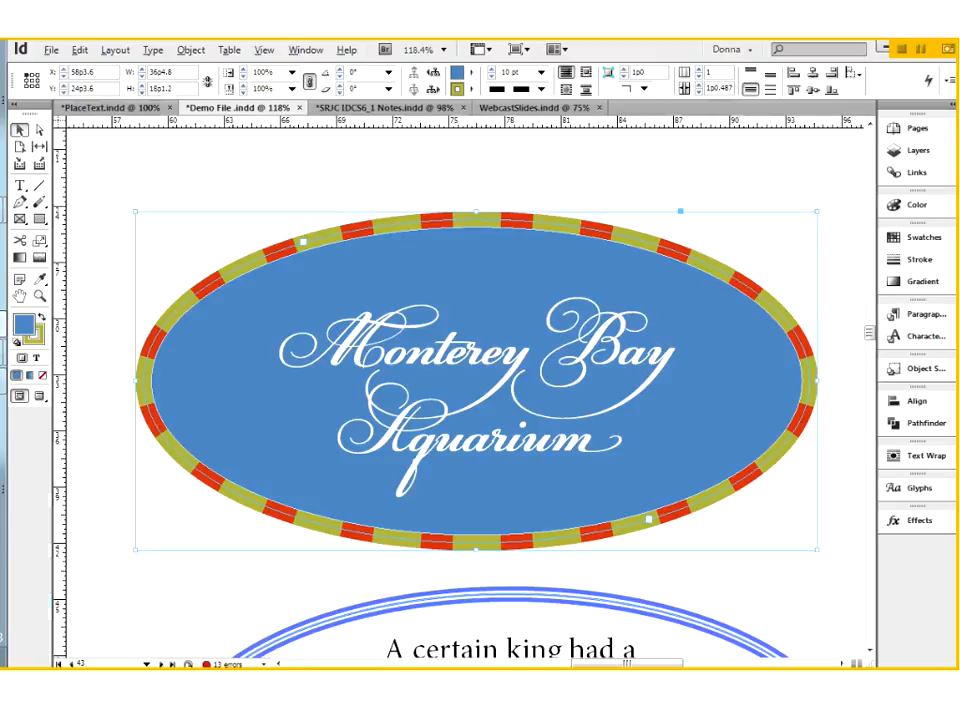
Step: Show the hidden characters in the document
{"action": "left_click", "coordinate": [153, 50]}
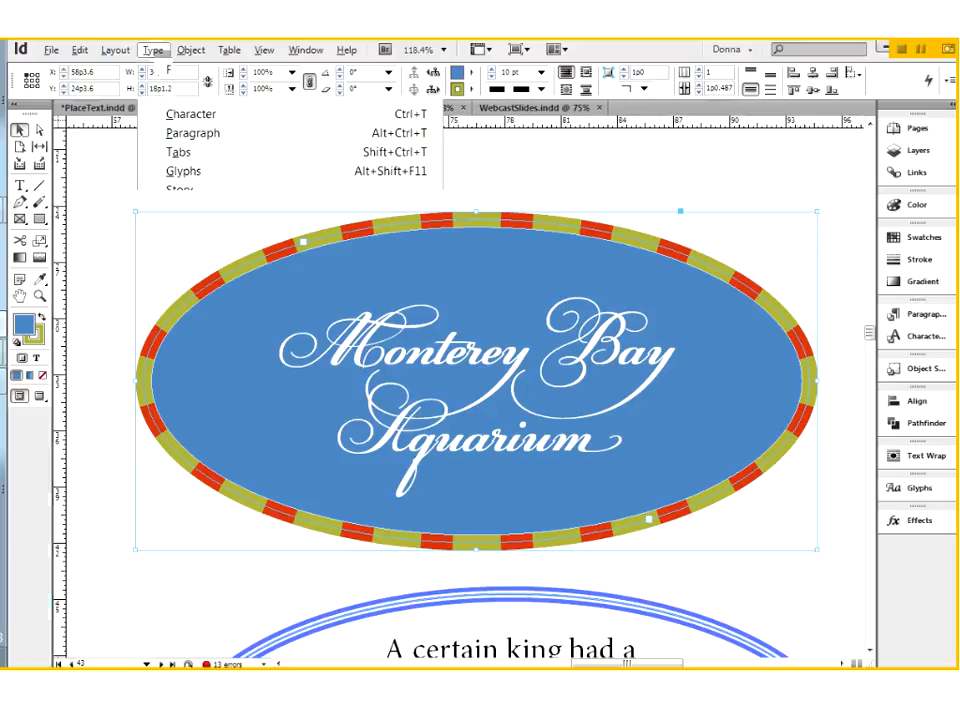
{"action": "left_click", "coordinate": [225, 586]}
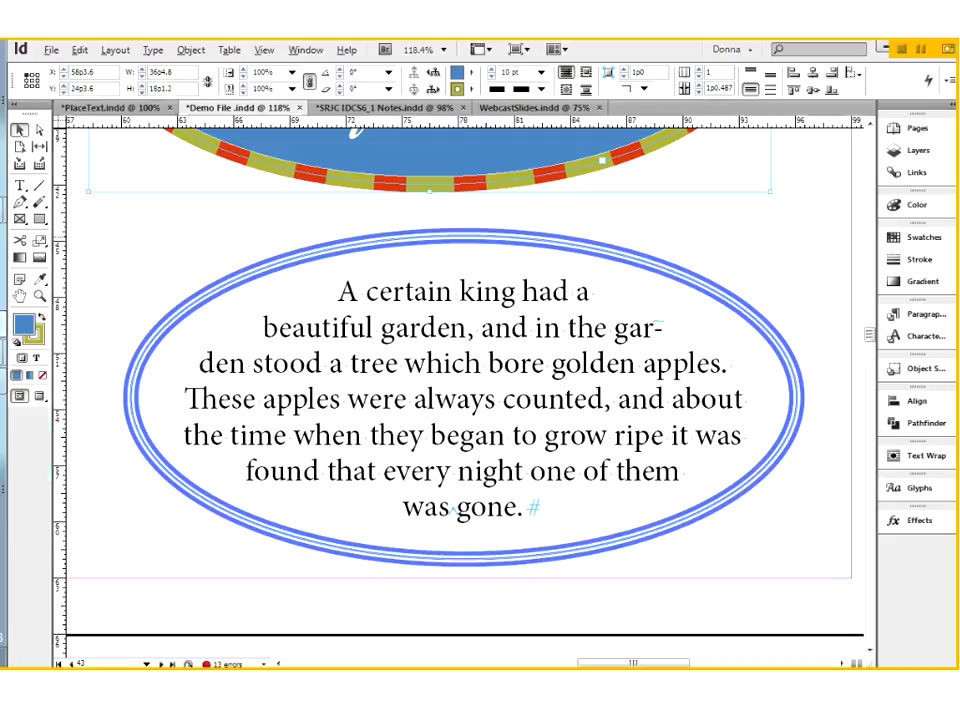
Step: Set the gap color of the multi-line stroke around the "A certain king" oval to AR_Y1M11
{"action": "left_click", "coordinate": [772, 322]}
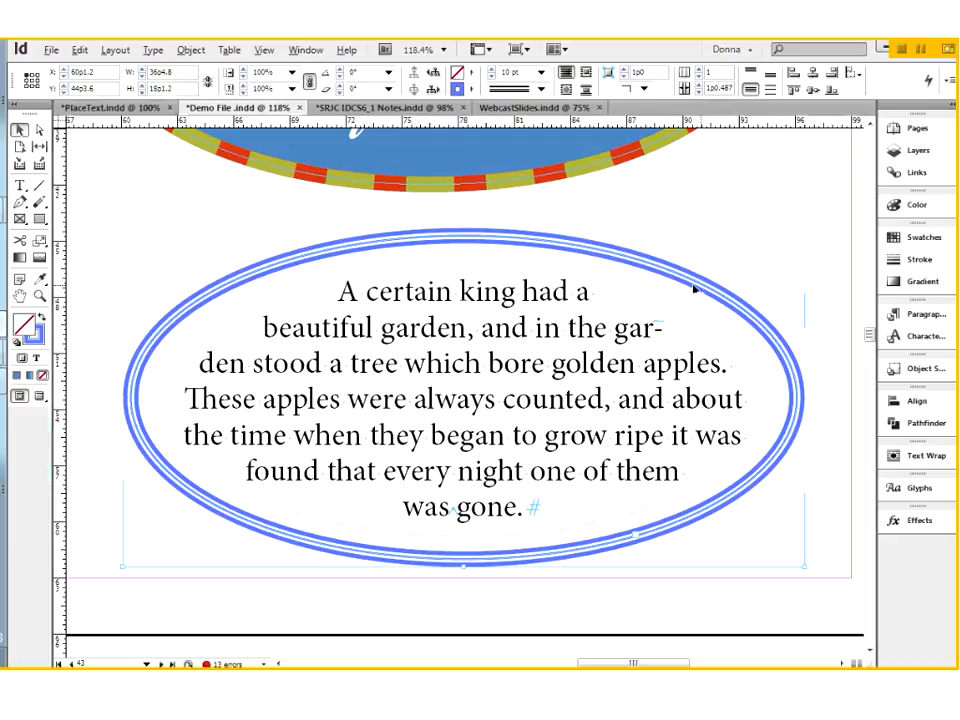
{"action": "left_click", "coordinate": [914, 259]}
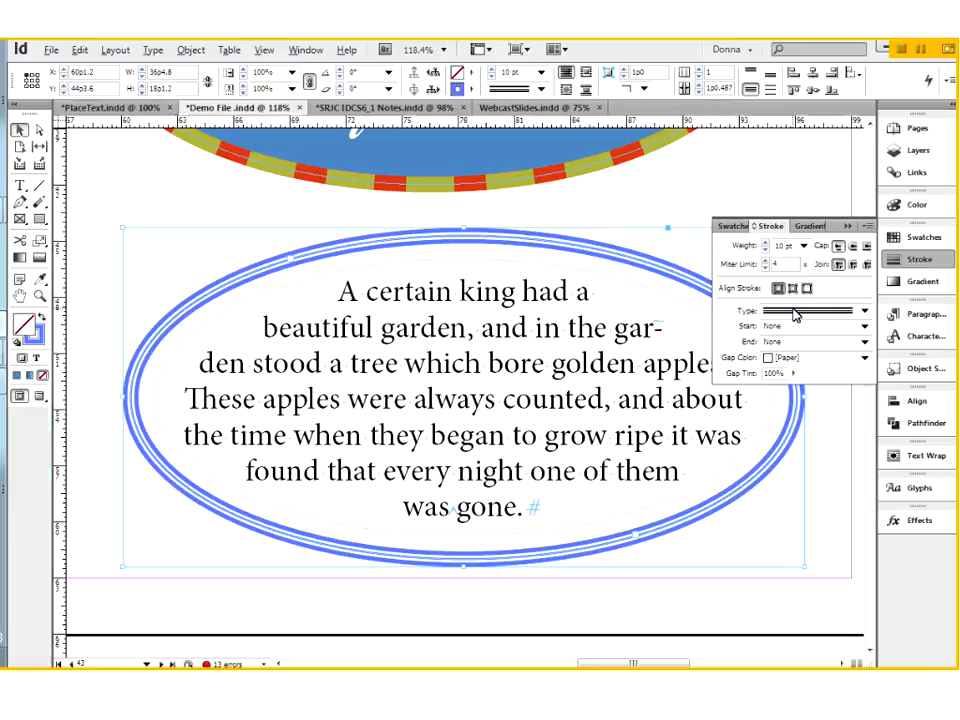
{"action": "left_click", "coordinate": [778, 360]}
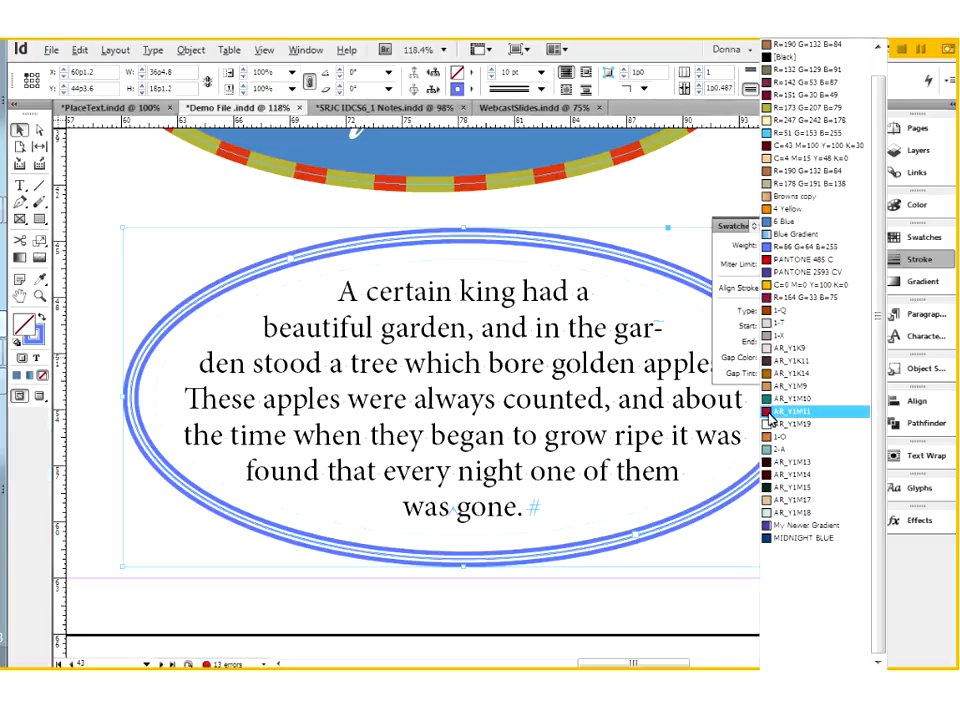
{"action": "left_click", "coordinate": [790, 411]}
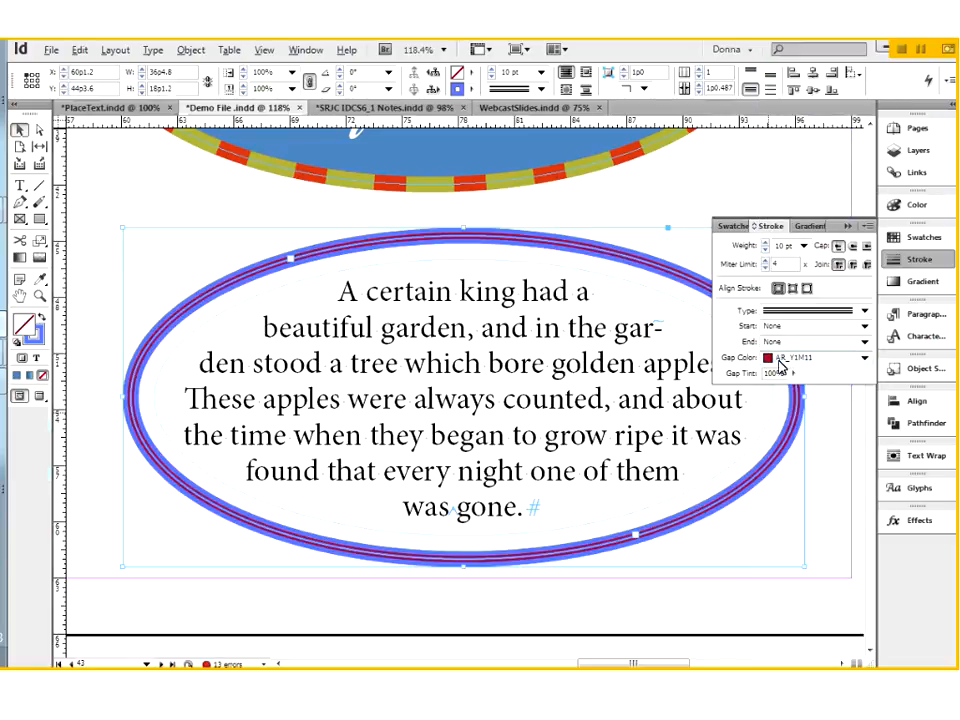
Step: Change the "A certain king" oval's stroke gap color to Grass Green, deselect the frame and inspect the stroke
{"action": "left_click", "coordinate": [784, 363]}
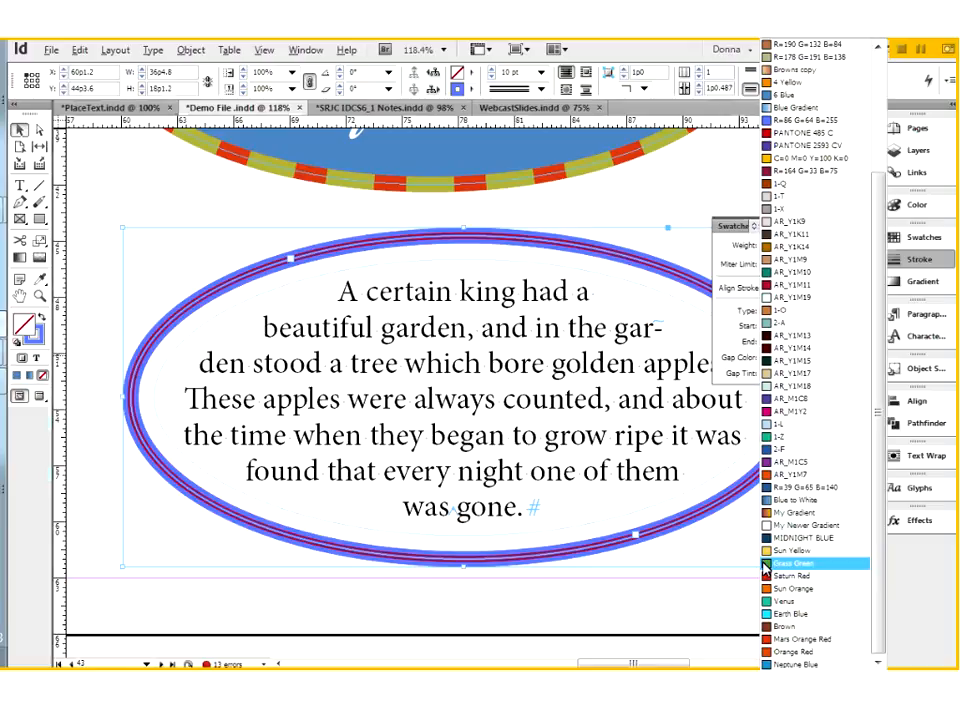
{"action": "left_click", "coordinate": [768, 565]}
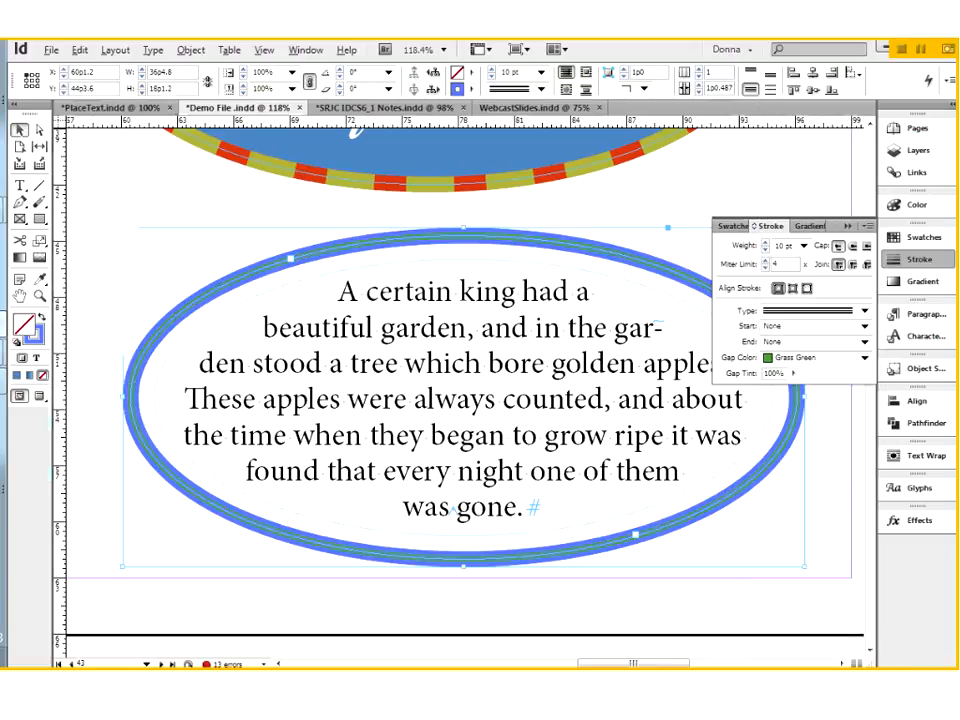
{"action": "key", "text": "ctrl+shift+a"}
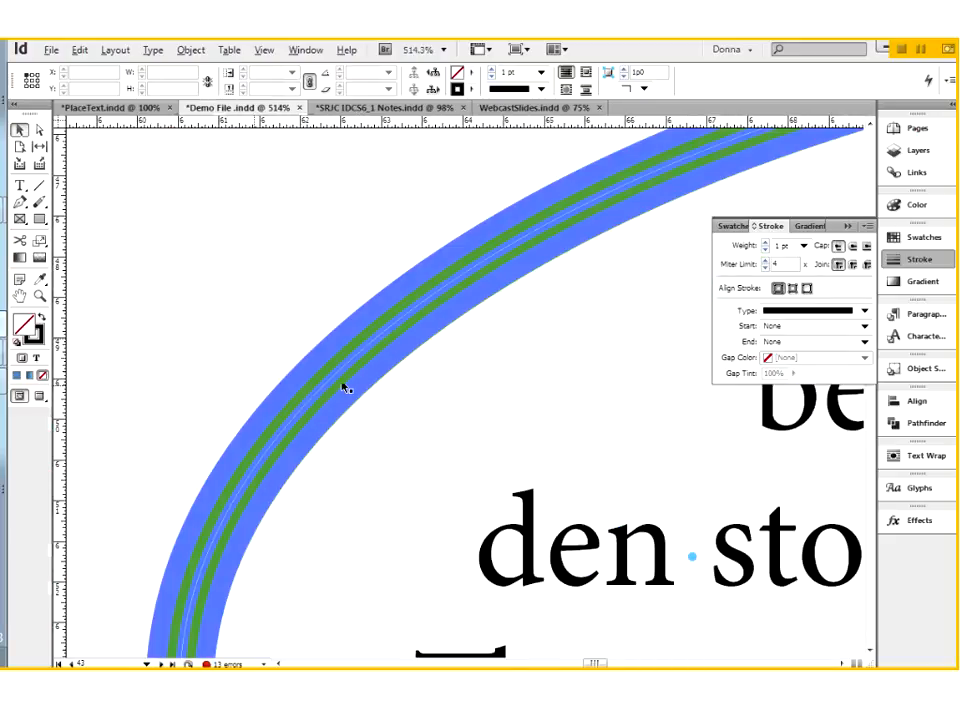
{"action": "key", "text": "ctrl+minus"}
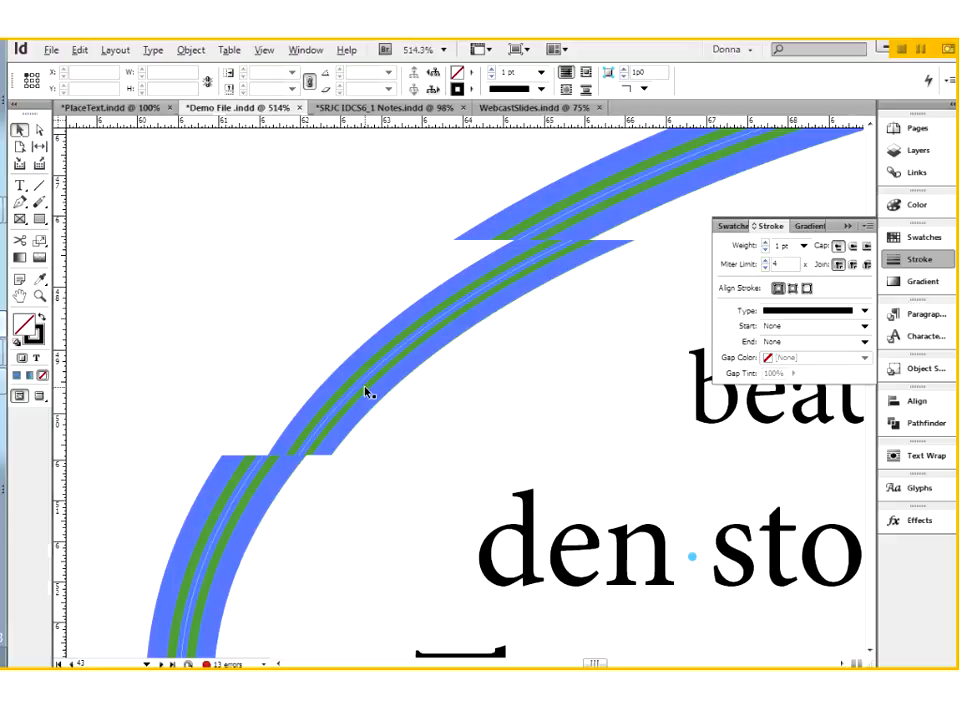
{"action": "key", "text": "ctrl+2"}
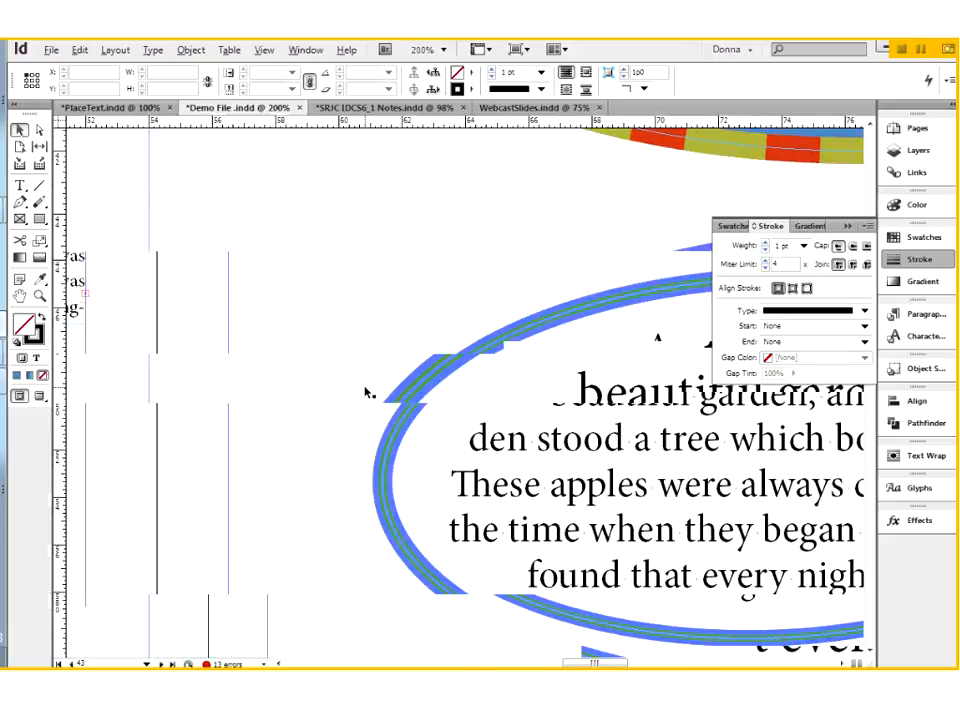
{"action": "mouse_move", "coordinate": [663, 497]}
{"action": "left_mouse_down"}
{"action": "mouse_move", "coordinate": [568, 497]}
{"action": "mouse_move", "coordinate": [363, 464]}
{"action": "left_mouse_up"}
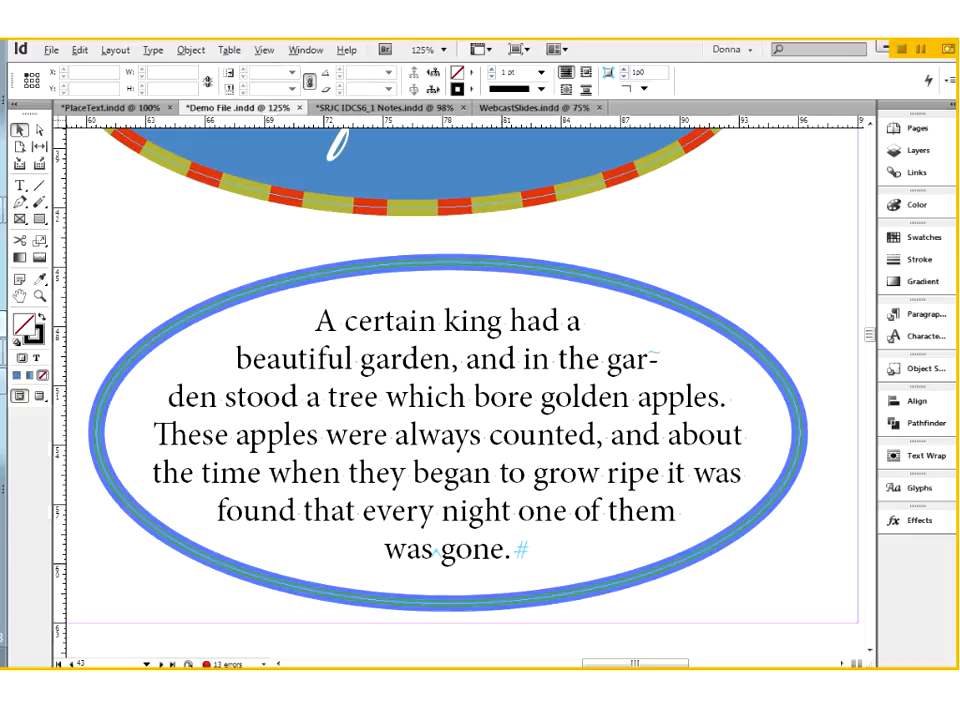
Step: Reduce the "A certain king" oval frame's inset spacing to 0p0 in Text Frame Options, keeping the text in view
{"action": "left_click", "coordinate": [514, 398]}
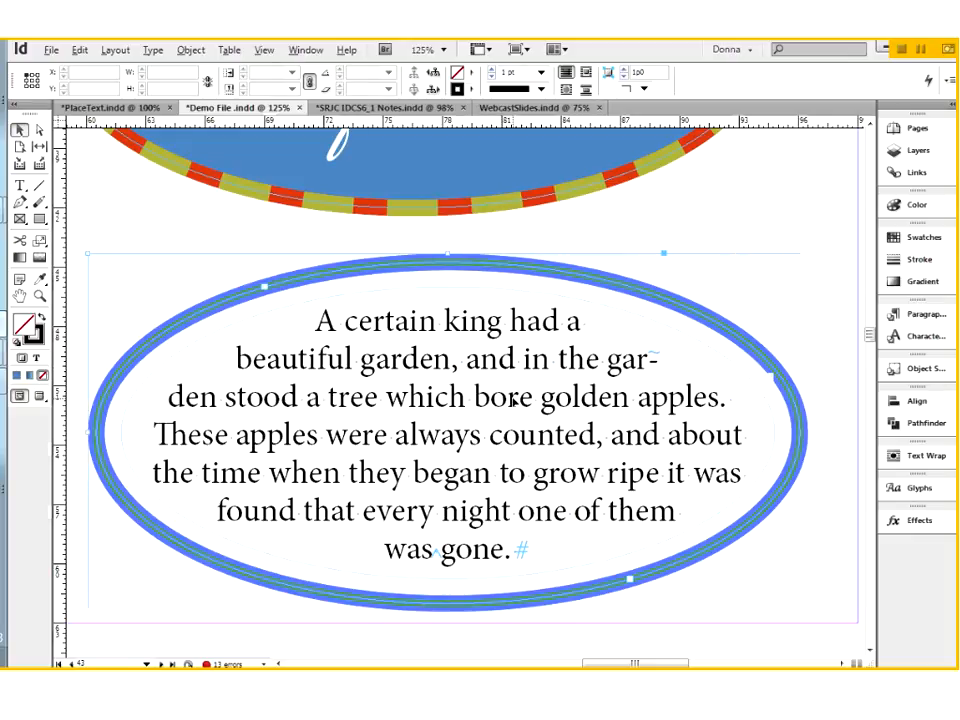
{"action": "right_click", "coordinate": [514, 398]}
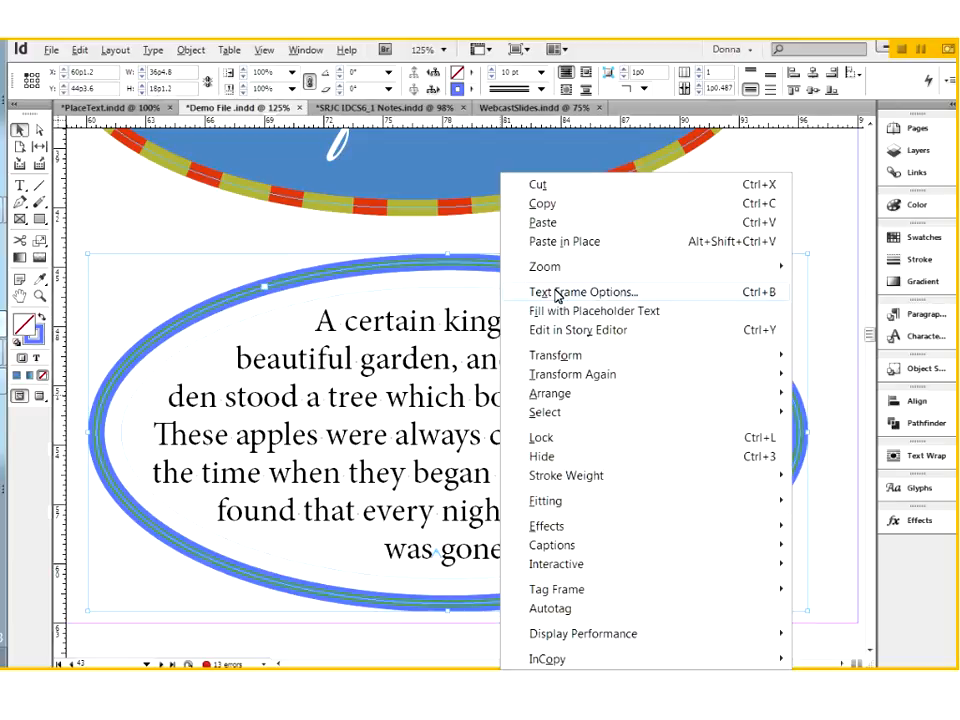
{"action": "left_click", "coordinate": [557, 294]}
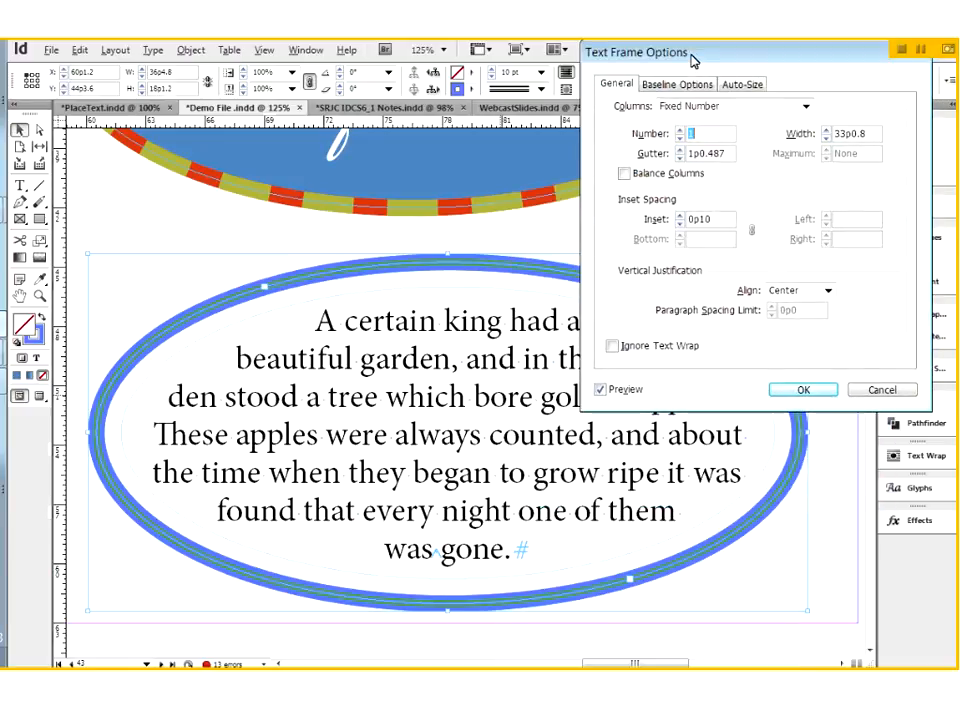
{"action": "left_click", "coordinate": [679, 224]}
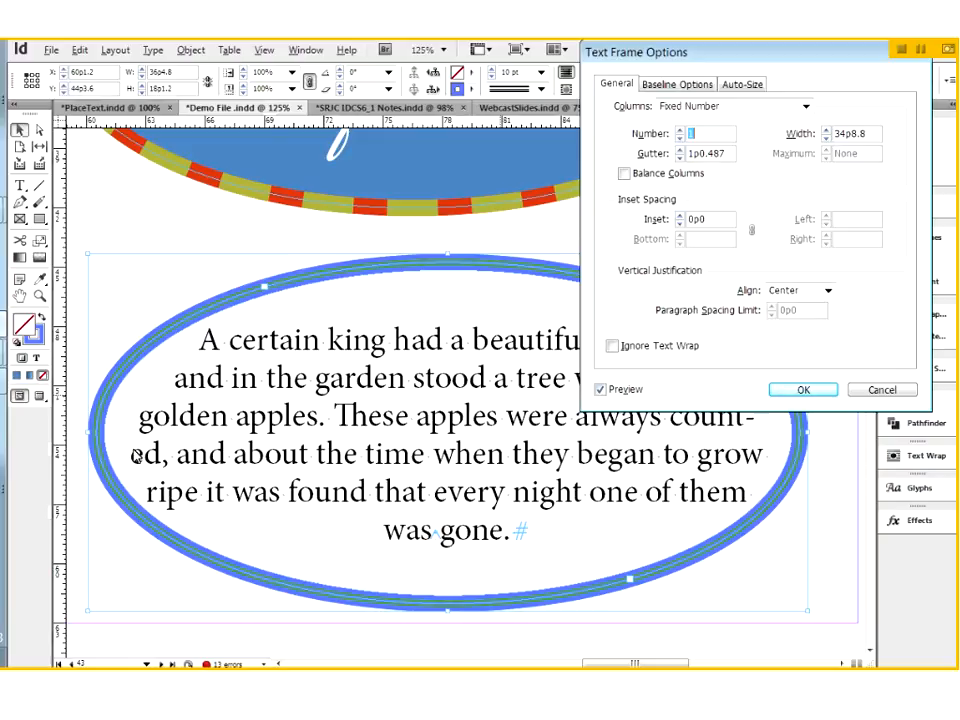
{"action": "left_click_drag", "start_coordinate": [848, 54], "coordinate": [438, 50]}
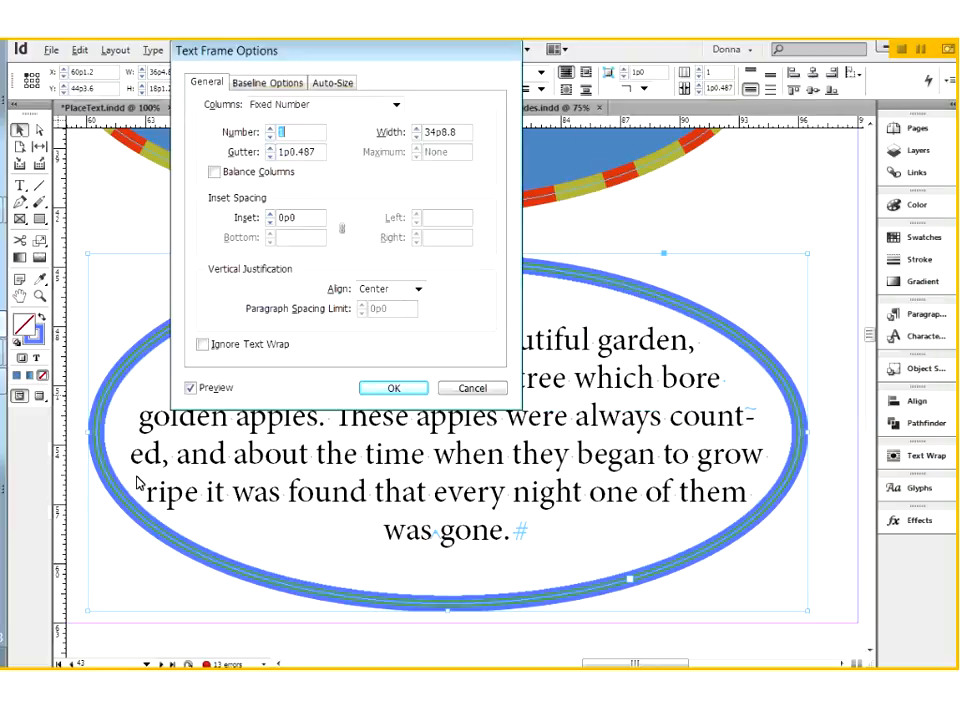
{"action": "left_click_drag", "start_coordinate": [298, 46], "coordinate": [683, 90]}
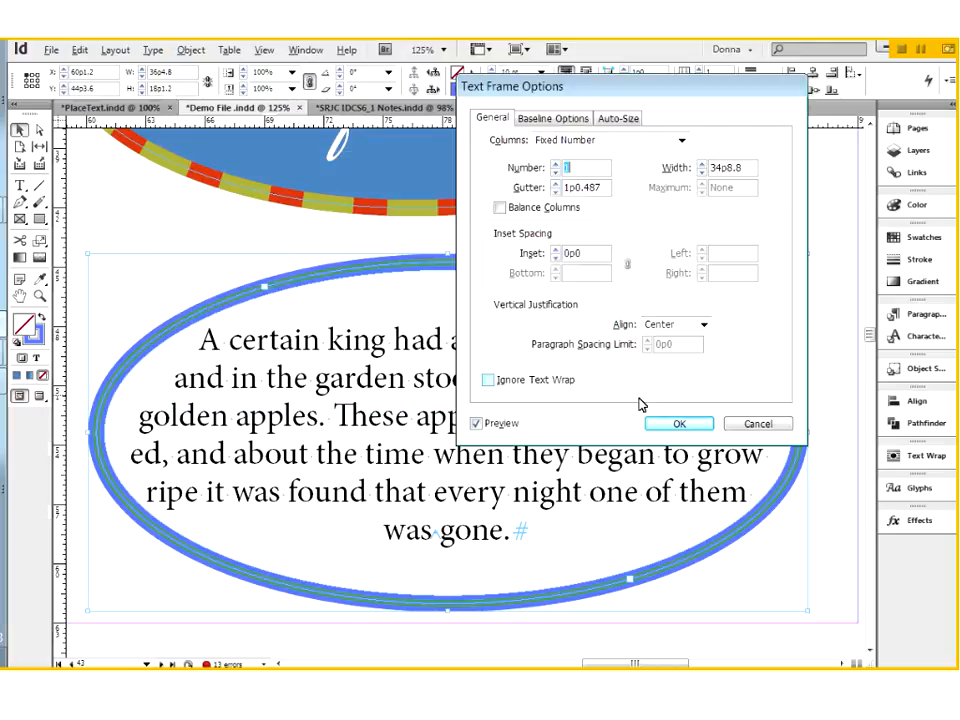
Step: Increase the oval frame's inset spacing gradually beyond 0p3 to move the text away from the stroke
{"action": "left_click", "coordinate": [556, 250]}
{"action": "left_click", "coordinate": [556, 250]}
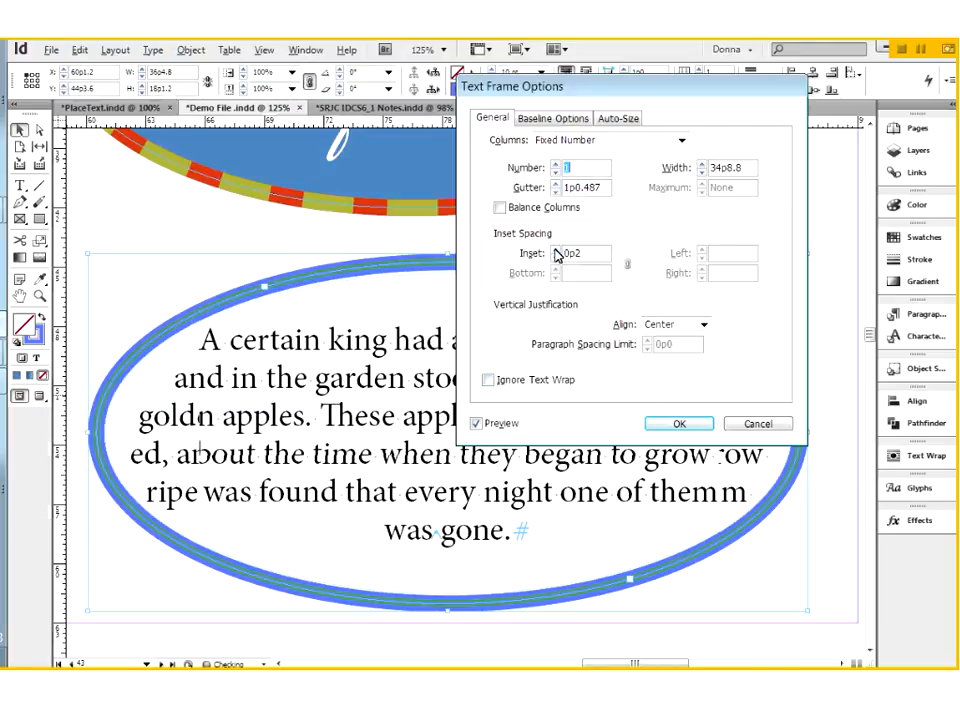
{"action": "left_click", "coordinate": [556, 251]}
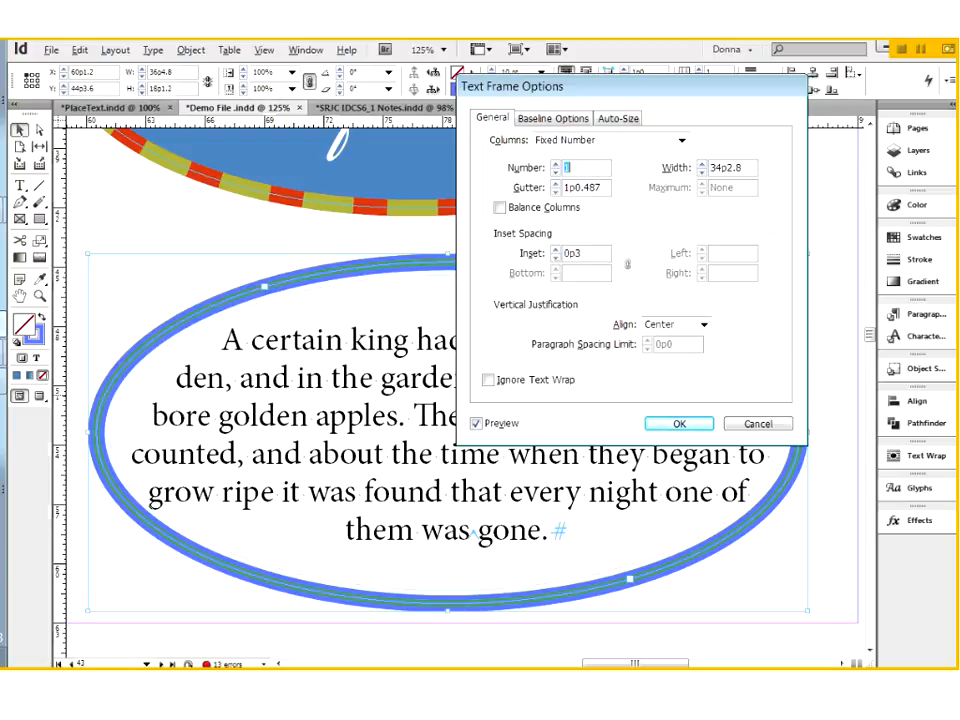
{"action": "left_click", "coordinate": [556, 251]}
{"action": "left_click", "coordinate": [556, 251]}
{"action": "left_click", "coordinate": [556, 251]}
{"action": "left_click", "coordinate": [556, 251]}
{"action": "left_click", "coordinate": [556, 251]}
{"action": "left_click", "coordinate": [556, 251]}
{"action": "left_click", "coordinate": [556, 251]}
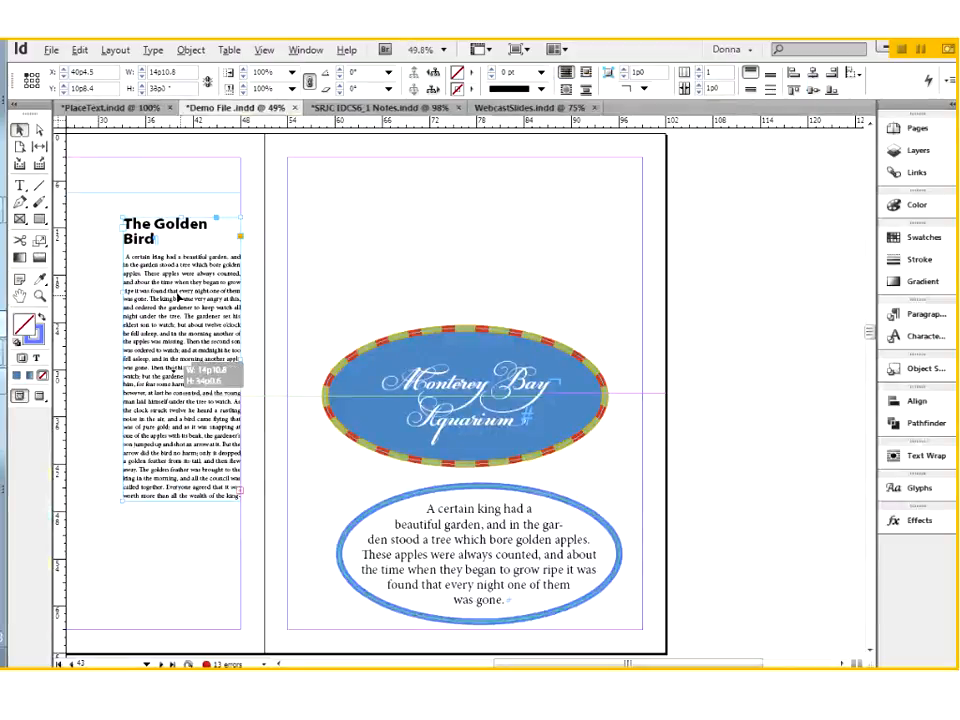
Step: Move The Golden Bird text frame onto the facing page above the Monterey Bay Aquarium oval and center its heading
{"action": "left_click_drag", "start_coordinate": [178, 298], "coordinate": [426, 246]}
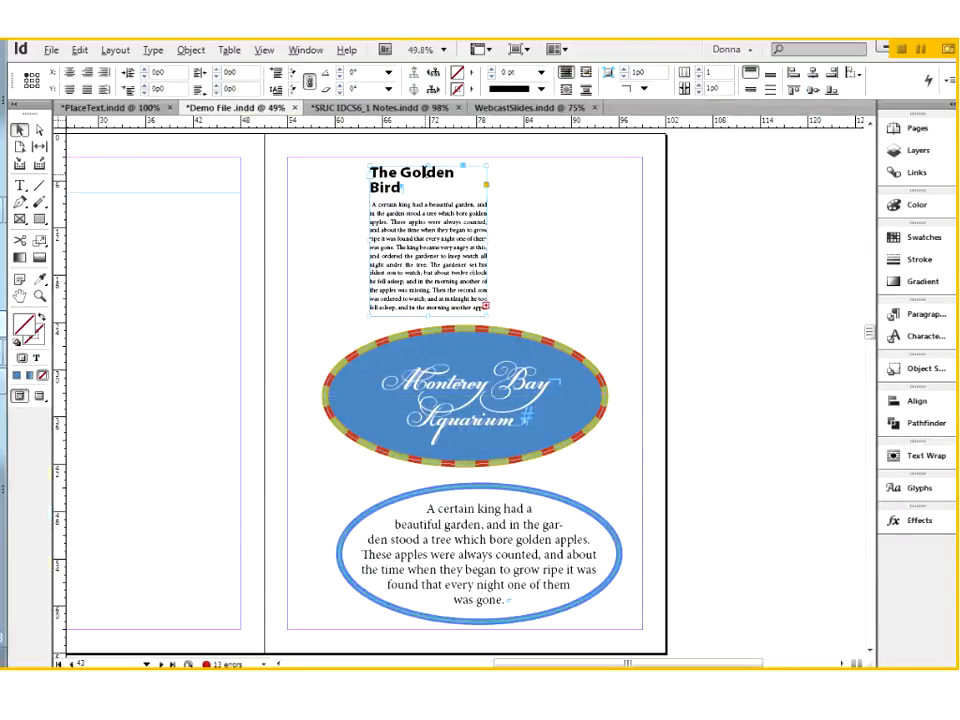
{"action": "double_click", "coordinate": [425, 172]}
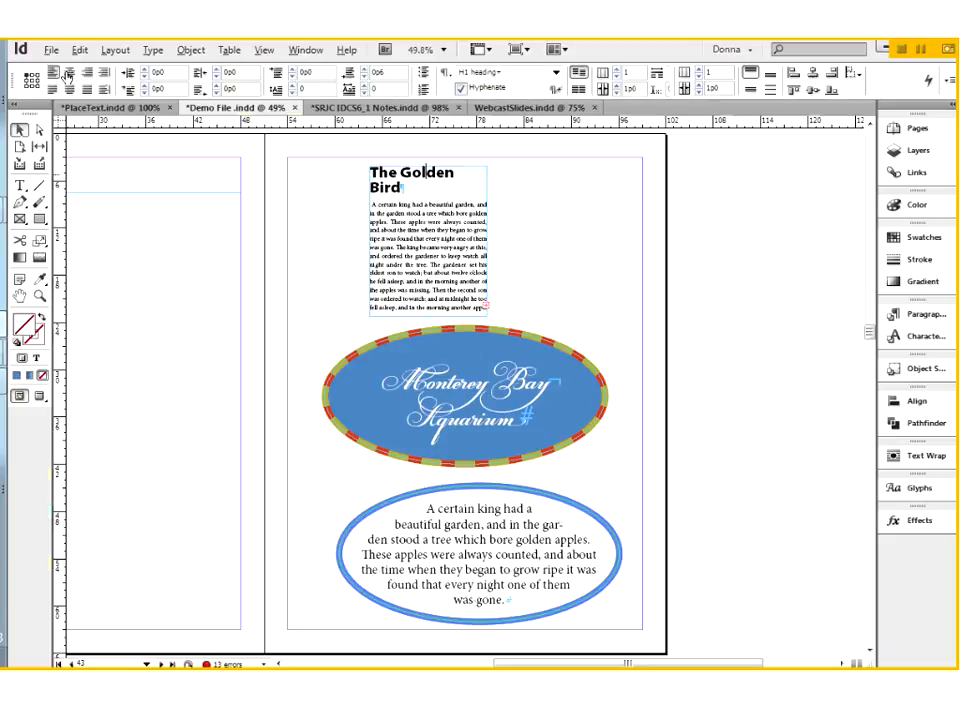
{"action": "left_click", "coordinate": [69, 73]}
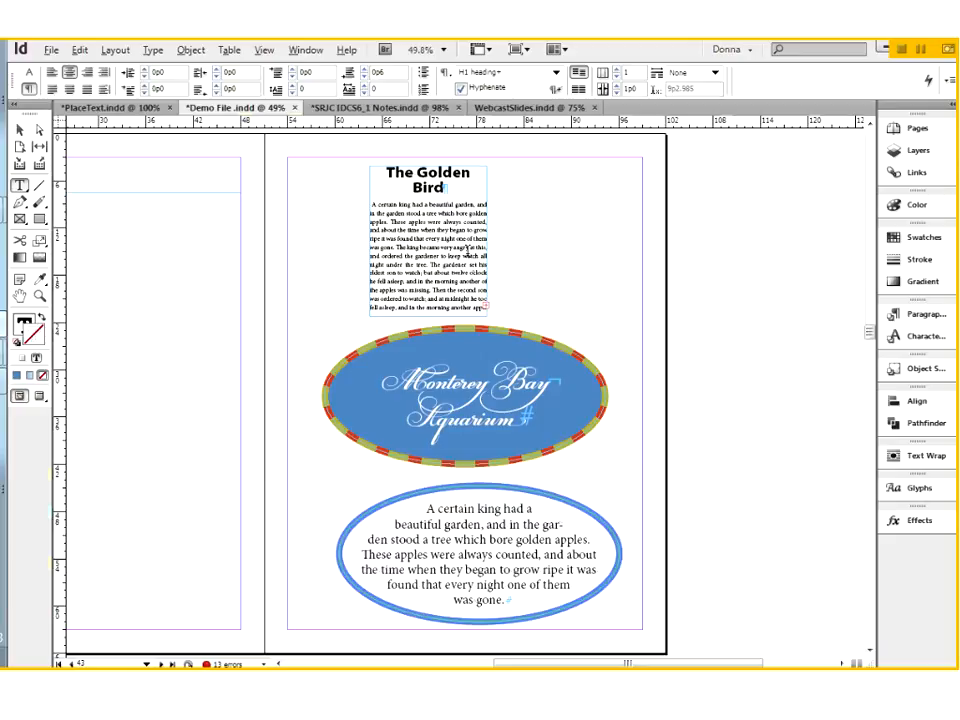
Step: Examine the Type and Object commands available for The Golden Bird's body text and for its selected frame
{"action": "key", "text": "Escape"}
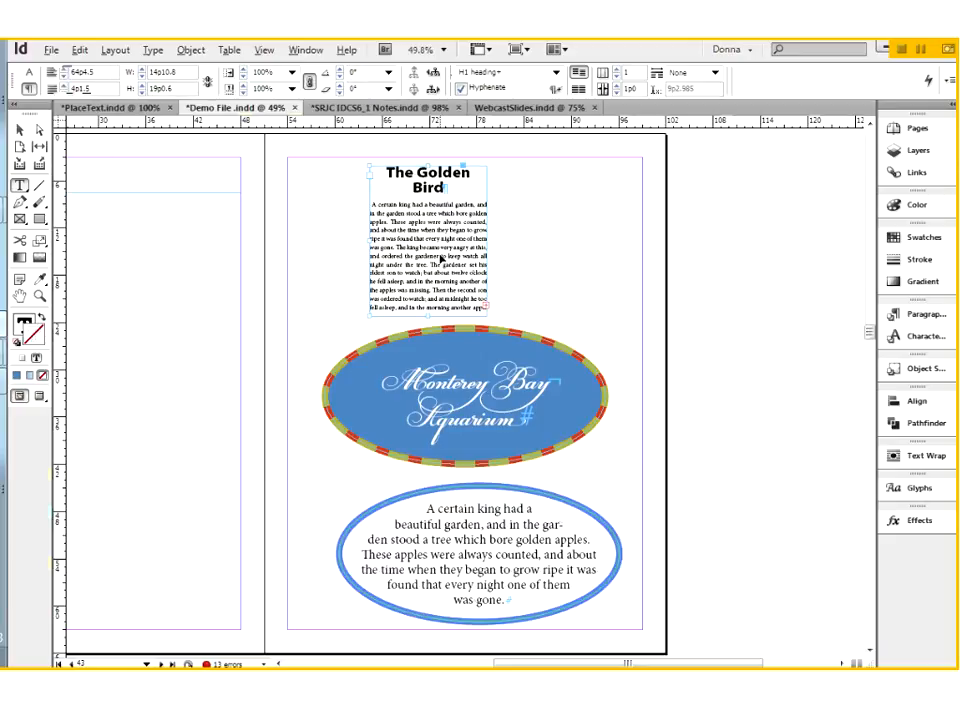
{"action": "left_click", "coordinate": [441, 259]}
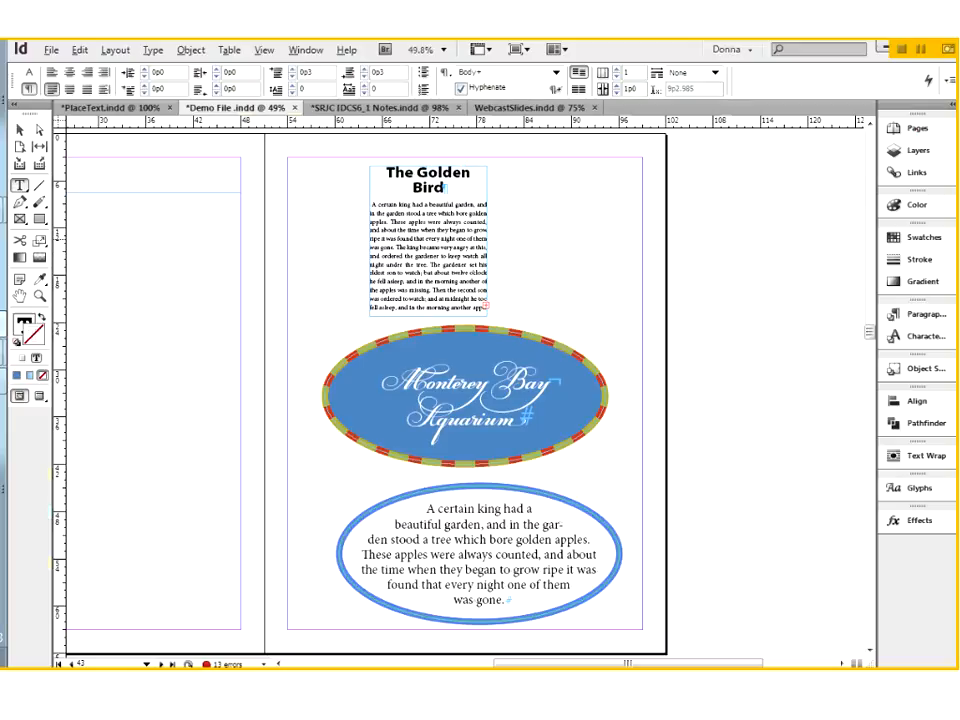
{"action": "left_click", "coordinate": [157, 51]}
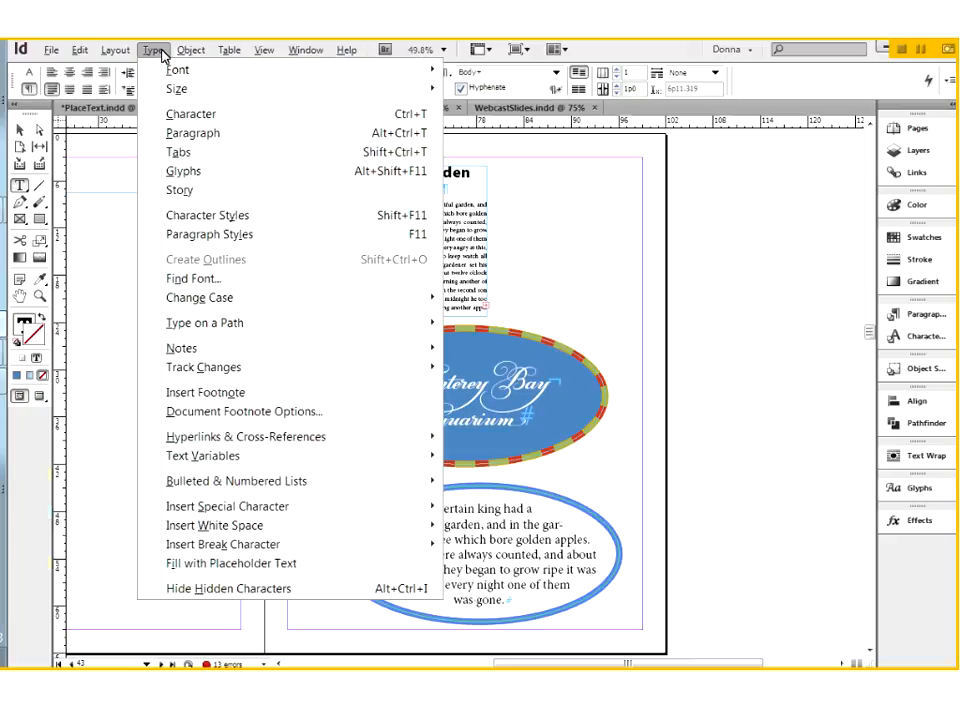
{"action": "mouse_move", "coordinate": [189, 51]}
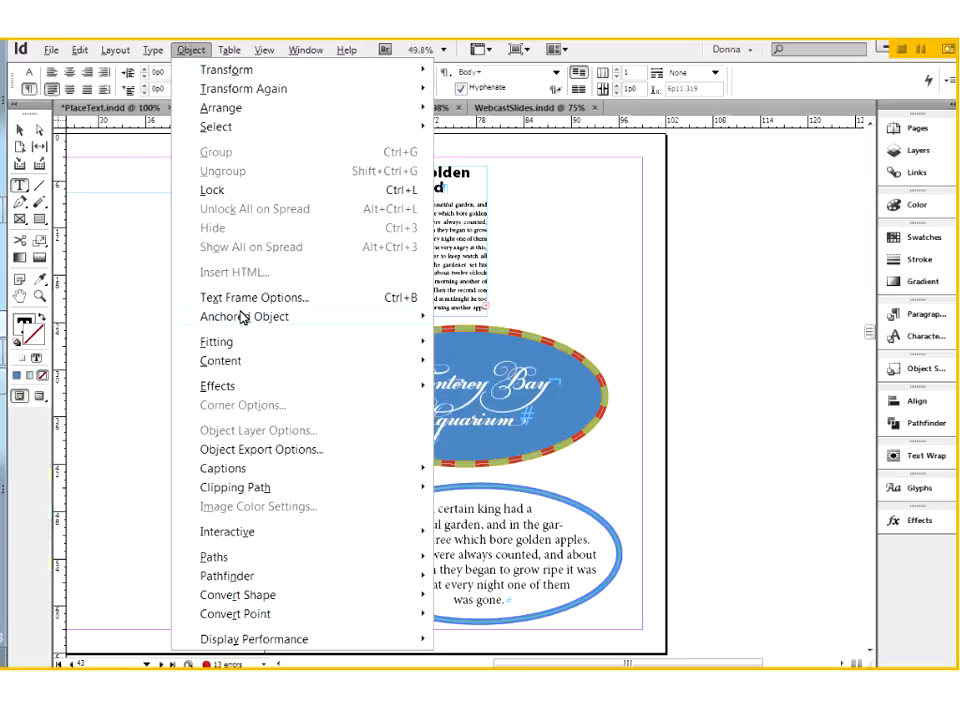
{"action": "mouse_move", "coordinate": [289, 311]}
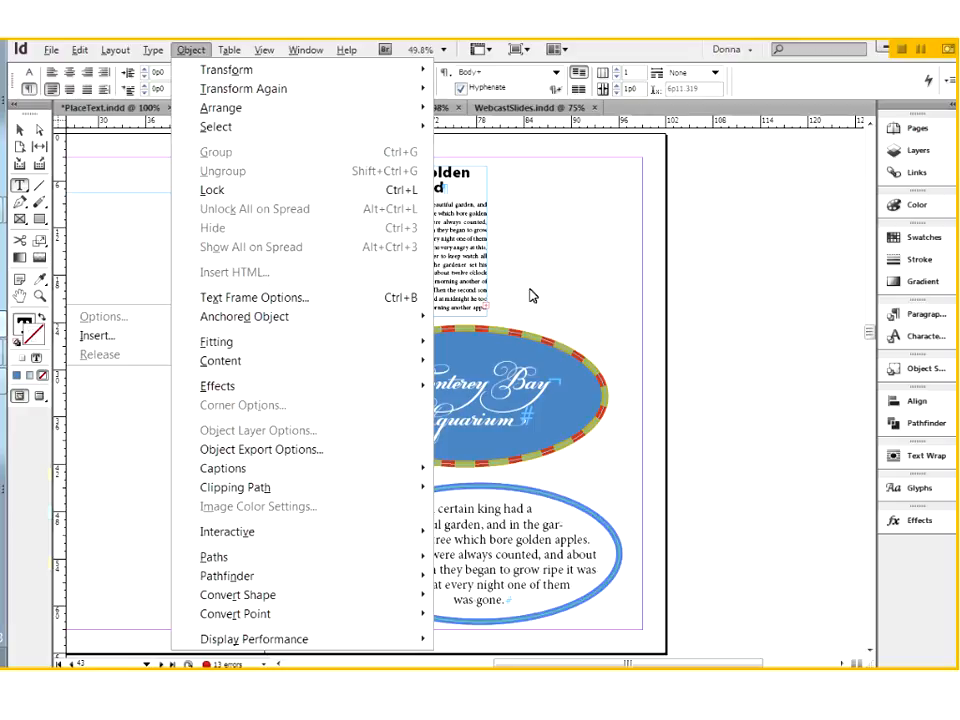
{"action": "key", "text": "Escape"}
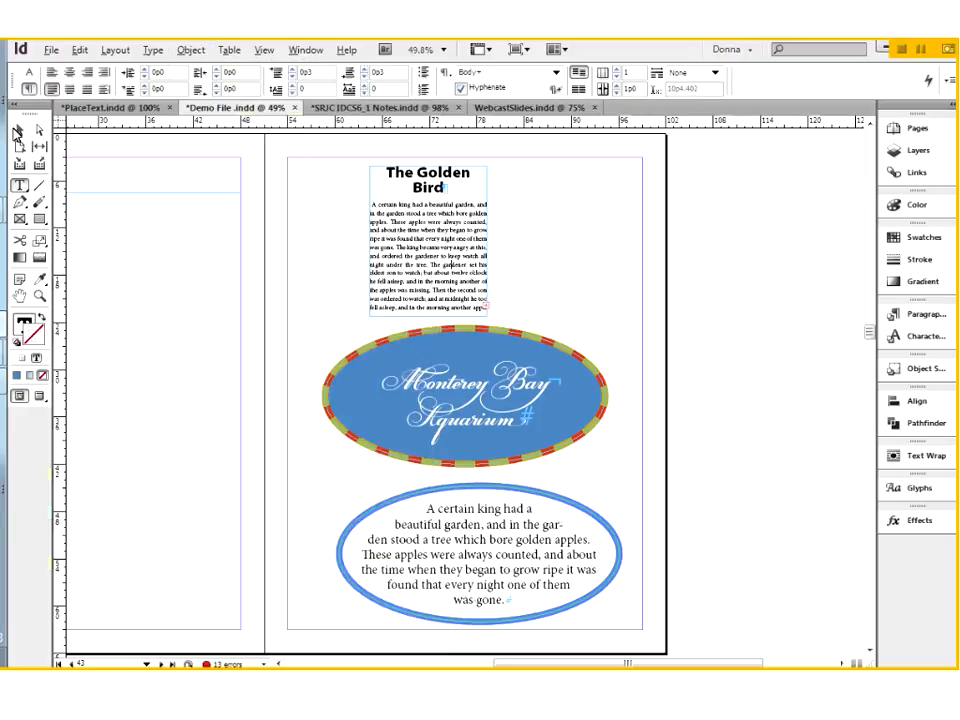
{"action": "key", "text": "Escape"}
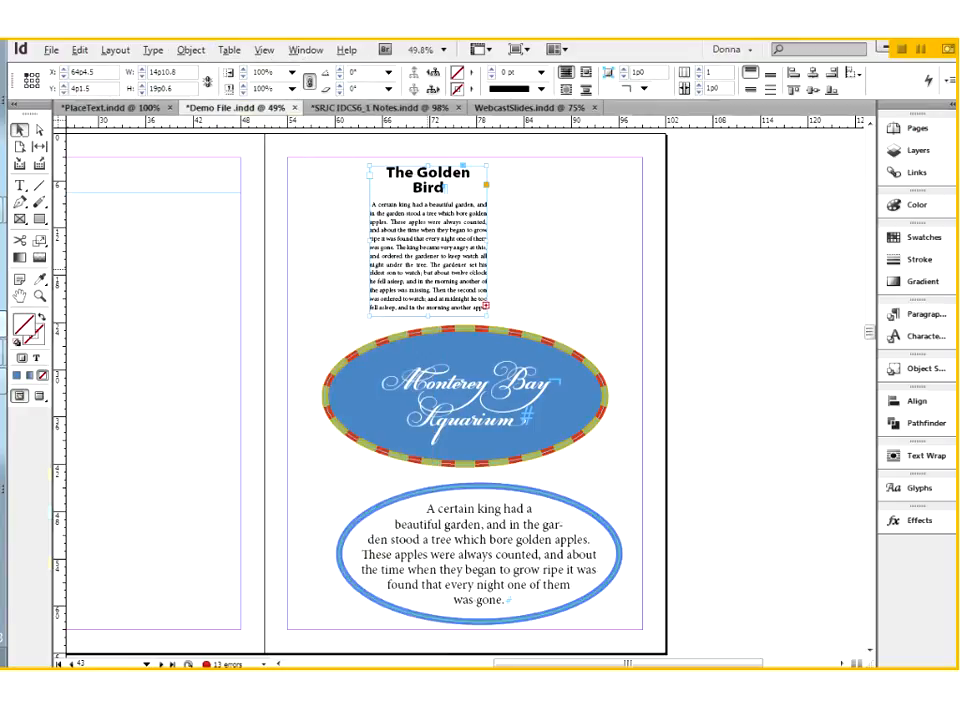
{"action": "left_click", "coordinate": [191, 50]}
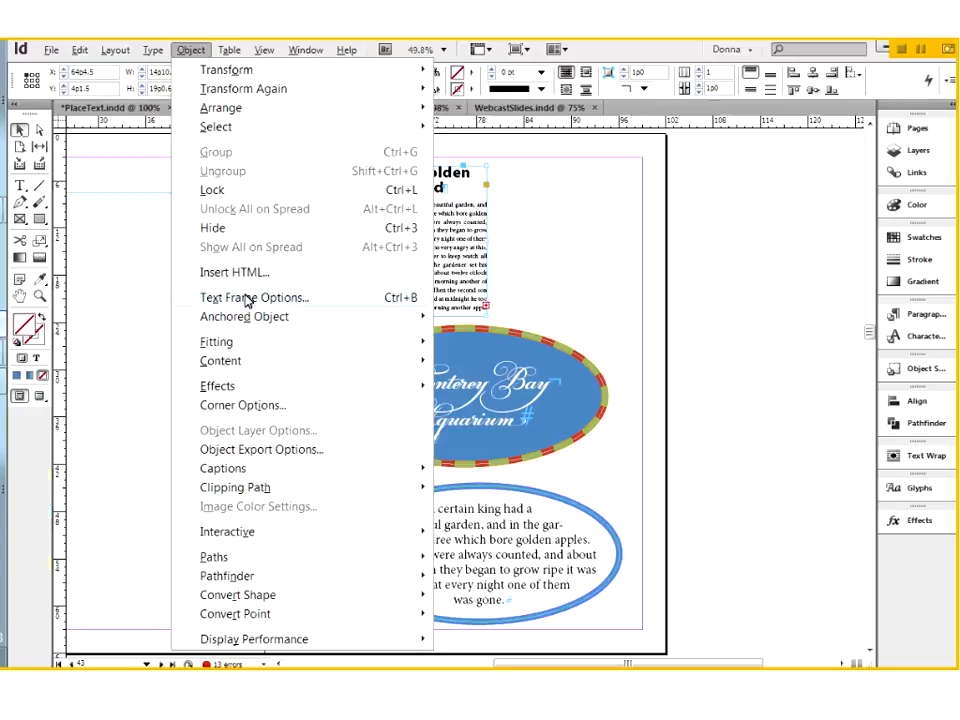
{"action": "left_click", "coordinate": [428, 244]}
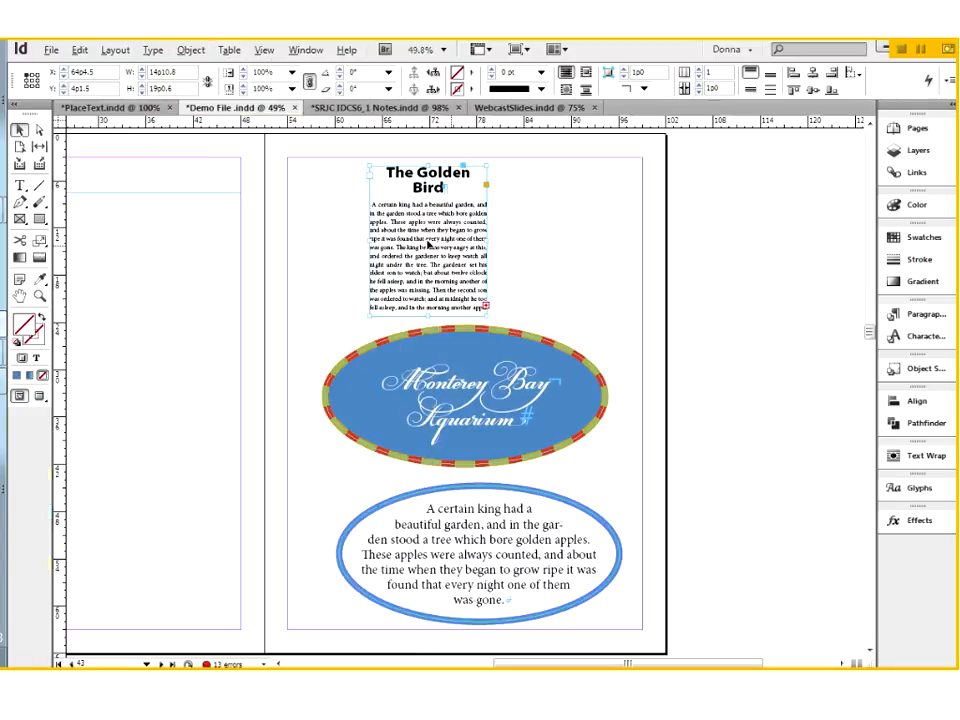
Step: Set The Golden Bird frame's inset spacing to 0p6 on all sides in Text Frame Options
{"action": "right_click", "coordinate": [428, 244]}
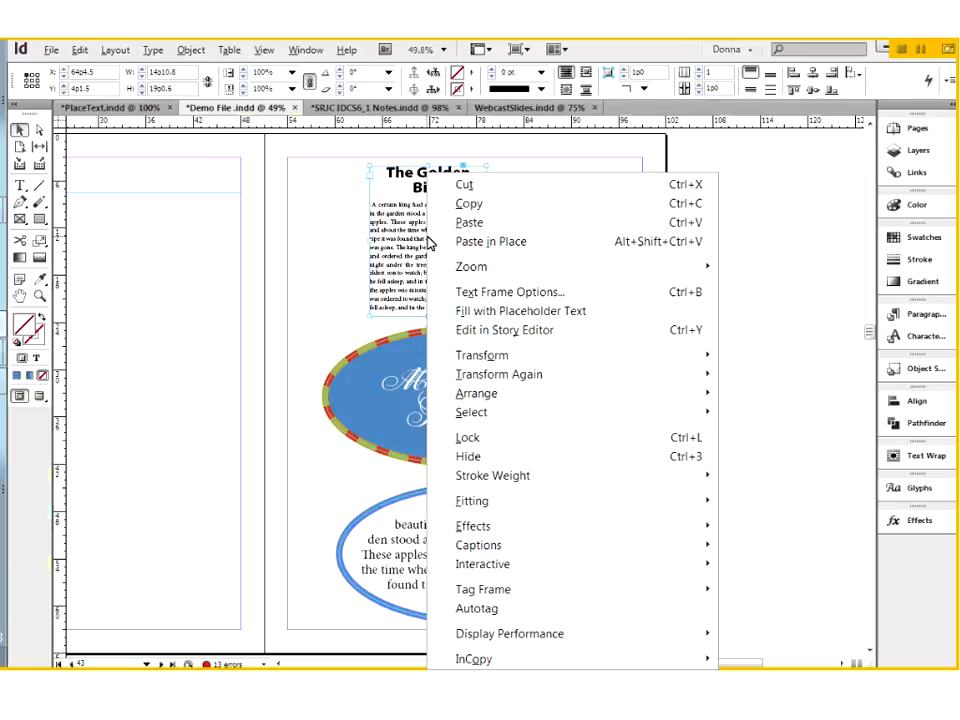
{"action": "left_click", "coordinate": [482, 294]}
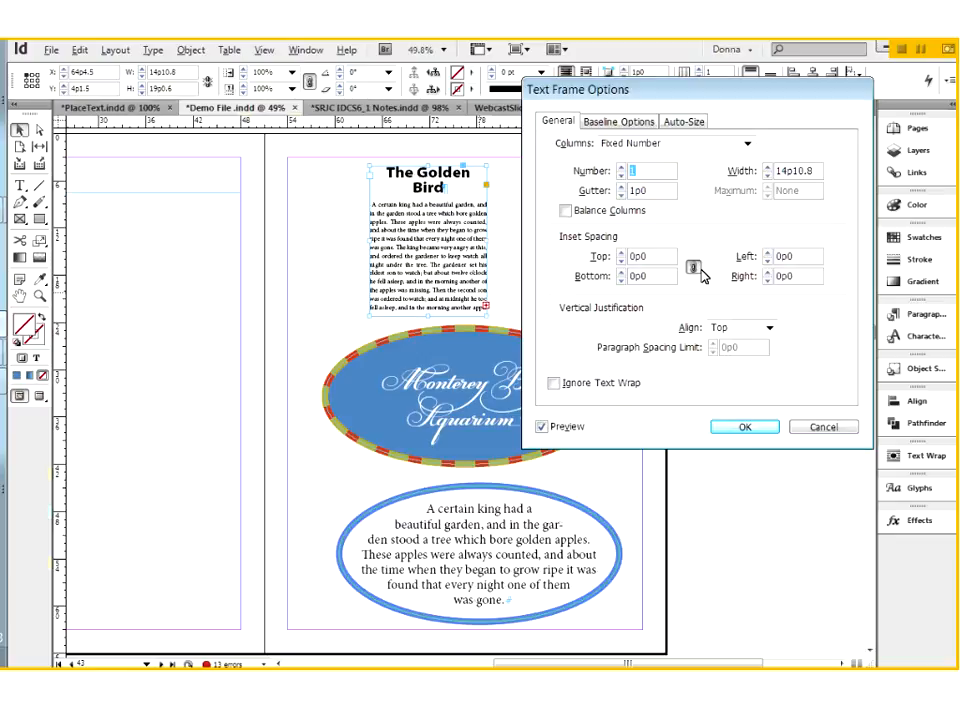
{"action": "left_click", "coordinate": [622, 252]}
{"action": "left_click", "coordinate": [622, 252]}
{"action": "left_click", "coordinate": [622, 252]}
{"action": "left_click", "coordinate": [622, 252]}
{"action": "left_click", "coordinate": [622, 252]}
{"action": "left_click", "coordinate": [622, 252]}
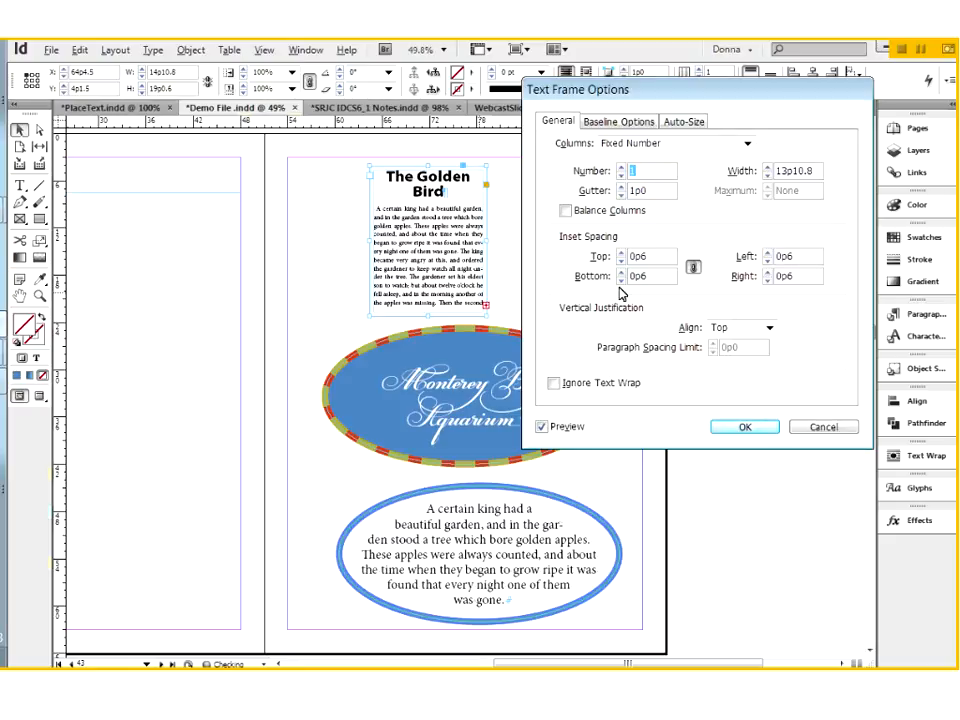
Step: Unlink the inset values and set only the top inset of The Golden Bird frame to 1p0
{"action": "left_click", "coordinate": [692, 269]}
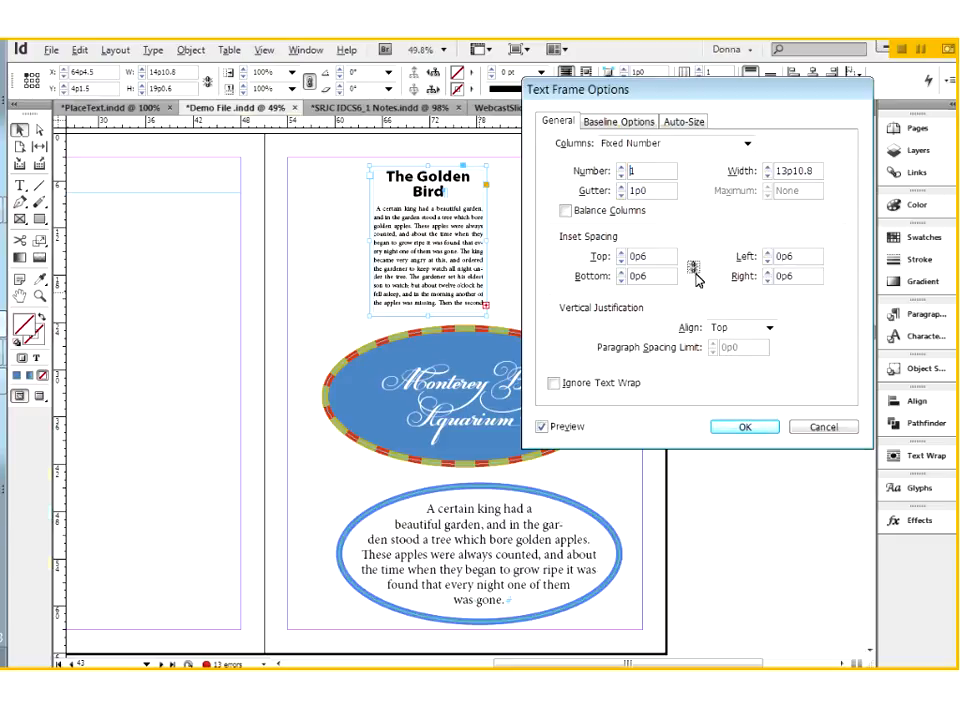
{"action": "left_click", "coordinate": [621, 253]}
{"action": "left_click", "coordinate": [621, 253]}
{"action": "left_click", "coordinate": [621, 253]}
{"action": "left_click", "coordinate": [621, 253]}
{"action": "left_click", "coordinate": [621, 253]}
{"action": "left_click", "coordinate": [621, 253]}
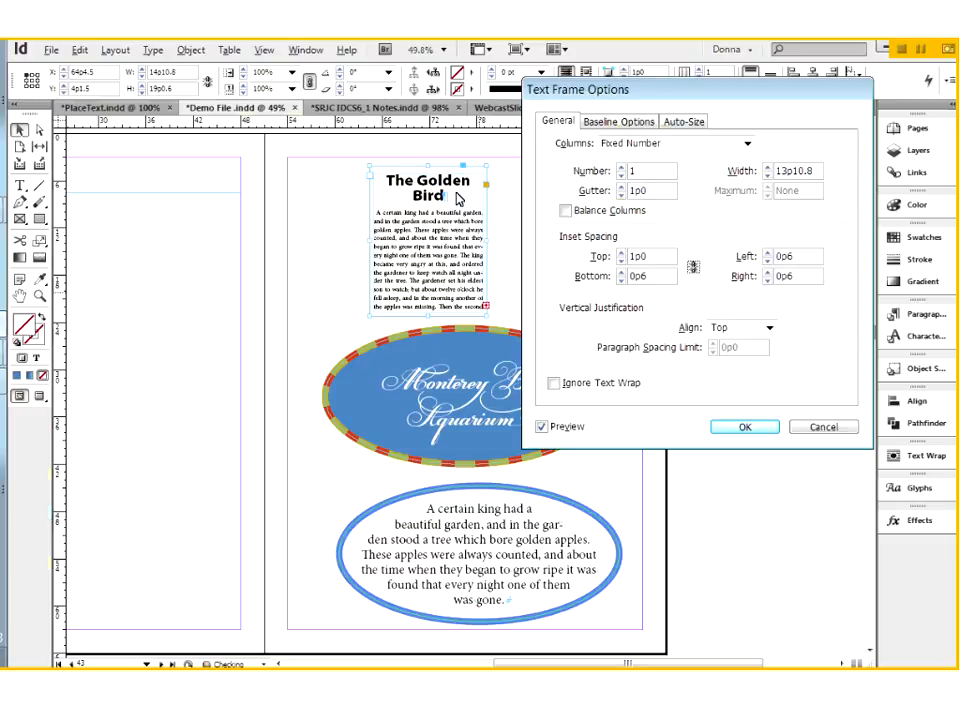
{"action": "left_click", "coordinate": [744, 426]}
Step: Check The Golden Bird frame's inset text up close in Preview mode and return to Normal mode
{"action": "left_click_drag", "start_coordinate": [355, 151], "coordinate": [521, 356]}
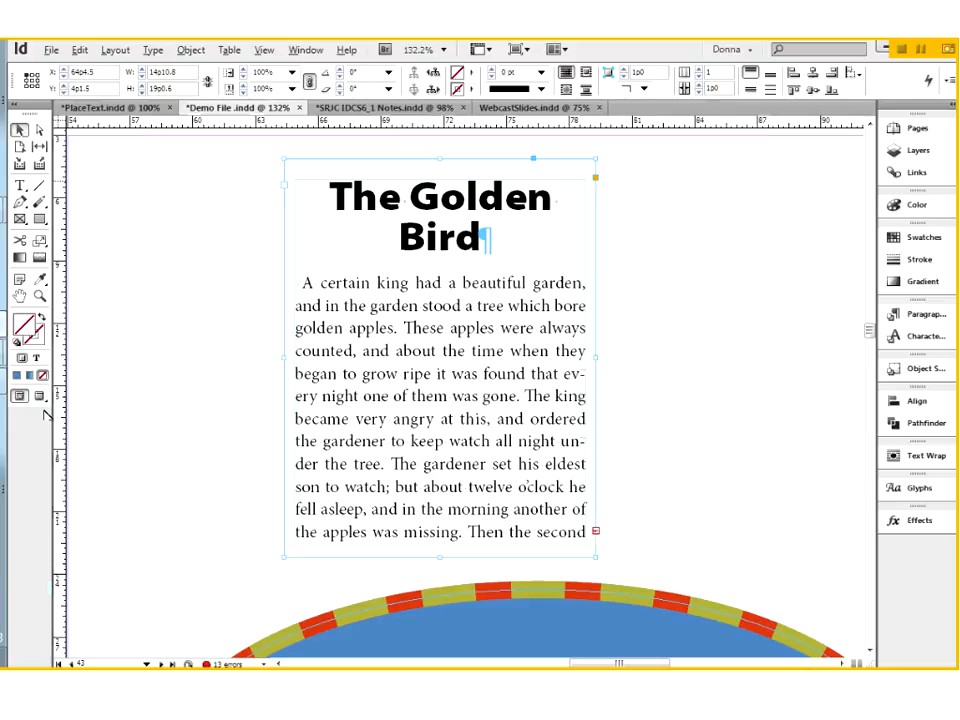
{"action": "key", "text": "ctrl+shift+a"}
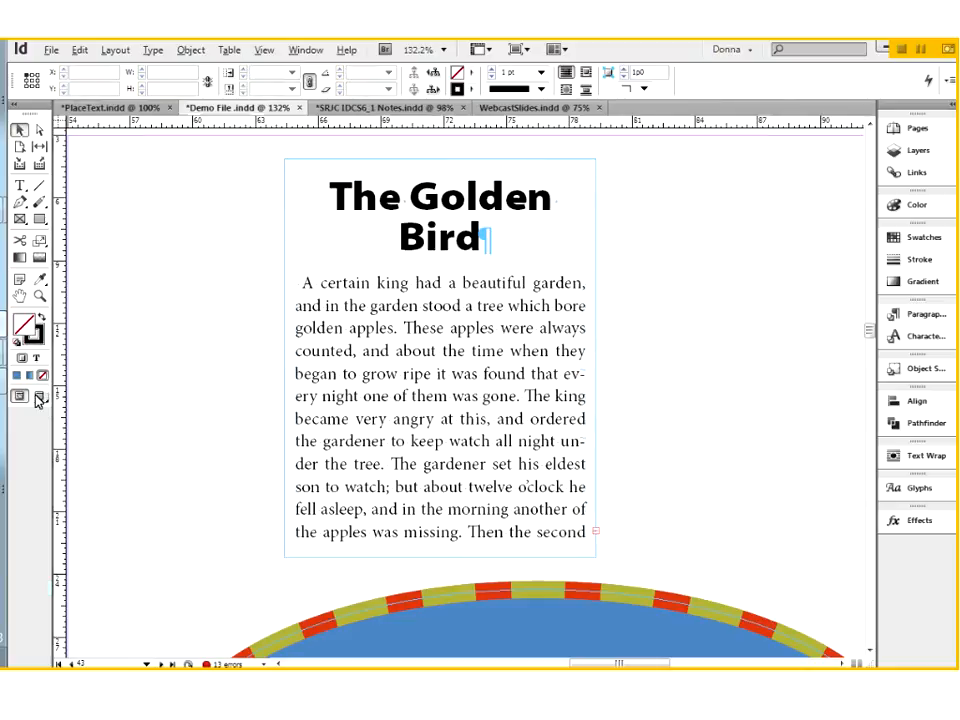
{"action": "left_click", "coordinate": [38, 397]}
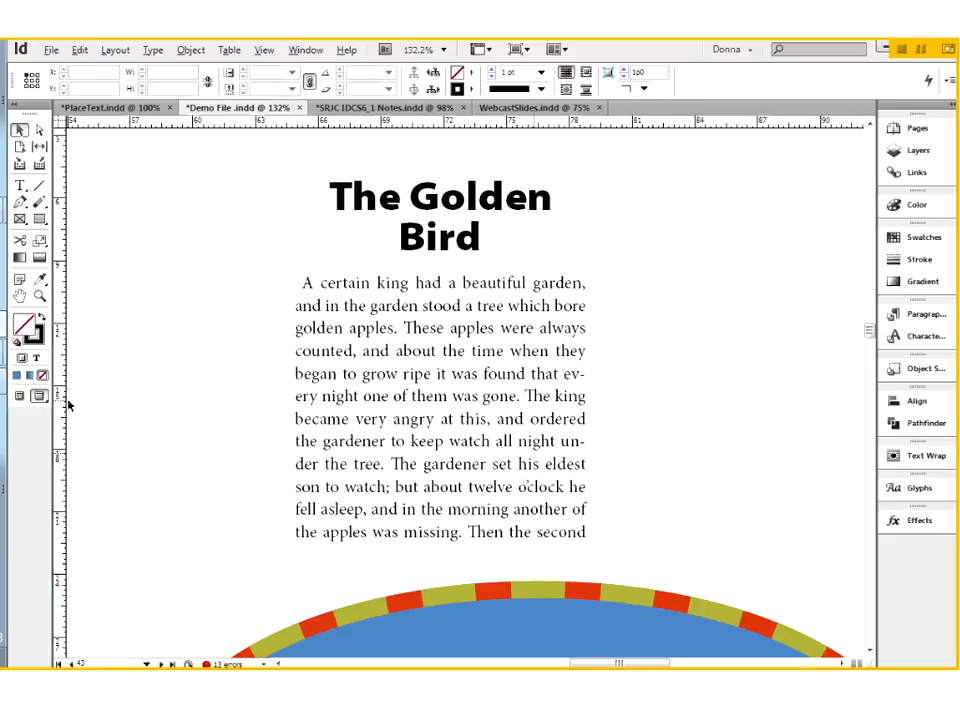
{"action": "left_click", "coordinate": [19, 395]}
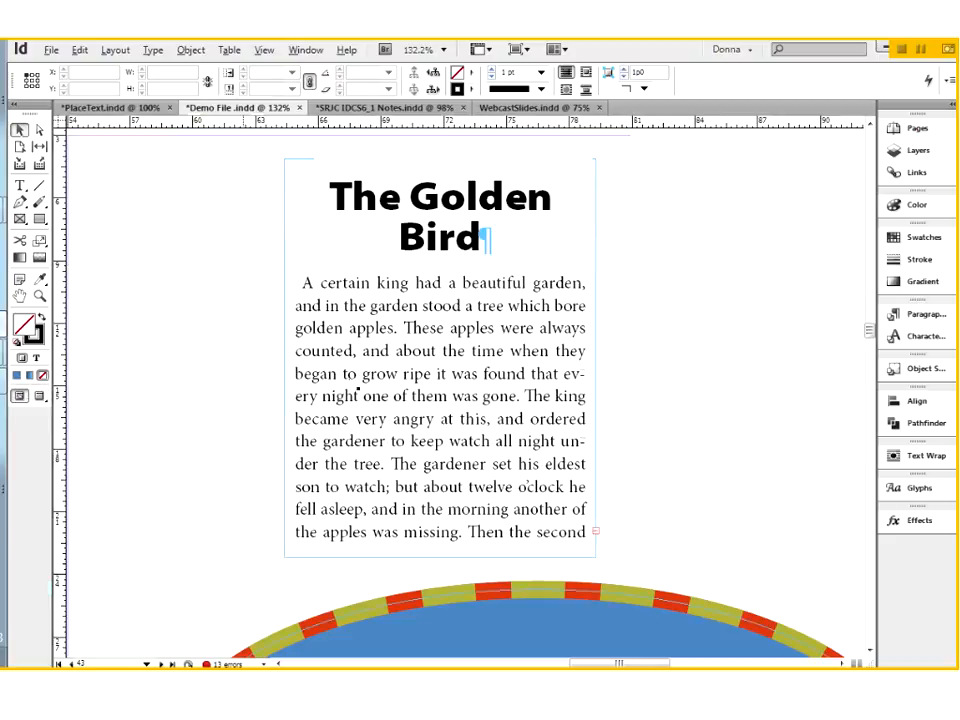
Step: Apply a 3 pt stroke in the R=86 G=64 B=255 swatch to The Golden Bird frame and deselect it
{"action": "left_click", "coordinate": [371, 372]}
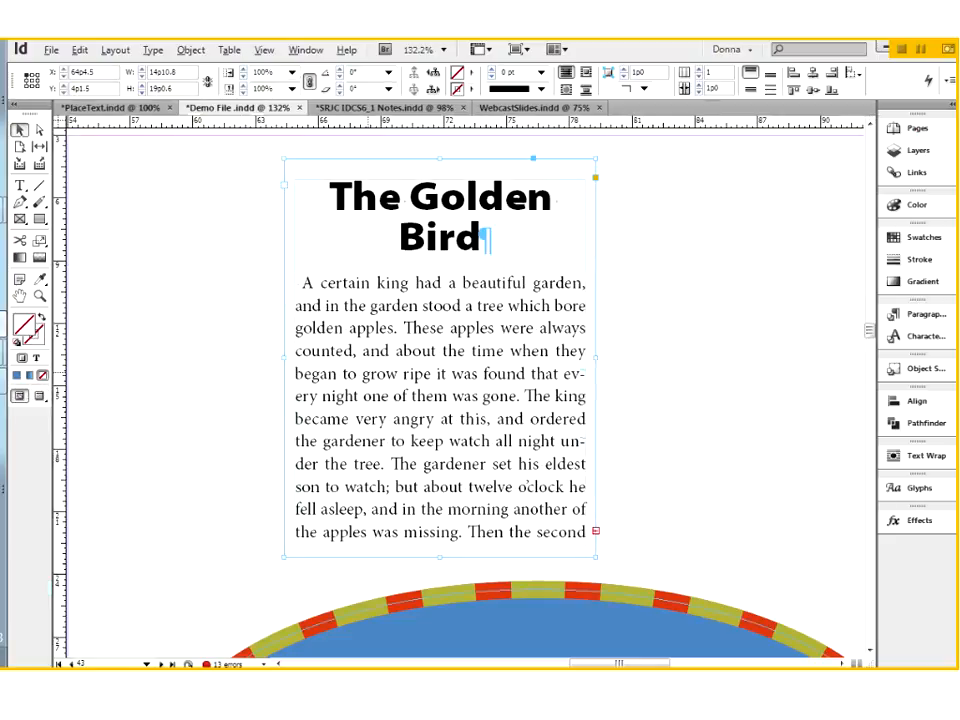
{"action": "left_click", "coordinate": [924, 238]}
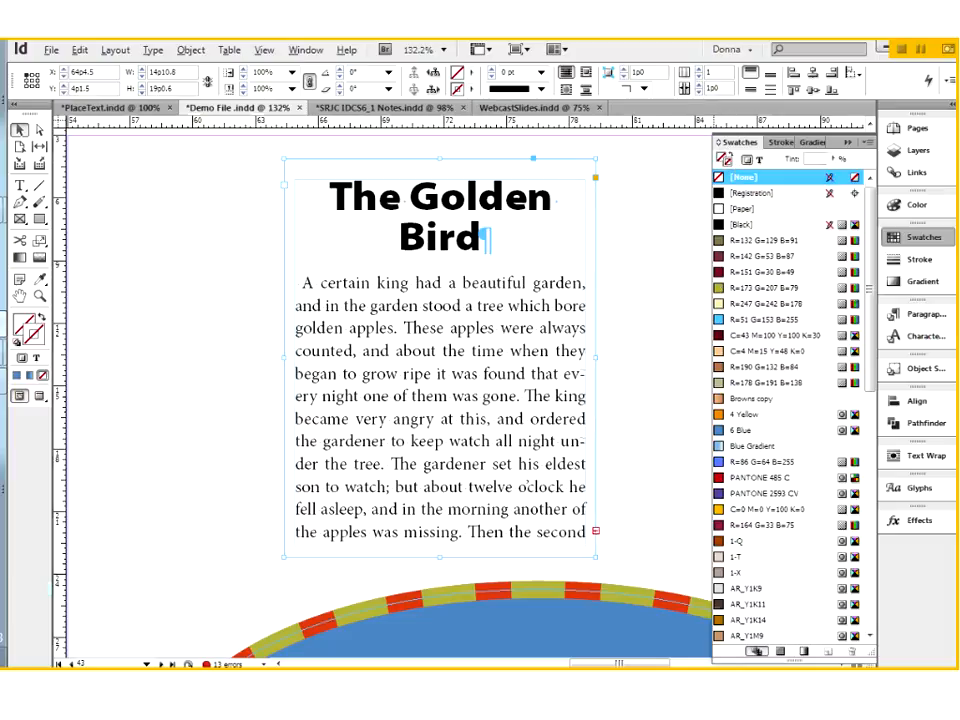
{"action": "left_click", "coordinate": [722, 463]}
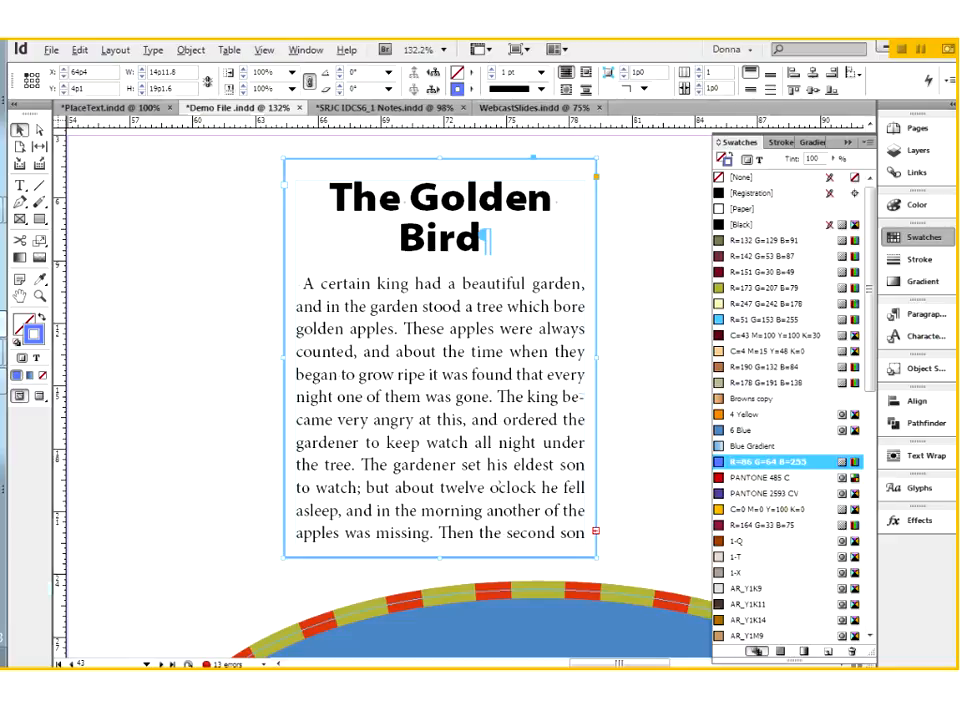
{"action": "left_click", "coordinate": [491, 70]}
{"action": "left_click", "coordinate": [491, 77]}
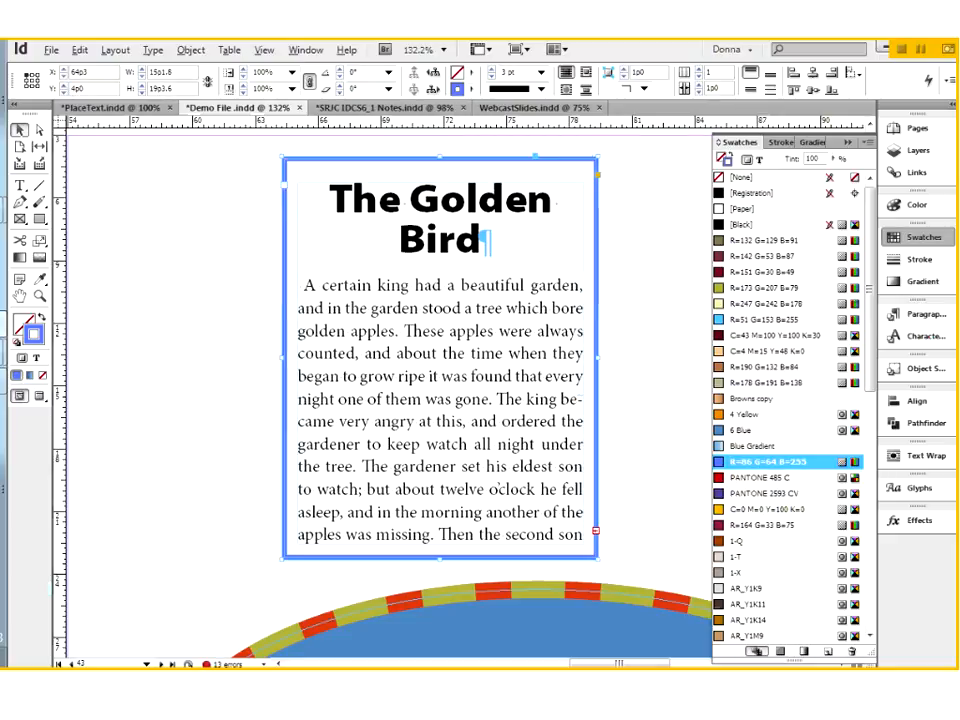
{"action": "key", "text": "ctrl+shift+a"}
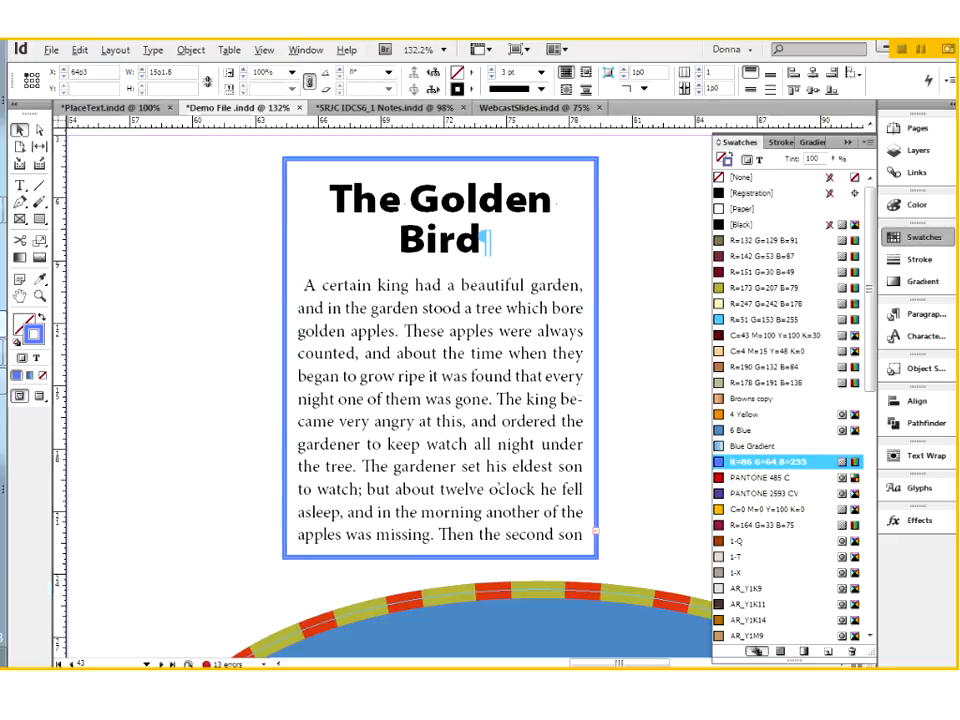
Step: In Preview mode, move The Golden Bird frame to the right and place the red canyon photo beside it, about 12p wide
{"action": "left_click", "coordinate": [39, 398]}
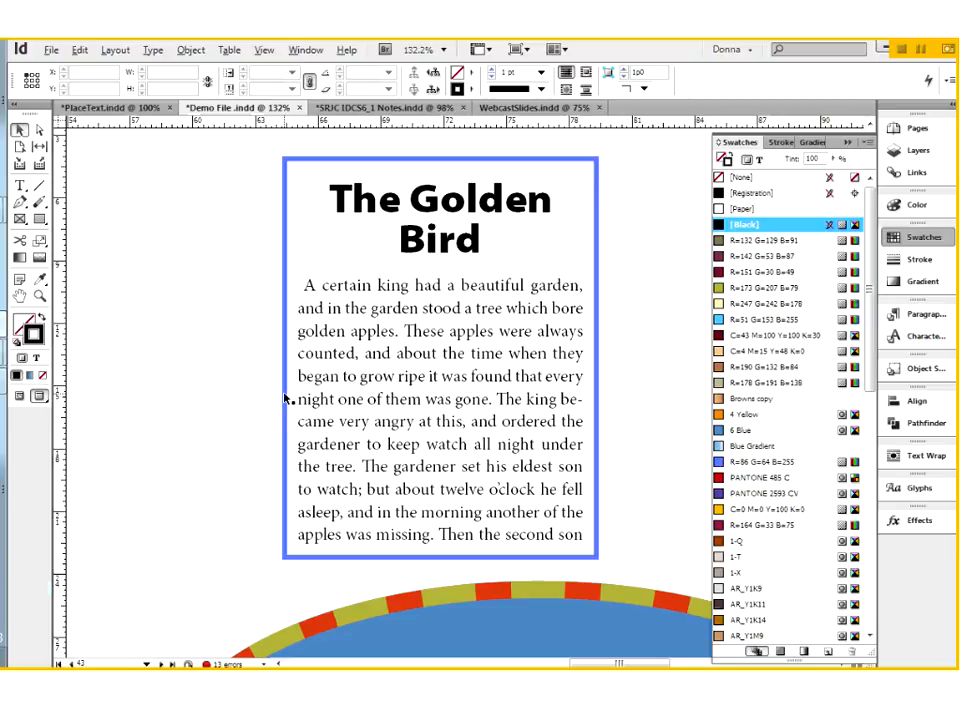
{"action": "left_click_drag", "start_coordinate": [430, 371], "coordinate": [529, 372]}
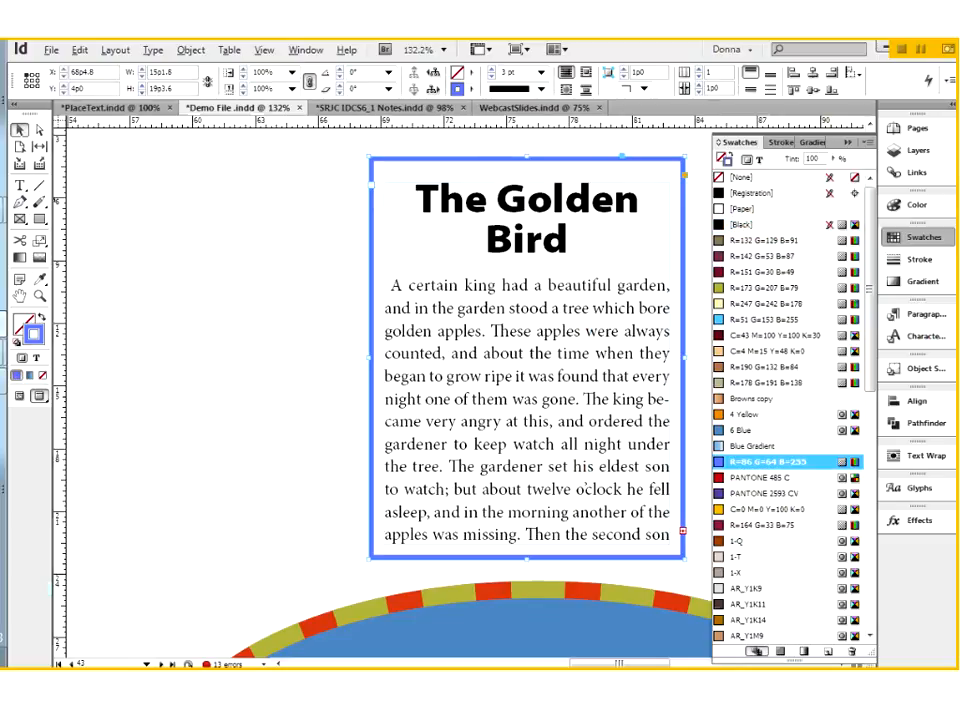
{"action": "left_click", "coordinate": [115, 221]}
{"action": "key", "text": "ctrl+d"}
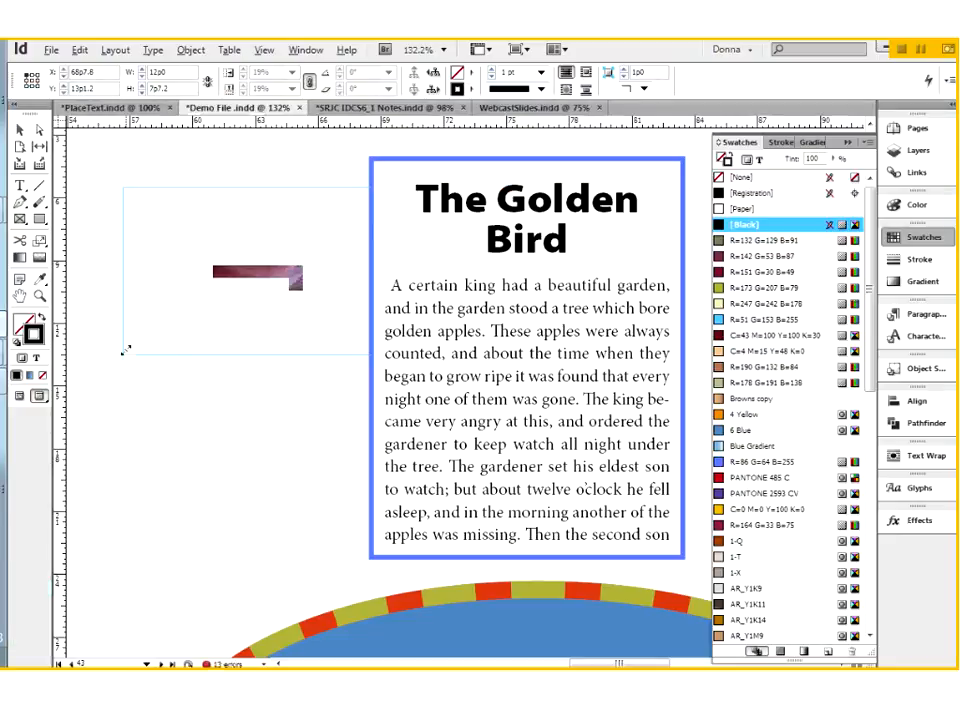
{"action": "left_click_drag", "start_coordinate": [126, 349], "coordinate": [359, 348]}
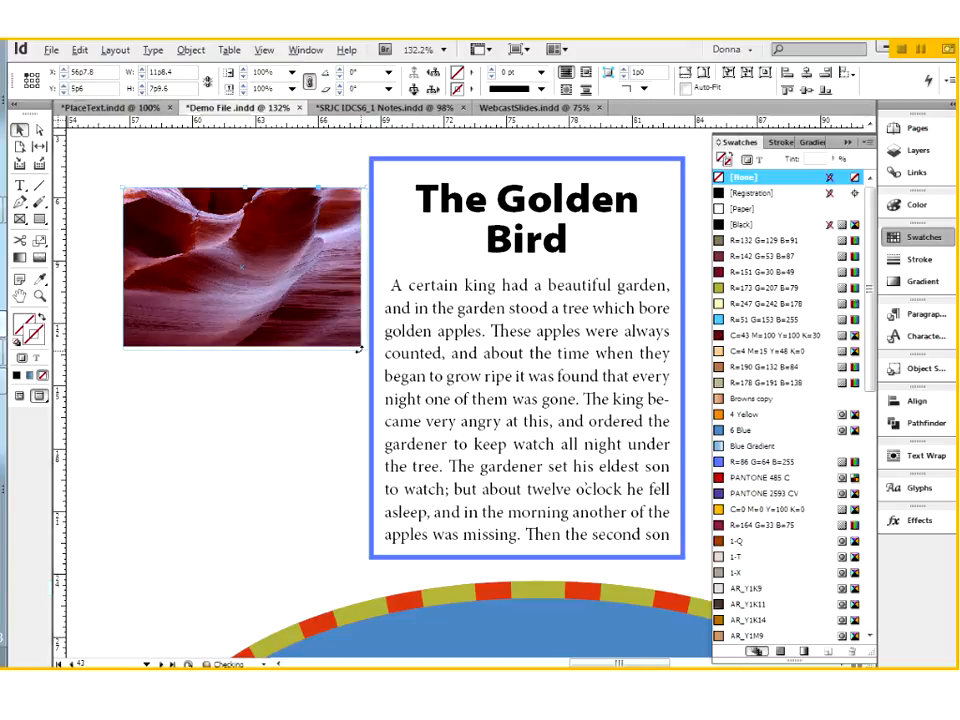
Step: Remove the stroke from The Golden Bird frame and nudge it left until its text meets the photo, shifting it slightly up
{"action": "left_click", "coordinate": [454, 262]}
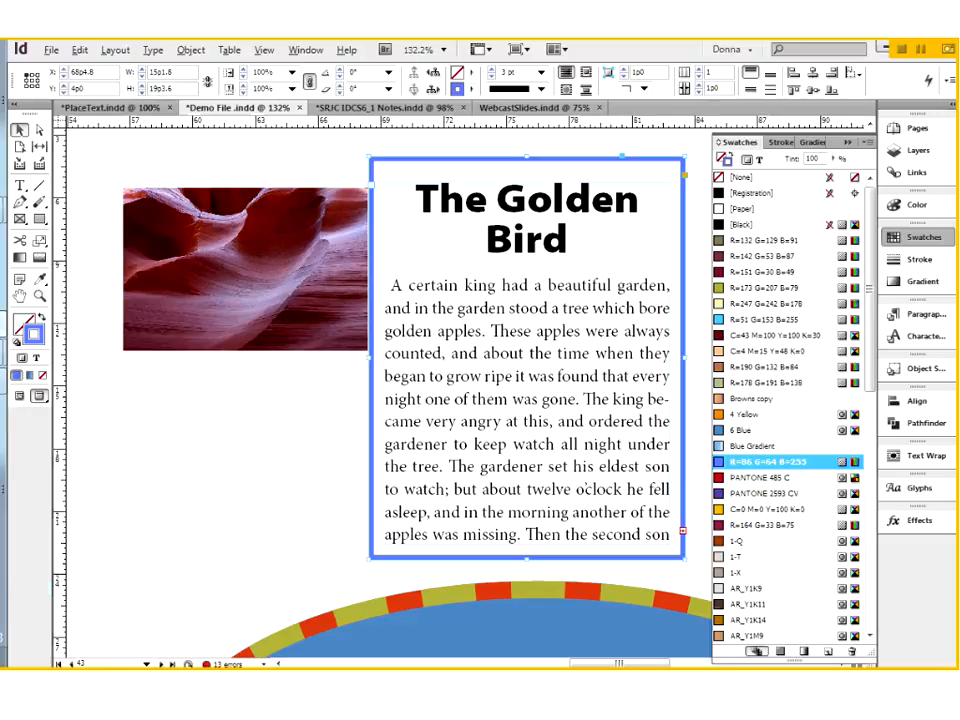
{"action": "left_click", "coordinate": [742, 177]}
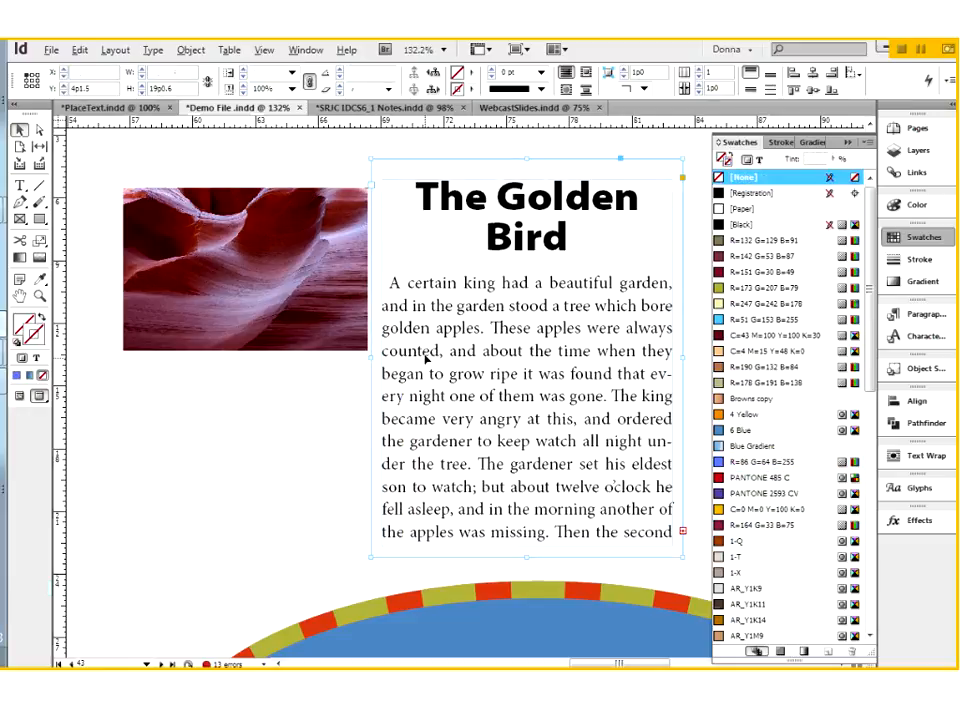
{"action": "key", "text": "Left"}
{"action": "key", "text": "Left"}
{"action": "key", "text": "Left"}
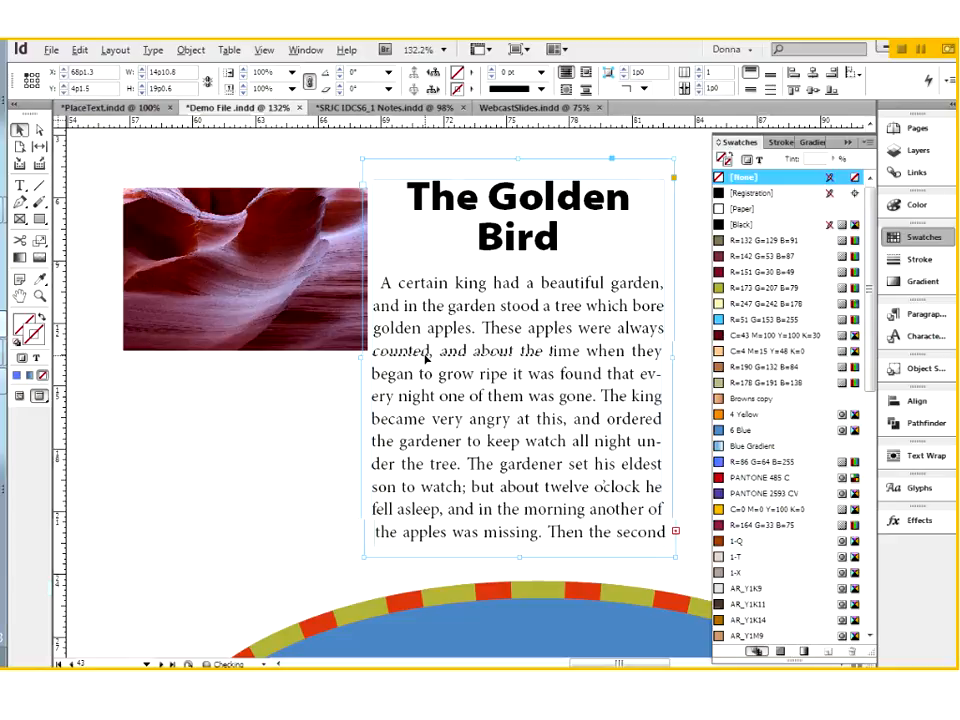
{"action": "key", "text": "Left"}
{"action": "key", "text": "Left"}
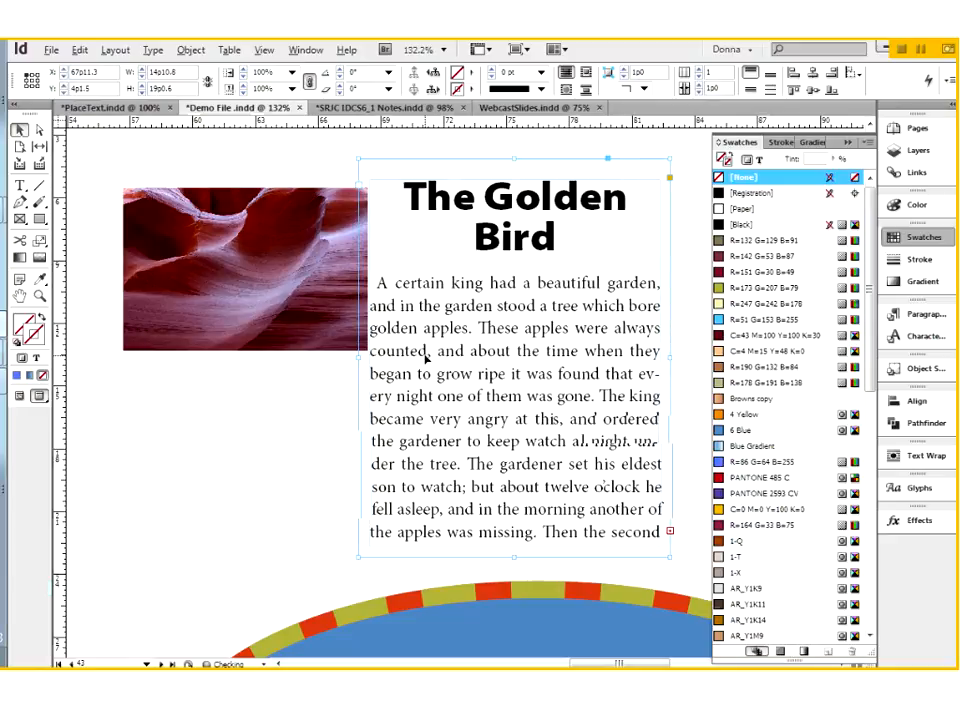
{"action": "key", "text": "Left"}
{"action": "key", "text": "shift+Up"}
{"action": "left_click", "coordinate": [235, 478]}
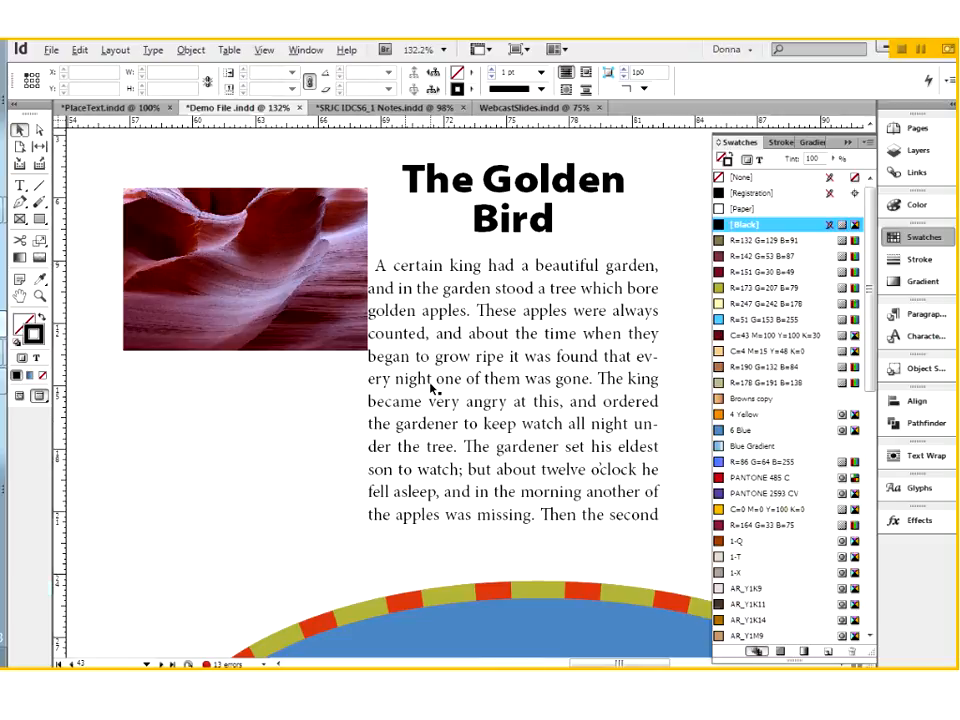
Step: Move The Golden Bird frame slightly right to about X 68p3, leaving only its inset between text and photo
{"action": "left_click", "coordinate": [432, 388]}
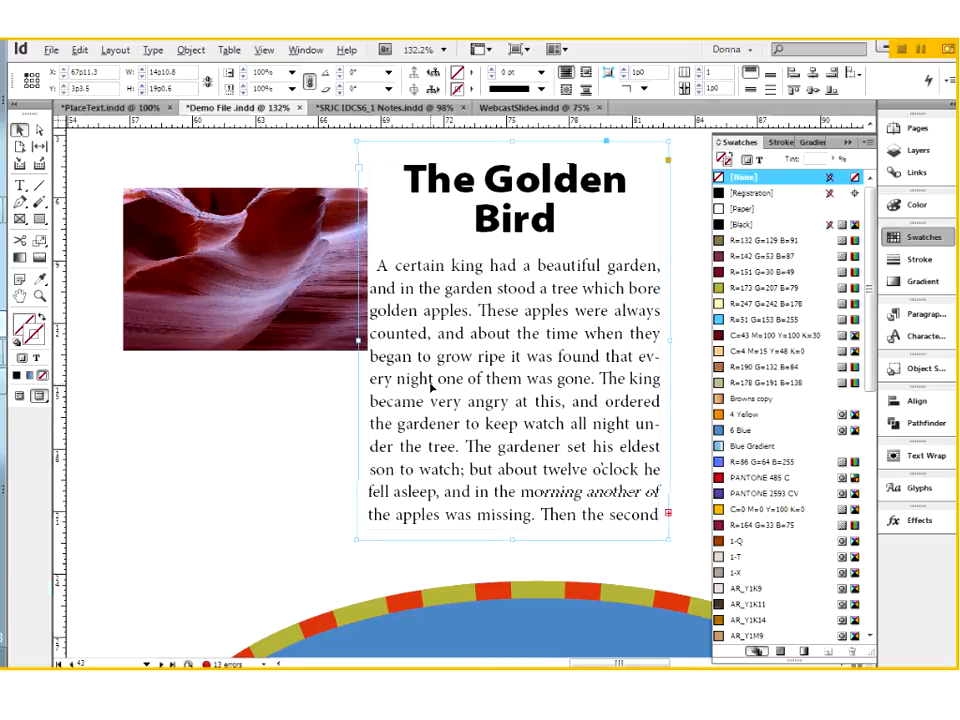
{"action": "left_click_drag", "start_coordinate": [432, 388], "coordinate": [440, 388]}
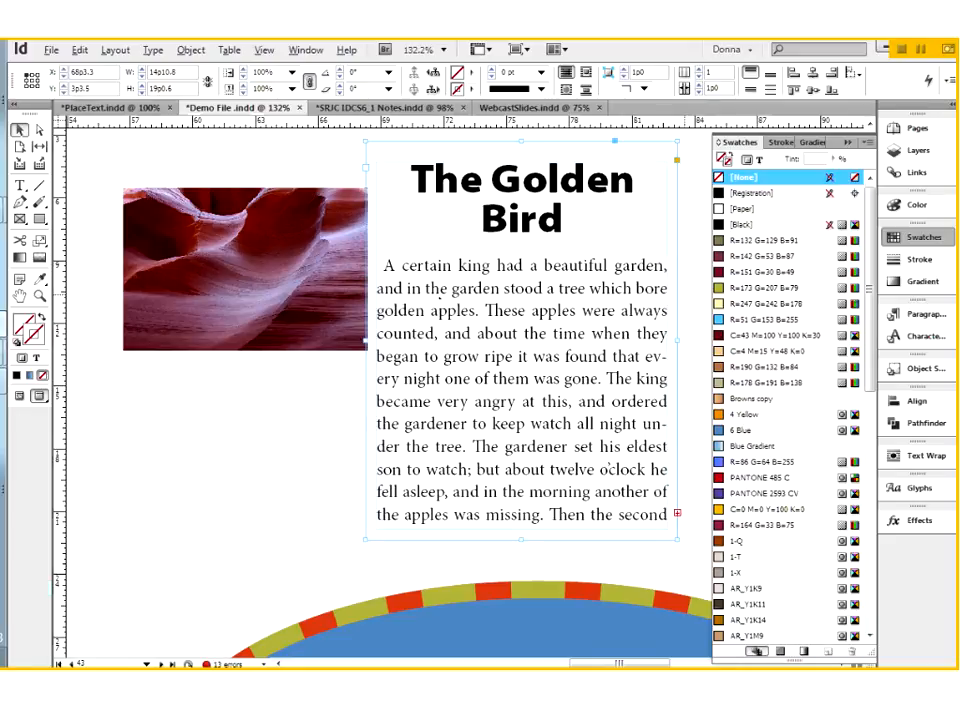
{"action": "key", "text": "ctrl+shift+a"}
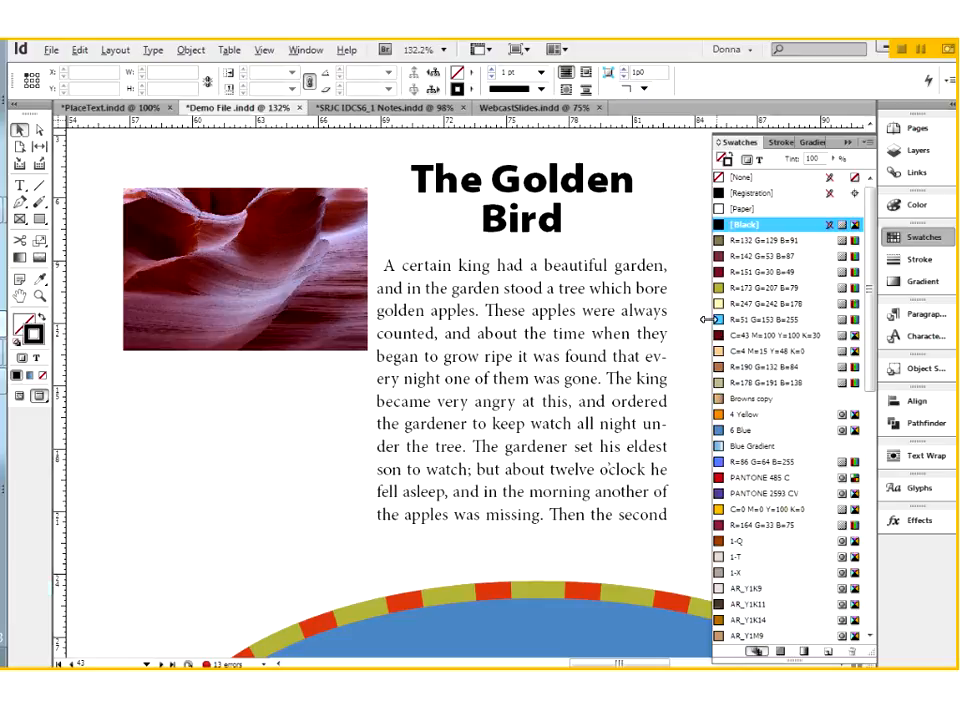
Step: View the whole spread containing the Monterey Bay Aquarium oval
{"action": "key", "text": "ctrl+0"}
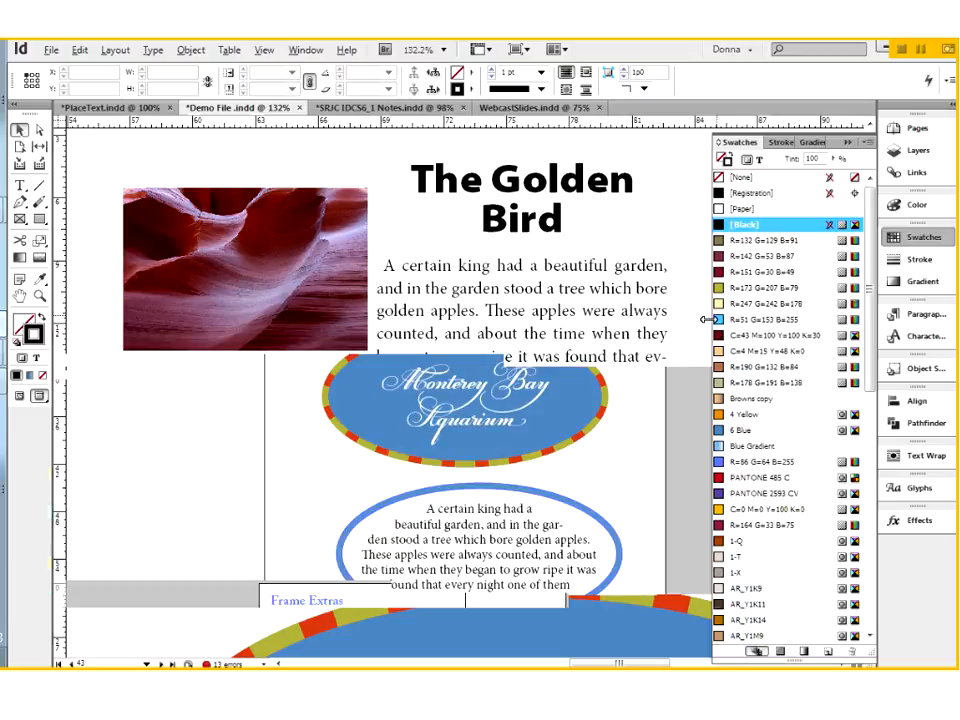
{"action": "key", "text": "ctrl+minus"}
{"action": "key", "text": "ctrl+space"}
{"action": "left_click_drag", "start_coordinate": [362, 322], "coordinate": [594, 484]}
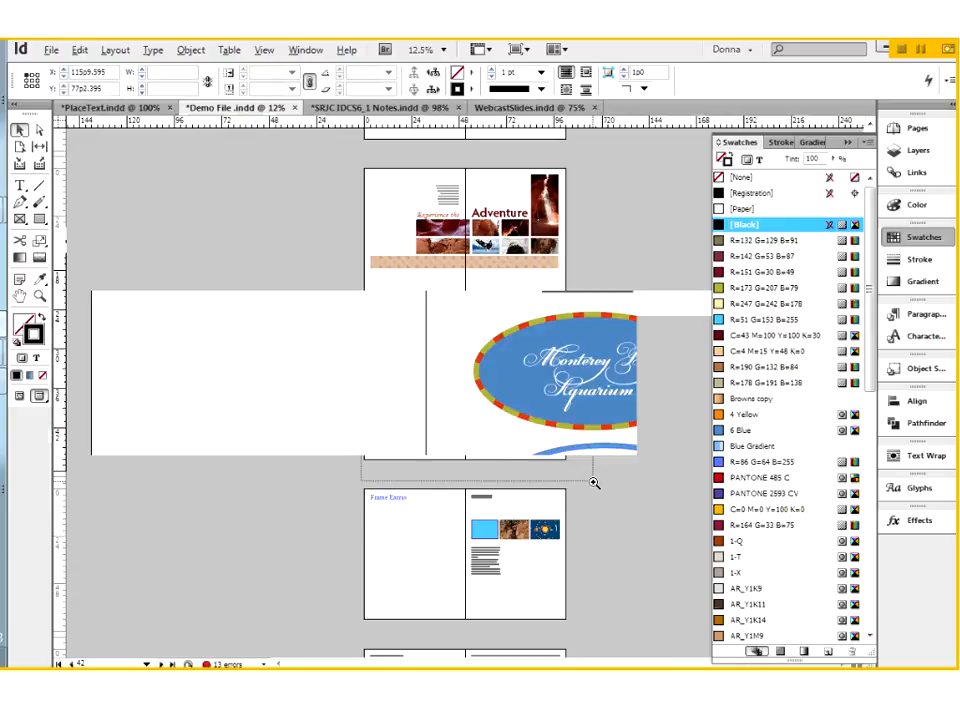